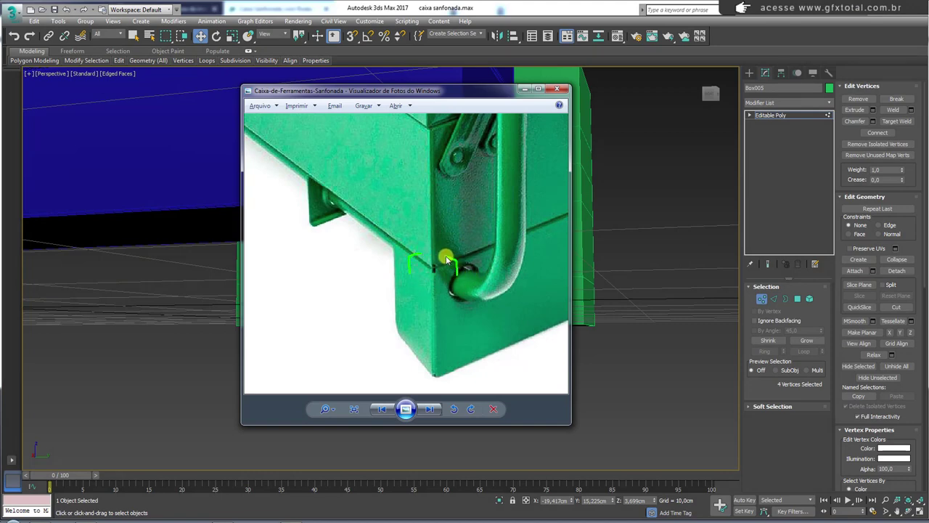
- Close the reference photo and select the ring of vertical corner edges on Box005
key(alt+Tab)
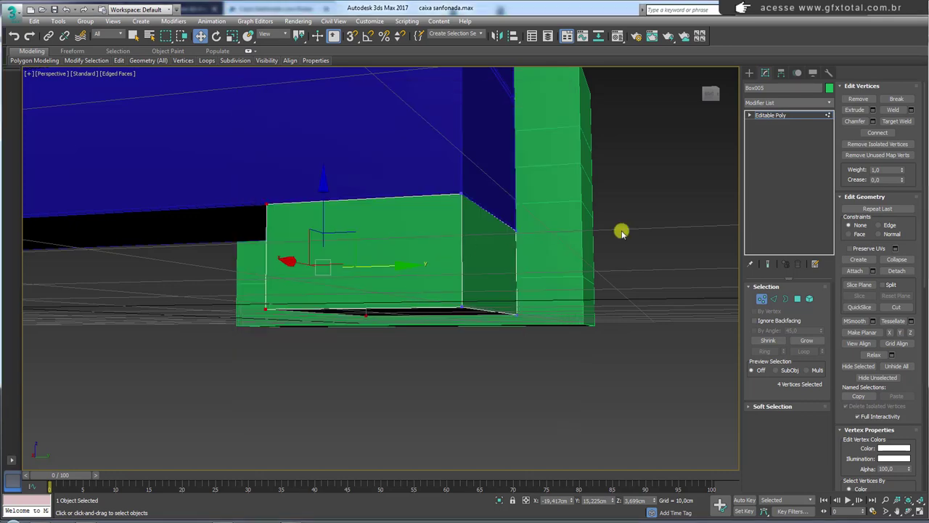
click(774, 298)
click(463, 249)
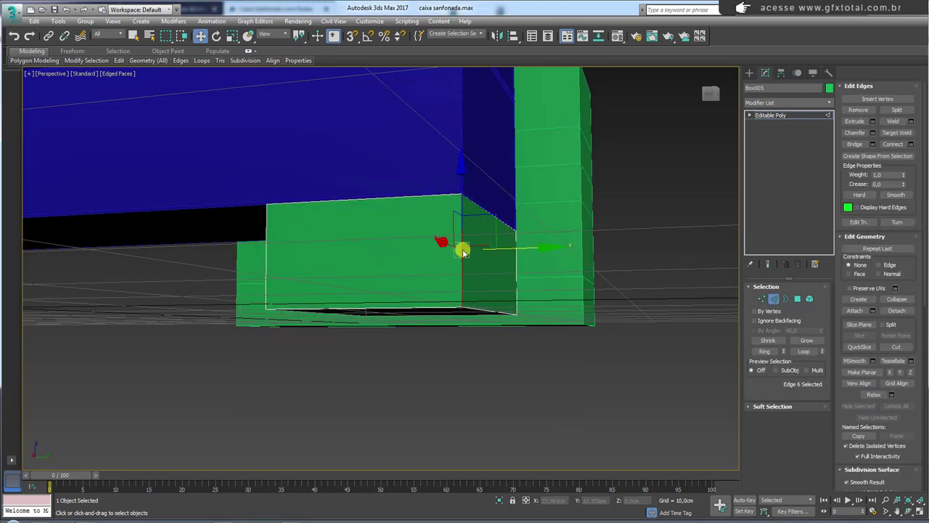
ctrl+click(514, 283)
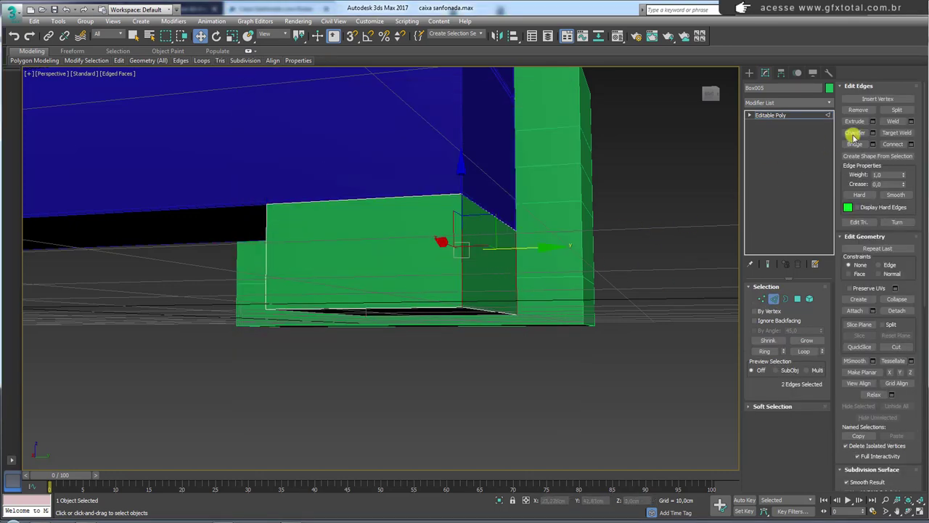
click(775, 351)
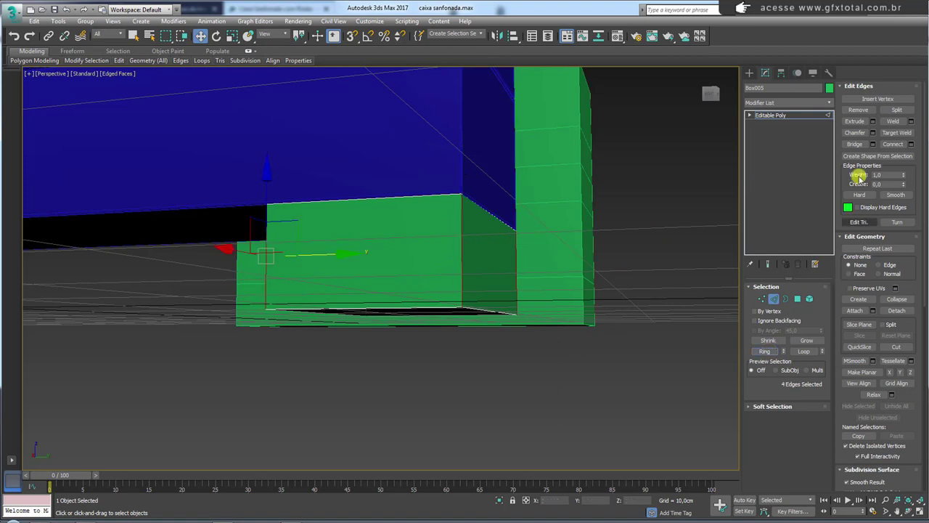
- Chamfer the box's four vertical corner edges at 0,196cm with 4 segments
click(873, 132)
alt+middle_drag(479, 225, 469, 247)
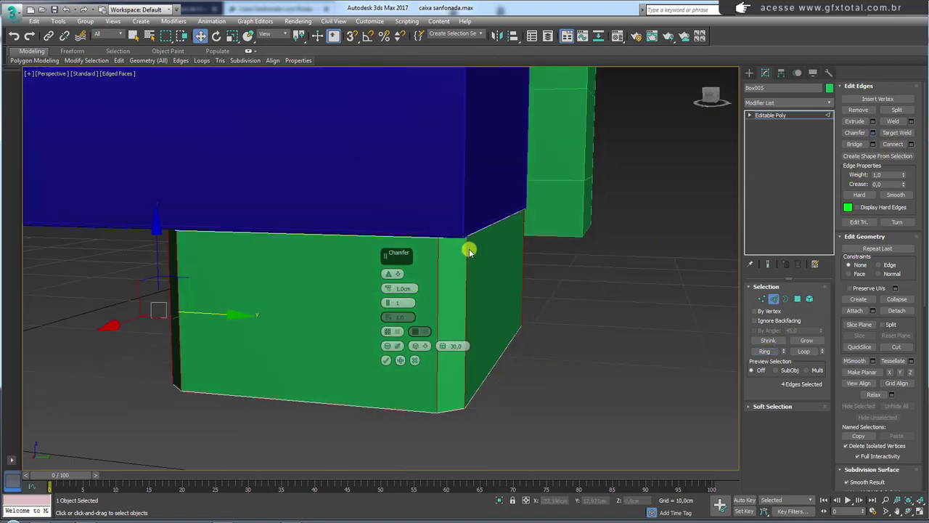
drag(387, 305, 381, 292)
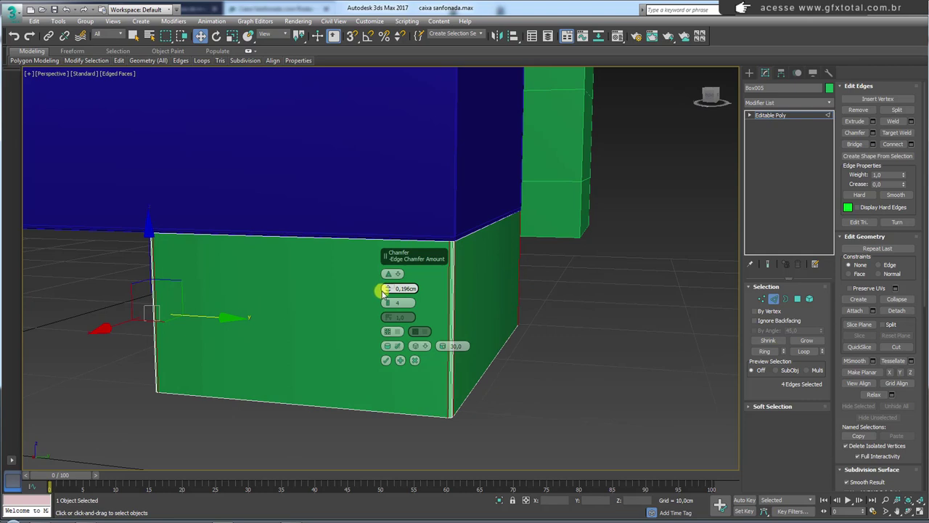
click(386, 360)
scroll(406, 348, down, 2)
scroll(438, 336, down, 2)
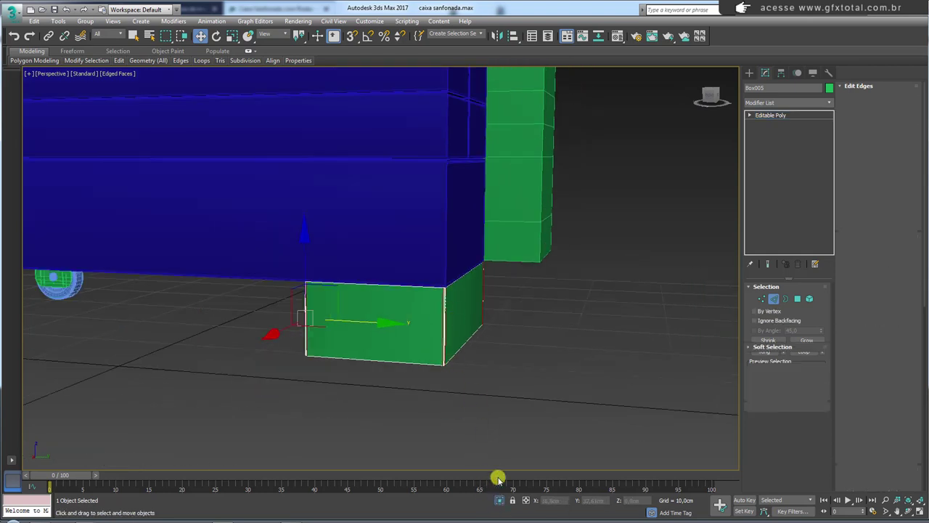
- Isolate the green tray, select the front wall's top edge and check the reference photo
click(498, 499)
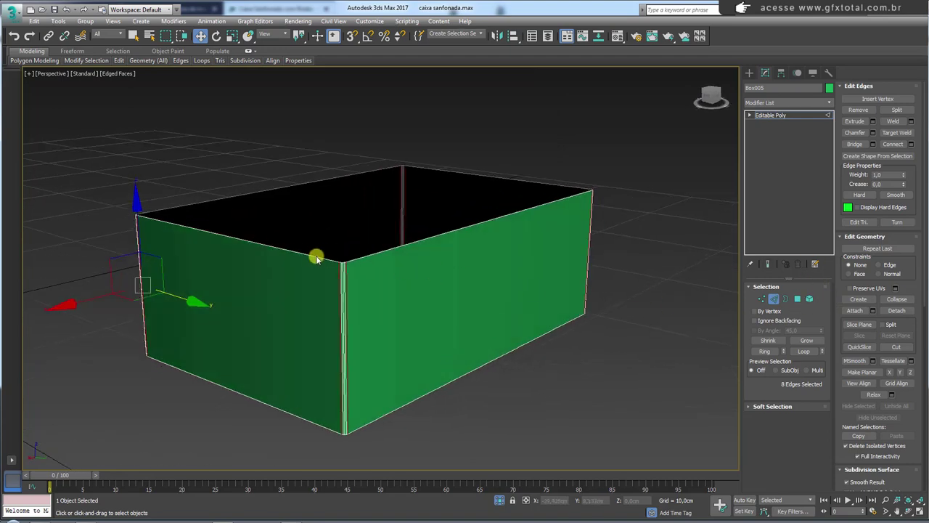
click(317, 258)
click(289, 518)
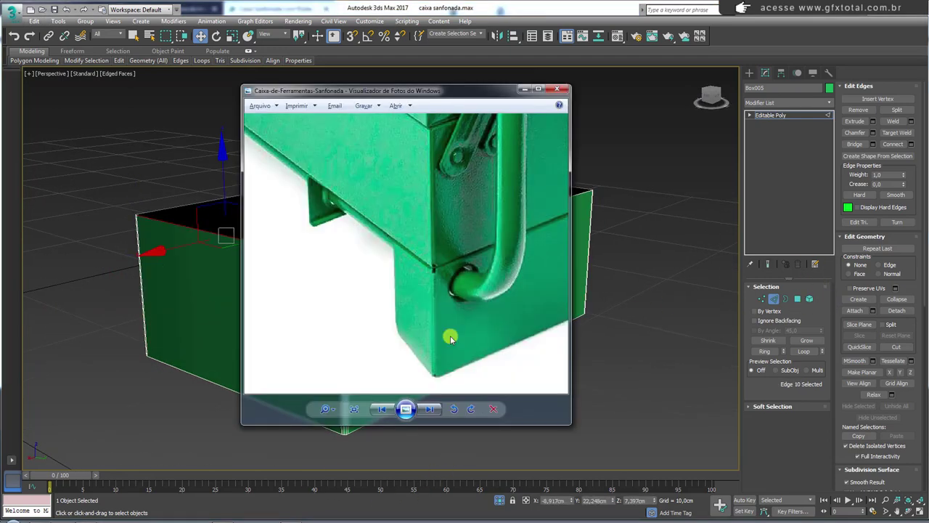
scroll(442, 298, up, 2)
scroll(448, 262, up, 3)
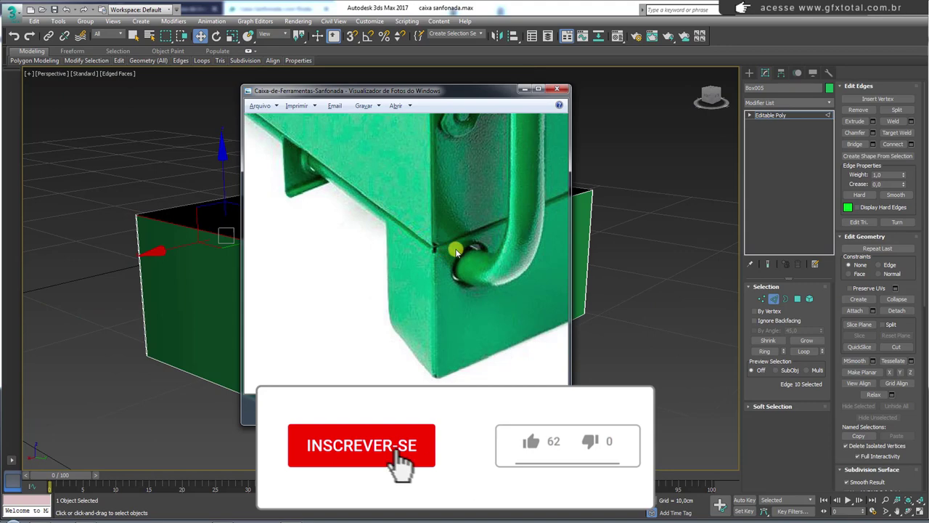
key(alt+Tab)
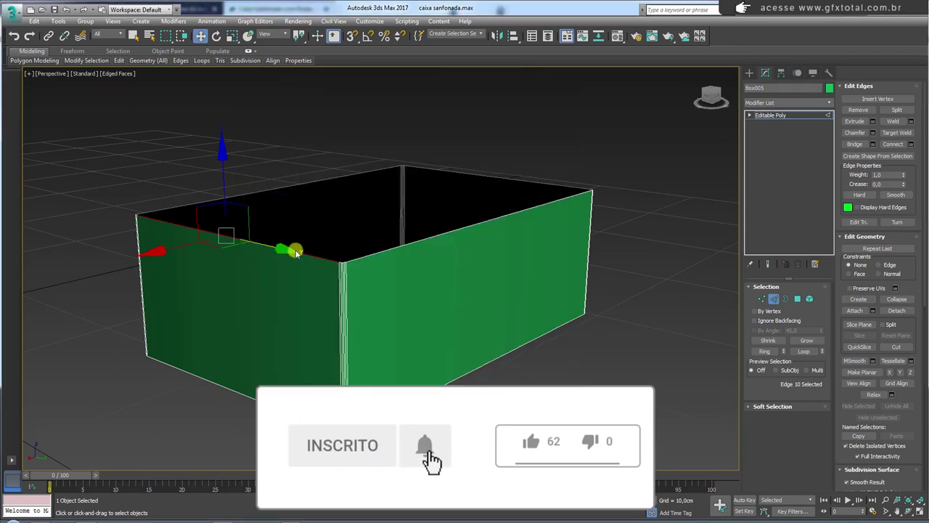
alt+middle_drag(332, 234, 218, 251)
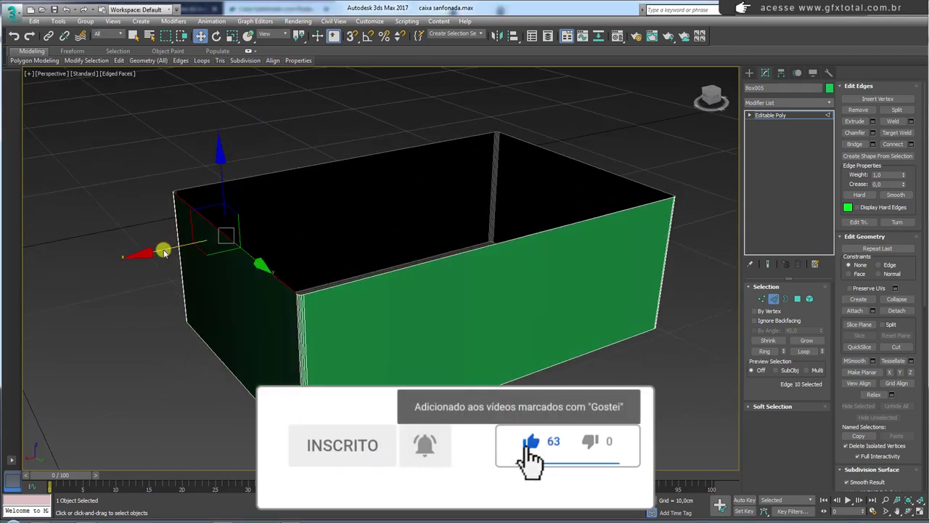
- Scale the left wall's top rim edges so the strip ends taper
shift+drag(164, 253, 175, 250)
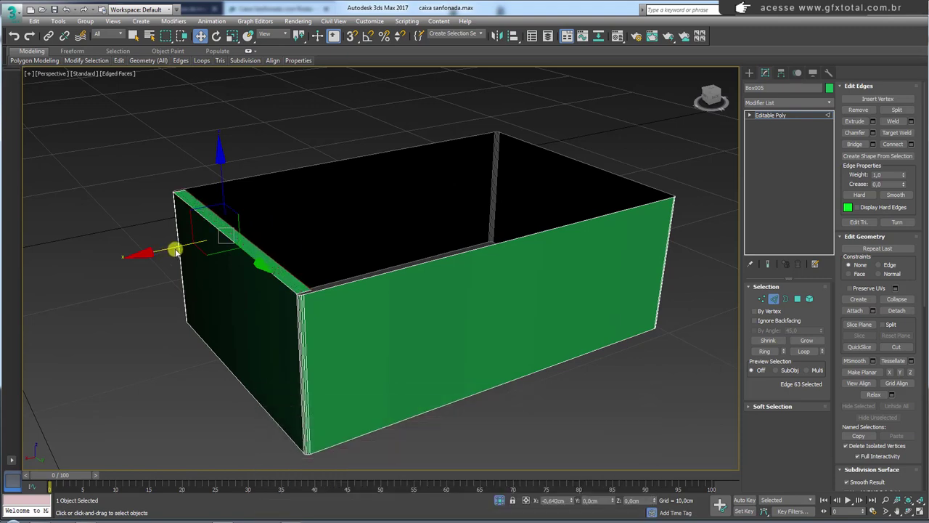
alt+middle_drag(249, 249, 317, 261)
key(r)
drag(313, 262, 354, 250)
- Select and scale the right wall's top rim edge into a tapered end
alt+middle_drag(445, 120, 482, 238)
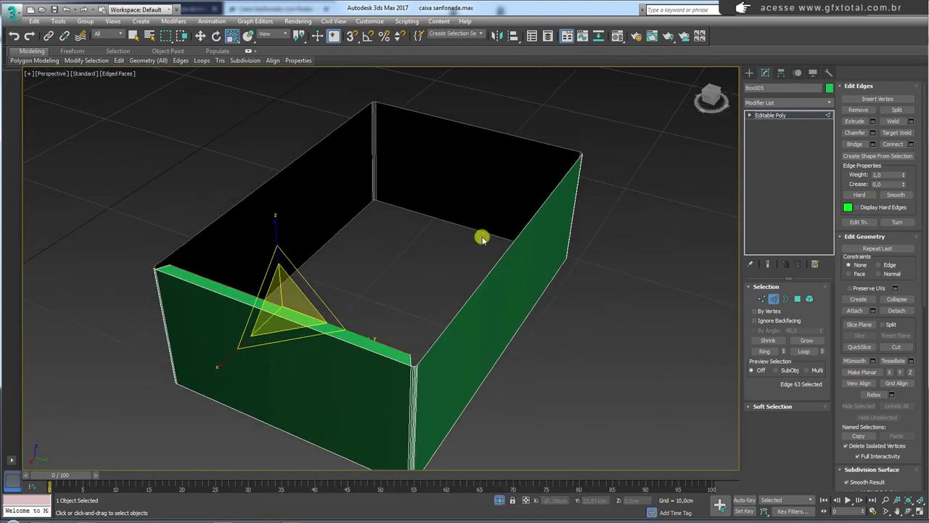
click(495, 267)
key(w)
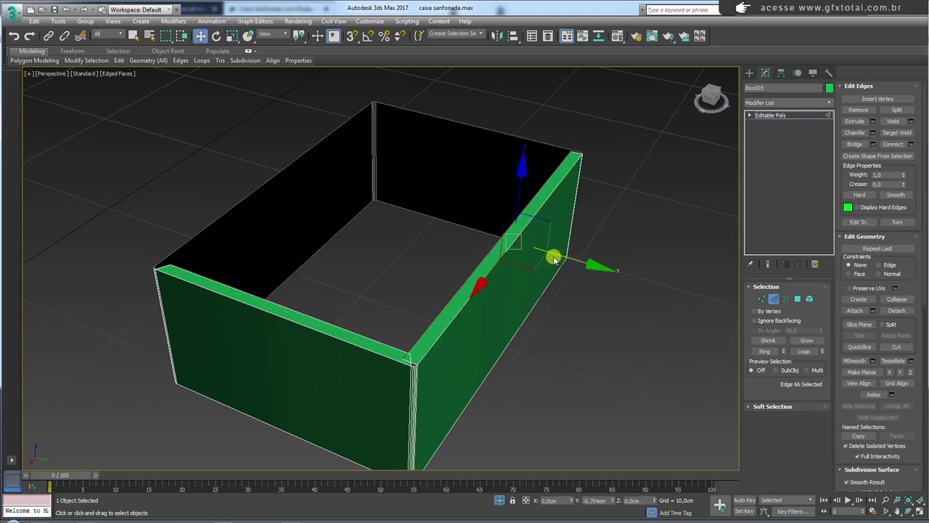
key(r)
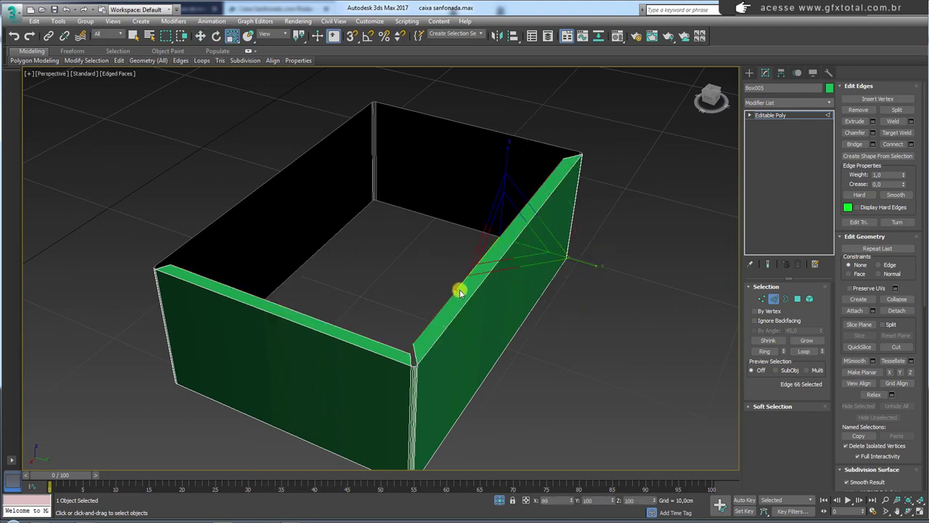
key(w)
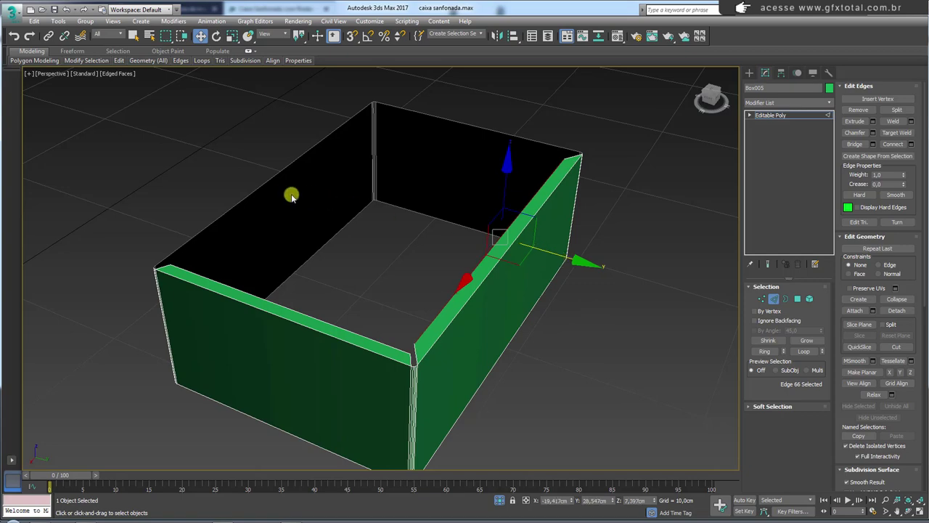
- Scale the back-left wall's rim strip to taper it, then exit edge editing
click(259, 191)
key(ctrl+z)
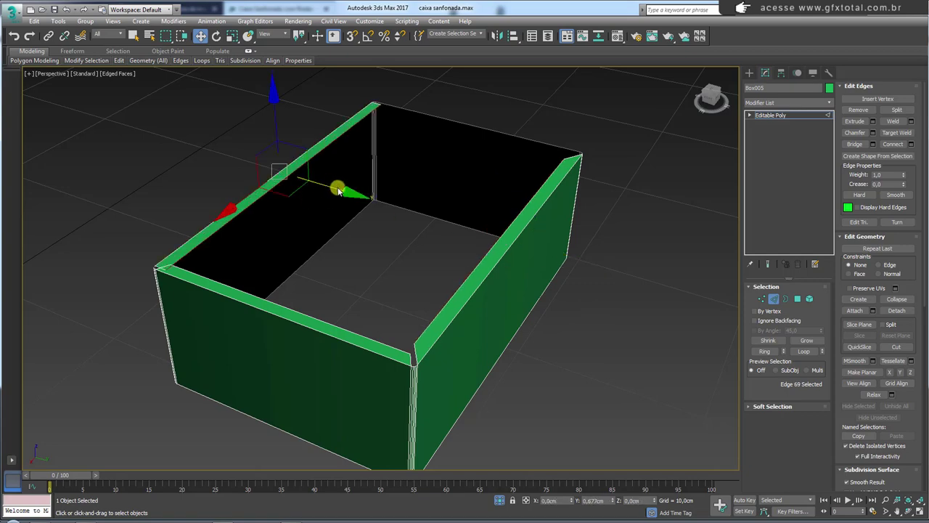
key(r)
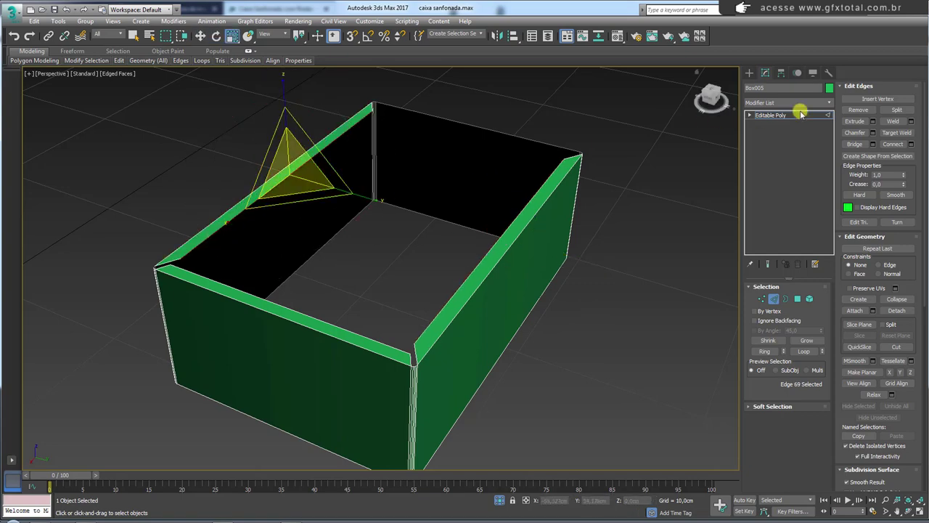
click(775, 115)
- Mirror the tray with a Symmetry modifier and collapse it into an Editable Poly
click(829, 104)
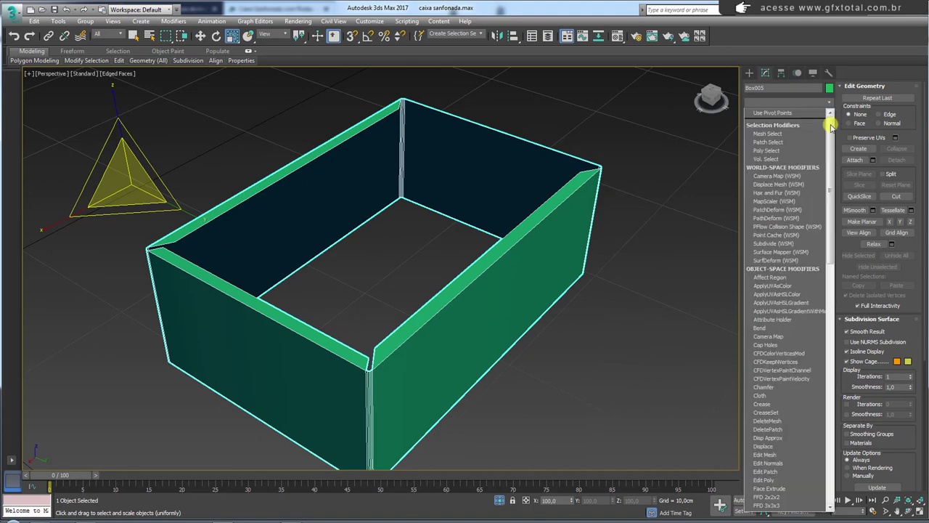
scroll(763, 425, down, 10)
click(782, 333)
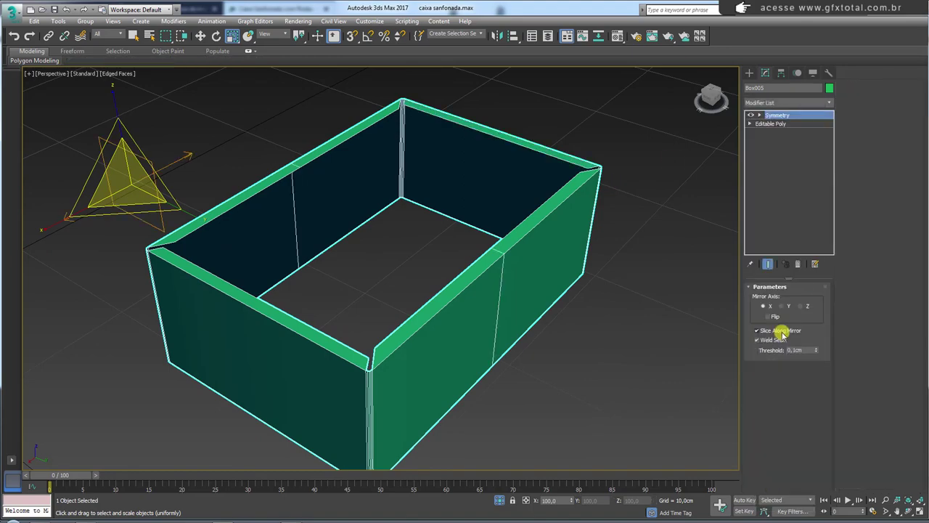
mouse_move(715, 335)
alt+middle_down()
mouse_move(628, 331)
mouse_move(554, 308)
mouse_move(616, 307)
mouse_move(411, 294)
mouse_move(408, 262)
mouse_move(431, 275)
mouse_move(486, 237)
alt+middle_up()
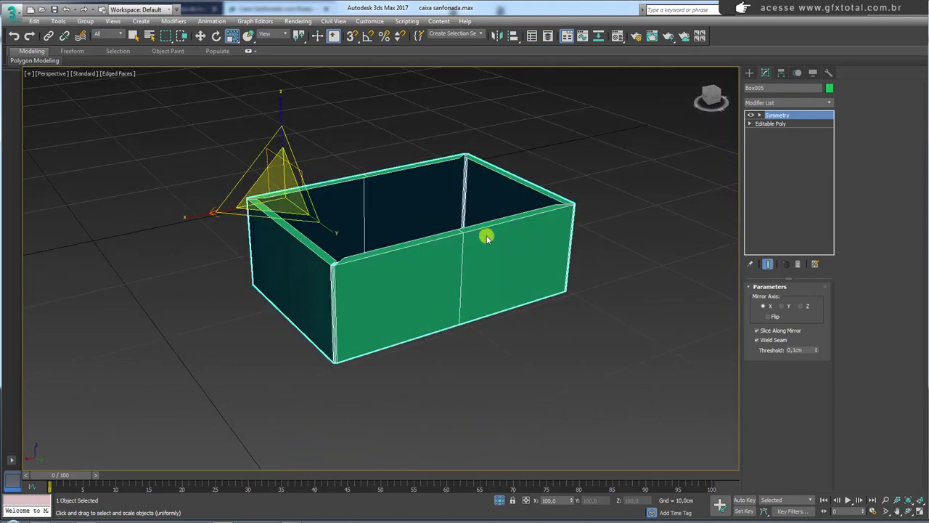
right_click(409, 241)
click(508, 347)
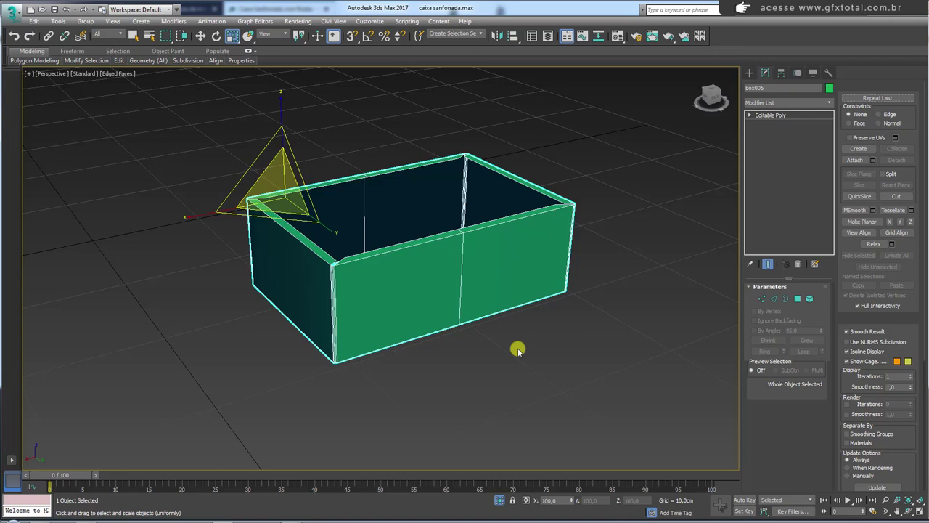
click(774, 298)
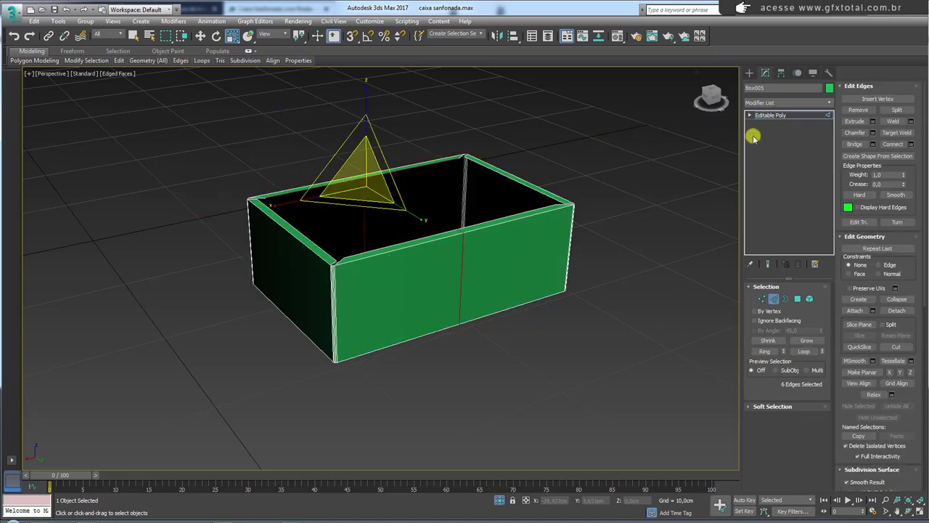
- Connect a ring of vertical tray edges into a new horizontal edge loop
click(768, 116)
click(774, 298)
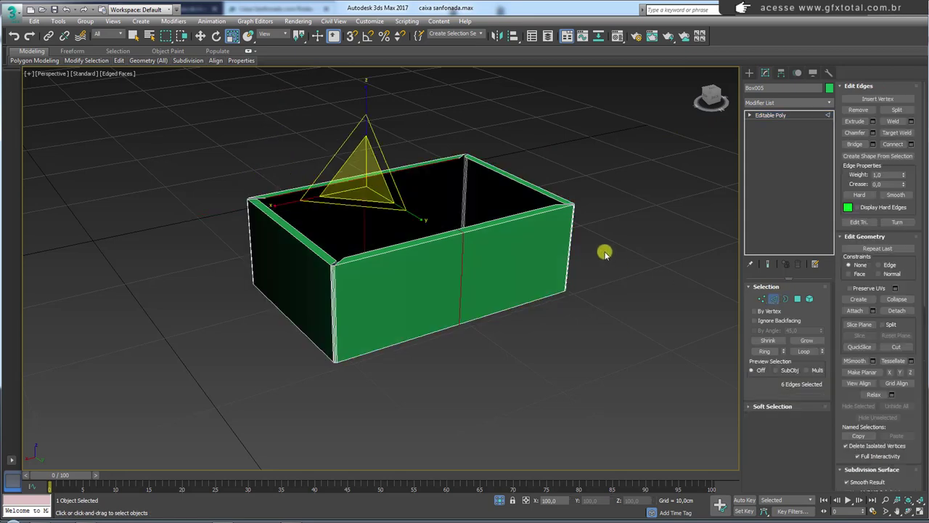
click(566, 241)
click(764, 352)
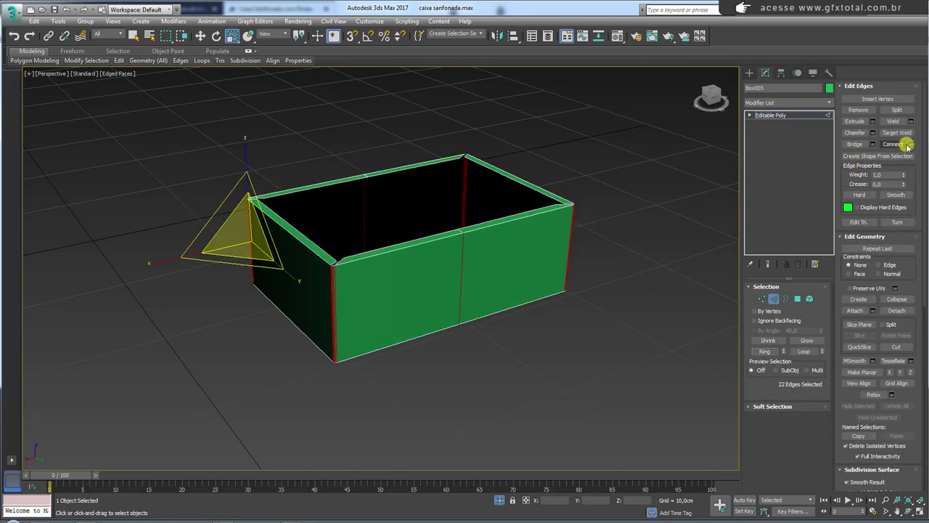
shift+click(897, 143)
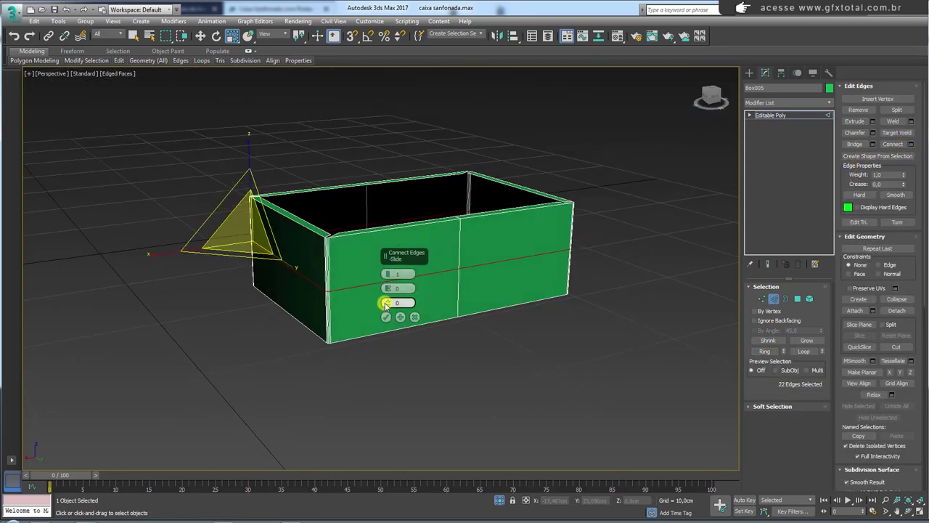
drag(385, 305, 390, 305)
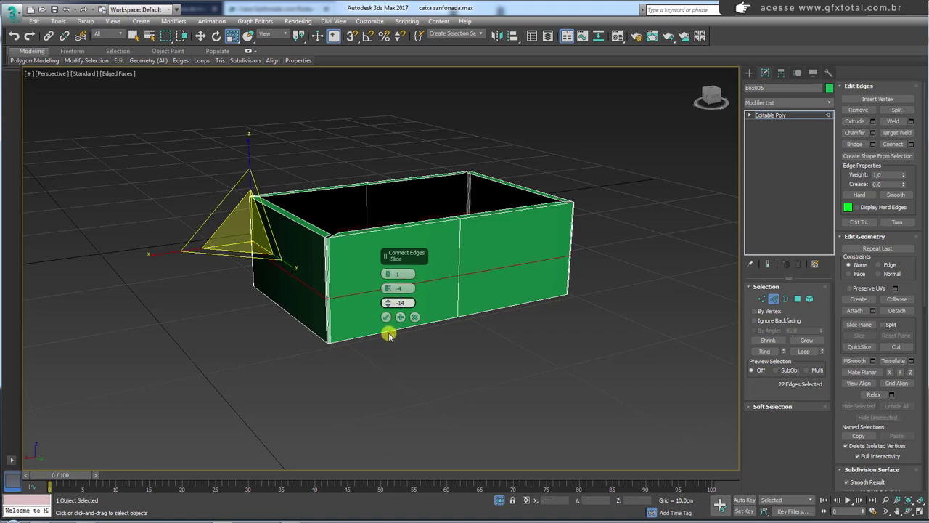
click(386, 316)
- Raise a ring of edges on Z and connect another horizontal loop around the walls
click(459, 255)
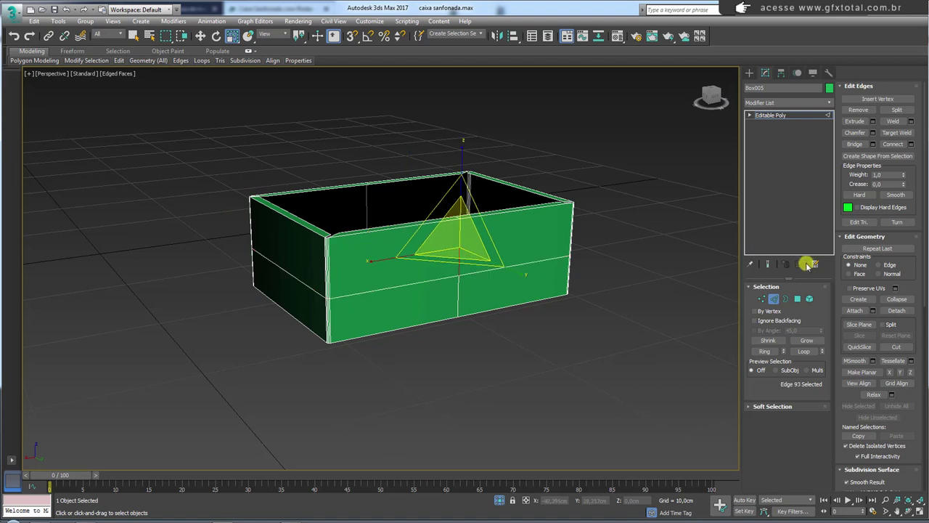
click(774, 352)
key(w)
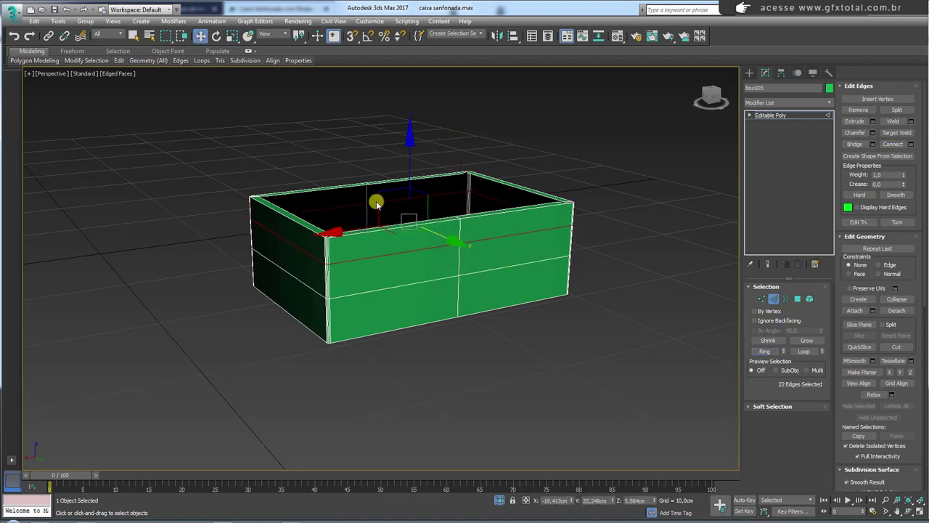
drag(410, 174, 410, 150)
click(457, 252)
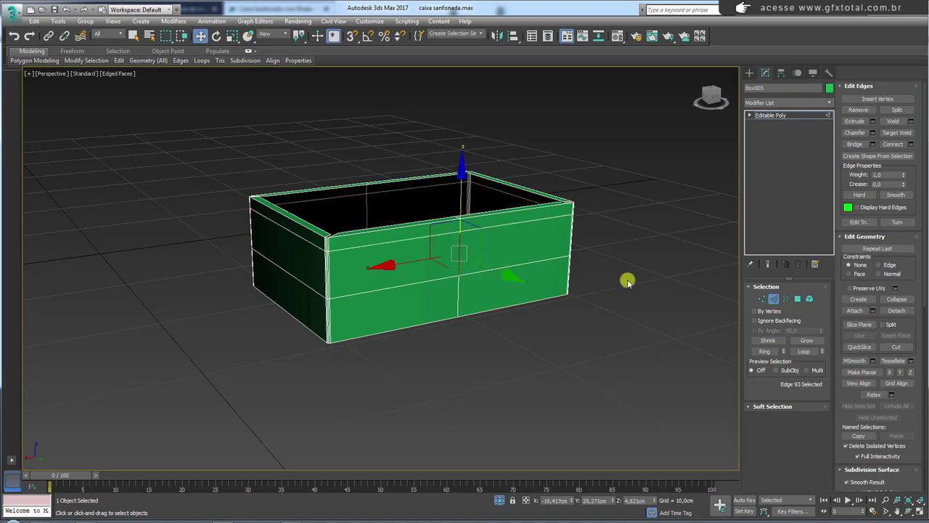
click(768, 350)
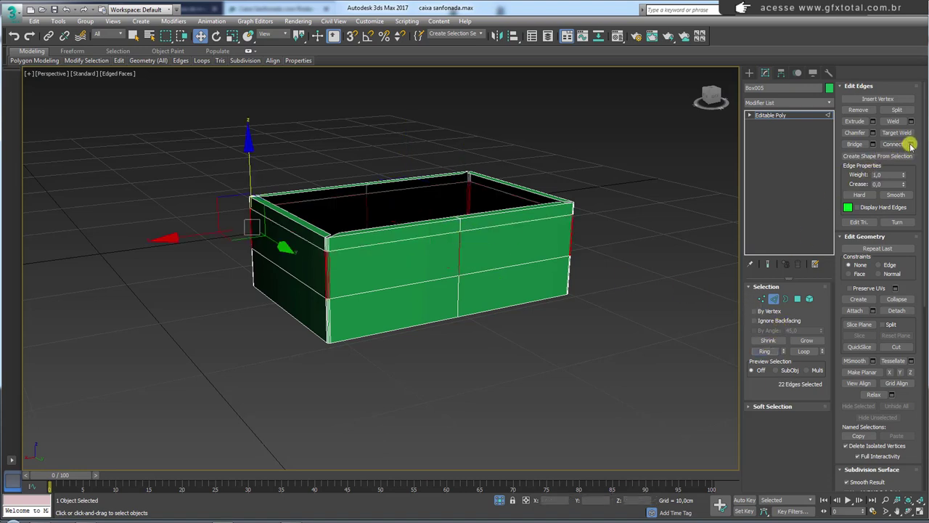
click(910, 143)
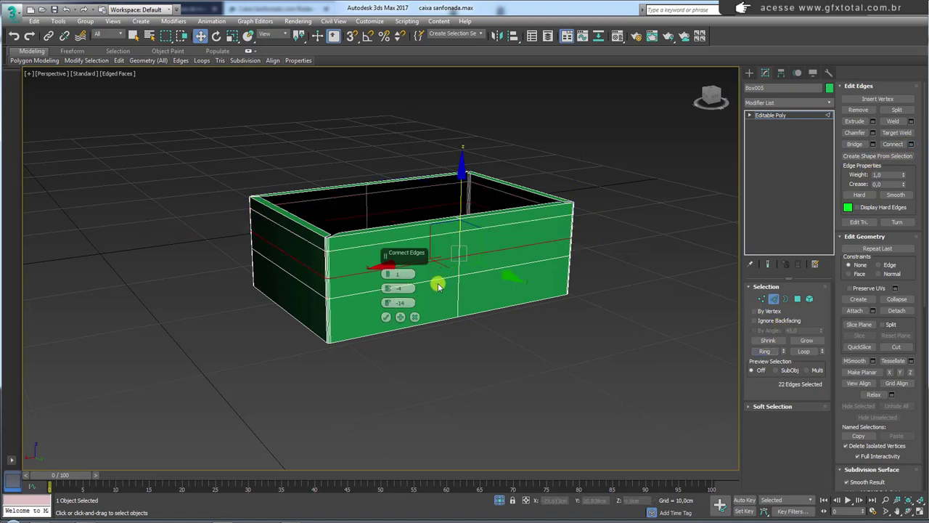
click(385, 317)
mouse_move(400, 310)
alt+middle_down()
mouse_move(390, 297)
mouse_move(378, 342)
alt+middle_up()
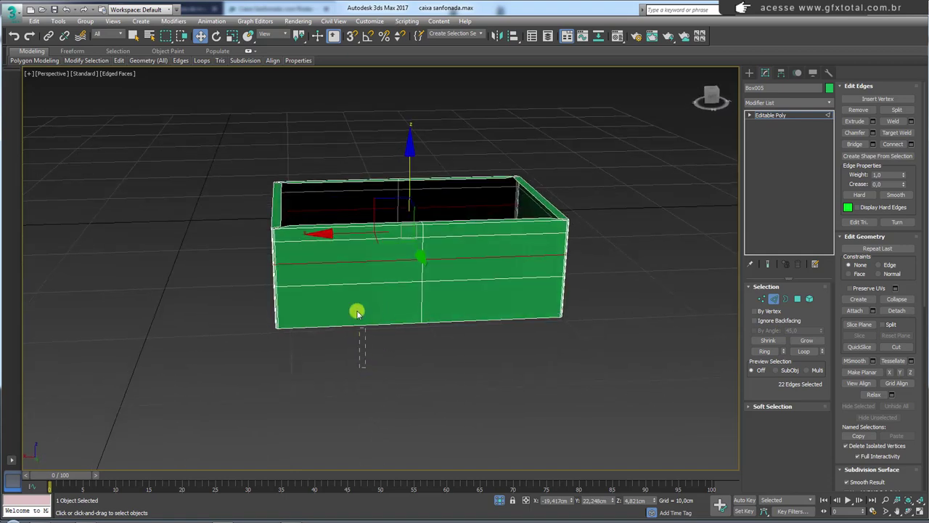
- Connect the selected horizontal edges into new vertical edges and shift them left on X
click(346, 165)
click(909, 143)
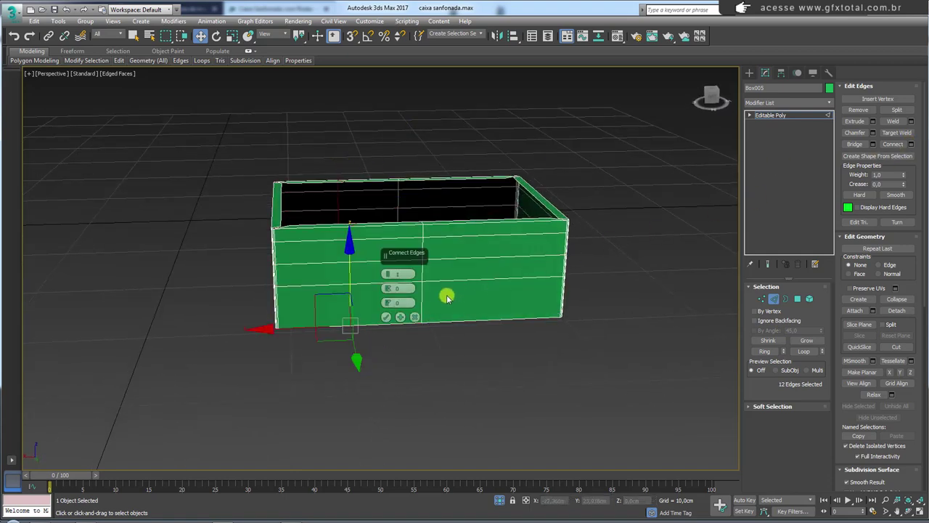
click(395, 317)
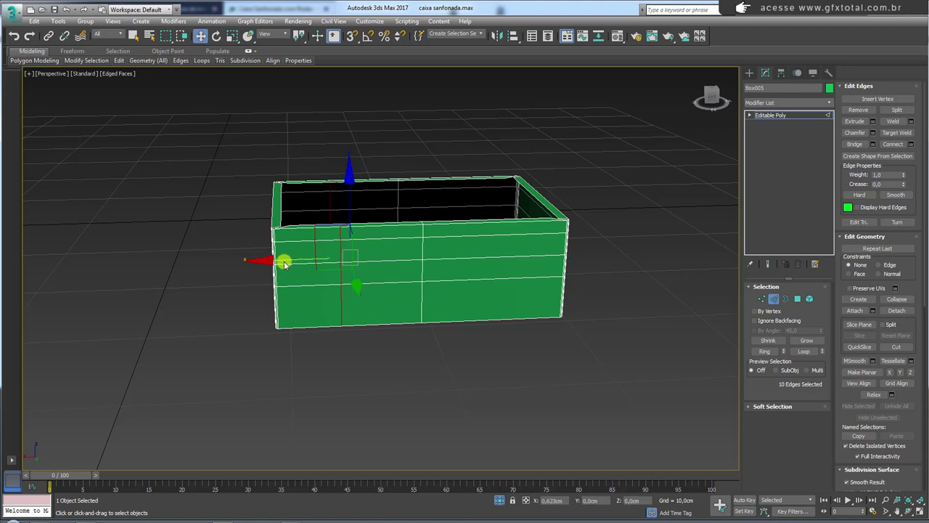
drag(277, 262, 255, 262)
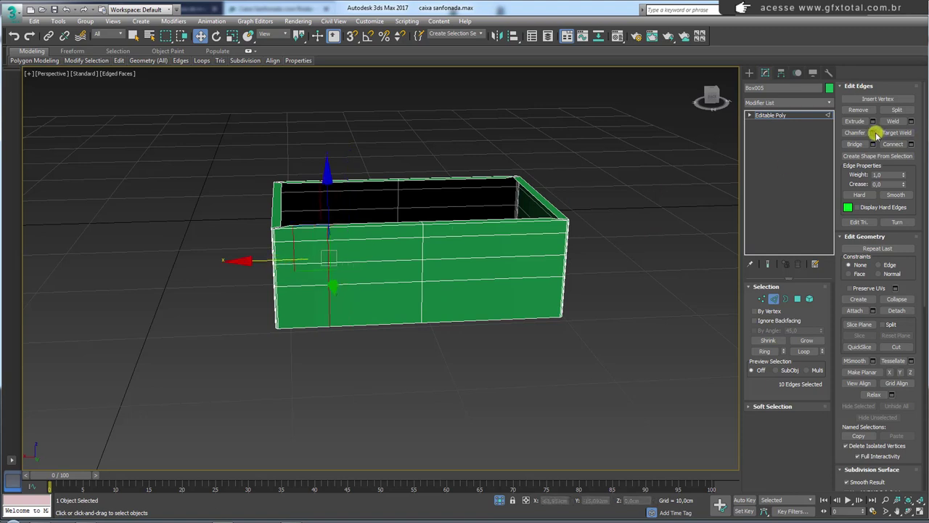
- Chamfer the new vertical edges at 1,804cm with 2 segments
shift+click(853, 135)
scroll(363, 280, up, 3)
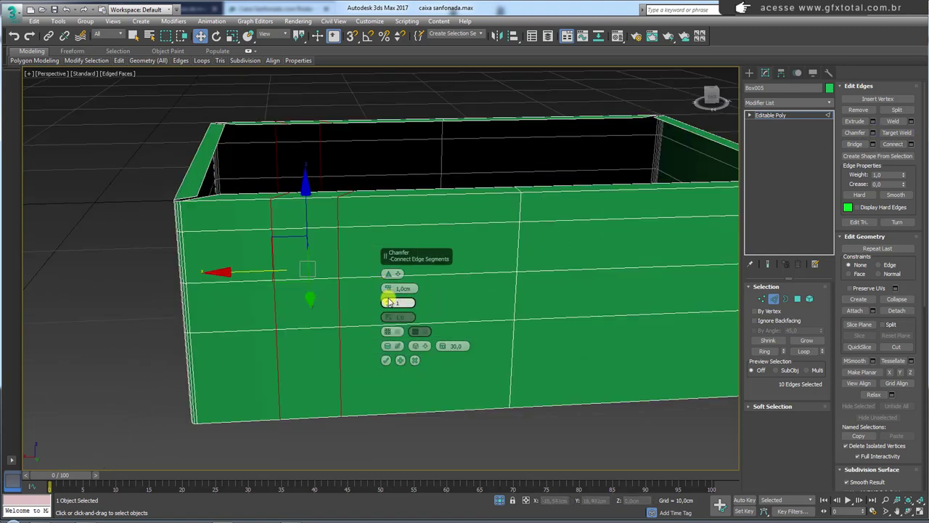
mouse_move(390, 302)
mouse_down()
mouse_move(389, 288)
mouse_move(365, 278)
mouse_move(253, 285)
mouse_up()
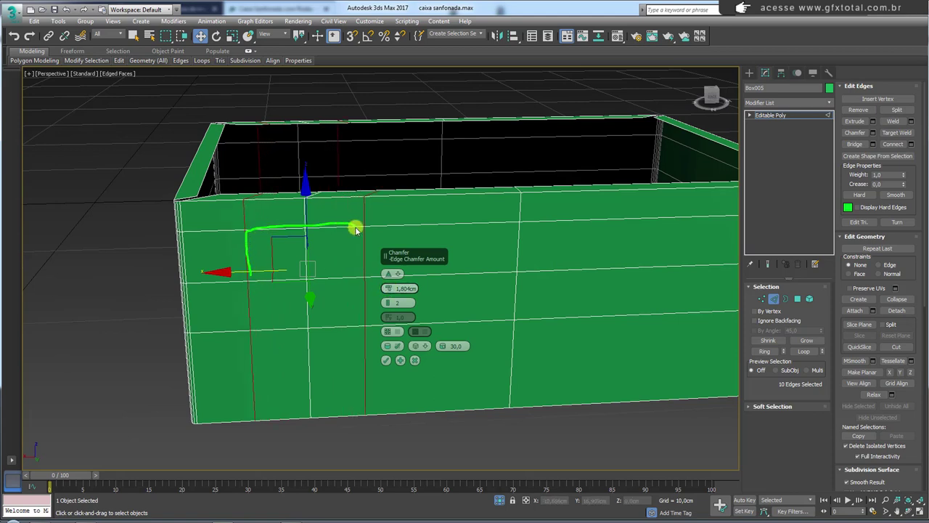
click(387, 361)
click(797, 298)
- Inset a square of four polygons on the tray's front wall
click(333, 272)
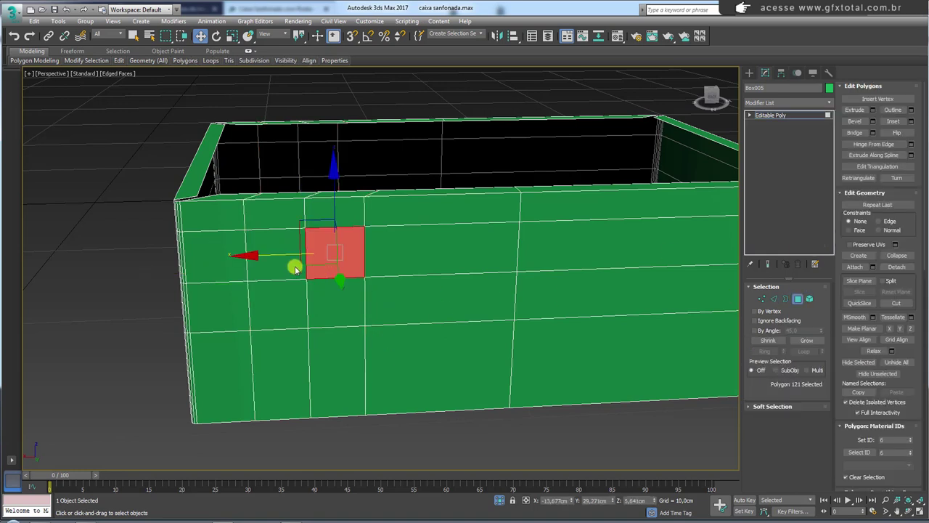
ctrl+click(295, 266)
ctrl+click(290, 290)
ctrl+click(325, 295)
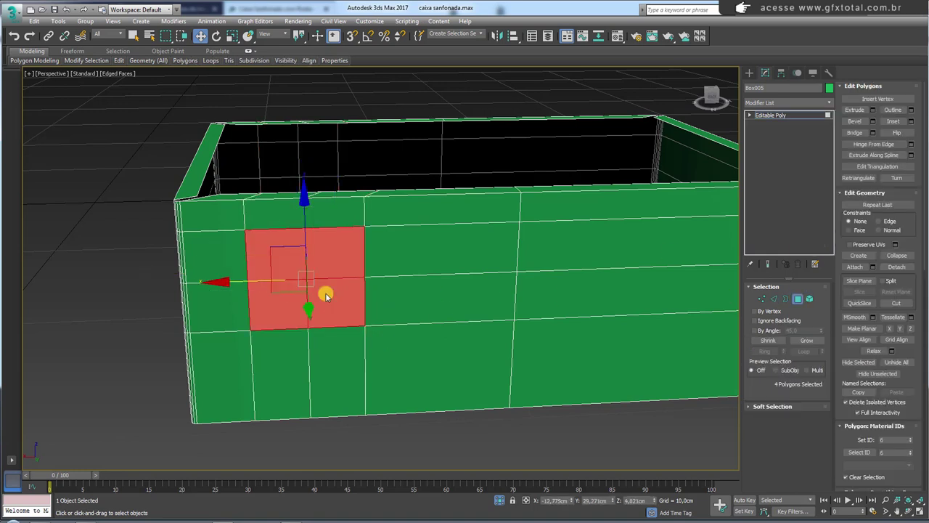
click(911, 122)
drag(387, 288, 389, 287)
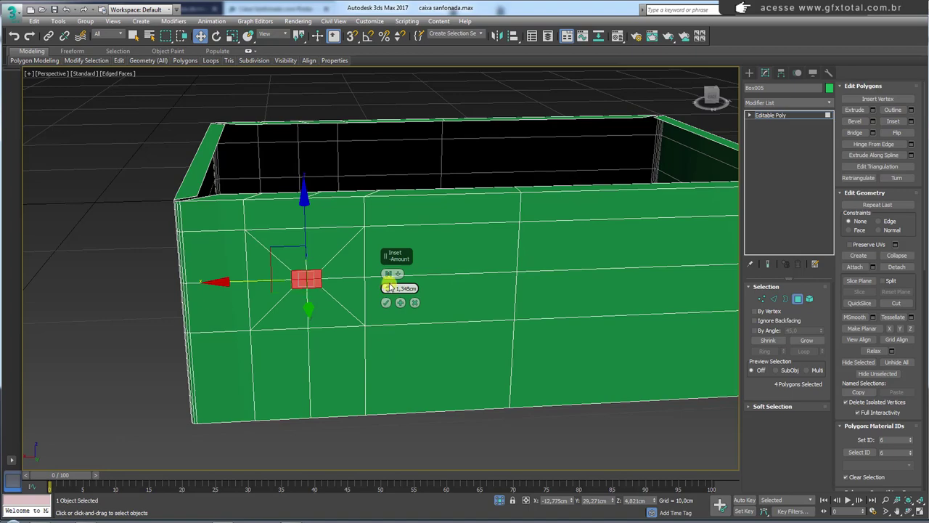
click(387, 305)
mouse_move(387, 305)
alt+middle_down()
mouse_move(338, 286)
mouse_move(378, 248)
mouse_move(369, 291)
mouse_move(354, 288)
alt+middle_up()
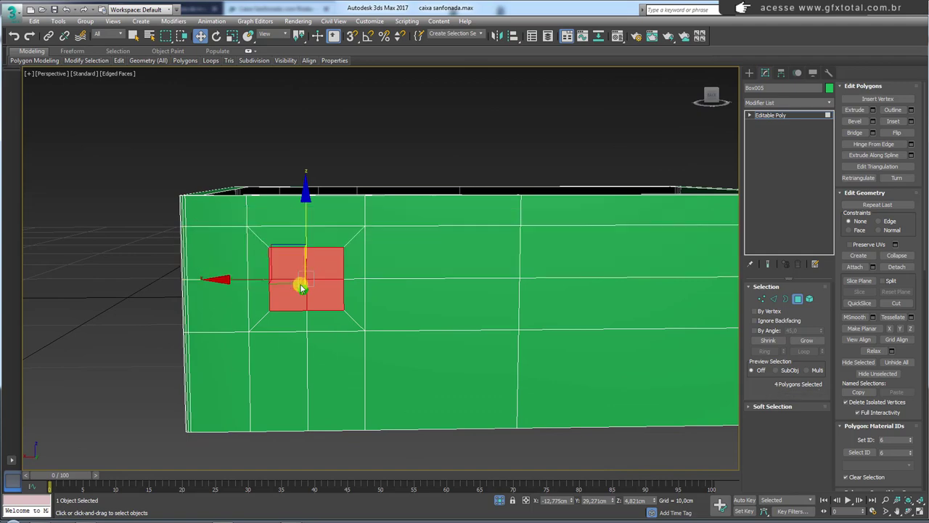
alt+middle_drag(290, 309, 629, 288)
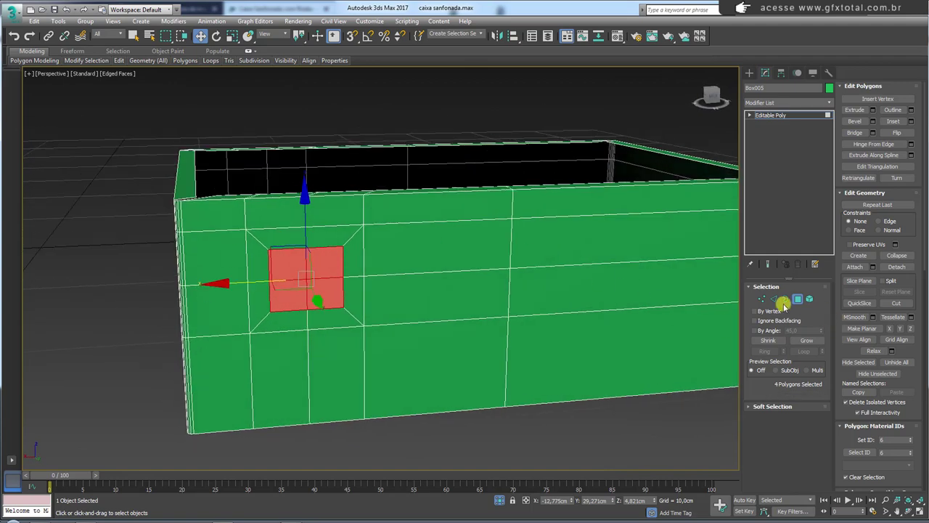
- Scale the four inset side vertices outward into an octagonal outline
click(762, 298)
click(307, 250)
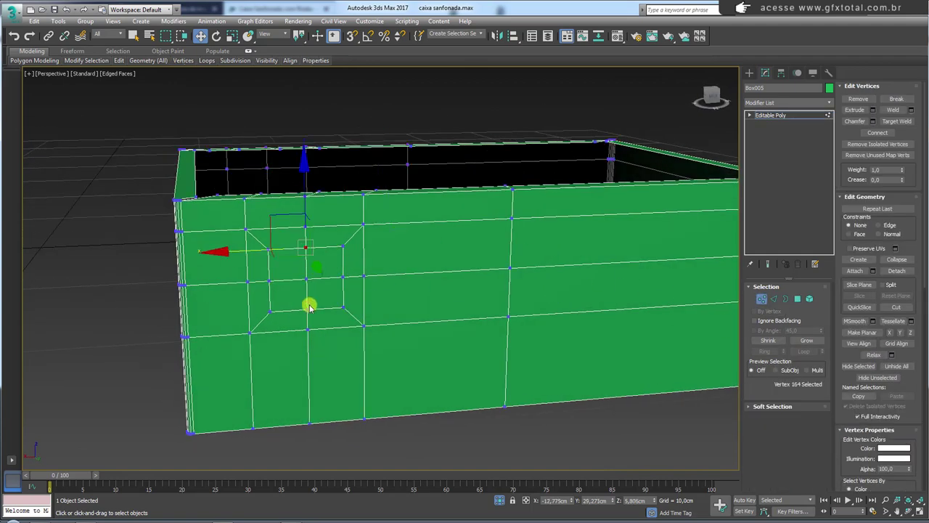
ctrl+click(307, 310)
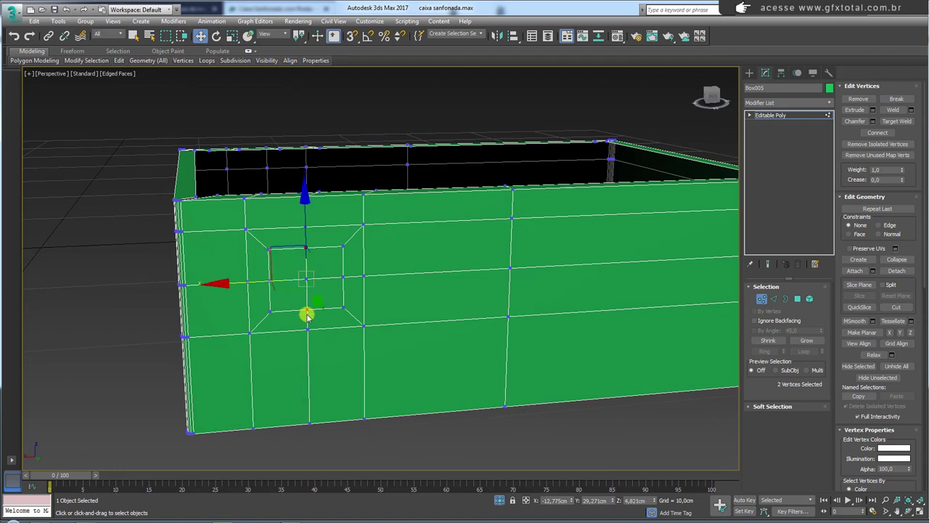
ctrl+click(270, 283)
ctrl+click(343, 280)
key(e)
key(r)
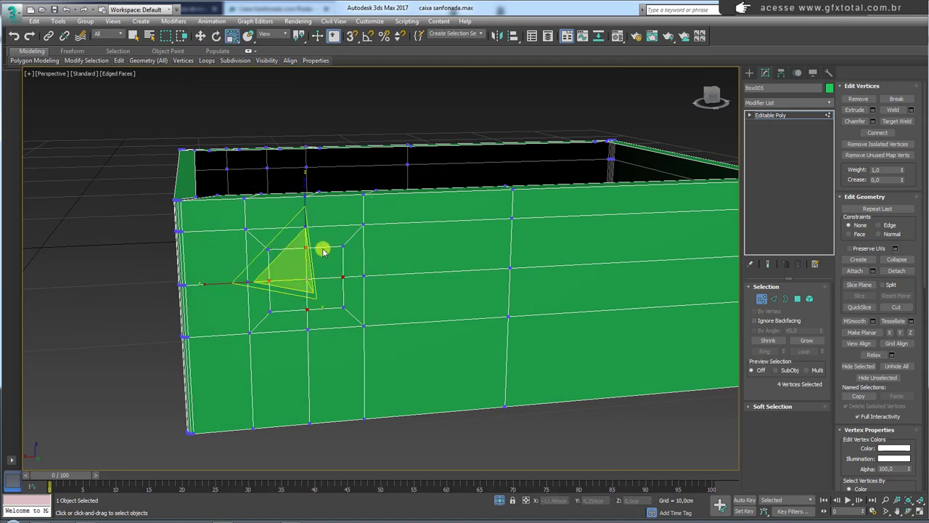
drag(262, 240, 258, 237)
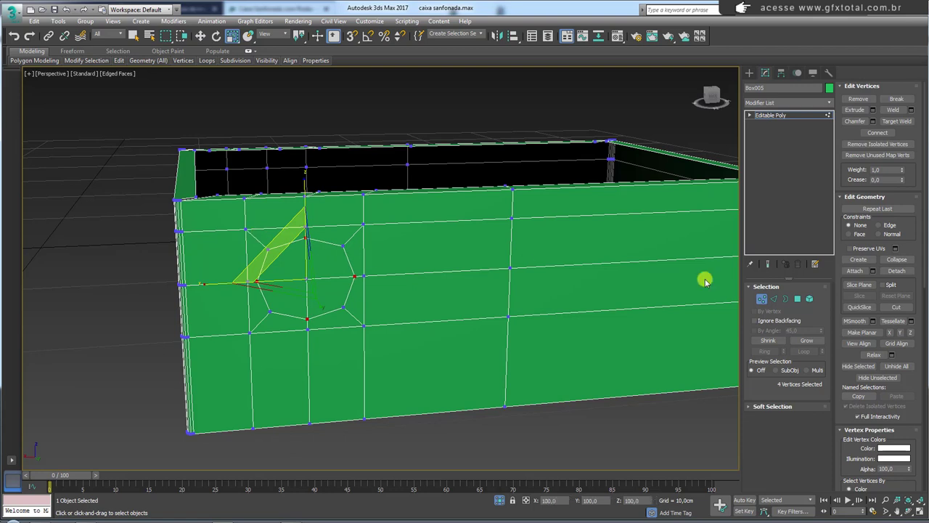
- Undo the vertex scale, GeoPoly the patch, and remove its inner edges
ctrl+click(797, 298)
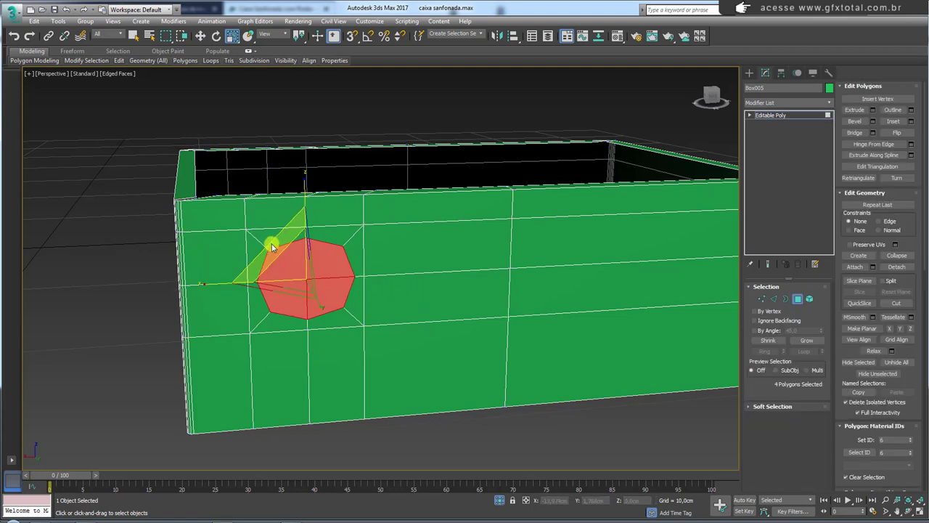
key(ctrl+z)
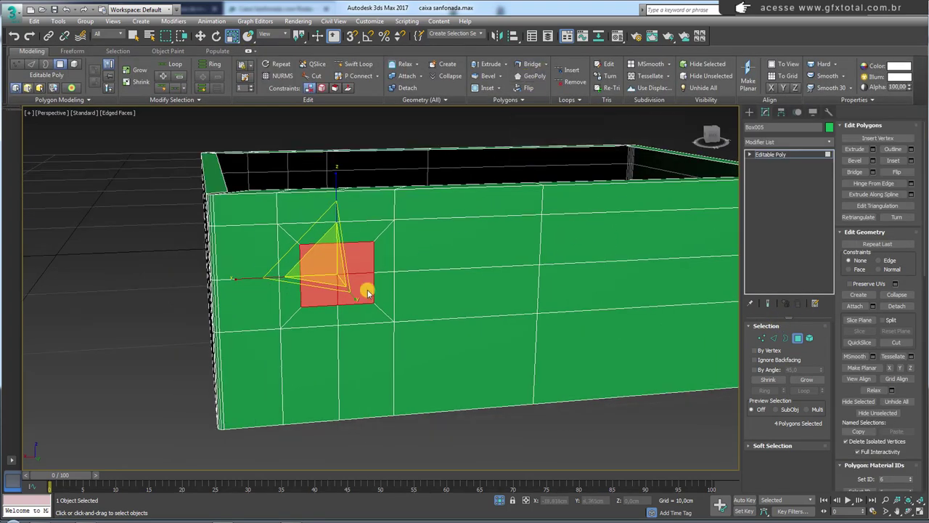
click(527, 79)
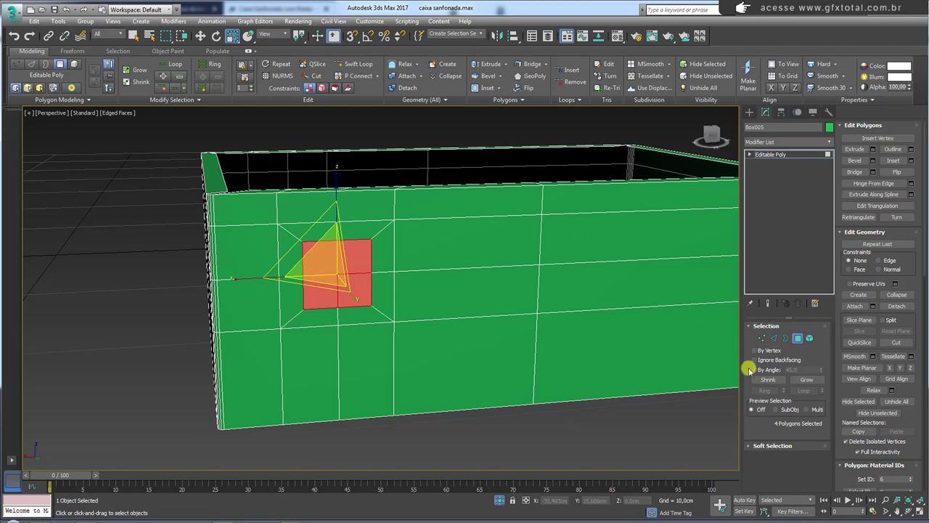
click(772, 338)
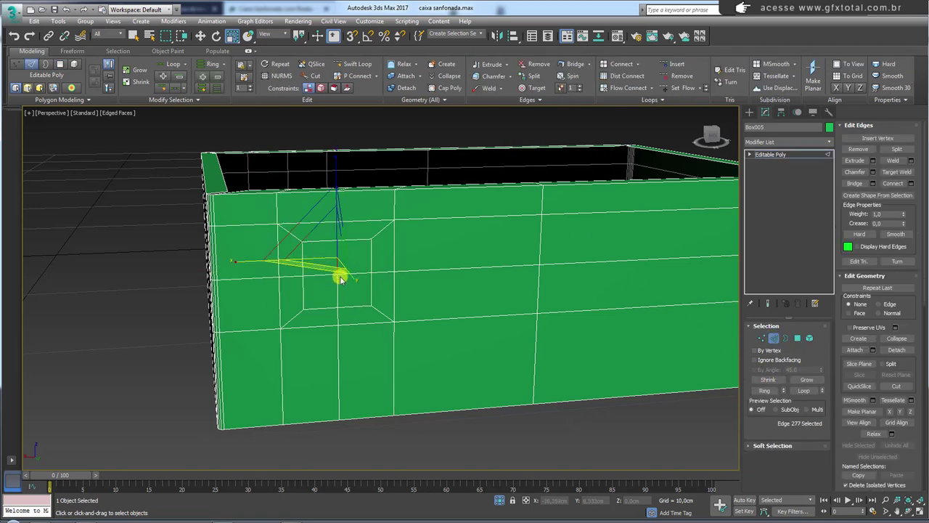
ctrl+click(353, 273)
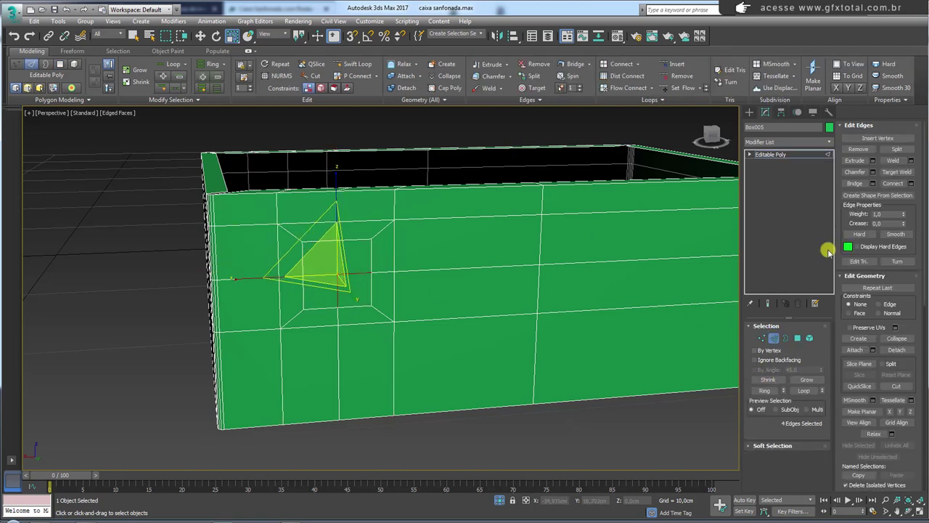
click(865, 150)
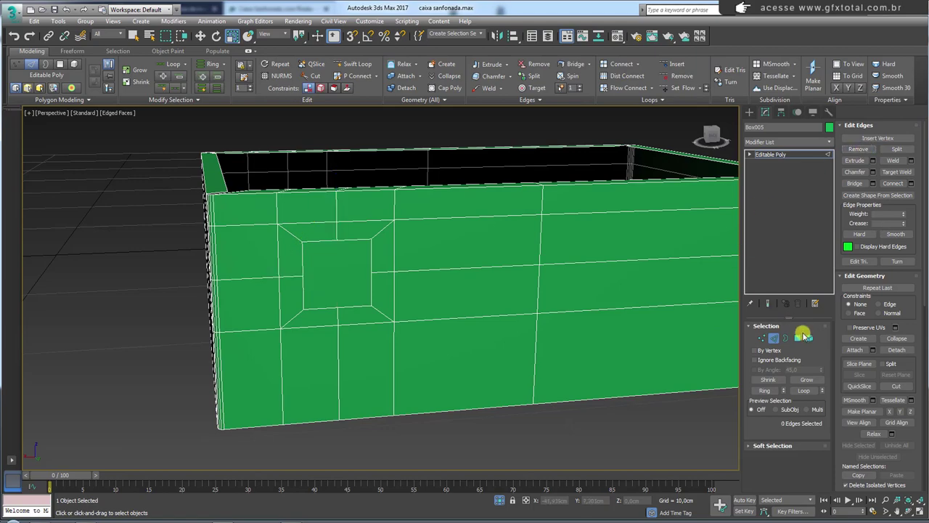
- GeoPoly the merged polygon into a regular octagon and delete it to open a hole
click(799, 337)
click(534, 76)
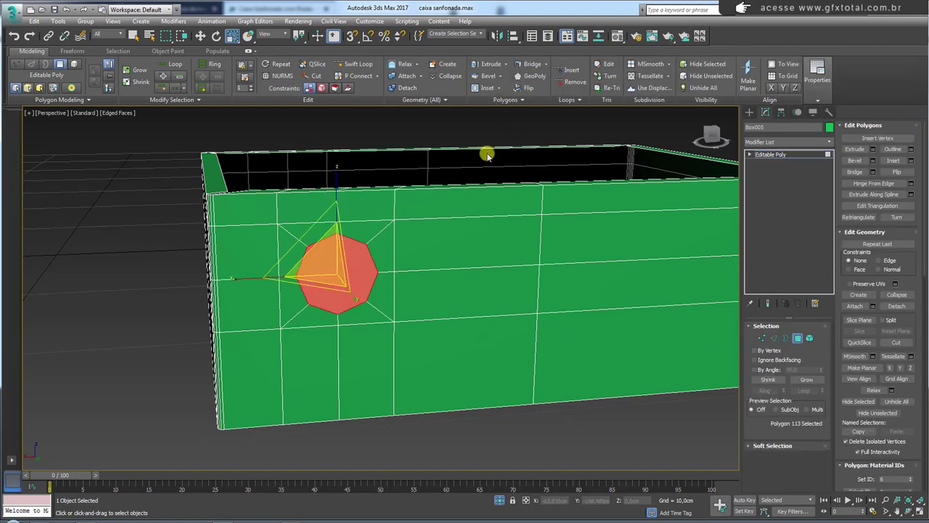
mouse_move(428, 252)
alt+middle_down()
mouse_move(399, 249)
mouse_move(379, 207)
mouse_move(450, 239)
mouse_move(418, 257)
alt+middle_up()
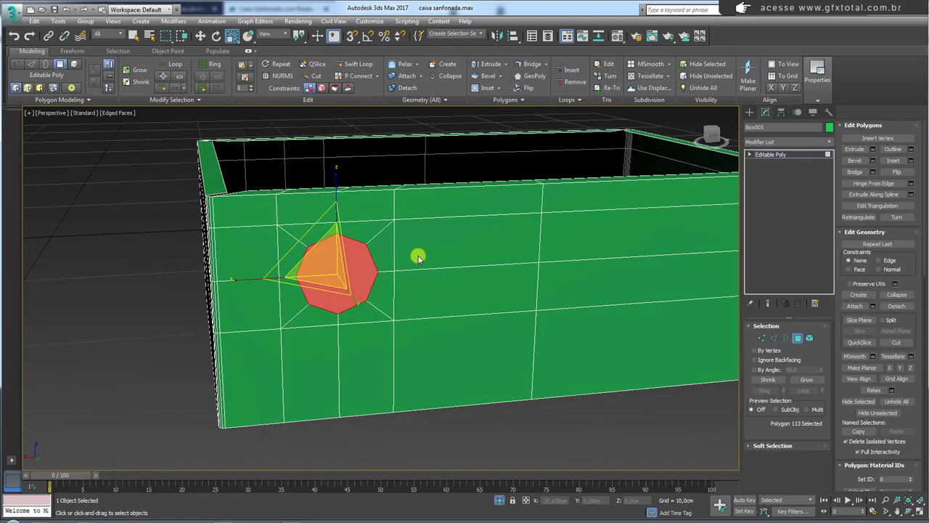
key(Delete)
- Shift-drag the octagonal hole's border inward to give the opening a lined rim
click(785, 338)
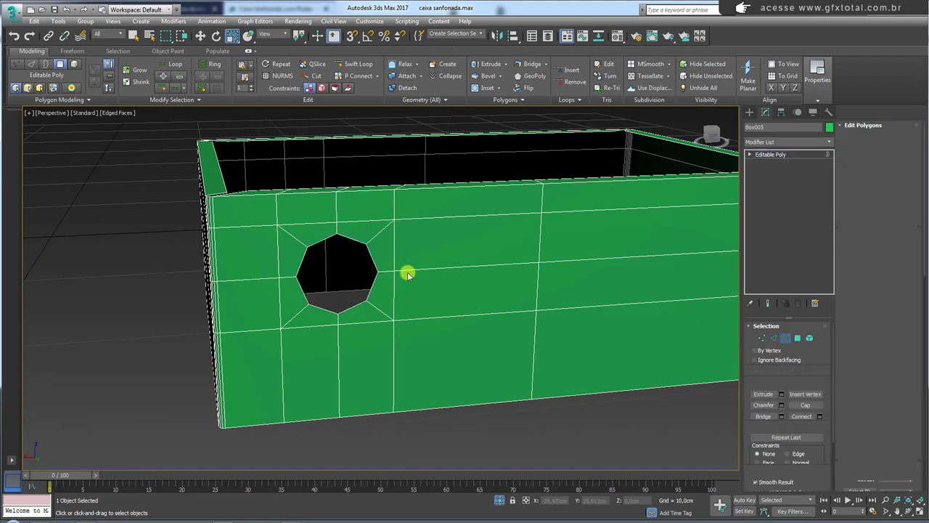
click(372, 257)
key(z)
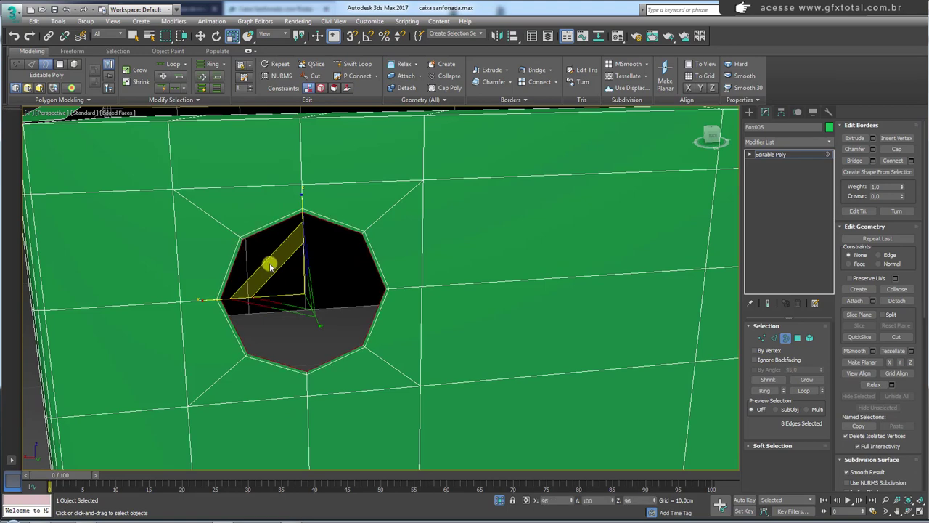
scroll(305, 304, up, 5)
scroll(305, 304, down, 5)
key(w)
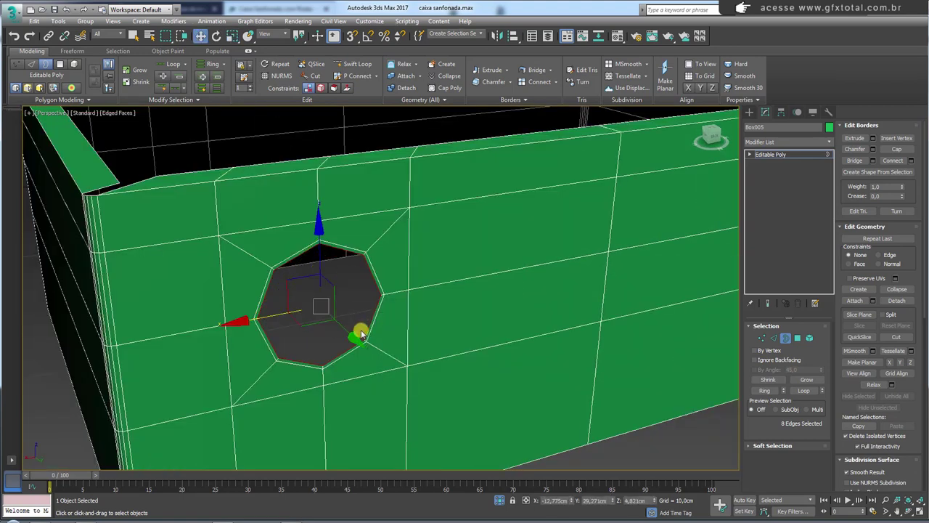
shift+drag(349, 332, 335, 318)
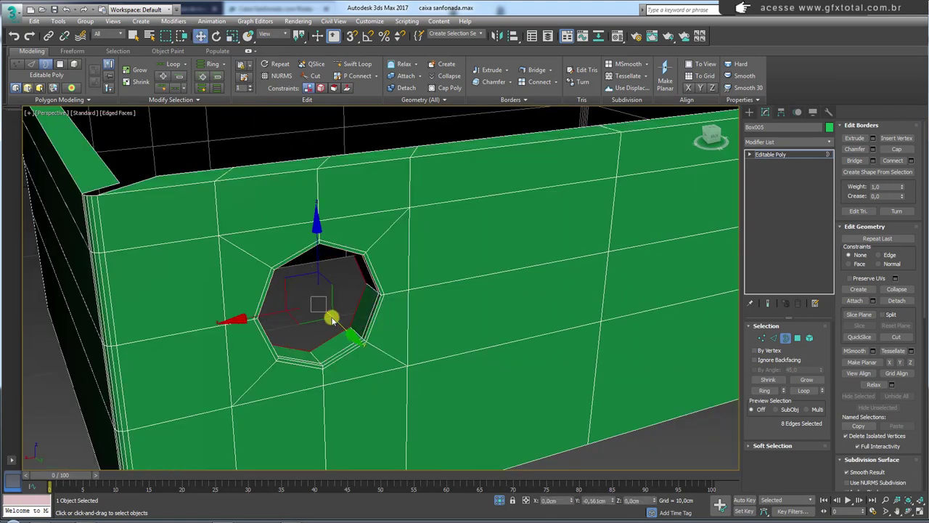
scroll(348, 309, down, 2)
click(780, 153)
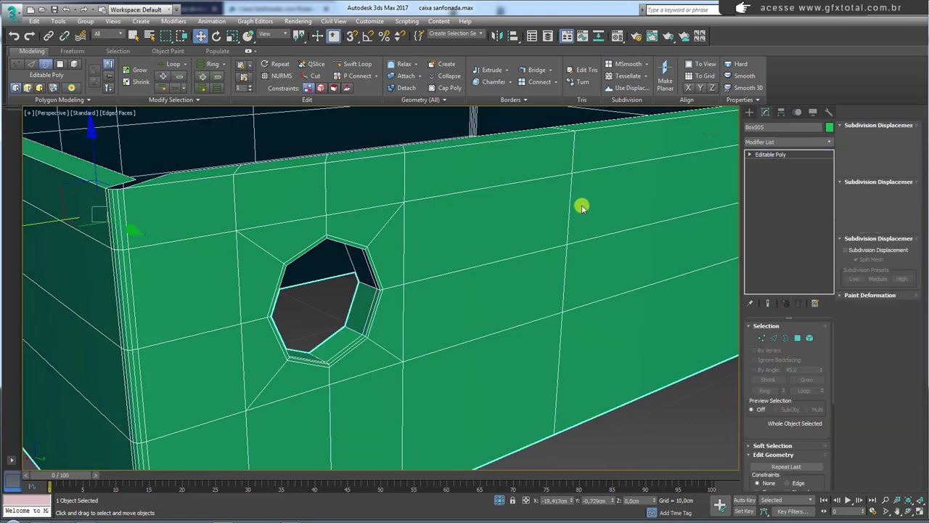
scroll(587, 249, down, 5)
alt+middle_drag(586, 249, 653, 239)
click(829, 142)
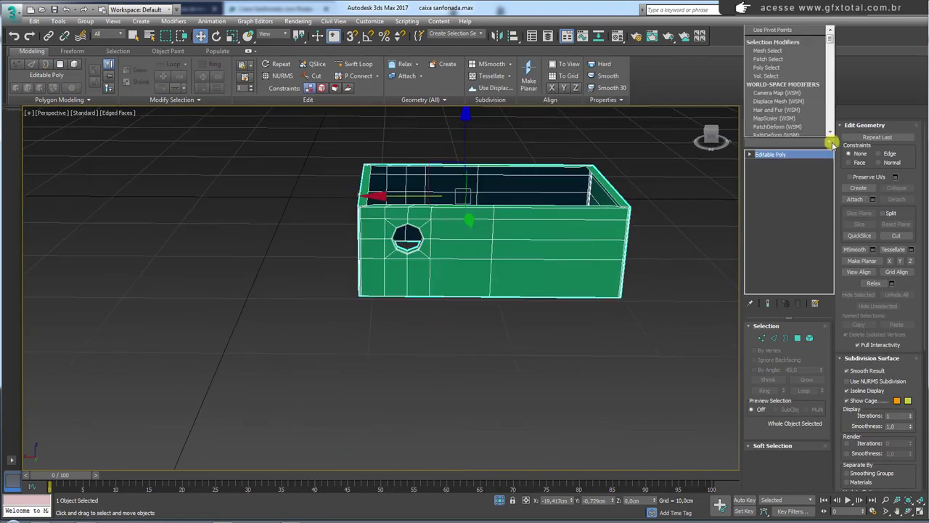
- Add a Symmetry modifier on X to mirror the holed wall
click(248, 53)
click(249, 52)
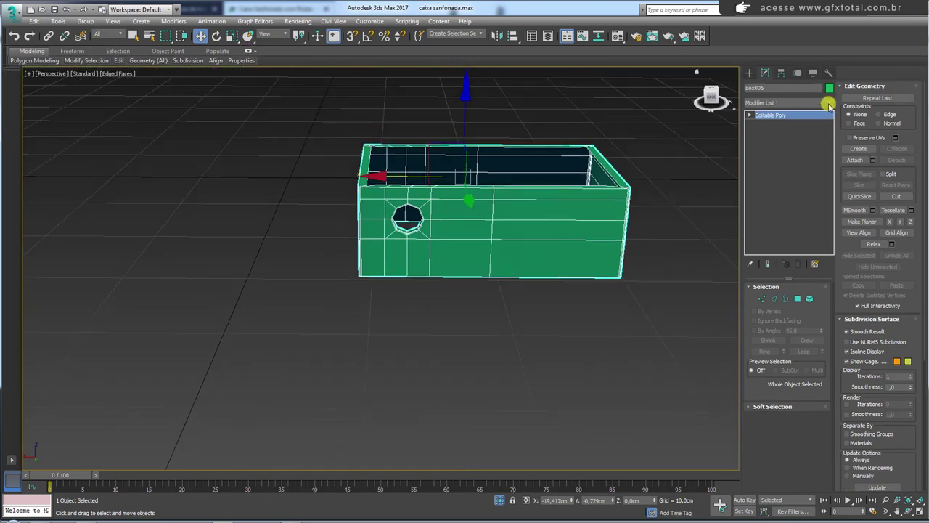
click(829, 106)
scroll(759, 407, down, 10)
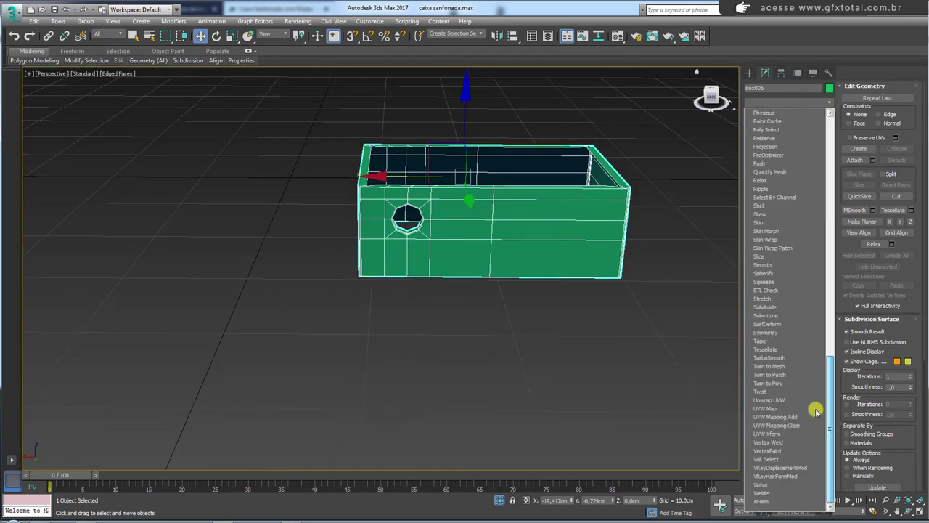
click(781, 332)
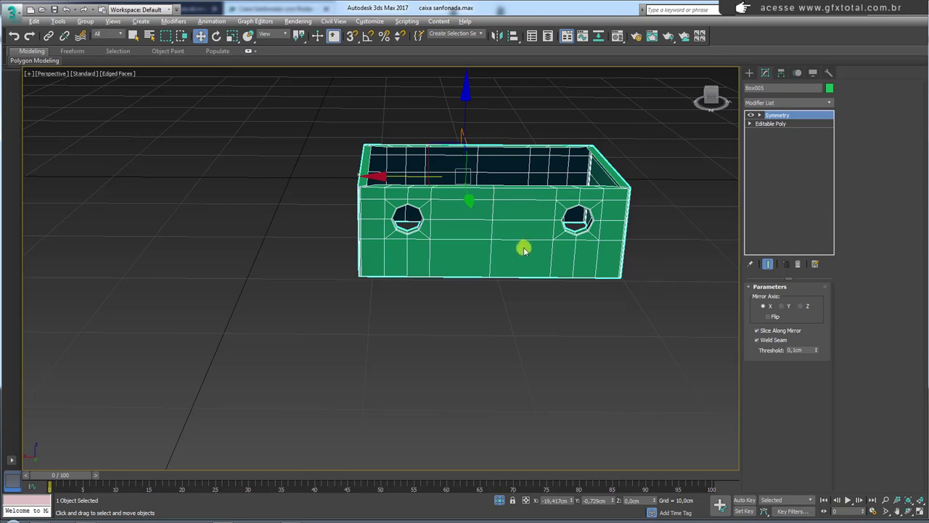
alt+middle_drag(523, 249, 286, 183)
mouse_move(532, 178)
alt+middle_down()
mouse_move(566, 201)
mouse_move(609, 185)
alt+middle_up()
- Add a second Symmetry modifier on Y and move its mirror plane to align the halves
click(828, 106)
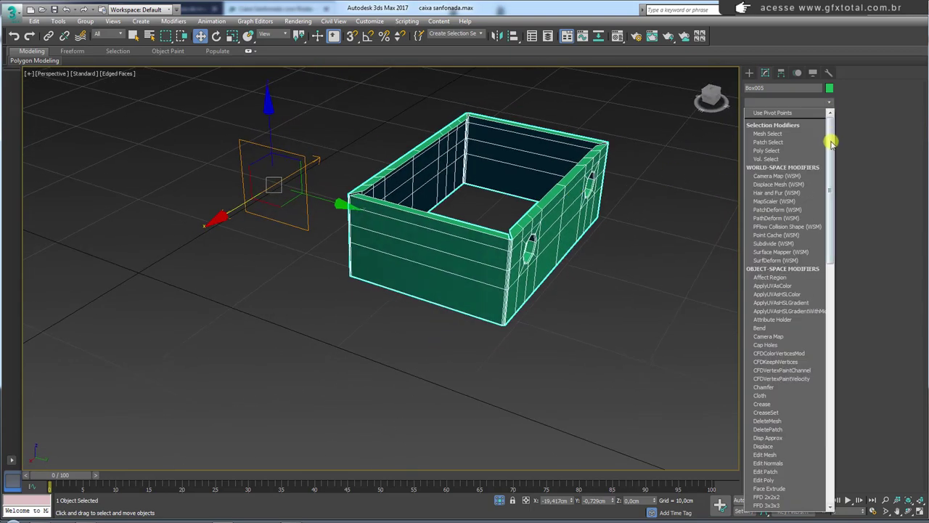
drag(829, 139, 819, 400)
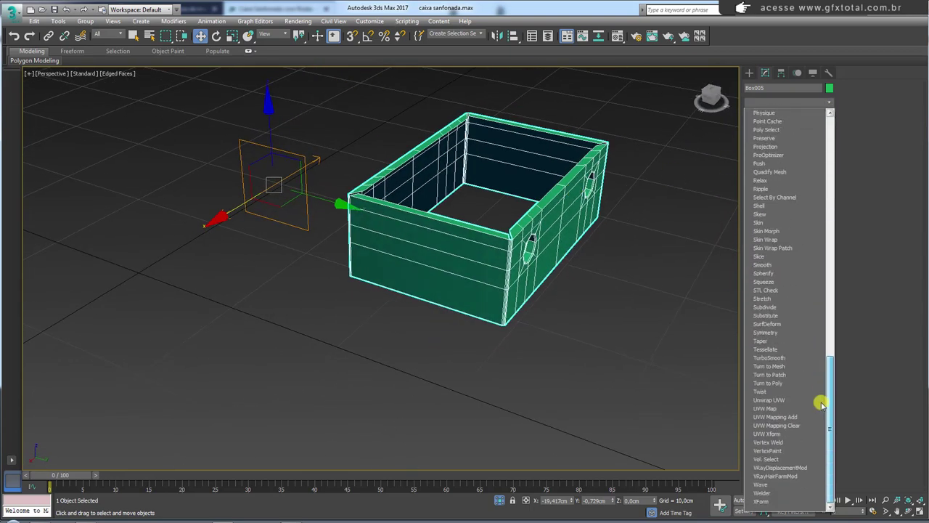
click(768, 332)
scroll(580, 280, down, 2)
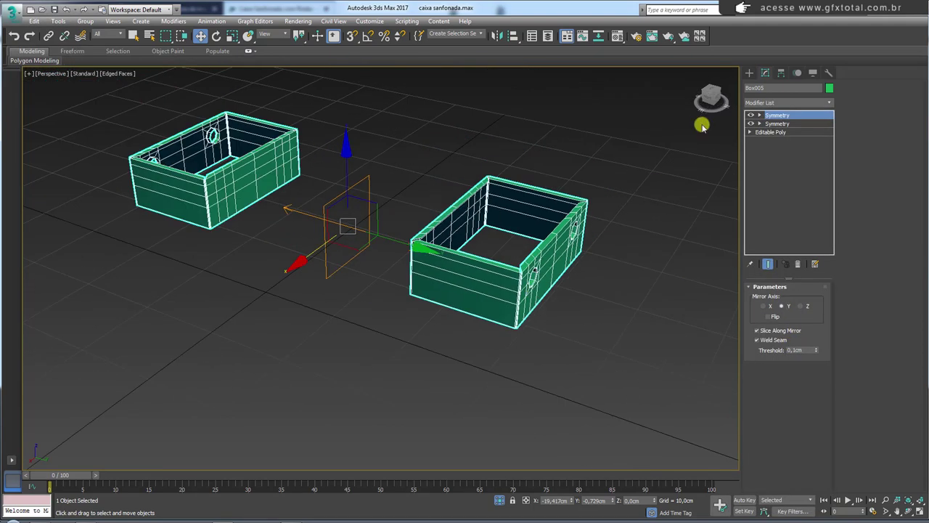
click(773, 123)
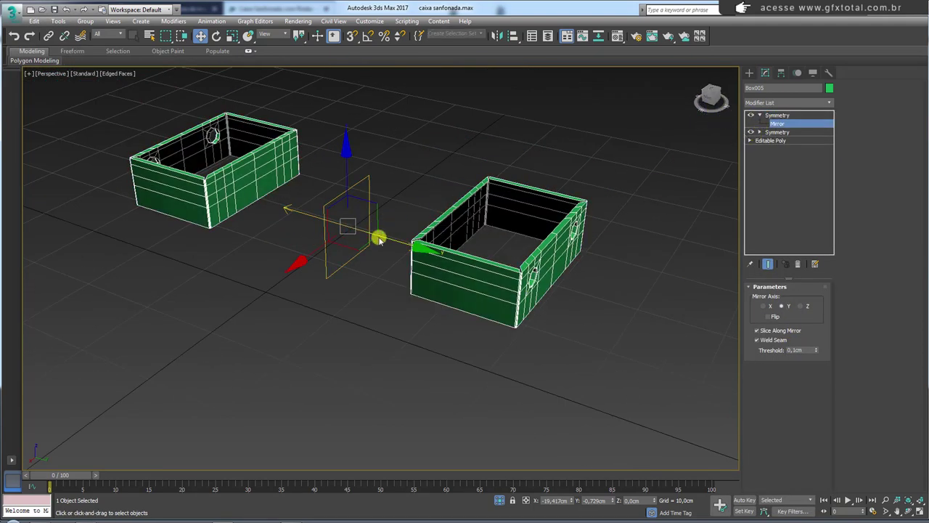
mouse_move(378, 238)
mouse_down()
mouse_move(529, 290)
mouse_move(535, 303)
mouse_up()
mouse_move(535, 302)
alt+middle_down()
mouse_move(548, 330)
mouse_move(490, 276)
alt+middle_up()
- Convert the box to Editable Poly, collapsing both Symmetry modifiers
right_click(501, 250)
mouse_move(517, 349)
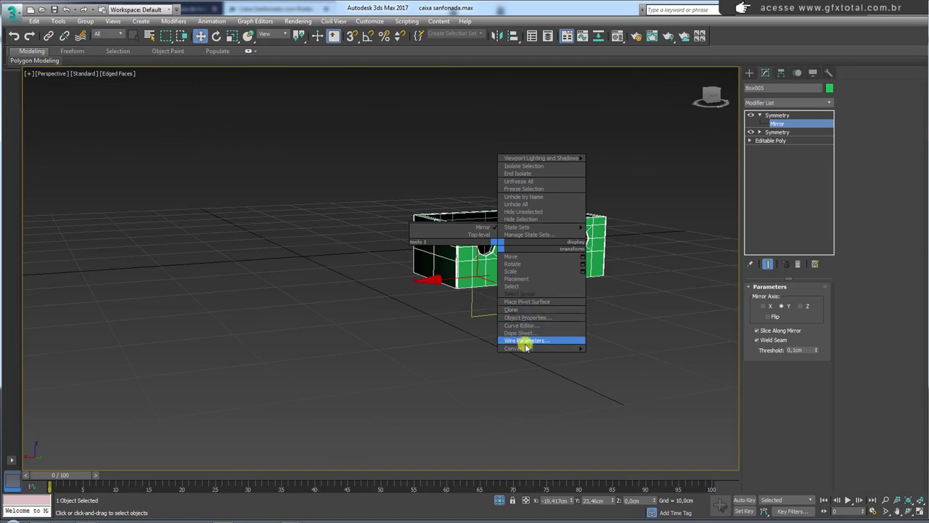
click(606, 357)
mouse_move(602, 353)
alt+middle_down()
mouse_move(530, 311)
mouse_move(497, 269)
mouse_move(512, 278)
alt+middle_up()
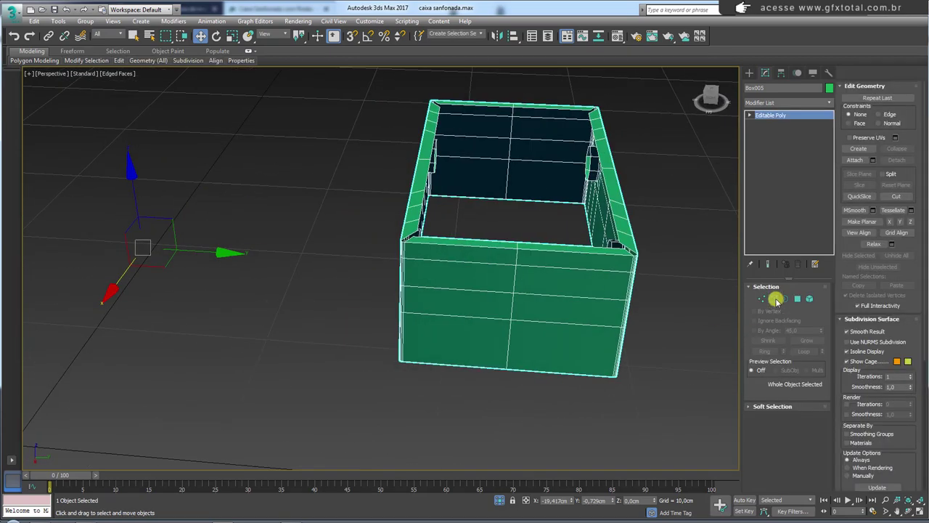
- Delete the polygons on the box's left side to open up the tray
click(777, 300)
key(alt+Tab)
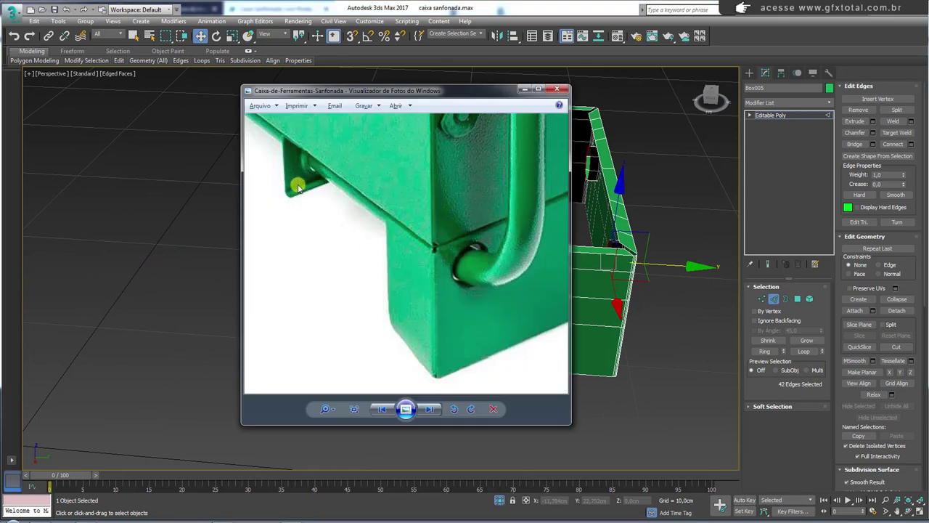
key(alt+Tab)
click(796, 298)
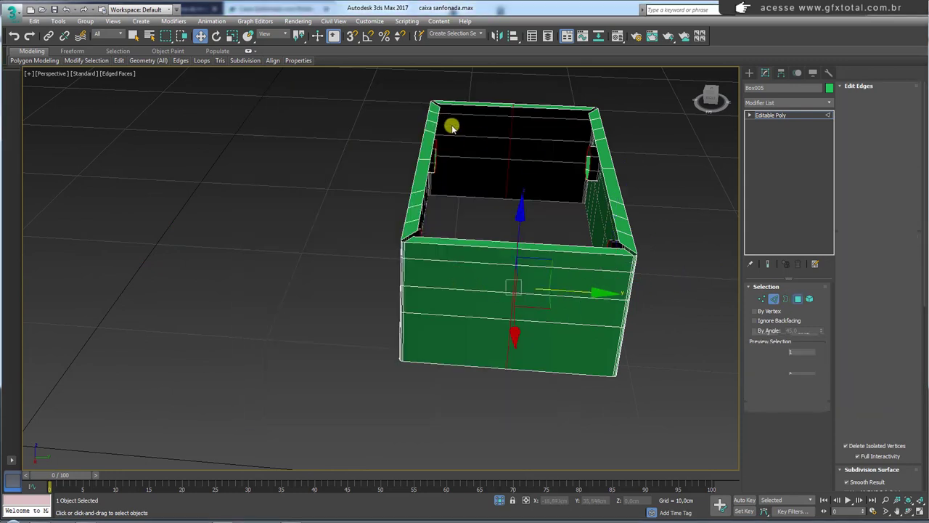
drag(474, 77, 473, 394)
key(Delete)
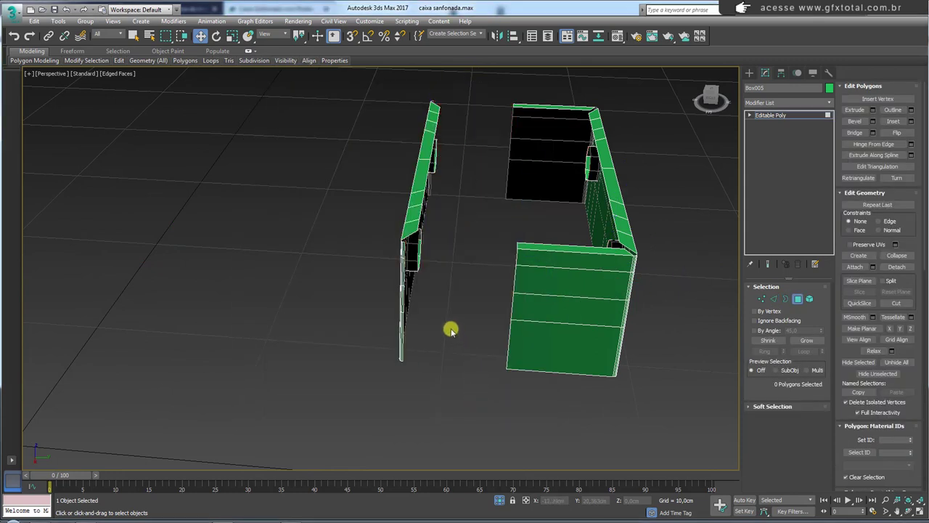
- Select the wall's vertical edge loop and grow it into a polygon strip
mouse_move(450, 326)
alt+middle_down()
mouse_move(438, 301)
mouse_move(445, 297)
alt+middle_up()
scroll(485, 295, up, 5)
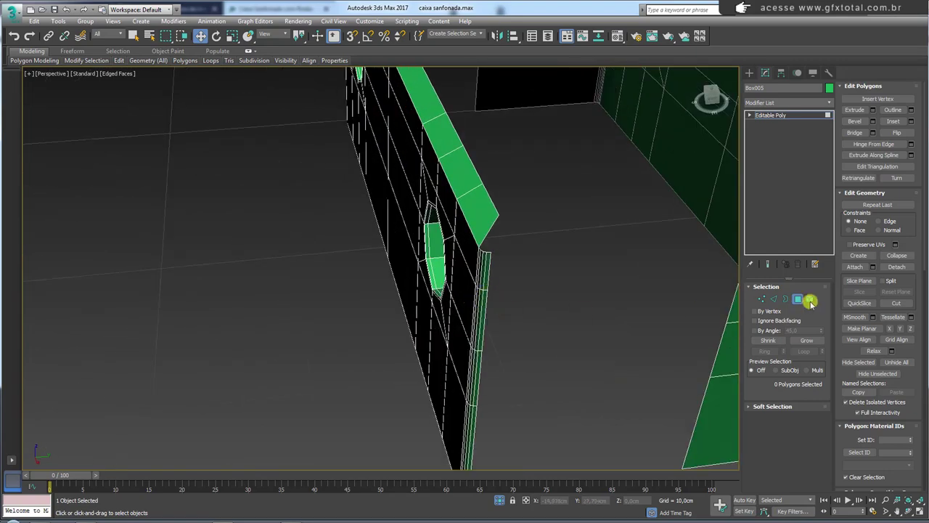
click(776, 300)
scroll(491, 271, down, 5)
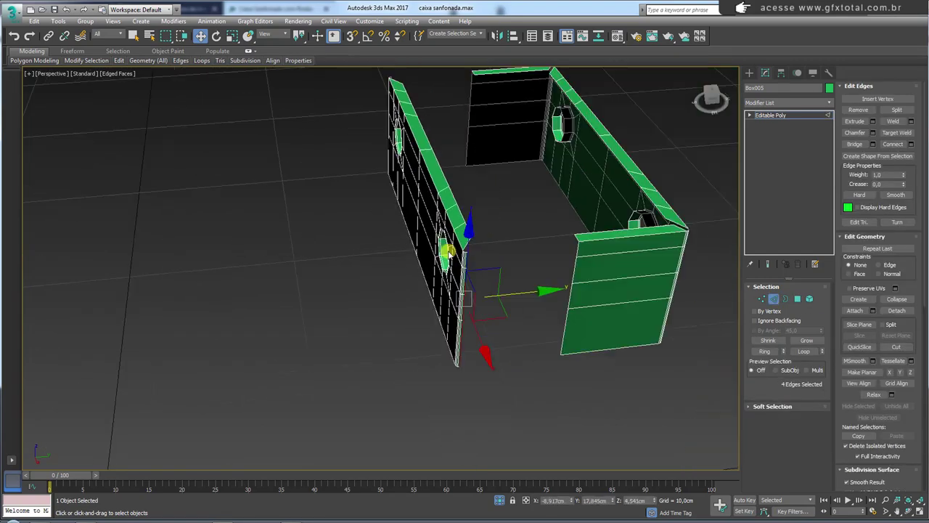
mouse_move(442, 249)
alt+middle_down()
mouse_move(497, 232)
mouse_move(297, 276)
alt+middle_up()
scroll(315, 300, up, 5)
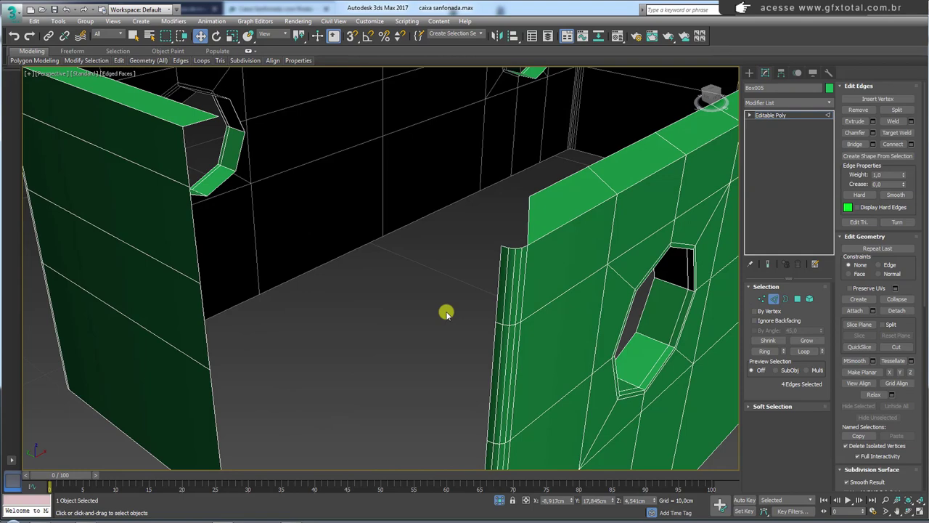
double_click(496, 305)
ctrl+click(797, 298)
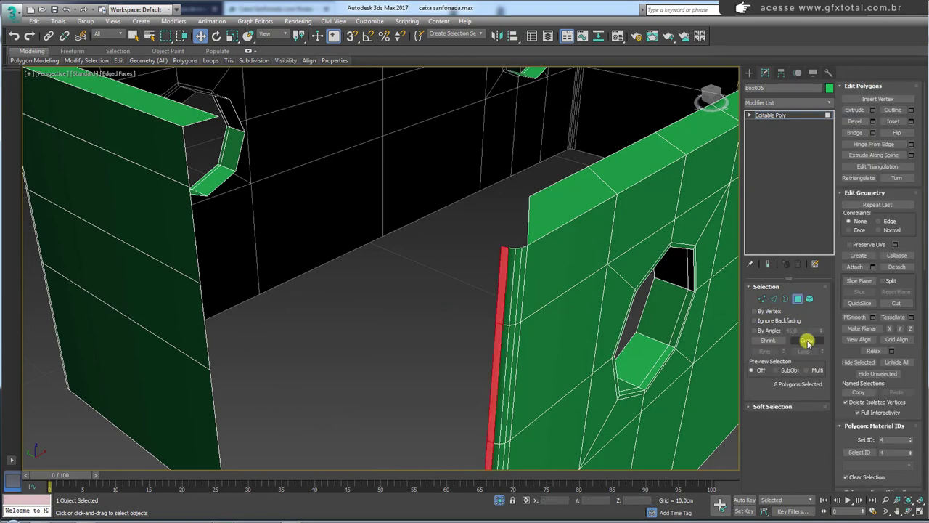
click(806, 341)
click(806, 340)
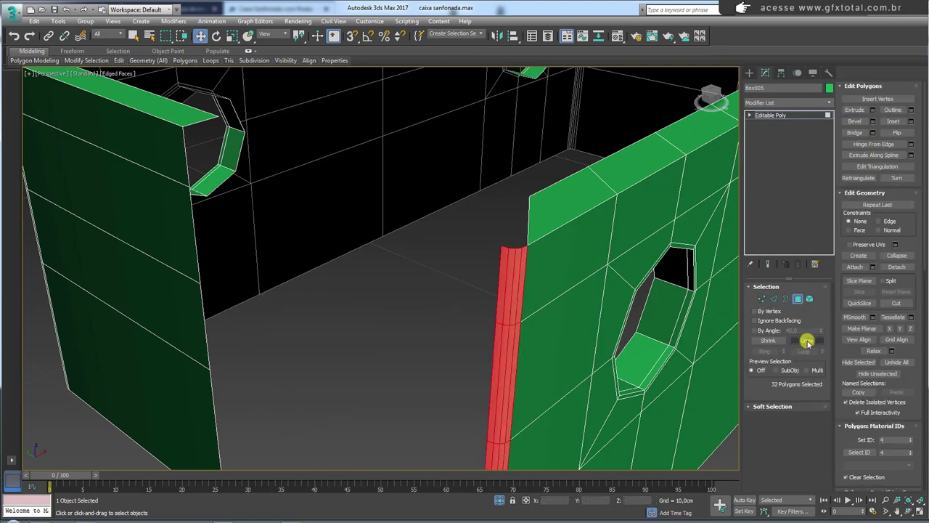
- Move the cut-end vertices along Y to narrow the tray, and shift the separate panel slightly
click(477, 271)
scroll(476, 272, down, 2)
scroll(487, 272, down, 5)
mouse_move(487, 272)
alt+middle_down()
mouse_move(528, 284)
mouse_move(523, 274)
alt+middle_up()
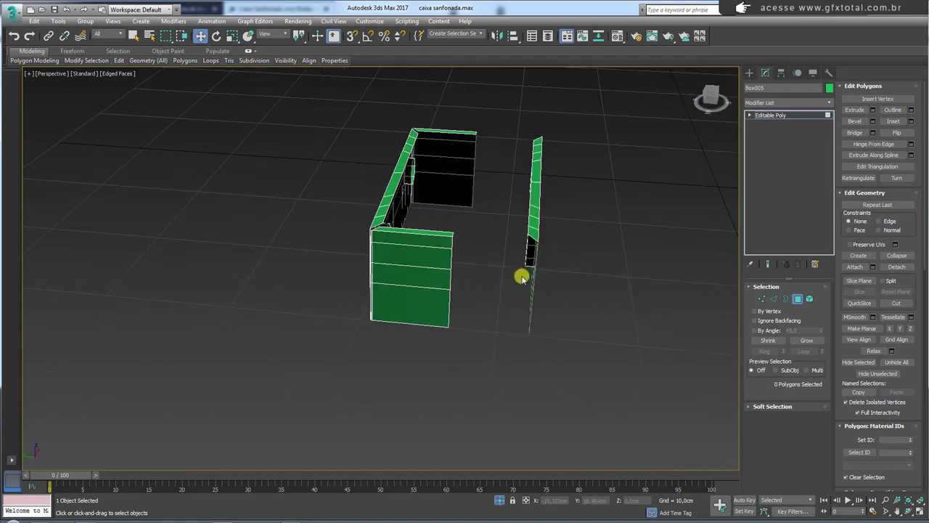
click(762, 298)
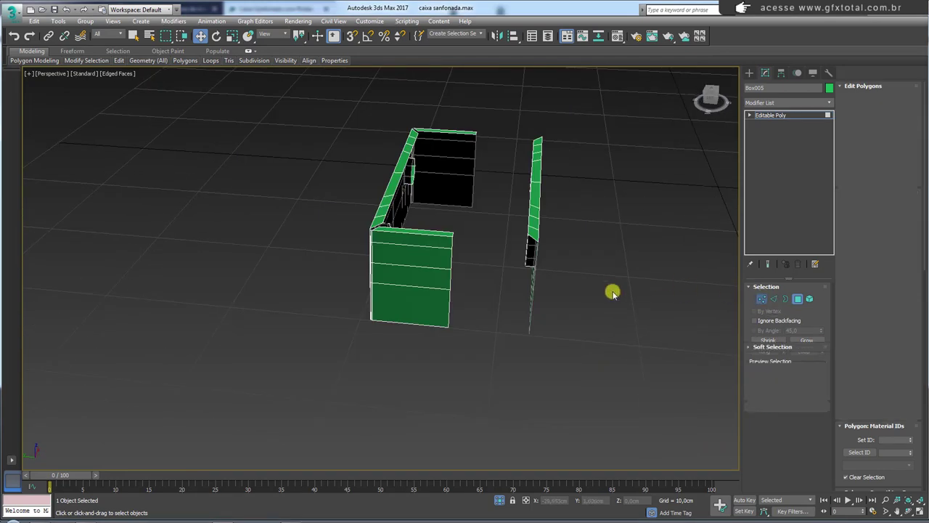
alt+middle_drag(614, 290, 476, 318)
drag(435, 222, 400, 208)
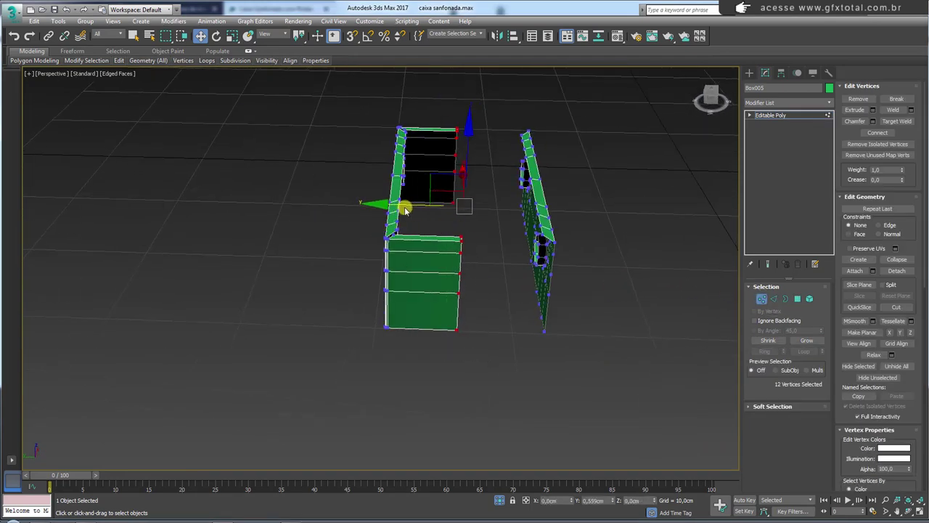
drag(494, 94, 497, 102)
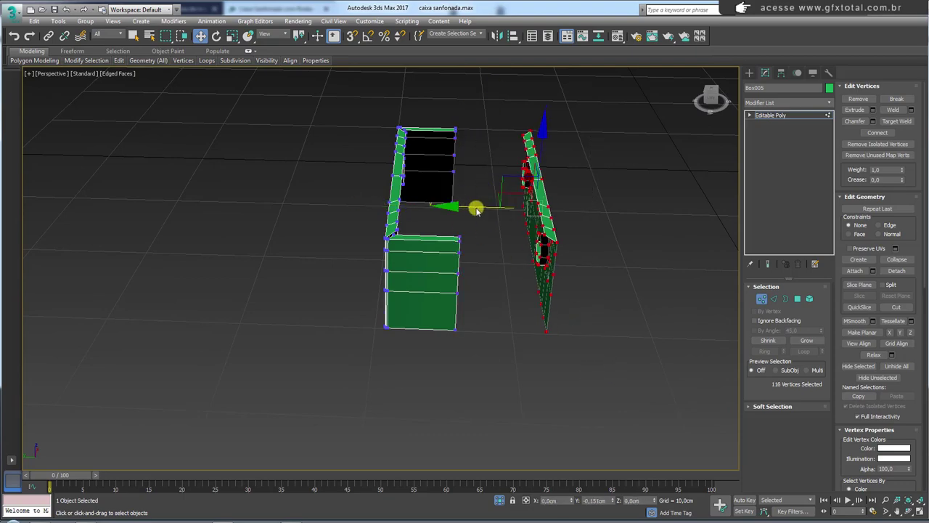
drag(475, 206, 508, 204)
click(770, 114)
mouse_move(531, 195)
alt+middle_down()
mouse_move(460, 230)
mouse_move(603, 230)
alt+middle_up()
- Add a Shell modifier to give the panels wall thickness
click(831, 102)
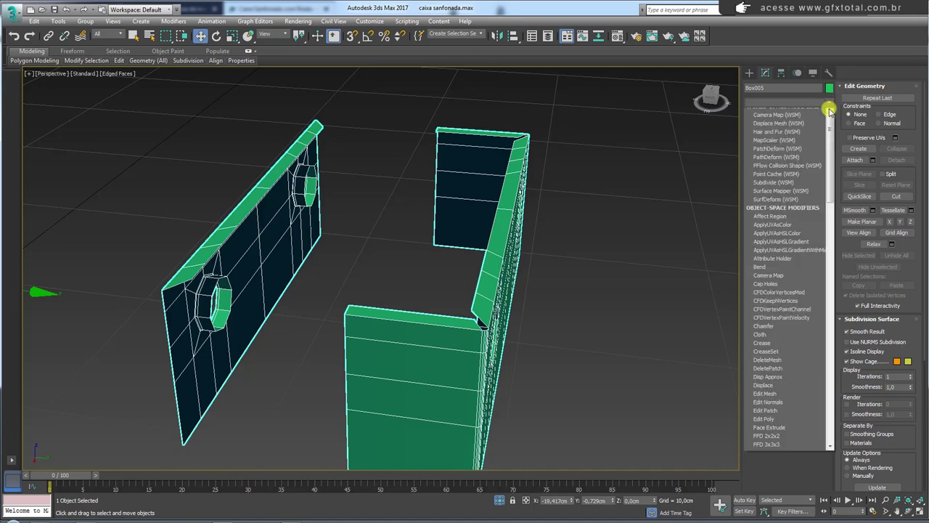
drag(830, 109, 825, 389)
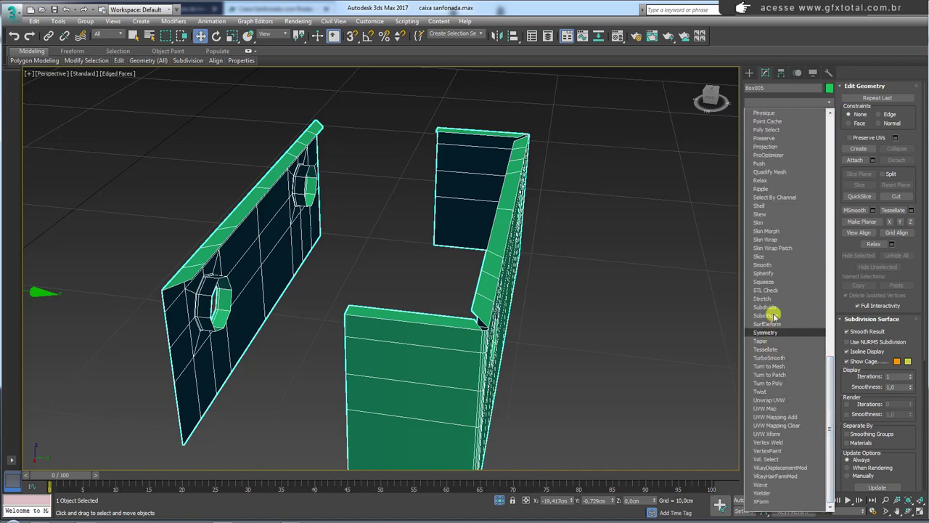
click(762, 205)
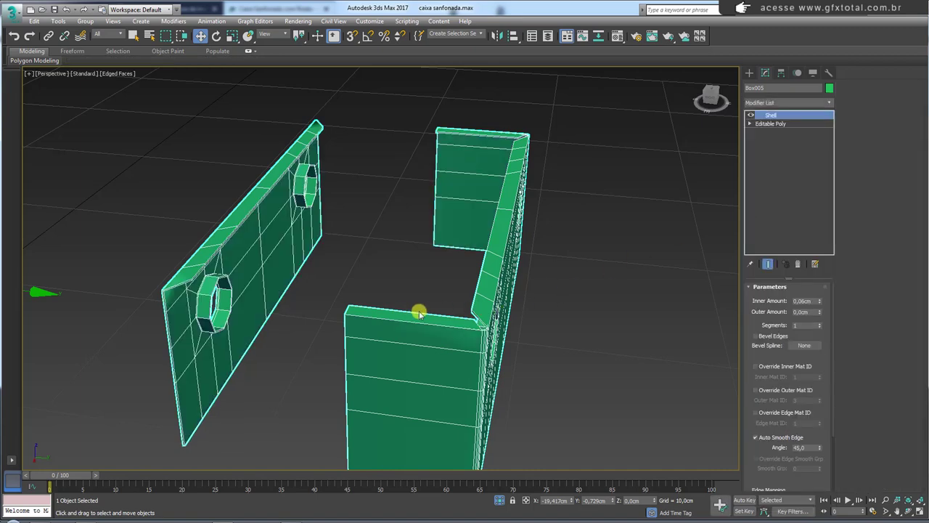
scroll(253, 242, up, 2)
scroll(270, 284, up, 2)
scroll(268, 259, up, 2)
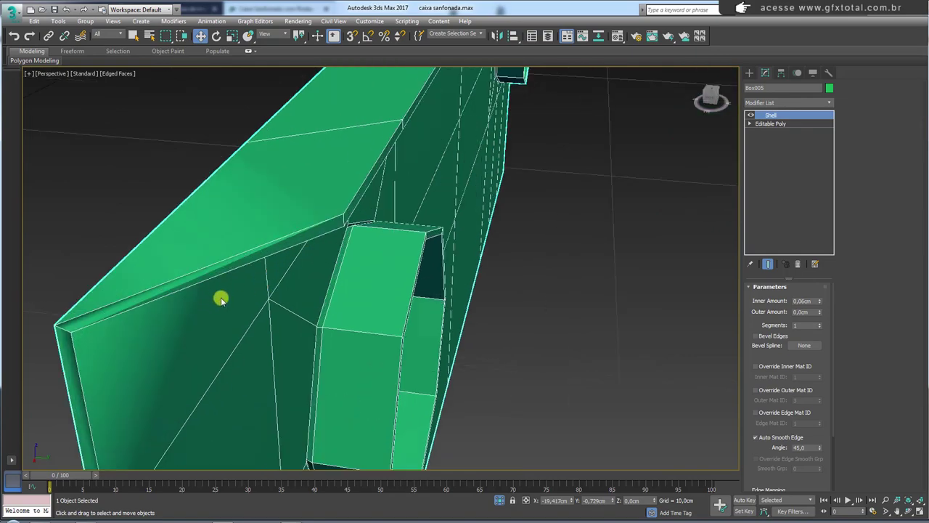
scroll(350, 242, down, 2)
scroll(347, 239, down, 1)
scroll(338, 240, down, 2)
scroll(329, 265, up, 1)
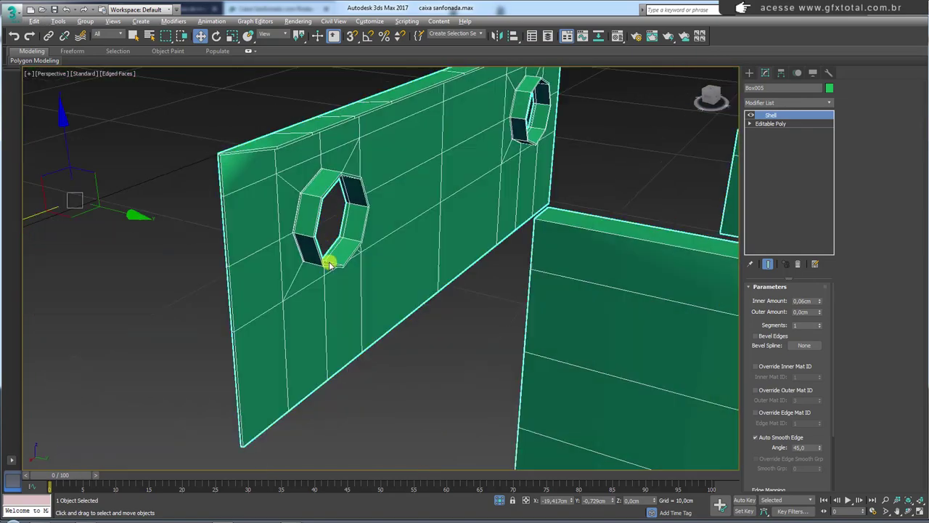
mouse_move(329, 265)
alt+middle_down()
mouse_move(307, 257)
mouse_move(313, 215)
mouse_move(458, 367)
alt+middle_up()
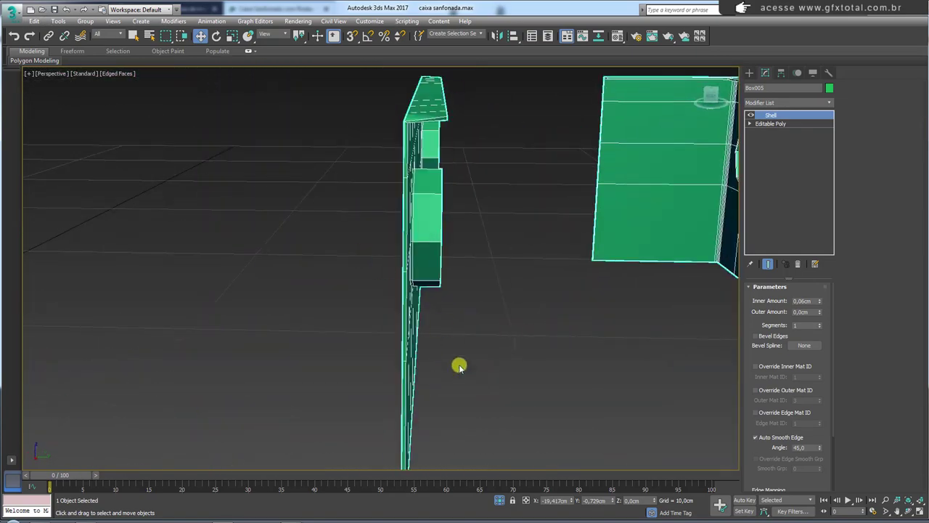
mouse_move(496, 494)
alt+middle_down()
mouse_move(494, 367)
mouse_move(465, 326)
mouse_move(574, 309)
mouse_move(466, 324)
alt+middle_up()
- Raise the small green panel's nine bottom vertices in Z to shorten it
click(434, 374)
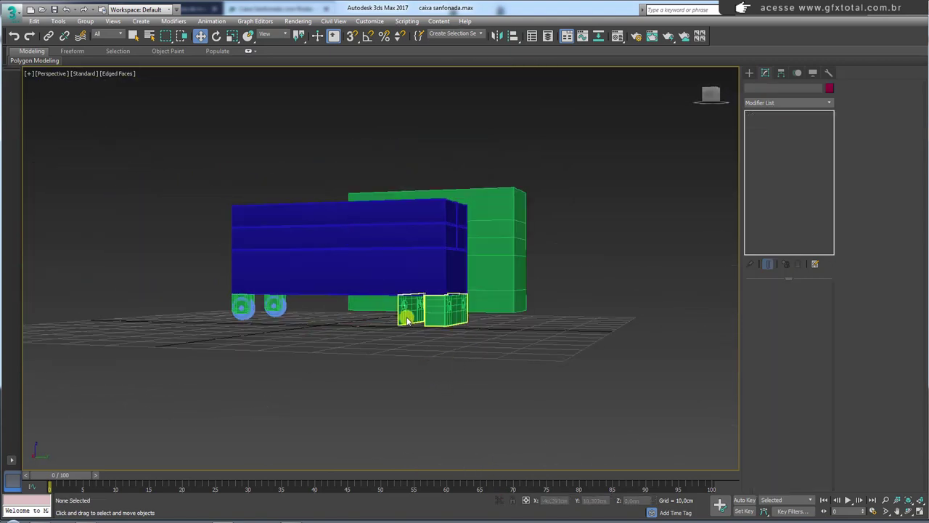
click(400, 317)
scroll(417, 321, up, 8)
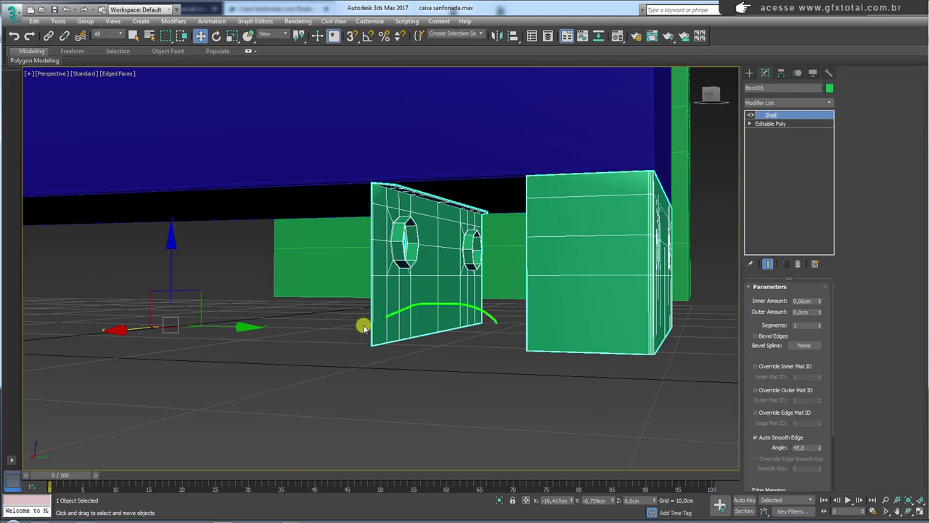
click(757, 123)
click(751, 124)
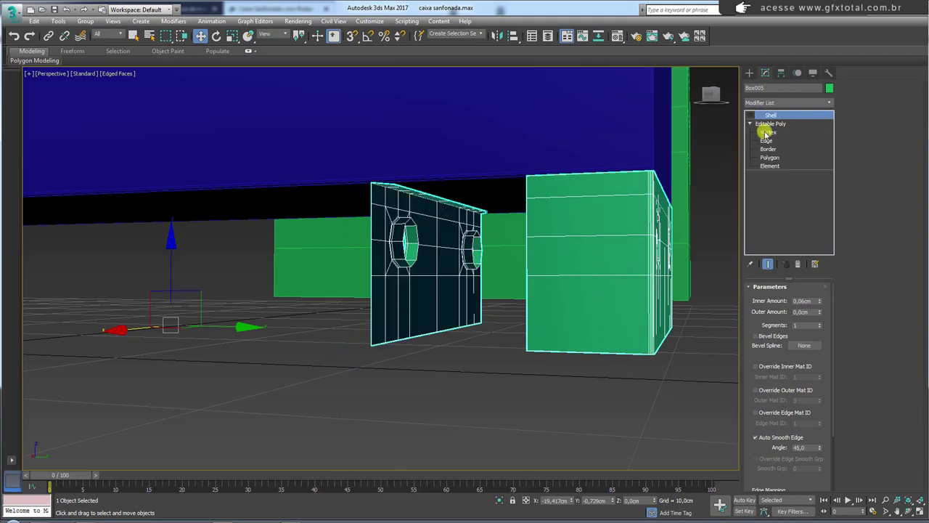
click(768, 132)
drag(302, 390, 303, 389)
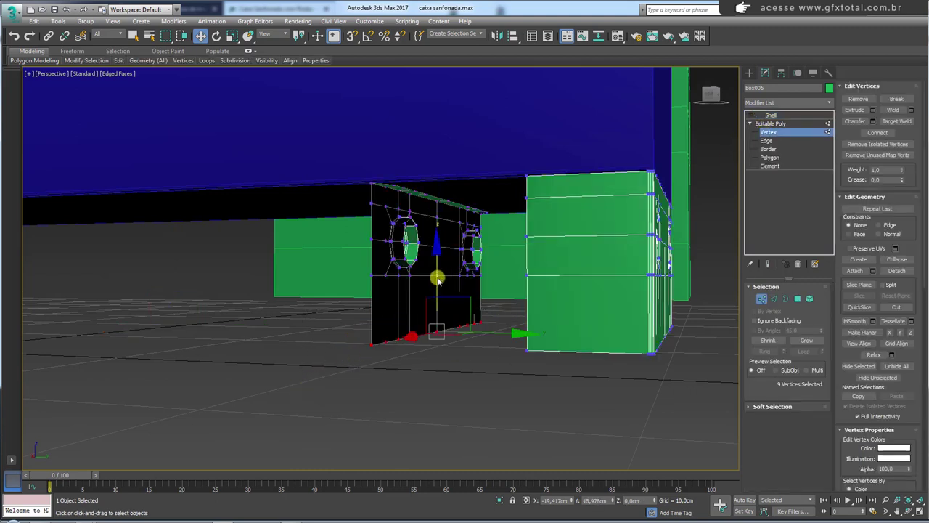
drag(438, 280, 437, 241)
- Return to the Shell level and view the toolbox reference photo zoomed on a corner
click(770, 124)
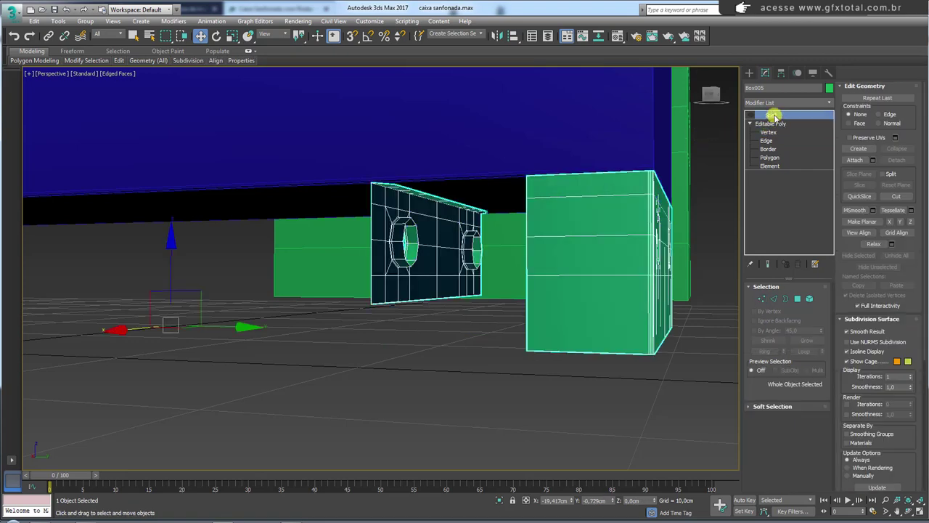
click(752, 116)
click(291, 519)
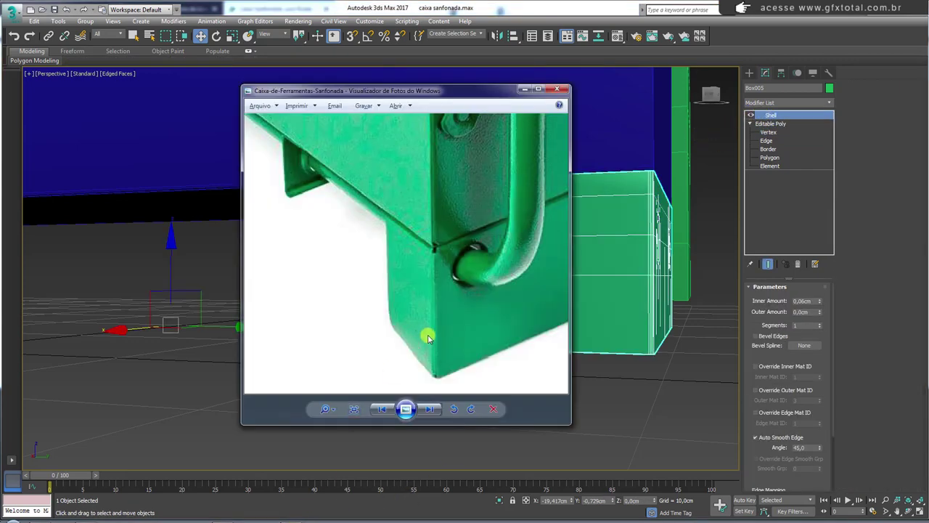
scroll(330, 232, up, 1)
scroll(332, 241, up, 1)
- Close the reference photo and select the panel's rim edge loop at Edge level
scroll(307, 230, up, 1)
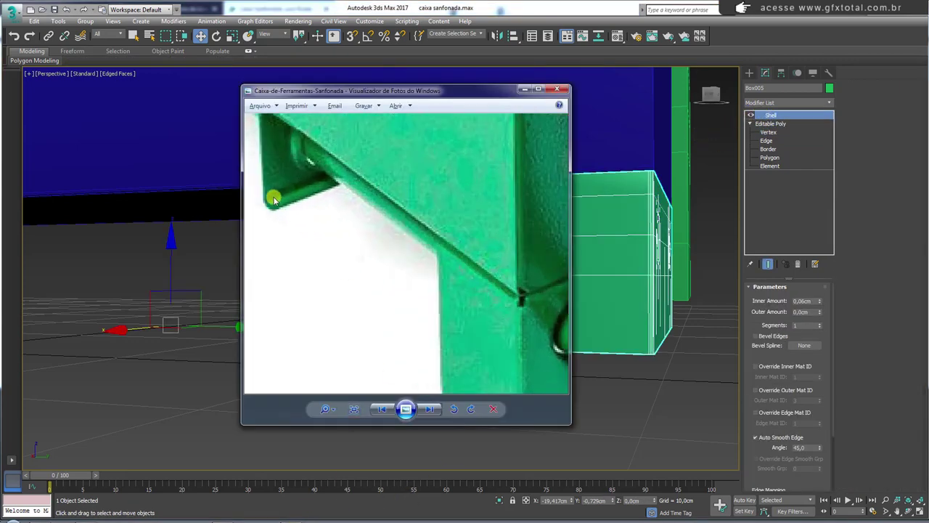
click(740, 176)
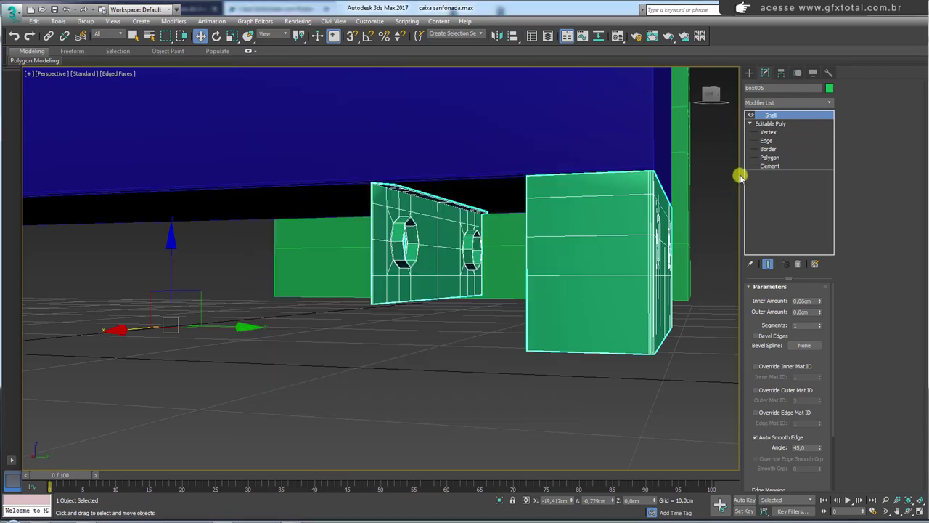
click(771, 140)
scroll(410, 309, up, 5)
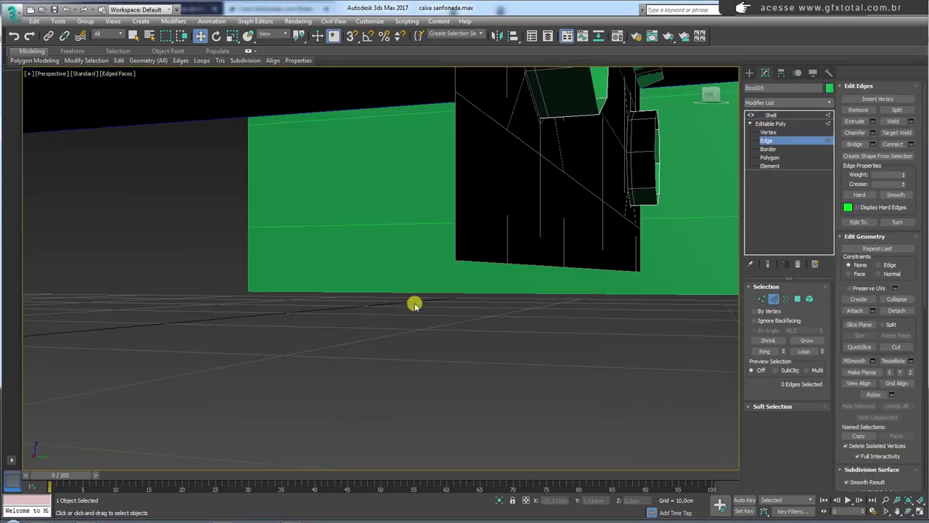
double_click(478, 265)
alt+middle_drag(479, 264, 509, 273)
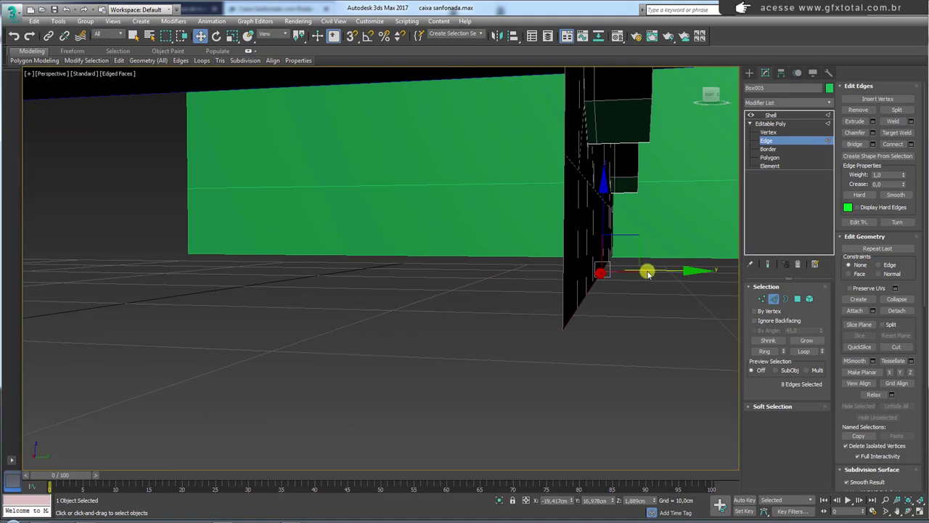
mouse_move(648, 273)
mouse_down()
mouse_move(665, 273)
mouse_move(582, 300)
mouse_up()
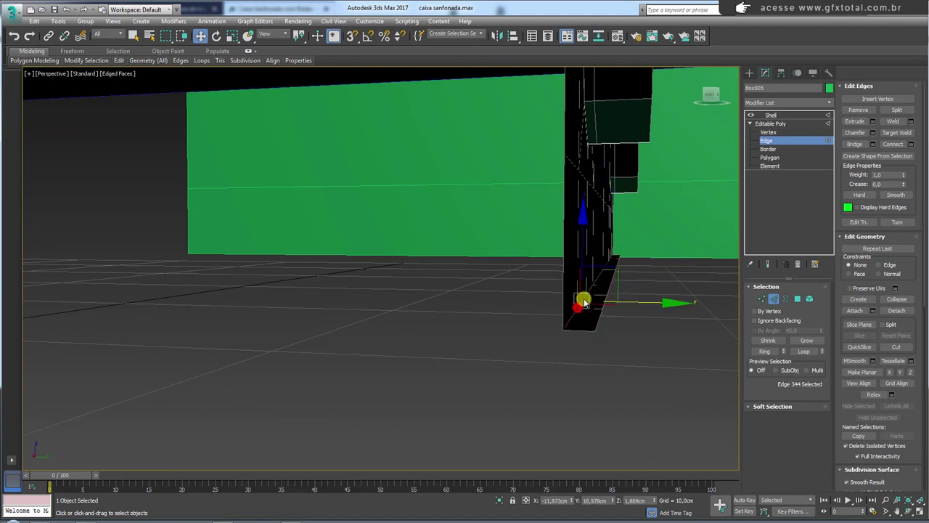
- Chamfer the selected rim edges by 0,06cm with 4 segments, then return to Shell
click(871, 133)
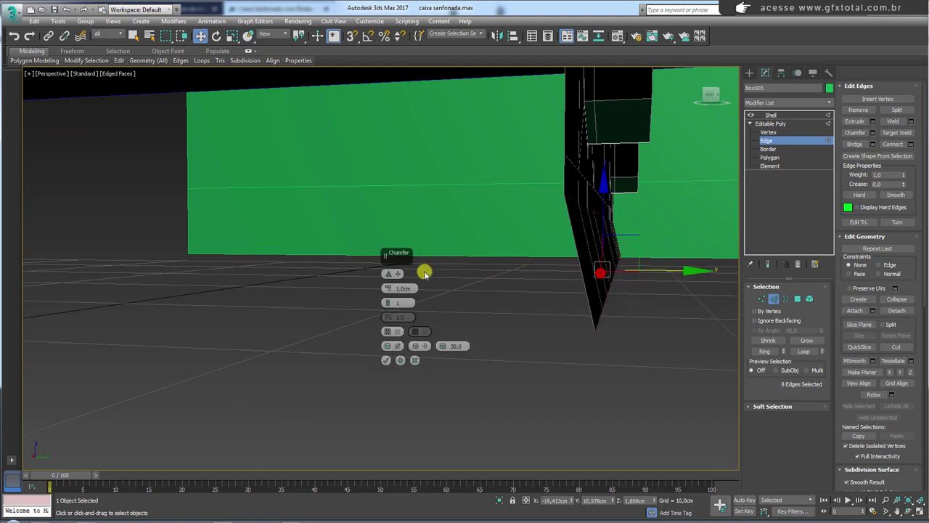
drag(384, 288, 386, 290)
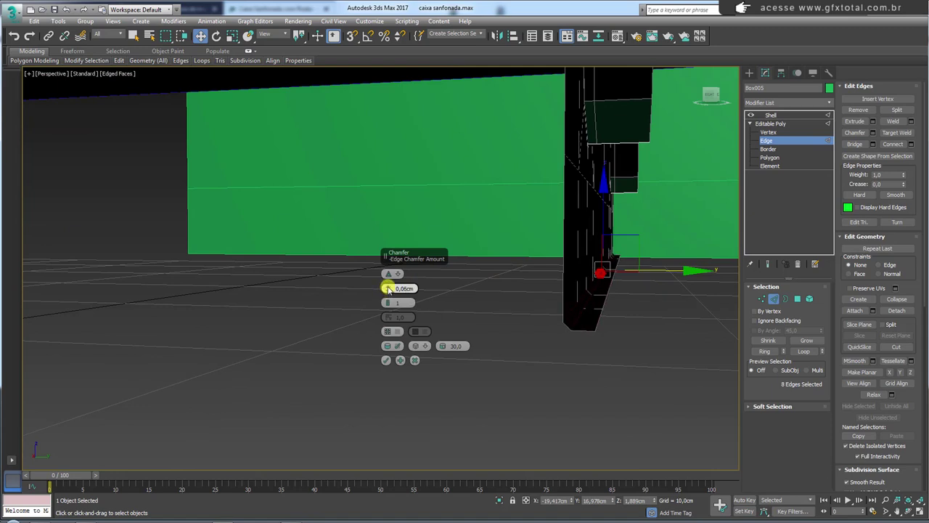
drag(388, 303, 390, 301)
mouse_move(512, 353)
alt+middle_down()
mouse_move(597, 326)
mouse_move(433, 373)
mouse_move(463, 341)
mouse_move(502, 321)
mouse_move(390, 357)
alt+middle_up()
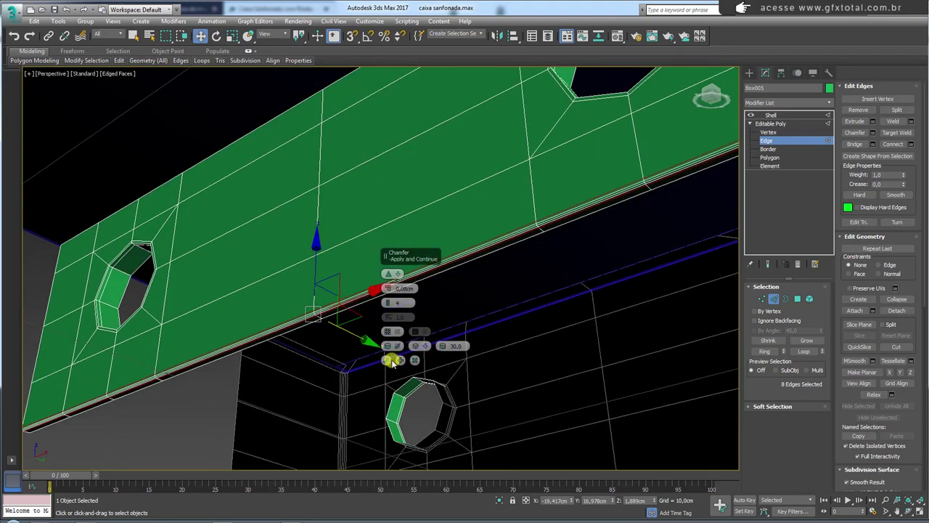
click(385, 358)
click(777, 116)
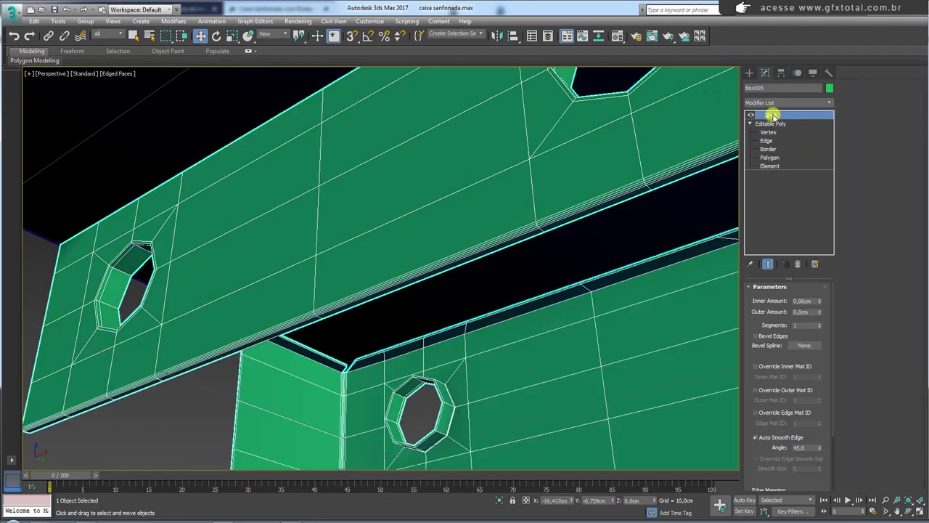
- Orbit and zoom around the shelled green panel to inspect the whole scene
scroll(572, 200, down, 10)
mouse_move(571, 199)
alt+middle_down()
mouse_move(560, 259)
mouse_move(533, 232)
alt+middle_up()
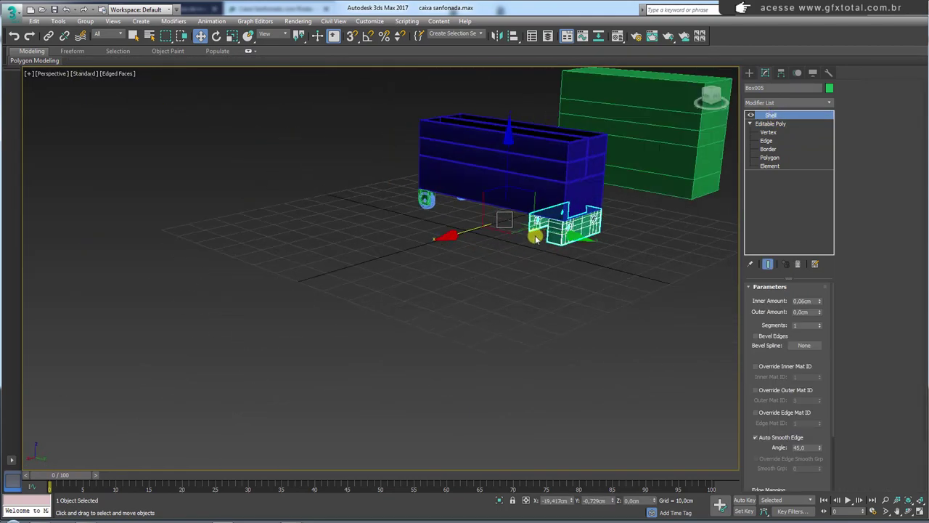
scroll(553, 235, up, 4)
alt+middle_drag(609, 223, 368, 170)
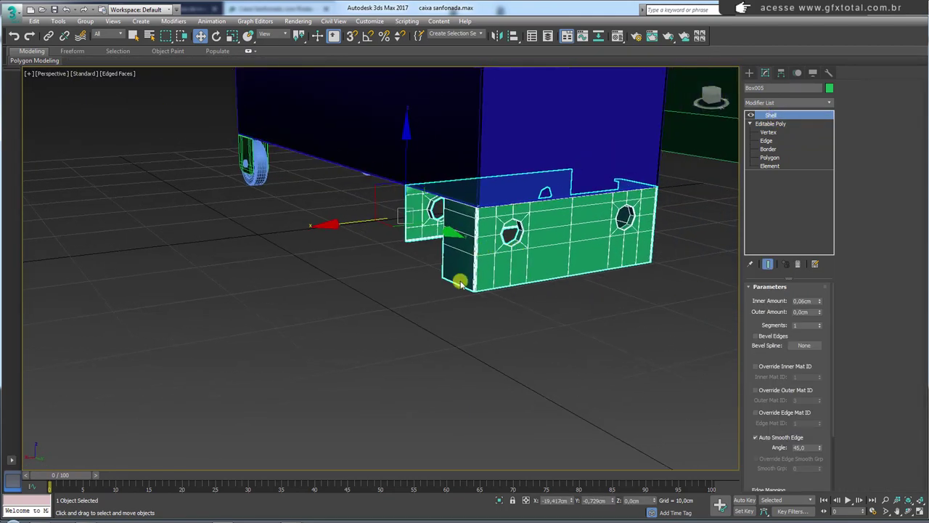
scroll(460, 280, down, 2)
scroll(472, 244, down, 6)
scroll(485, 247, up, 3)
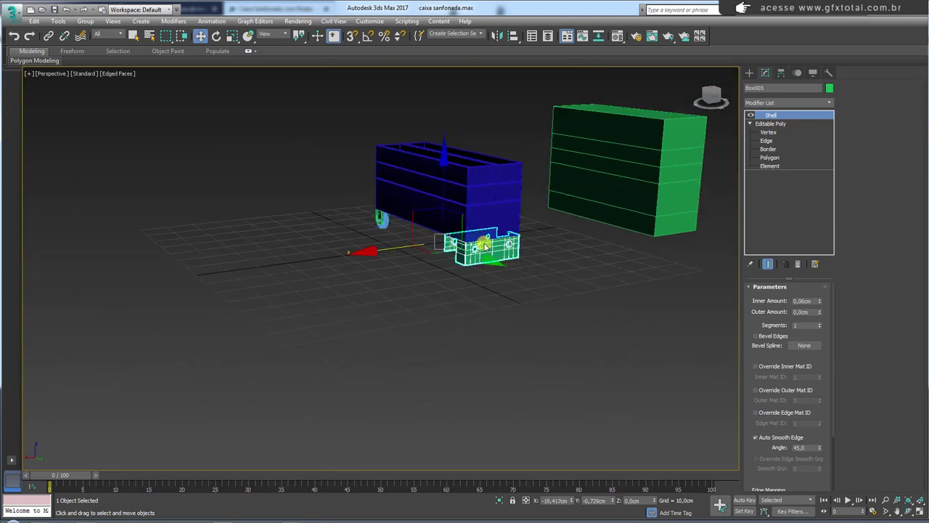
- Compare with the reference photo again, then add the blue tray's front wall to the selection
click(299, 520)
scroll(514, 326, down, 4)
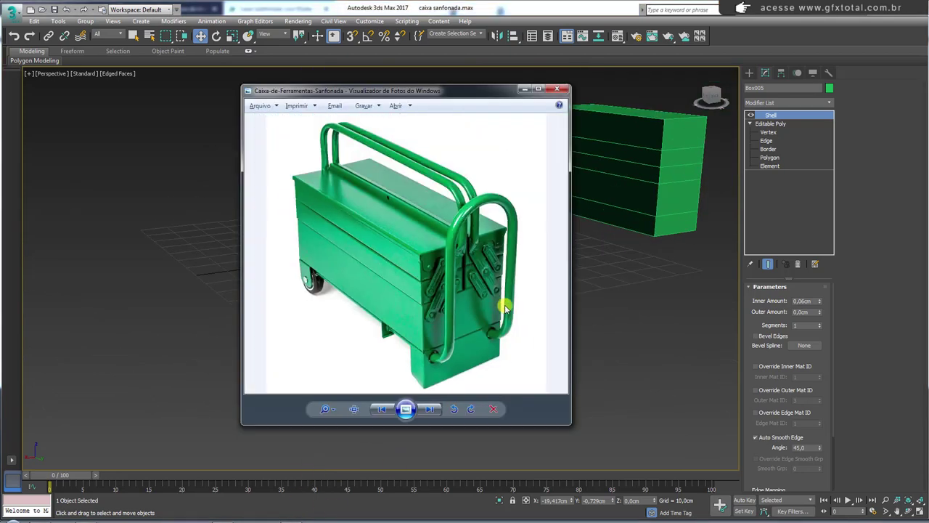
click(524, 88)
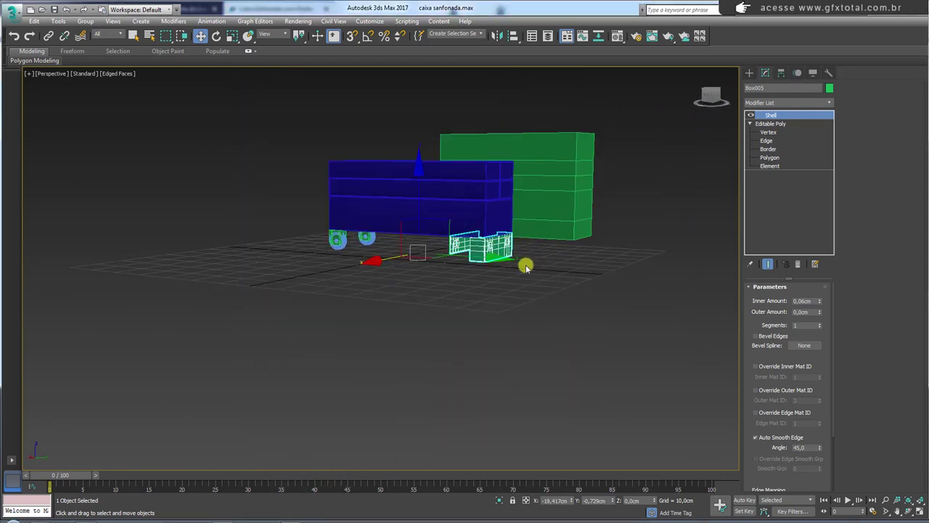
alt+middle_drag(526, 267, 506, 311)
ctrl+click(462, 210)
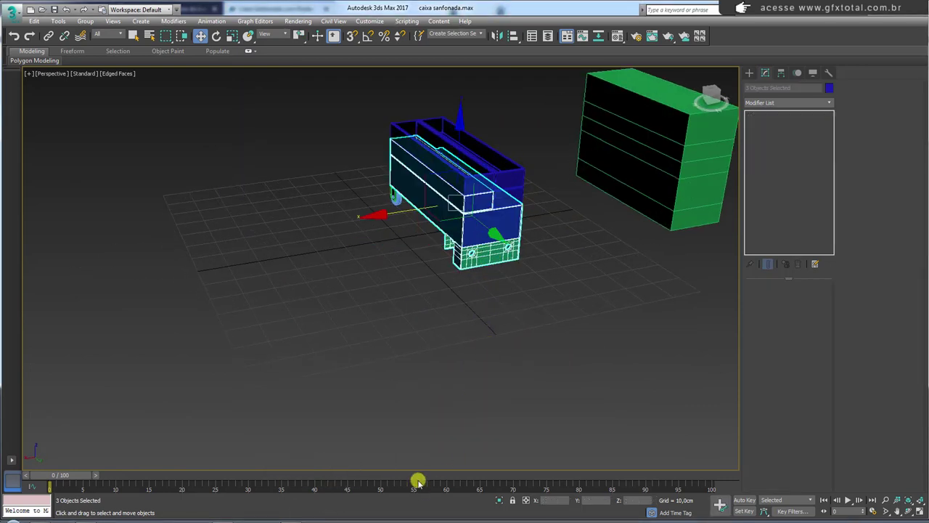
- Frame the selected tray pieces in the Left view using Z and L
key(z)
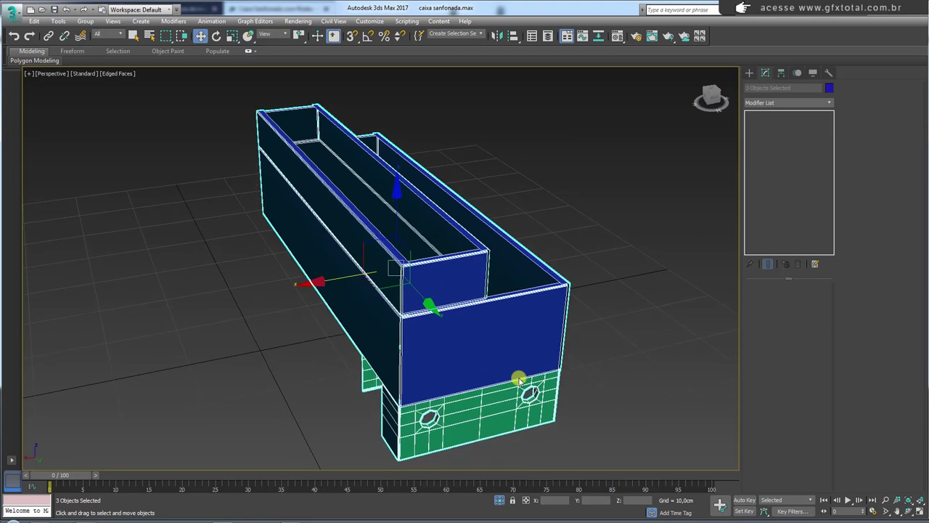
key(l)
key(z)
scroll(498, 363, up, 2)
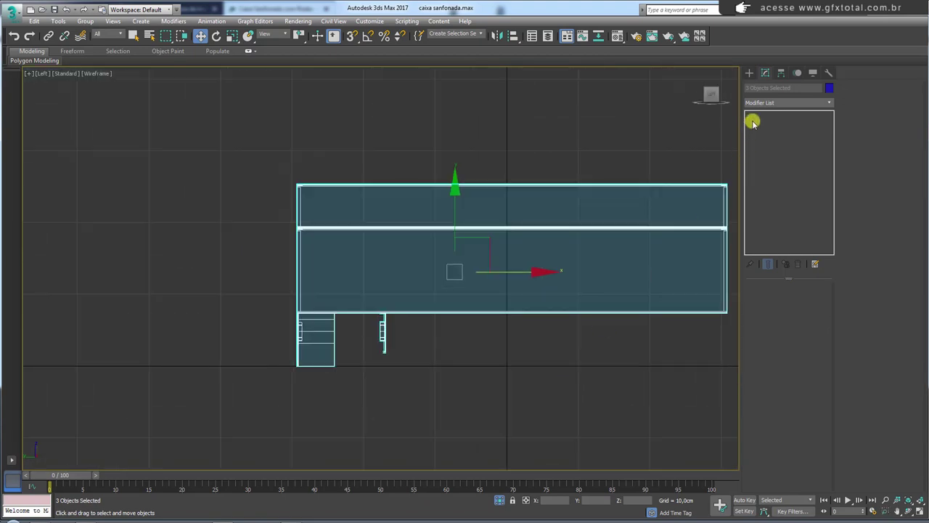
- Draw an L-shaped line along the base rising vertically past the trays, then return to Perspective
click(749, 72)
middle_drag(633, 136, 606, 145)
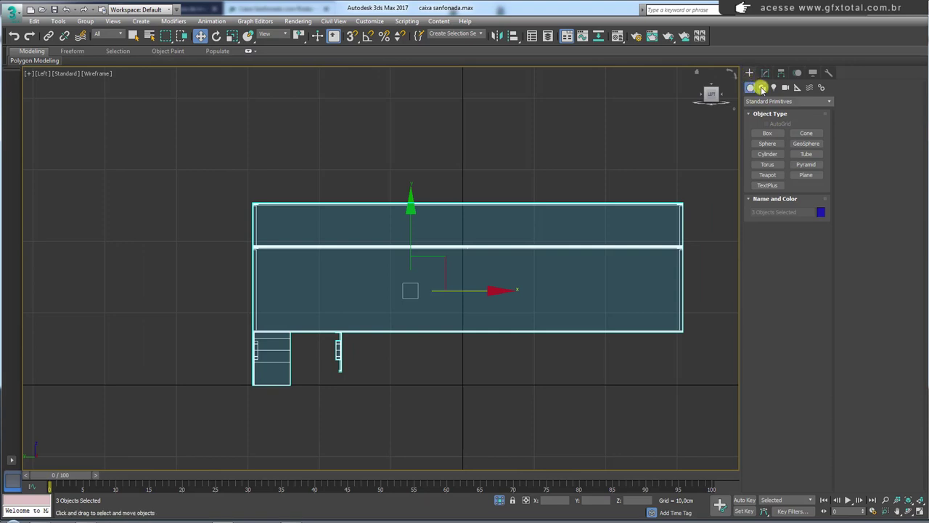
click(761, 88)
click(767, 141)
scroll(491, 314, down, 2)
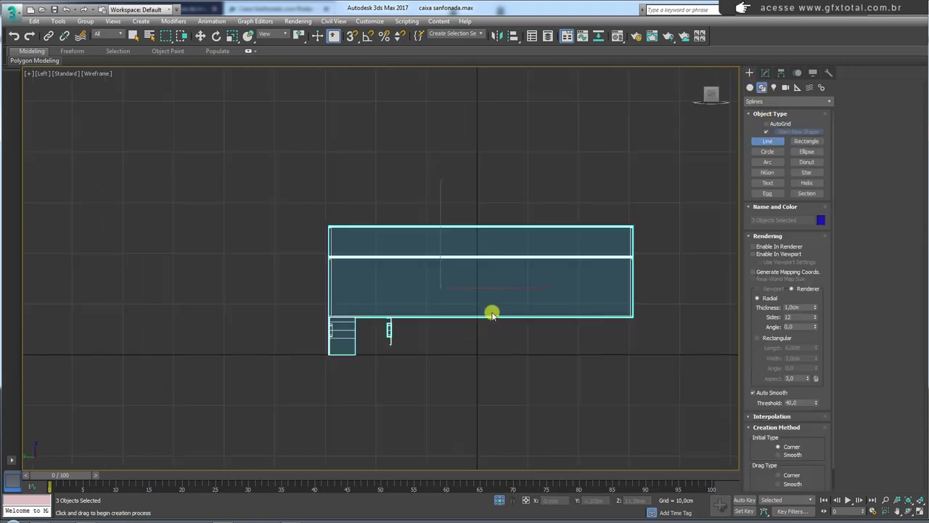
click(588, 335)
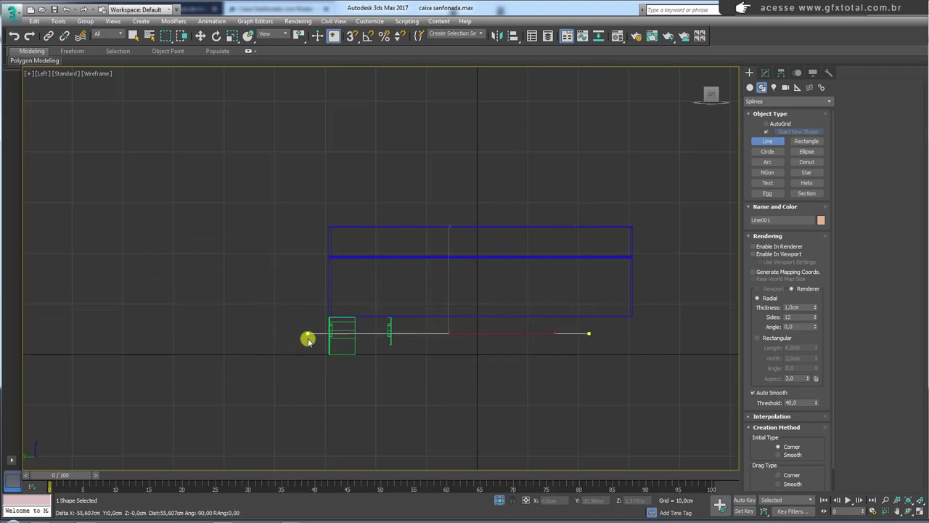
click(308, 335)
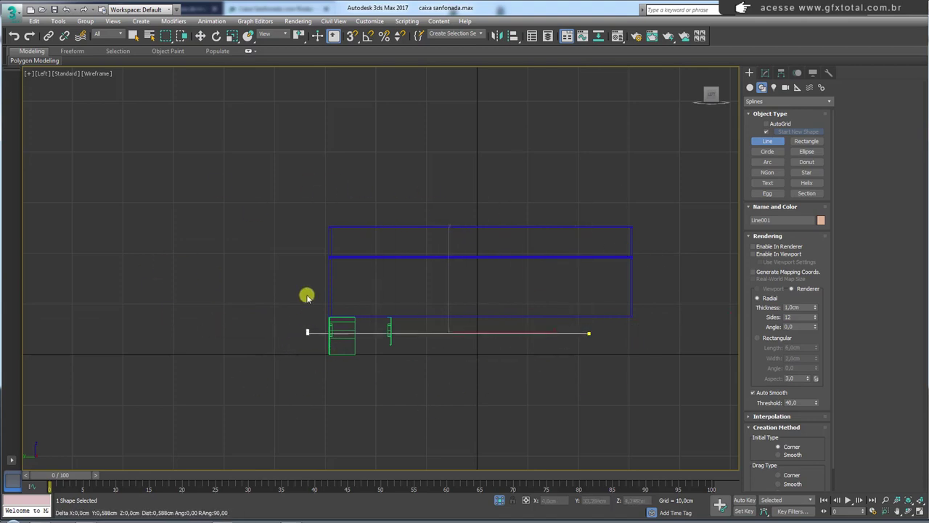
click(320, 146)
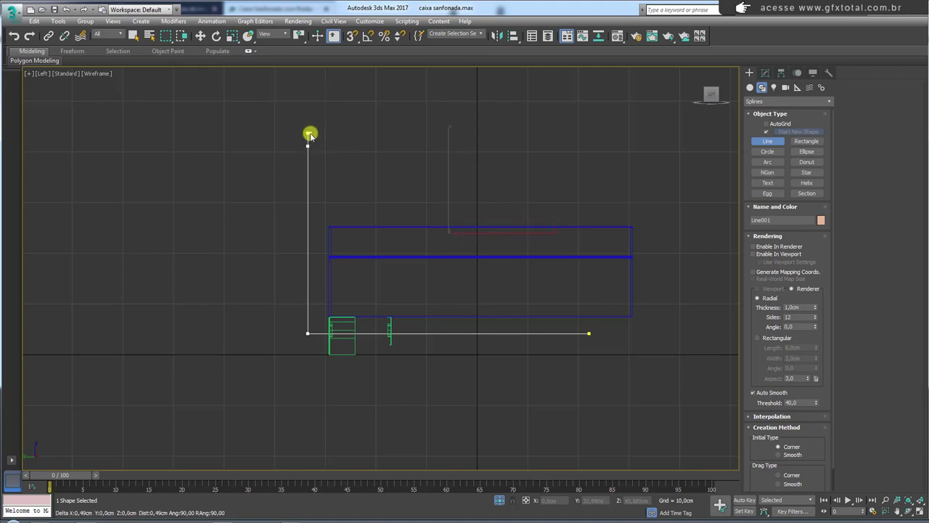
click(308, 134)
right_click(325, 127)
key(p)
alt+middle_drag(384, 191, 408, 201)
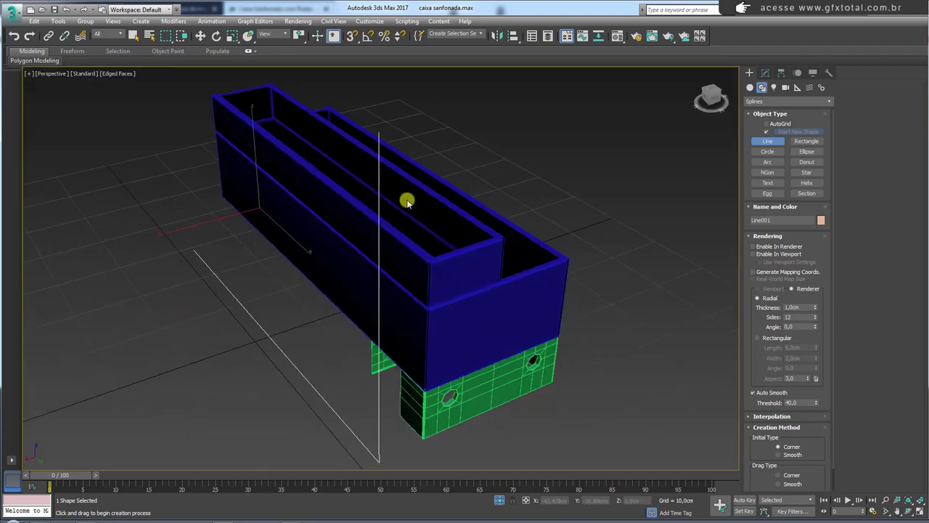
- Select all four vertices of Line001 and move them to the left
click(765, 74)
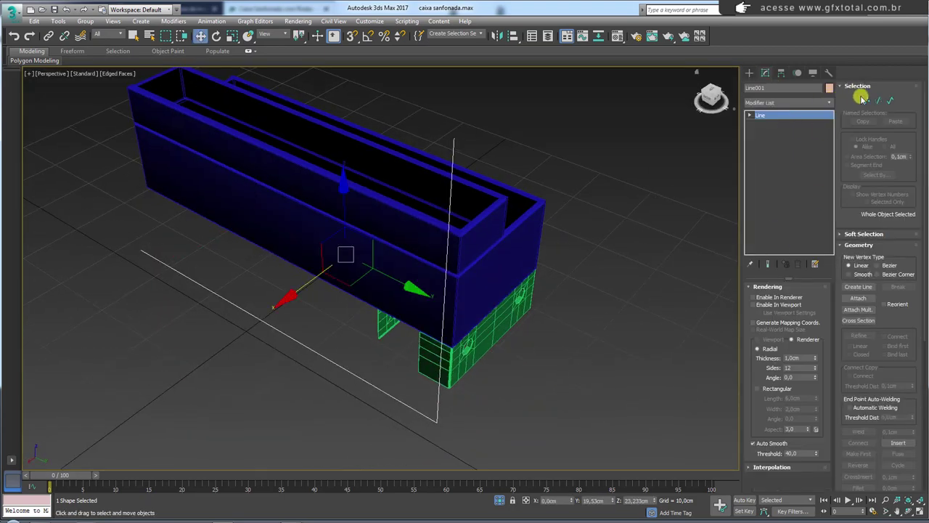
click(863, 100)
click(455, 140)
mouse_move(454, 140)
alt+middle_down()
mouse_move(504, 156)
mouse_move(387, 149)
alt+middle_up()
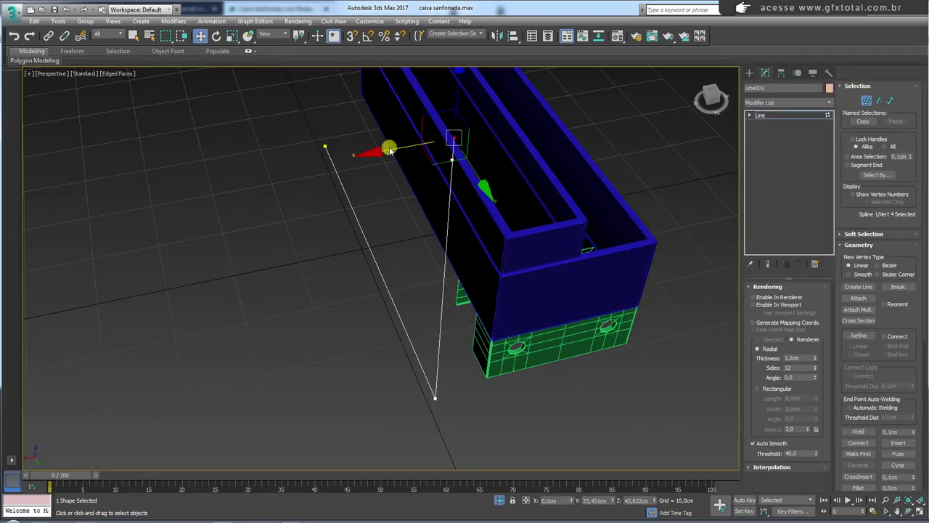
mouse_move(501, 132)
alt+middle_down()
mouse_move(623, 167)
mouse_move(574, 152)
alt+middle_up()
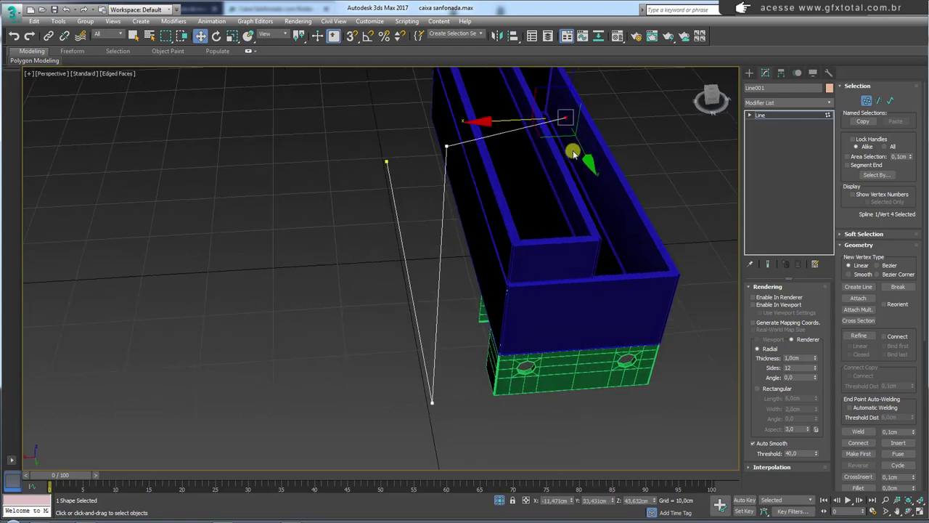
scroll(559, 305, down, 5)
key(ctrl+a)
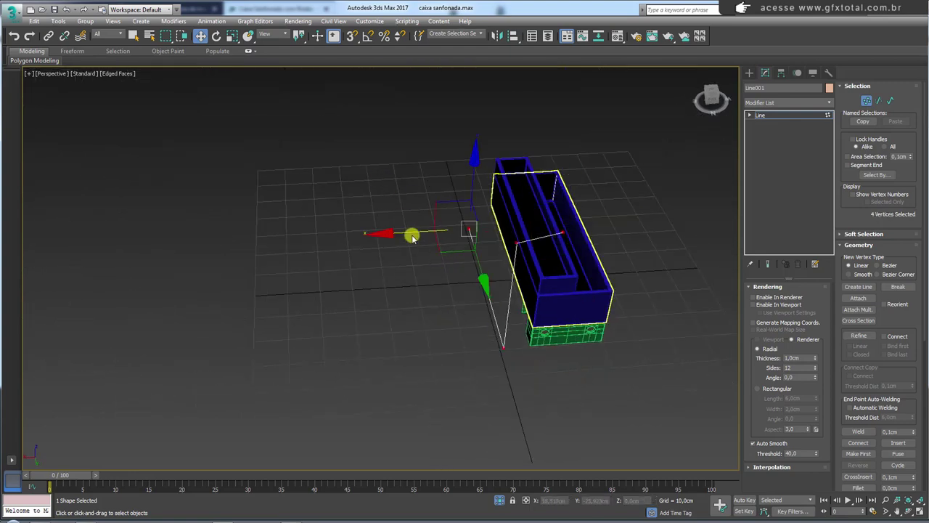
drag(411, 237, 375, 239)
- Exit vertex mode and move Line001 right beside the blue-and-green box
click(760, 115)
alt+middle_drag(568, 233, 423, 227)
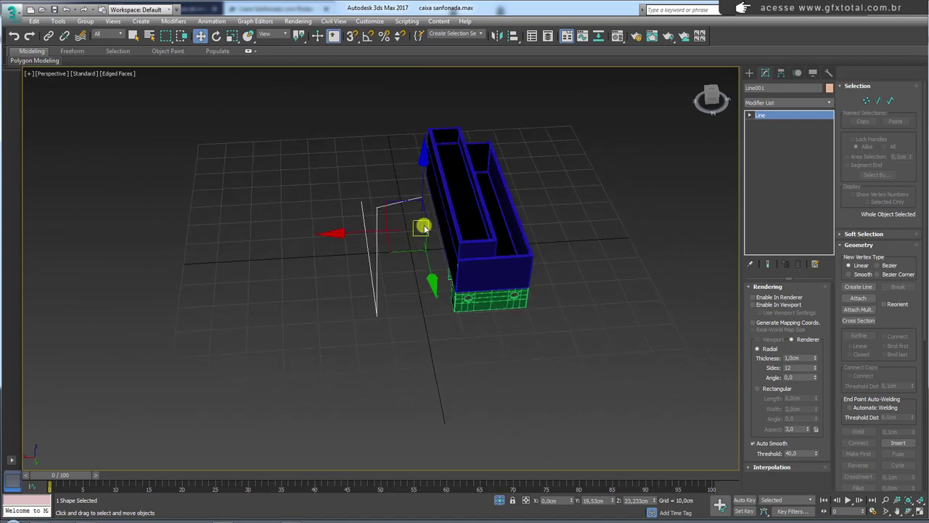
scroll(423, 227, up, 3)
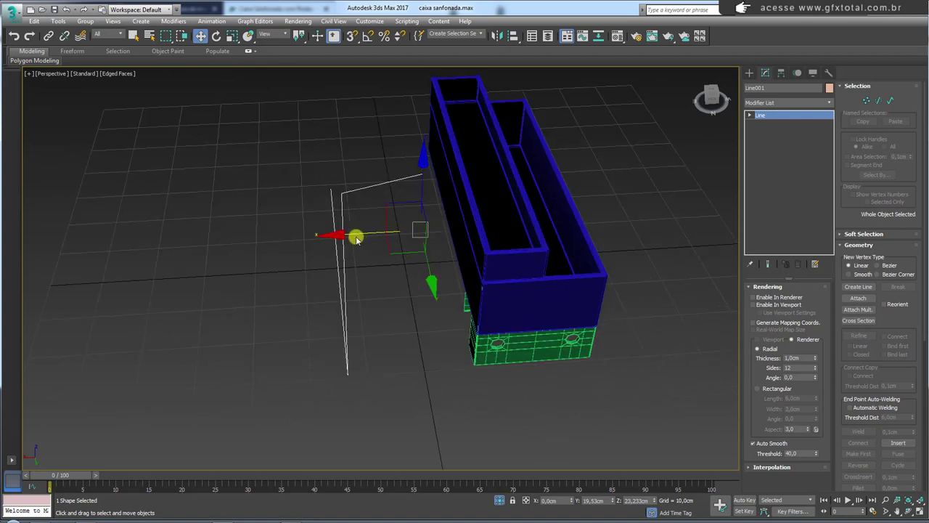
drag(355, 240, 506, 235)
mouse_move(506, 235)
alt+middle_down()
mouse_move(532, 272)
mouse_move(531, 252)
alt+middle_up()
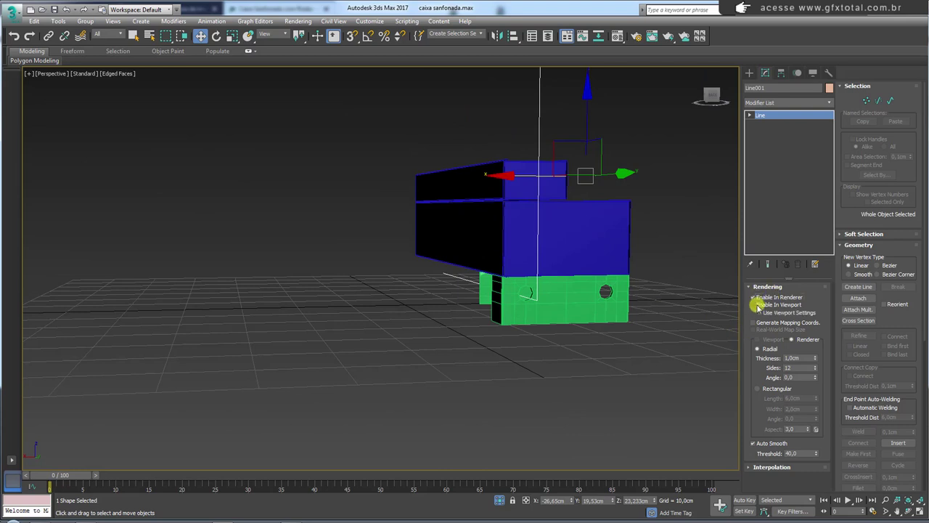
- Enable Line001 in renderer and viewport with a 1.99 cm tube thickness
click(753, 304)
alt+middle_drag(690, 261, 597, 245)
click(815, 355)
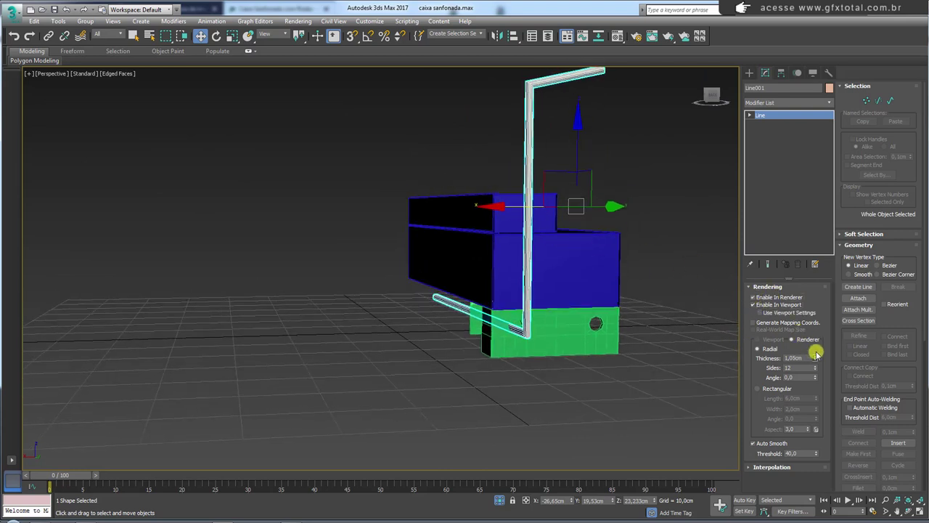
drag(815, 355, 815, 309)
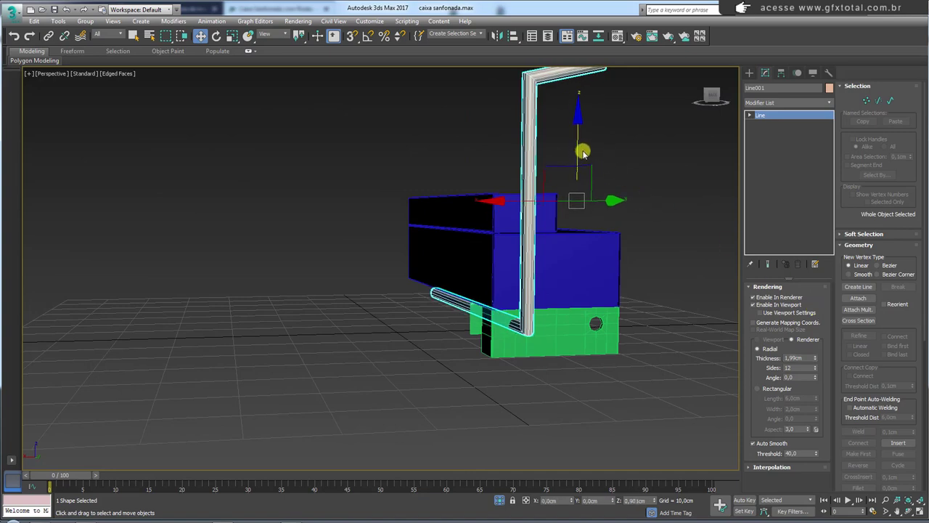
- Inspect the tubular handle seated in the green panel, then reselect only Line001
mouse_move(577, 157)
alt+middle_down()
mouse_move(458, 320)
mouse_move(450, 300)
mouse_move(464, 301)
mouse_move(430, 327)
mouse_move(537, 185)
alt+middle_up()
scroll(444, 320, up, 5)
scroll(429, 327, down, 5)
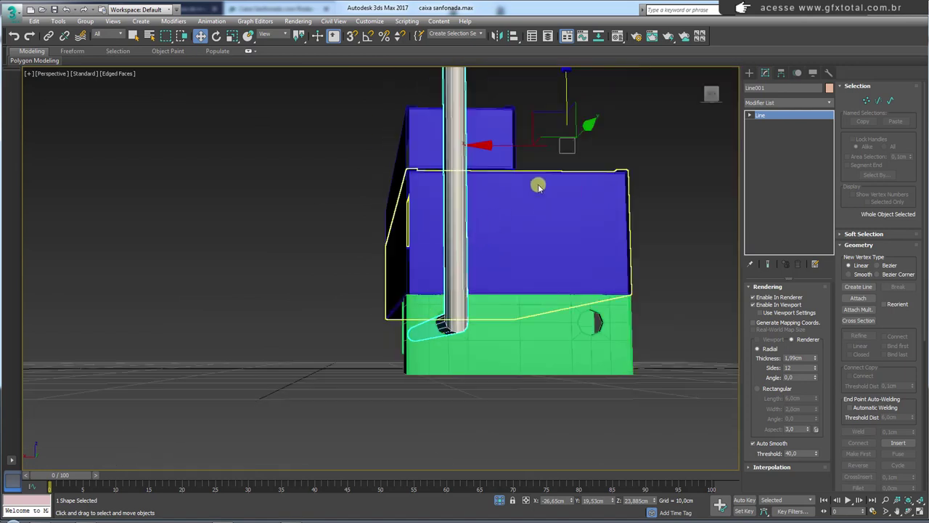
mouse_move(570, 98)
alt+middle_down()
mouse_move(529, 191)
mouse_move(522, 182)
alt+middle_up()
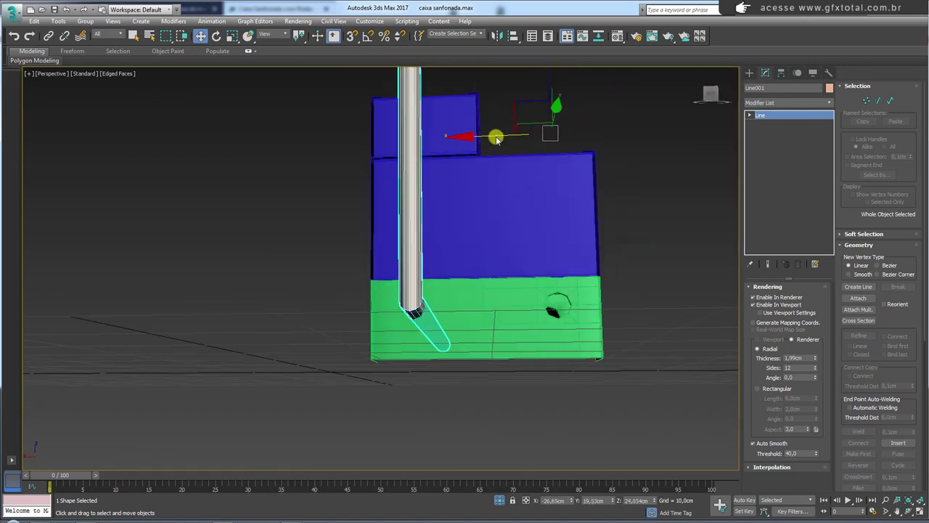
ctrl+click(455, 307)
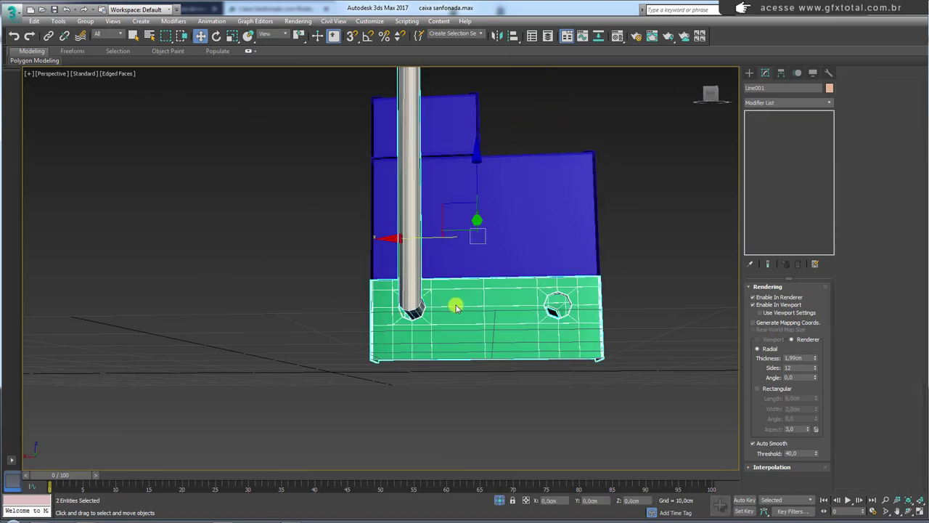
mouse_move(454, 307)
alt+middle_down()
mouse_move(467, 308)
mouse_move(467, 275)
mouse_move(469, 307)
mouse_move(427, 327)
alt+middle_up()
scroll(464, 311, up, 4)
click(480, 265)
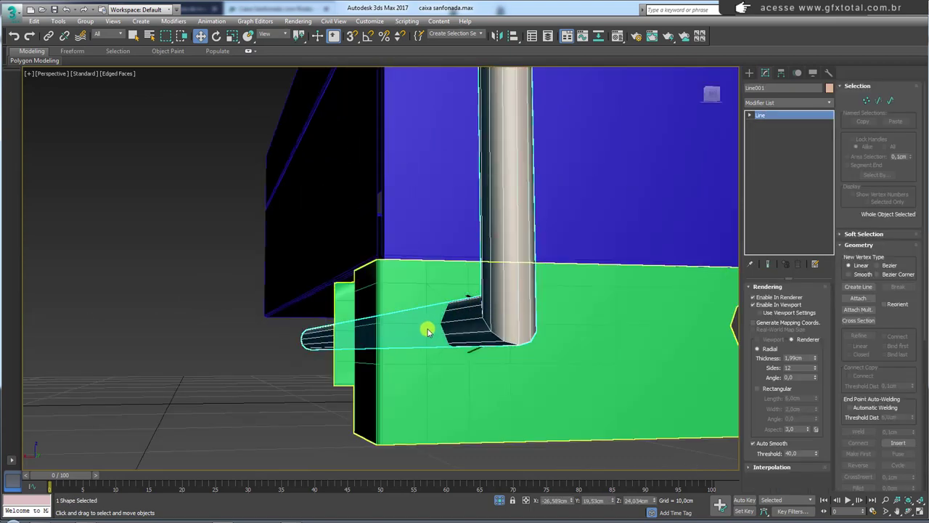
scroll(508, 290, down, 5)
- Move Line001's pivot down to the box base using Affect Pivot Only
click(781, 73)
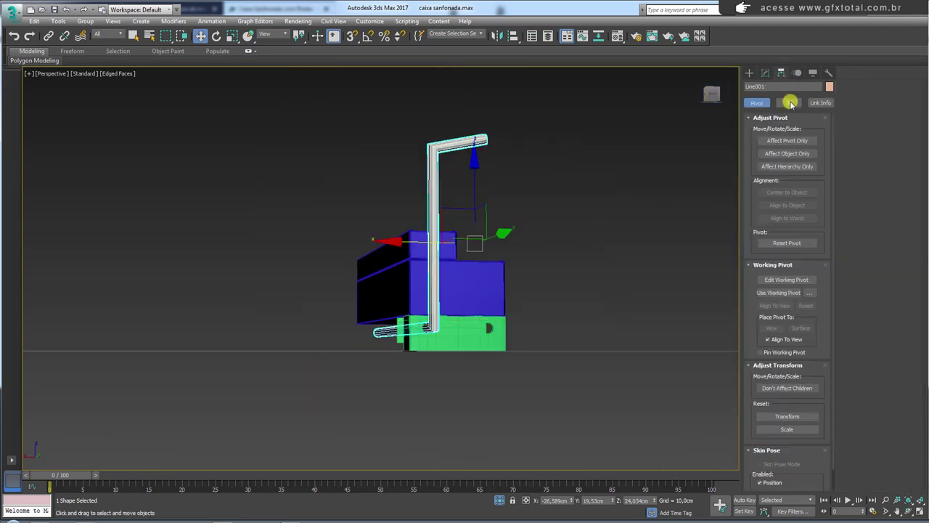
click(788, 141)
drag(473, 196, 475, 312)
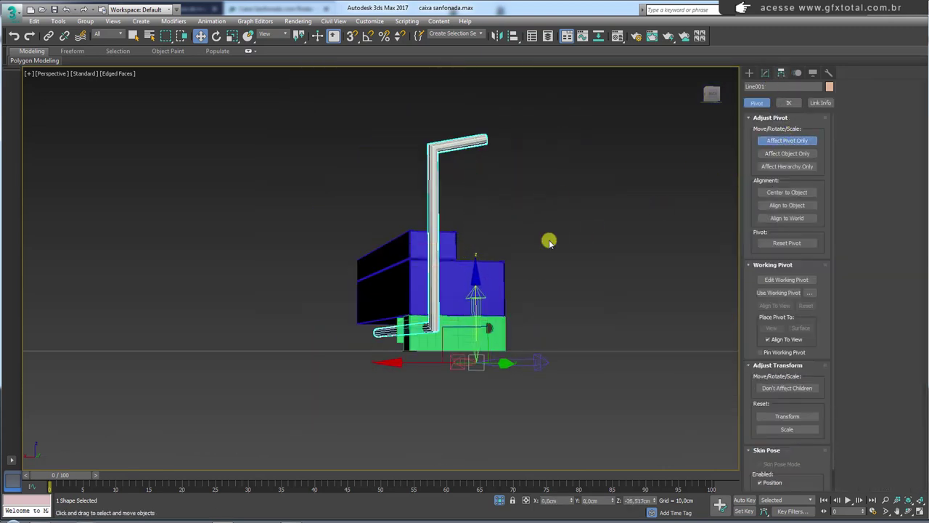
click(771, 140)
click(775, 142)
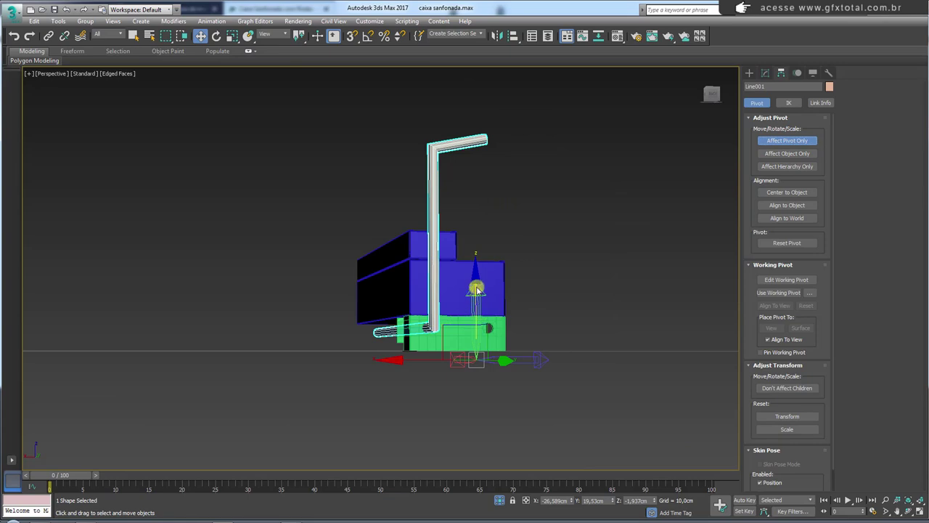
click(790, 141)
- Slide the handle slightly along X and check its lower end, then return to Modify
scroll(432, 301, up, 2)
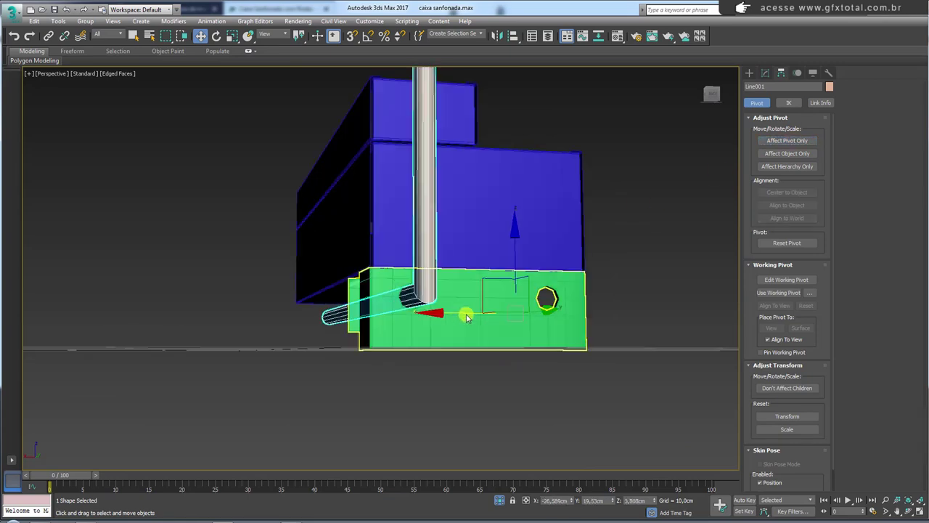
scroll(431, 301, up, 3)
scroll(431, 300, up, 3)
drag(510, 296, 510, 305)
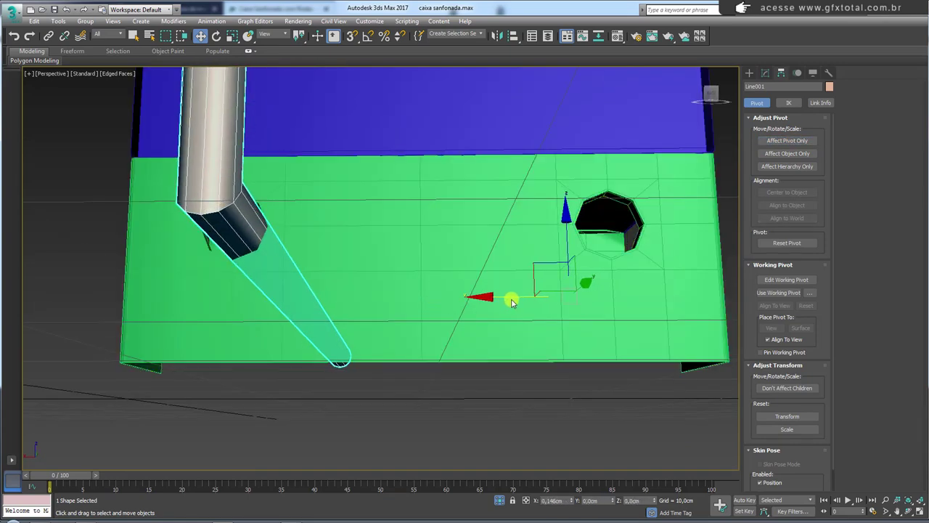
alt+middle_drag(509, 305, 554, 312)
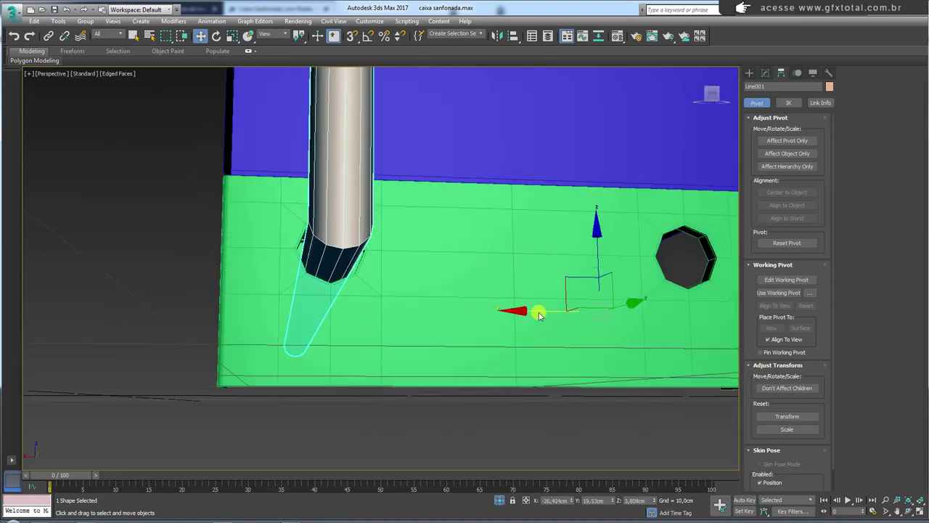
scroll(539, 312, down, 5)
scroll(515, 308, down, 3)
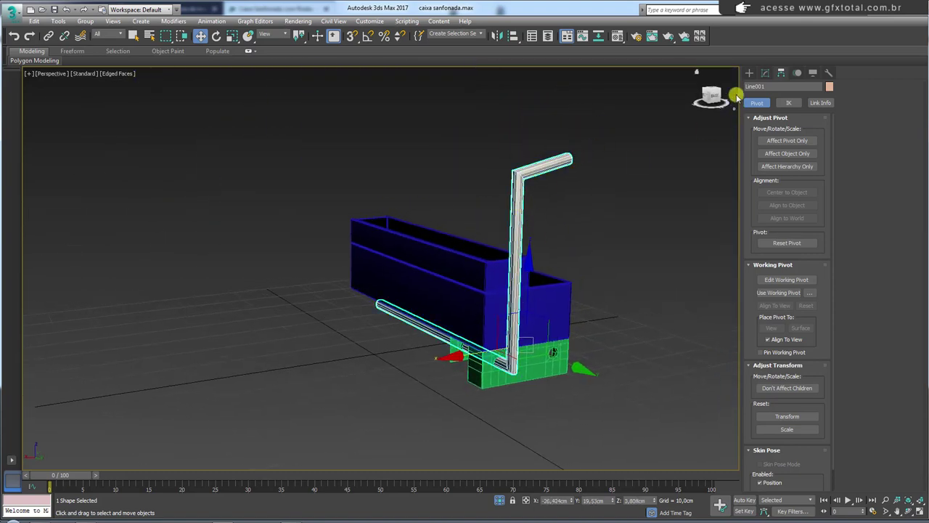
click(766, 73)
mouse_move(714, 192)
middle_down()
mouse_move(570, 172)
mouse_move(570, 187)
middle_up()
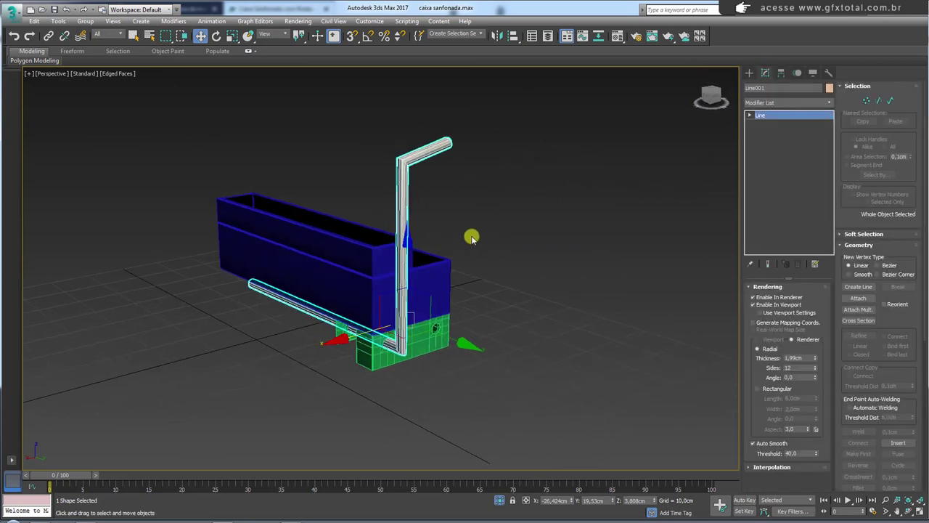
- Mirror the tube handle on X as an independent copy, Line002
click(498, 36)
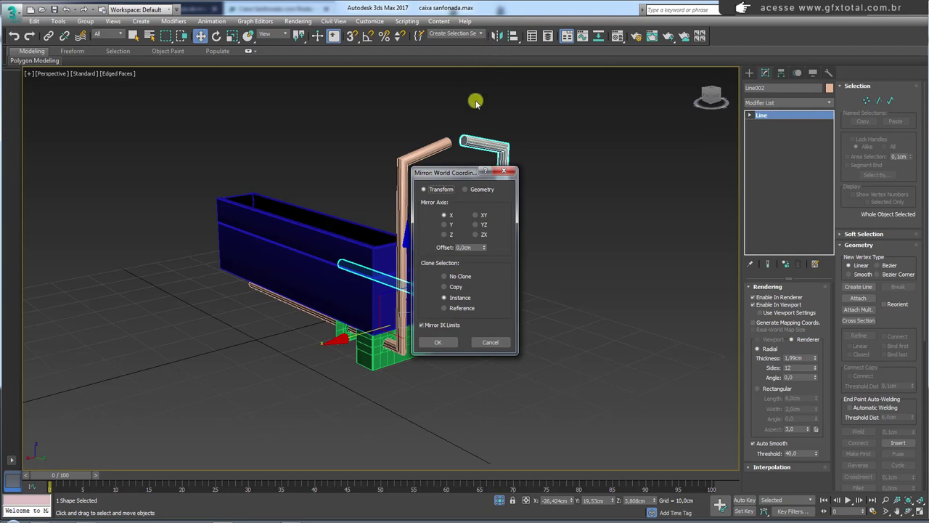
drag(450, 173, 516, 145)
click(512, 260)
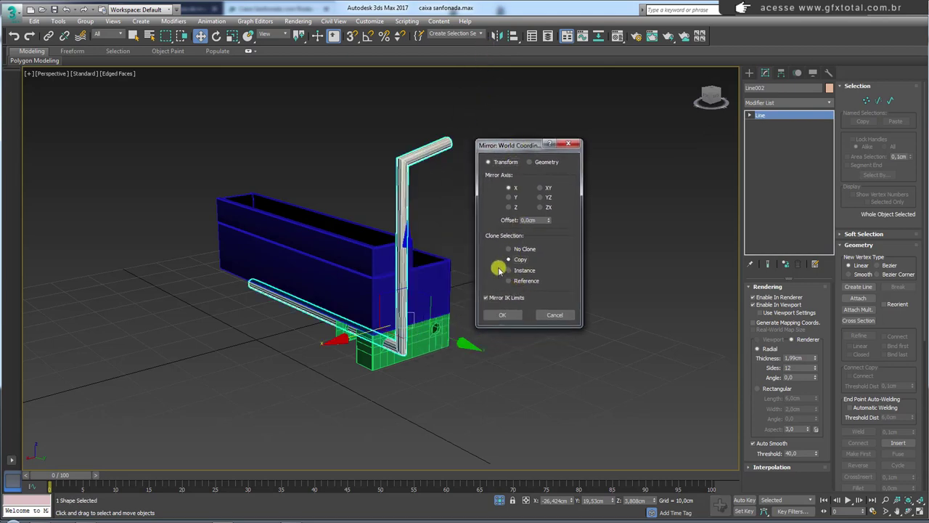
click(503, 314)
- Attach the mirrored handle so both tubes form one shape
mouse_move(590, 309)
alt+middle_down()
mouse_move(570, 311)
mouse_move(614, 314)
alt+middle_up()
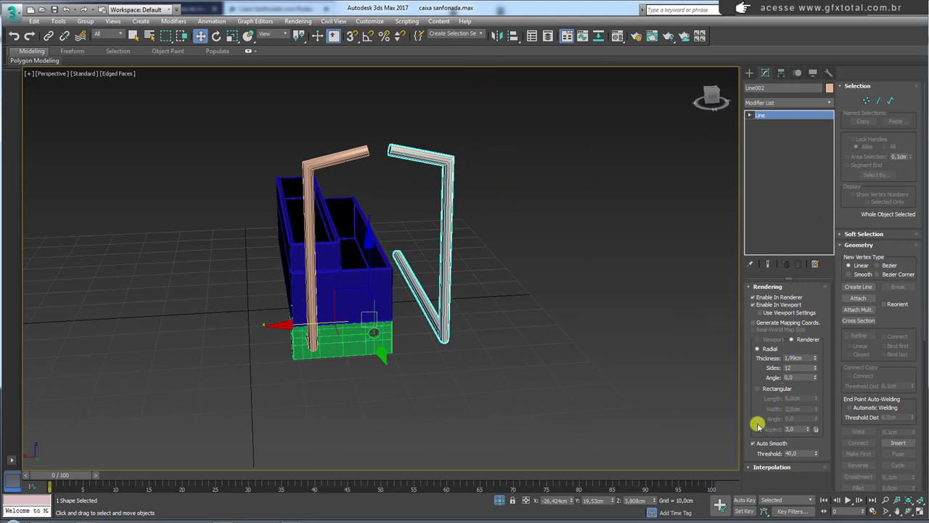
click(858, 298)
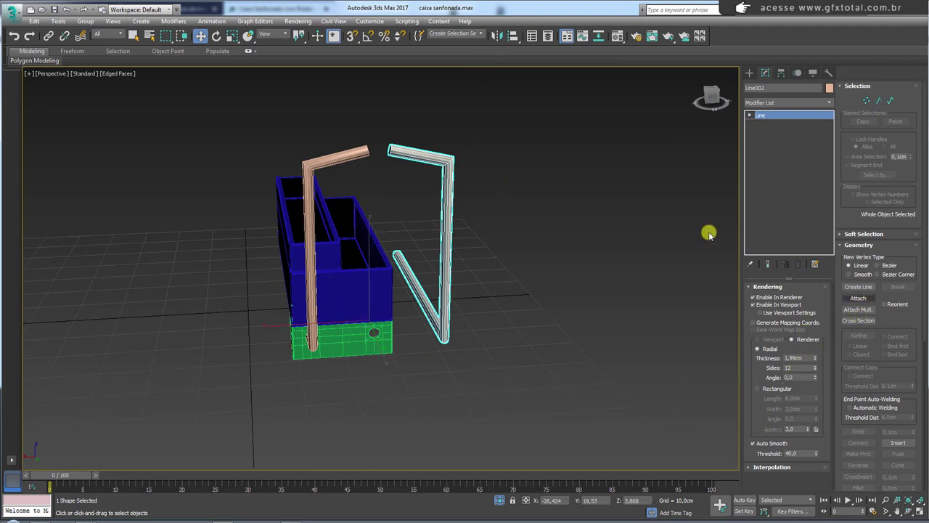
click(364, 153)
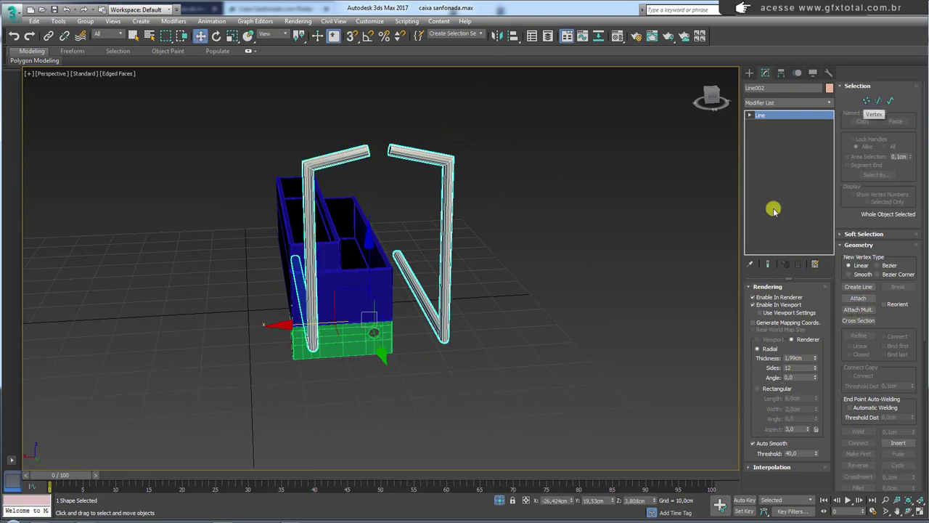
- Hide the tube display and weld Line002's two top handle vertices into one
click(754, 304)
click(866, 100)
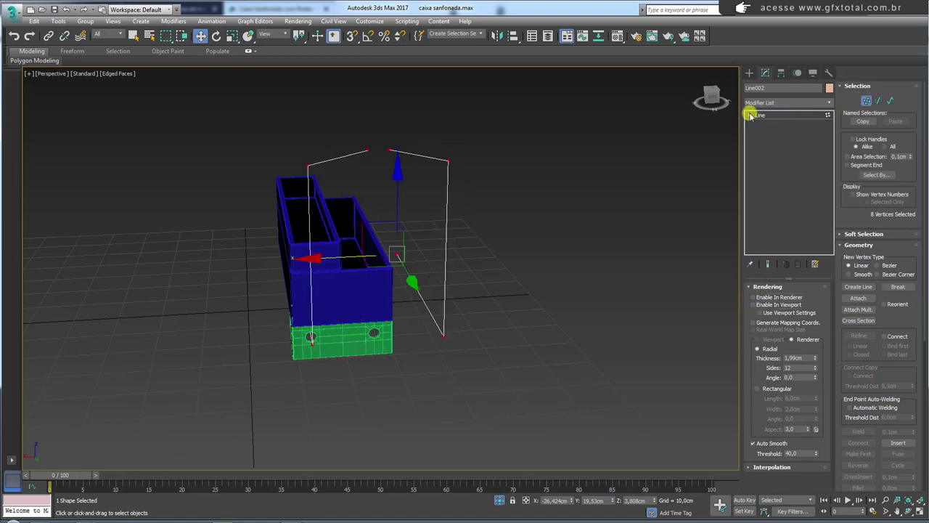
drag(381, 142, 359, 164)
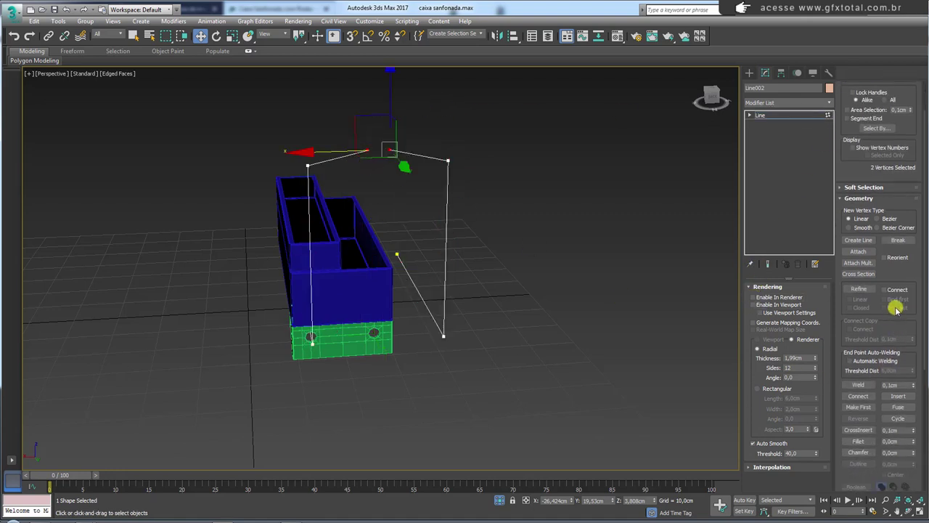
scroll(906, 280, down, 4)
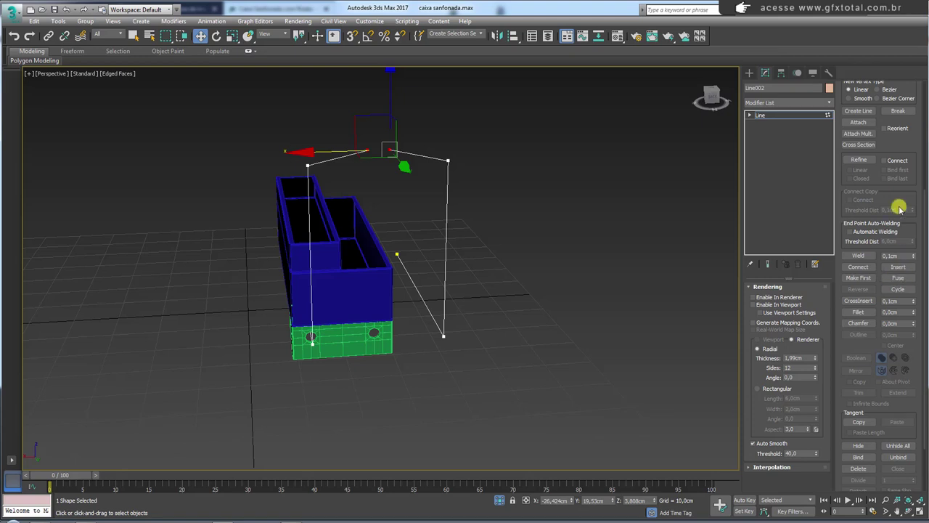
drag(900, 209, 900, 271)
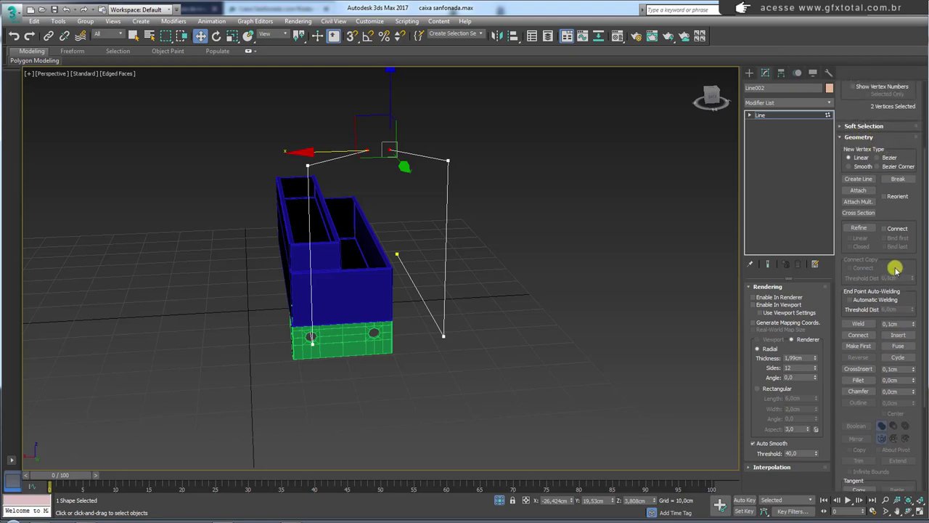
scroll(895, 269, down, 3)
click(898, 276)
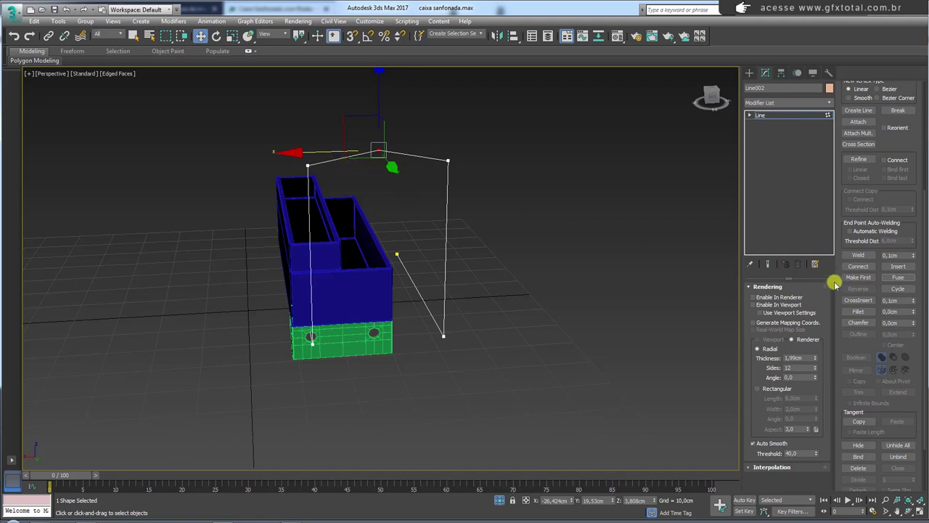
click(855, 256)
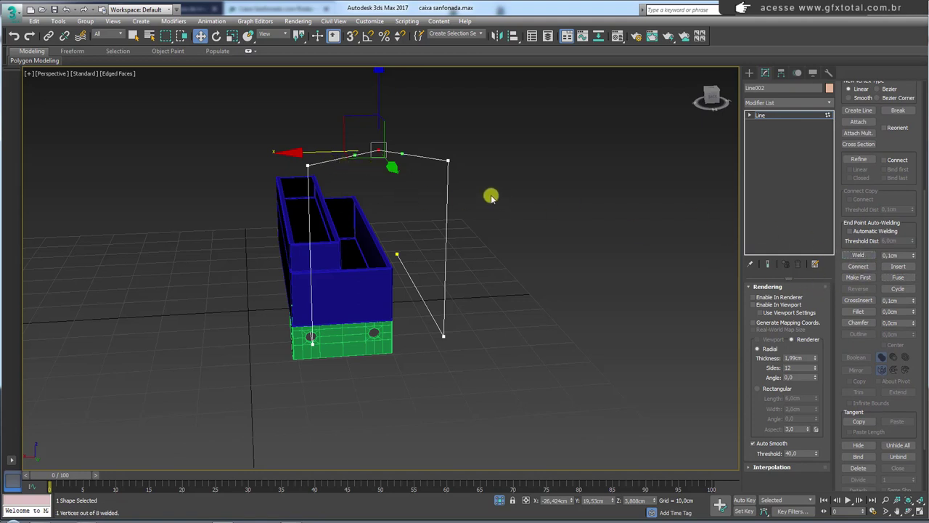
click(366, 188)
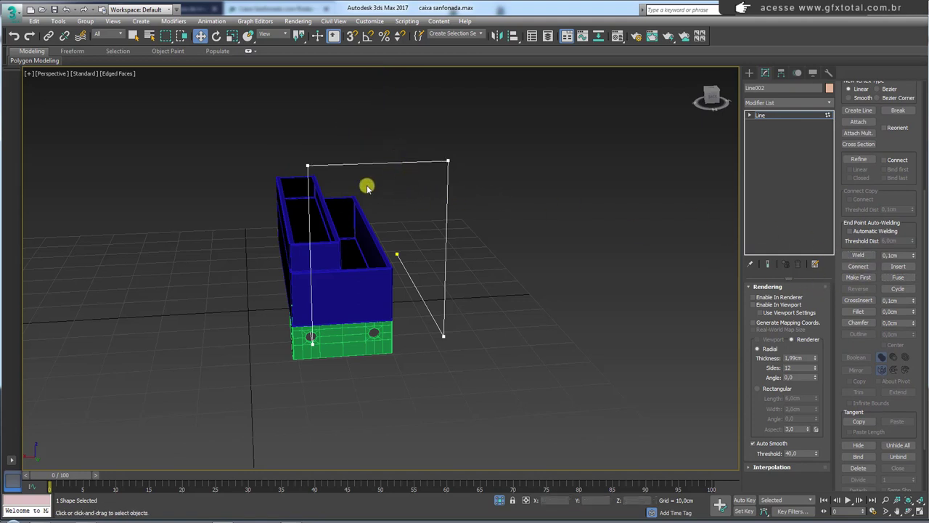
- Show Line002's handle as a rendered tube in the viewport again
alt+middle_drag(478, 352, 485, 331)
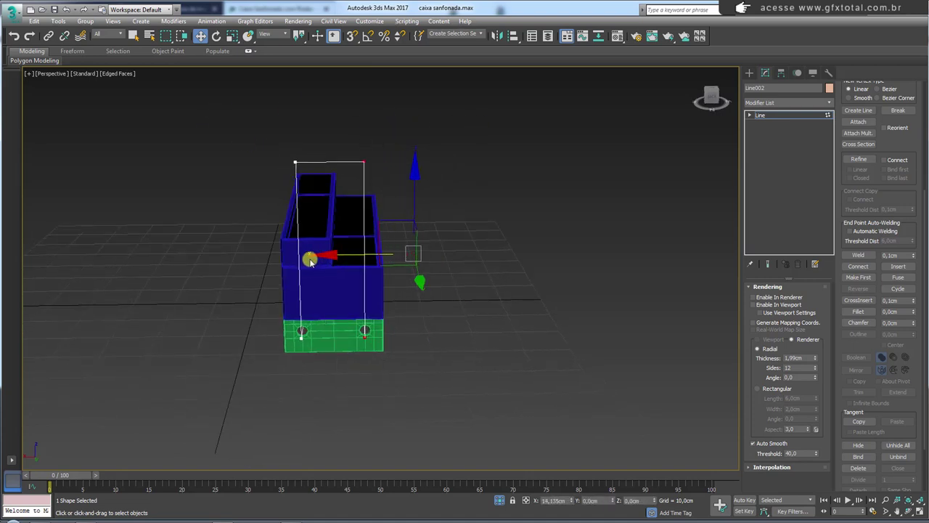
alt+middle_drag(313, 261, 320, 298)
scroll(320, 298, up, 5)
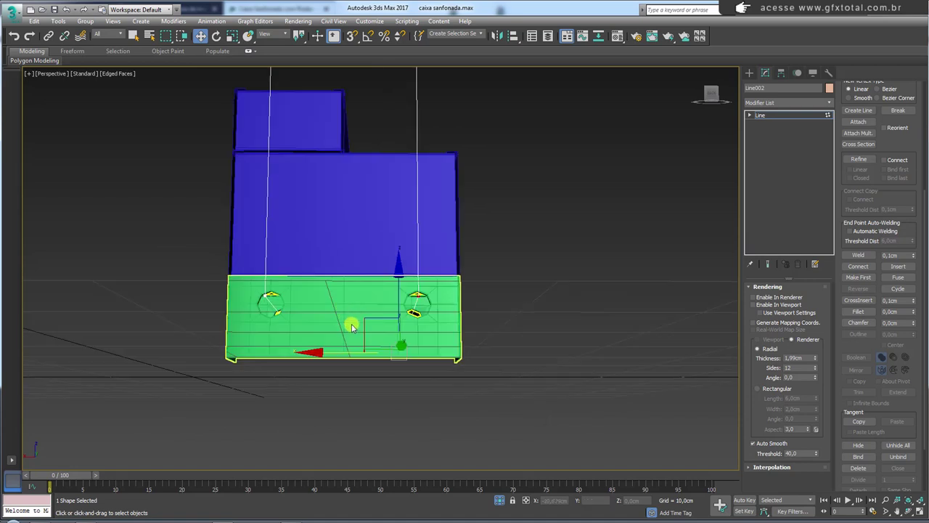
click(757, 300)
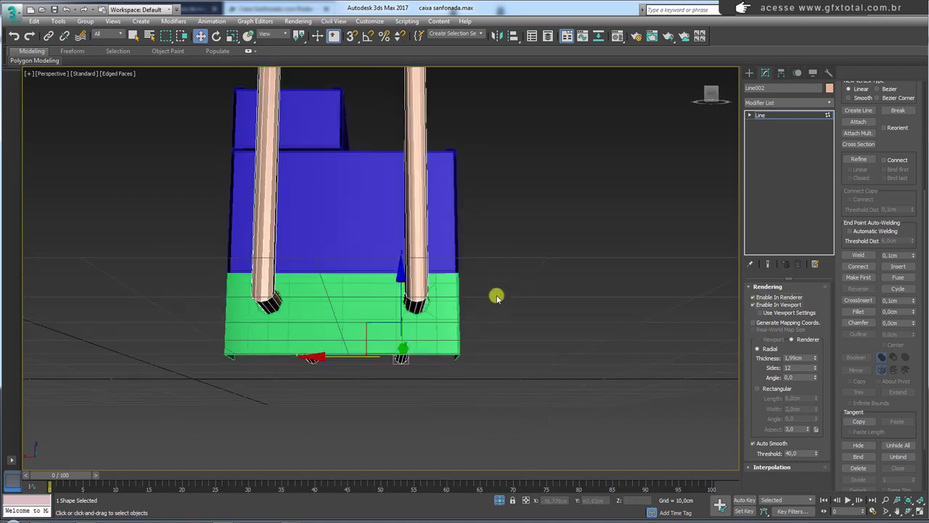
alt+middle_drag(498, 295, 394, 332)
drag(345, 357, 349, 348)
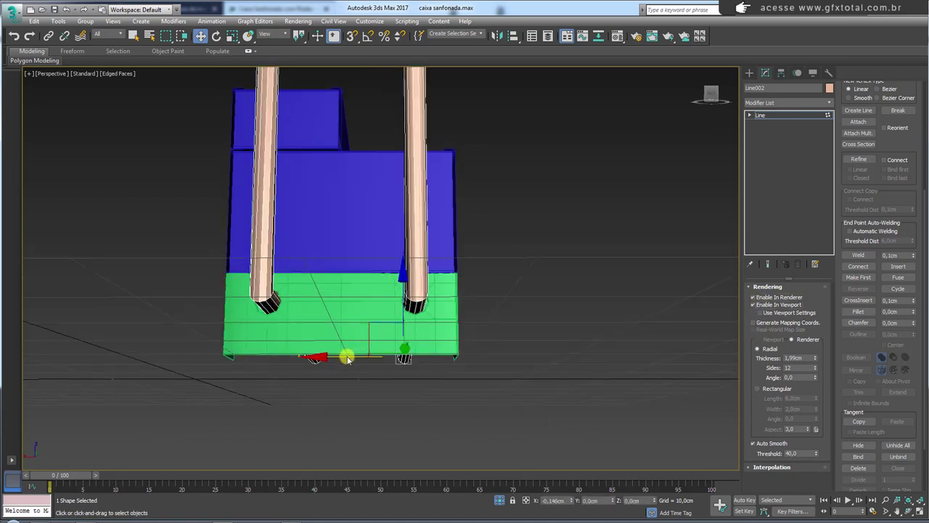
alt+middle_drag(350, 349, 386, 344)
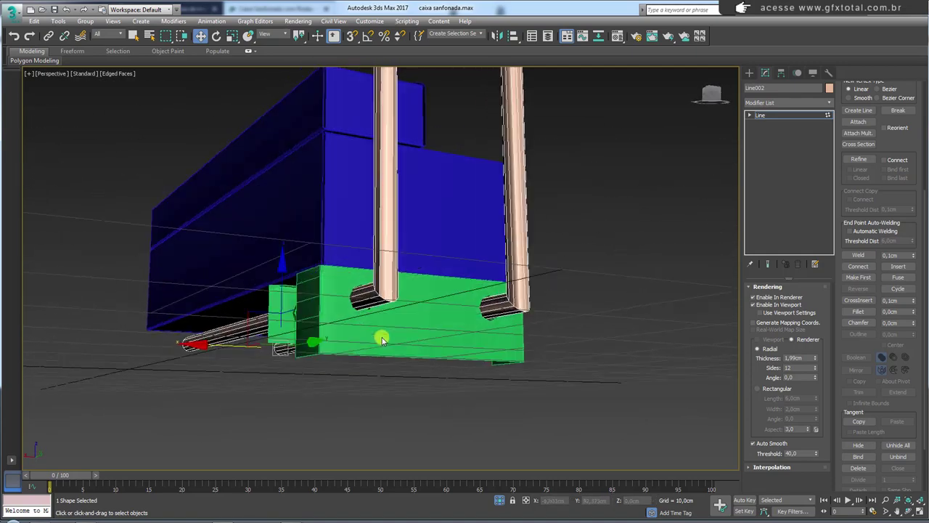
scroll(659, 278, down, 5)
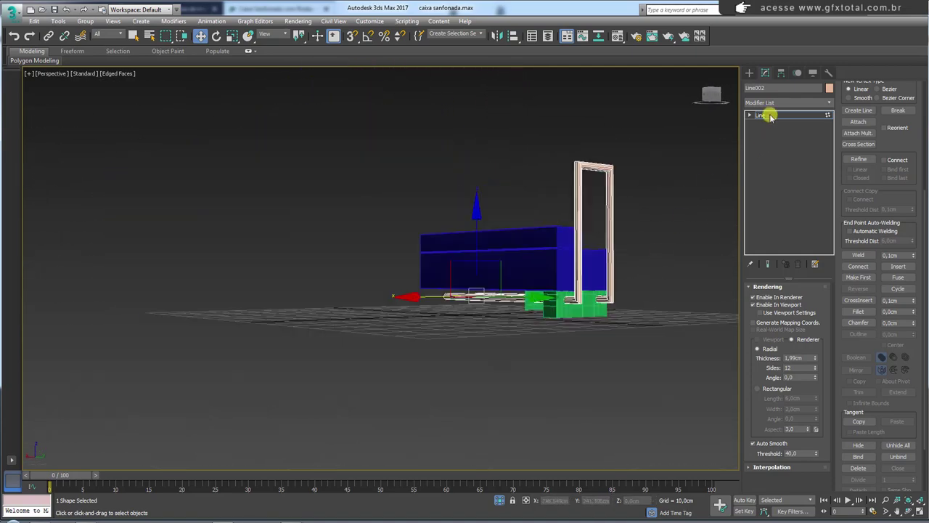
- Adjust the handle tube thickness, settling at 1,736cm
click(759, 115)
scroll(628, 211, up, 4)
alt+middle_drag(628, 211, 653, 251)
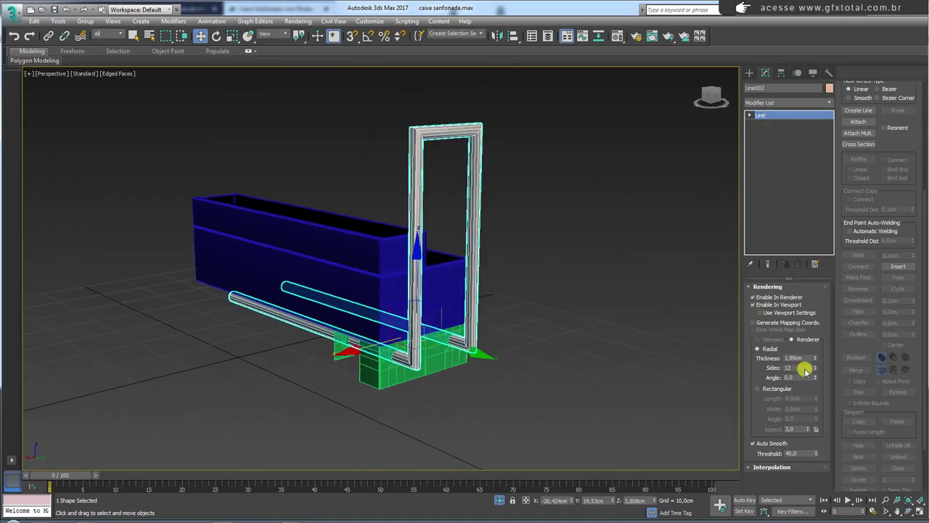
drag(816, 356, 816, 355)
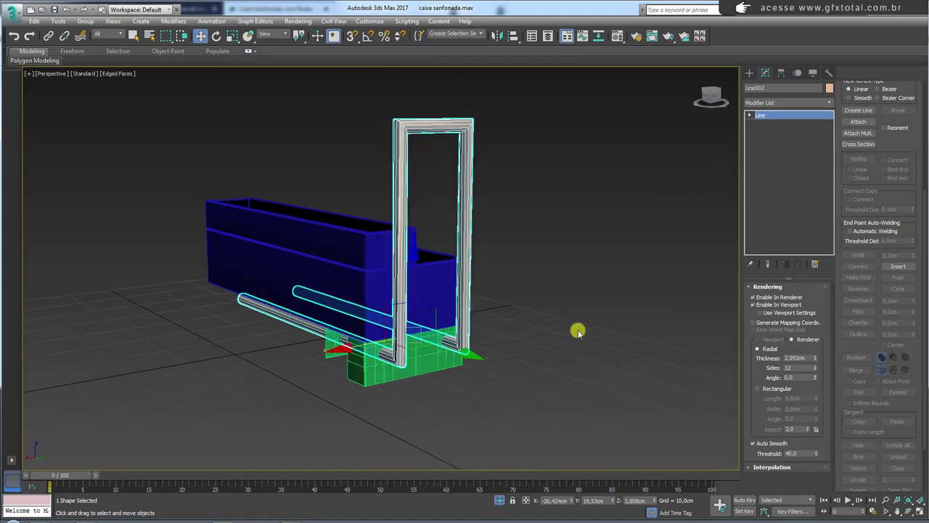
mouse_move(576, 328)
alt+middle_down()
mouse_move(472, 317)
mouse_move(461, 334)
alt+middle_up()
scroll(375, 328, up, 4)
scroll(497, 330, up, 4)
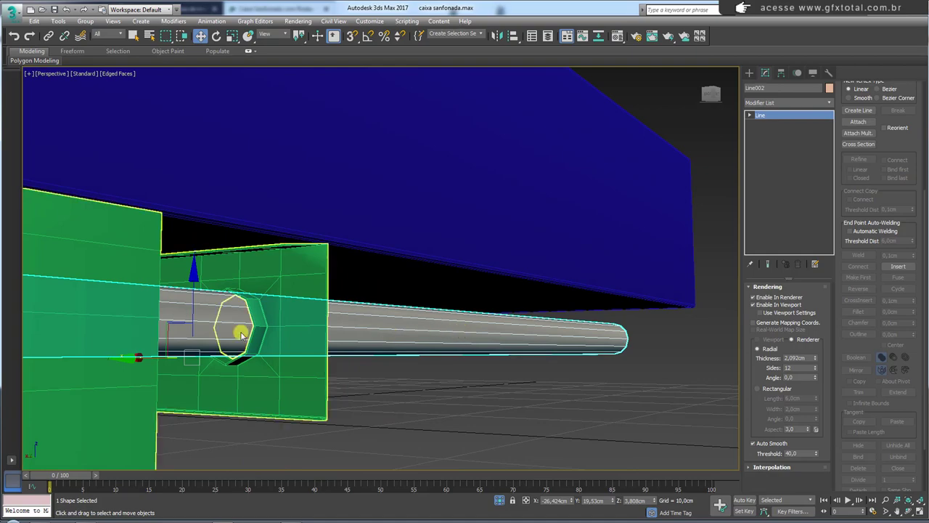
drag(190, 290, 190, 297)
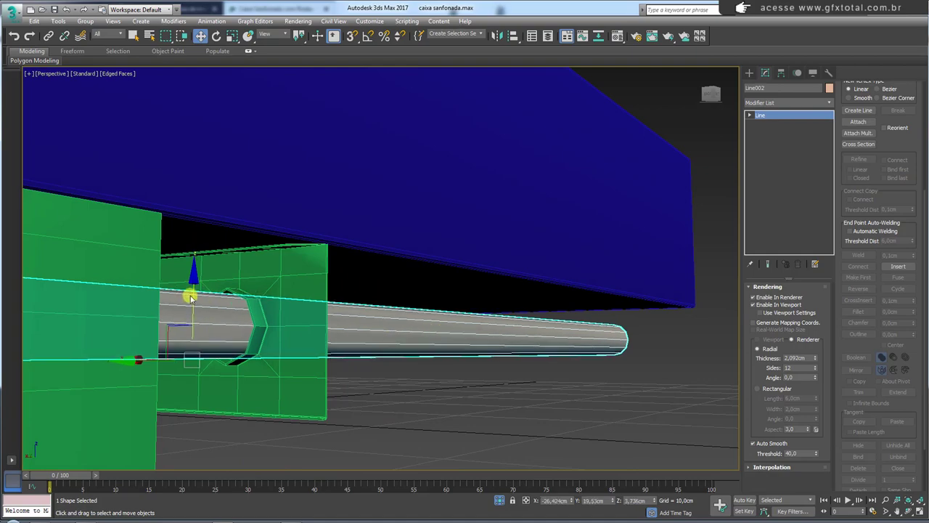
scroll(191, 297, down, 5)
mouse_move(191, 297)
alt+middle_down()
mouse_move(370, 331)
mouse_move(431, 307)
mouse_move(444, 232)
mouse_move(365, 235)
mouse_move(261, 208)
mouse_move(232, 212)
alt+middle_up()
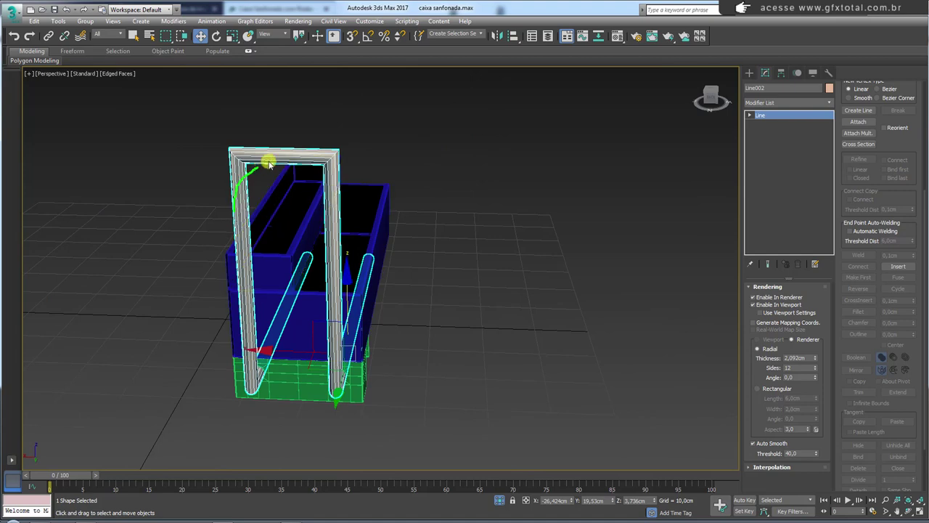
mouse_move(363, 282)
alt+middle_down()
mouse_move(382, 274)
mouse_move(436, 290)
alt+middle_up()
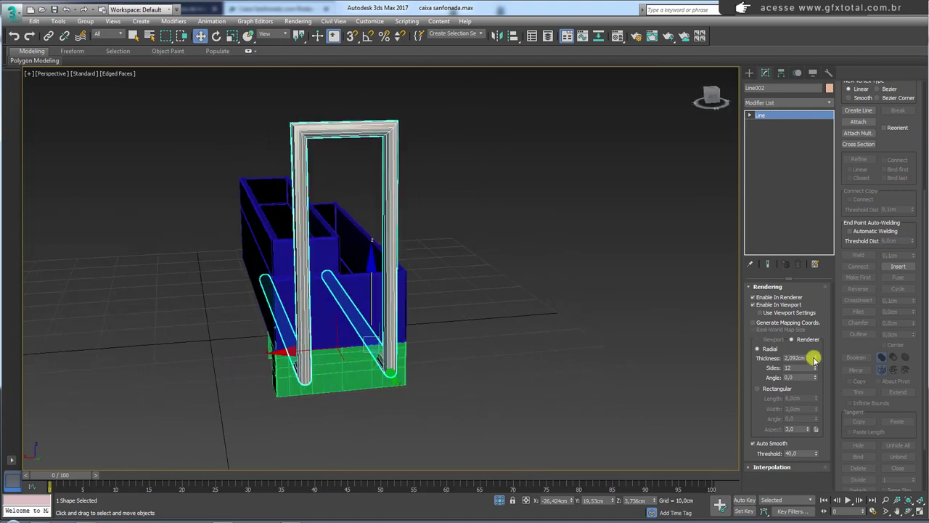
drag(815, 360, 818, 366)
mouse_move(508, 247)
alt+middle_down()
mouse_move(494, 243)
mouse_move(535, 239)
mouse_move(537, 272)
mouse_move(488, 248)
mouse_move(501, 239)
mouse_move(535, 285)
alt+middle_up()
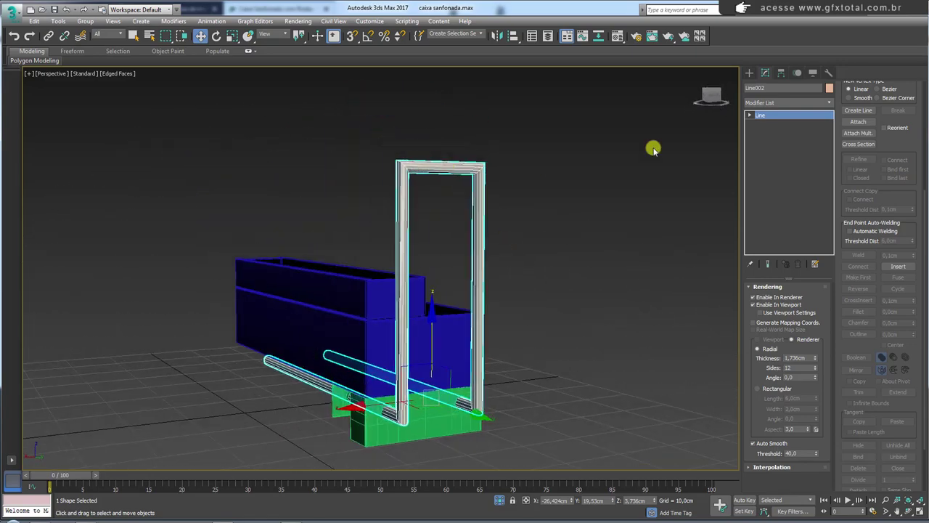
- Select a top corner vertex of Line002 in Vertex mode with thin-line display
click(752, 115)
click(768, 123)
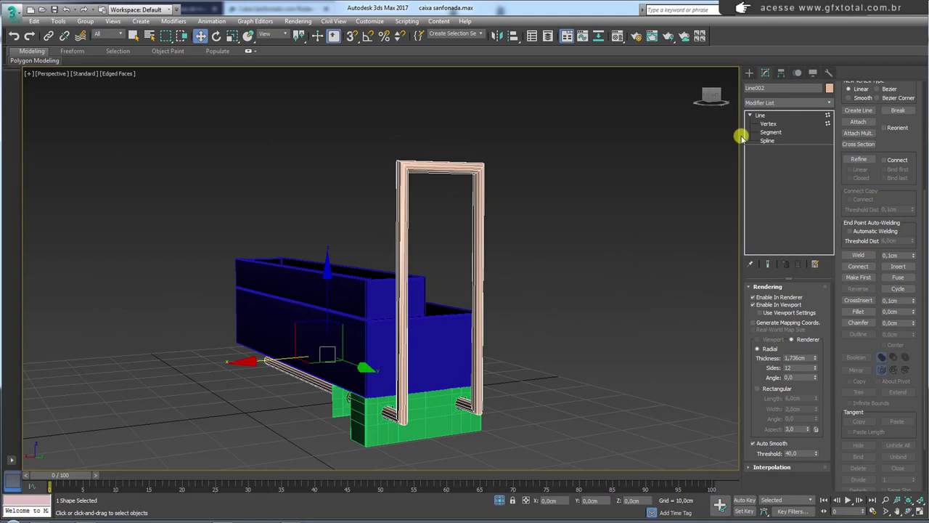
click(479, 169)
click(758, 304)
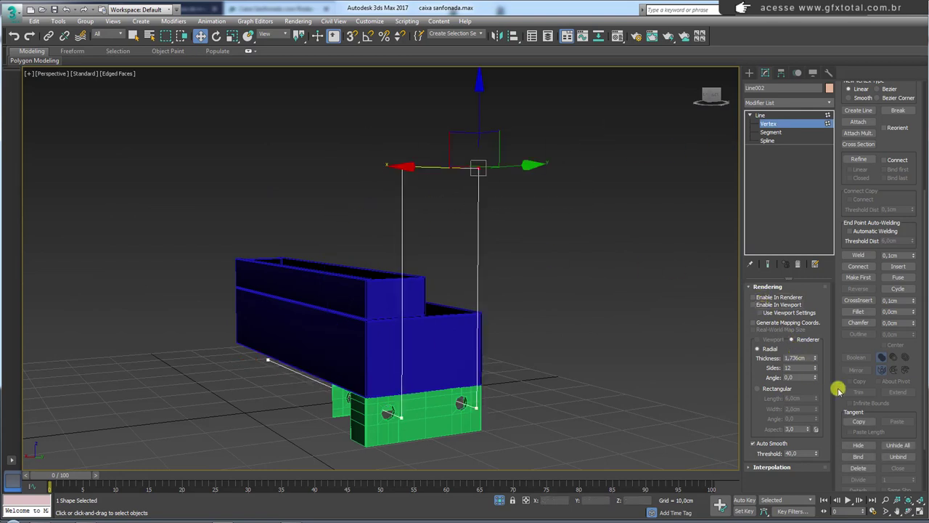
scroll(855, 353, down, 3)
click(858, 245)
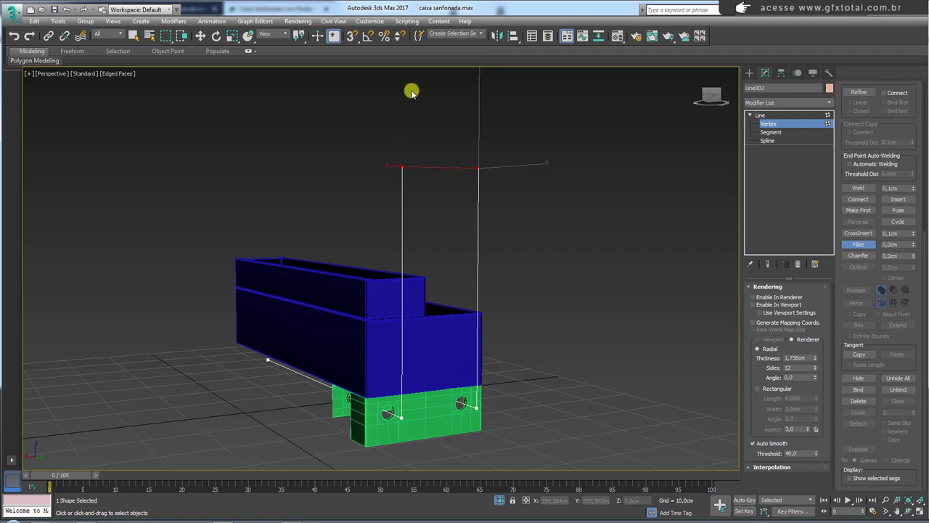
alt+middle_drag(412, 91, 429, 143)
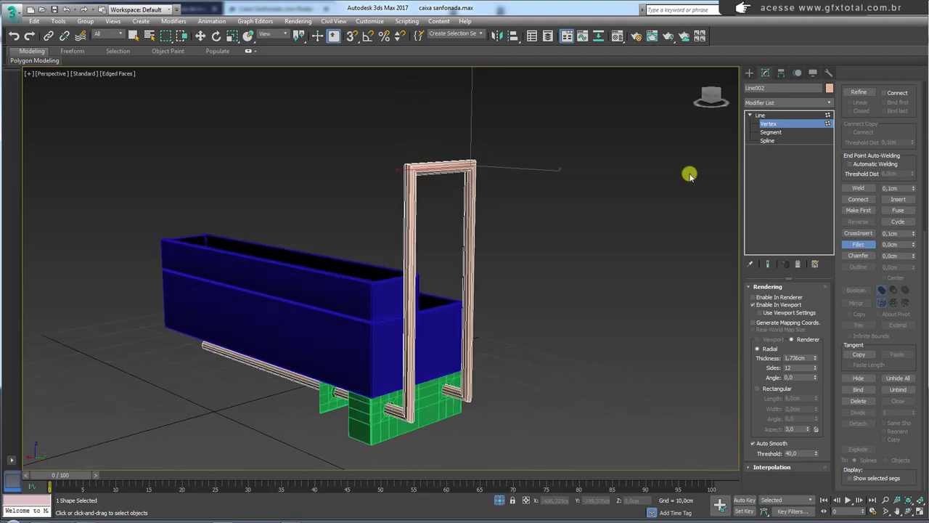
click(858, 244)
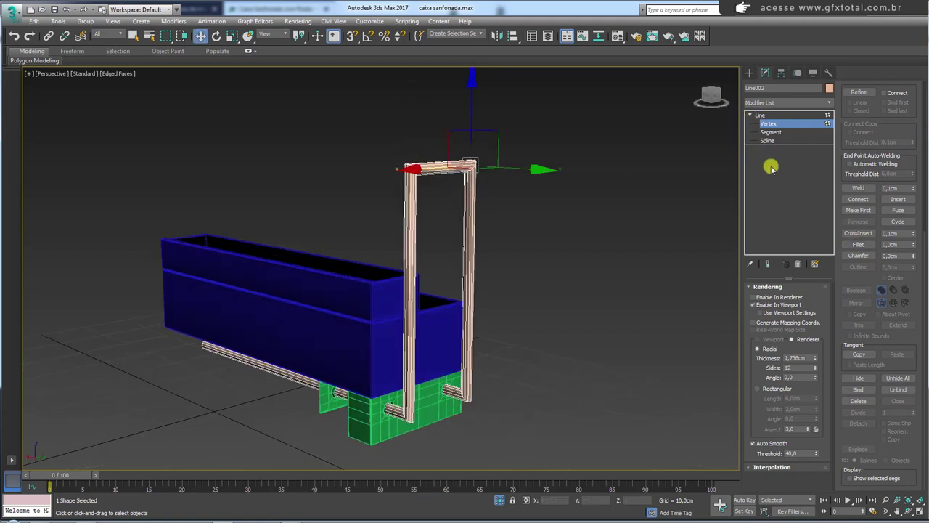
click(754, 305)
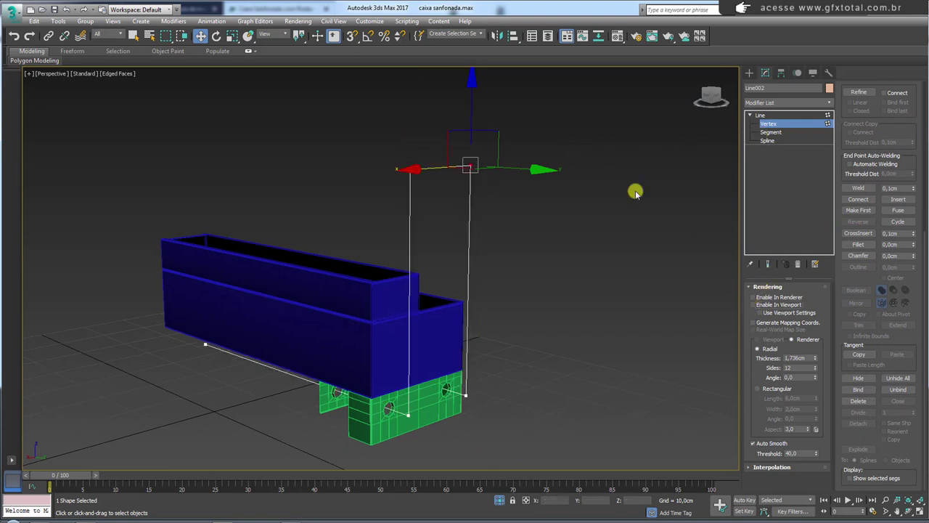
- Fillet both top handle corners into rounded arcs of about 3,31cm
click(857, 189)
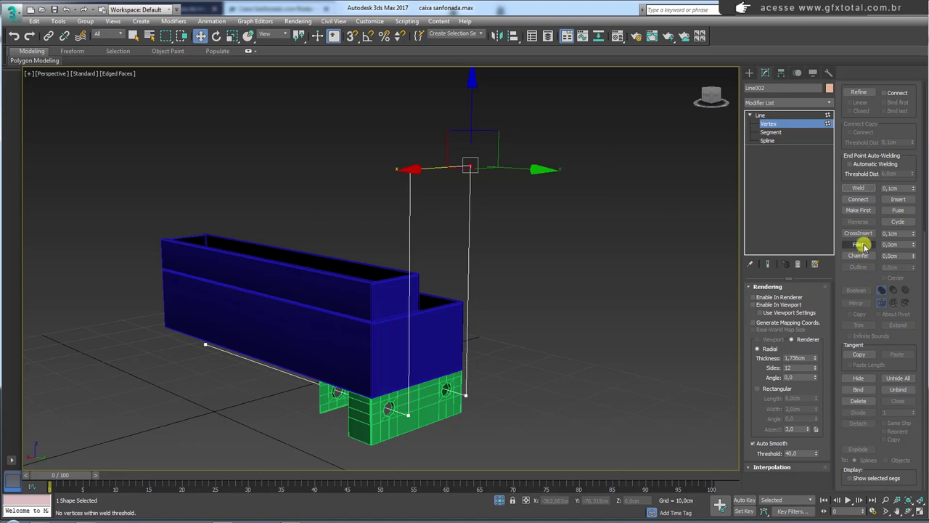
click(861, 244)
drag(410, 171, 415, 164)
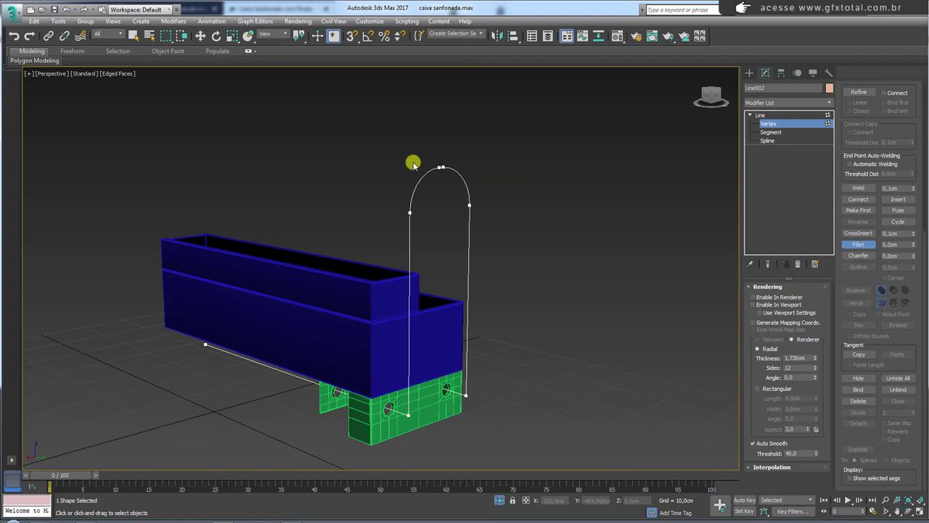
right_click(413, 165)
alt+middle_drag(413, 166, 473, 242)
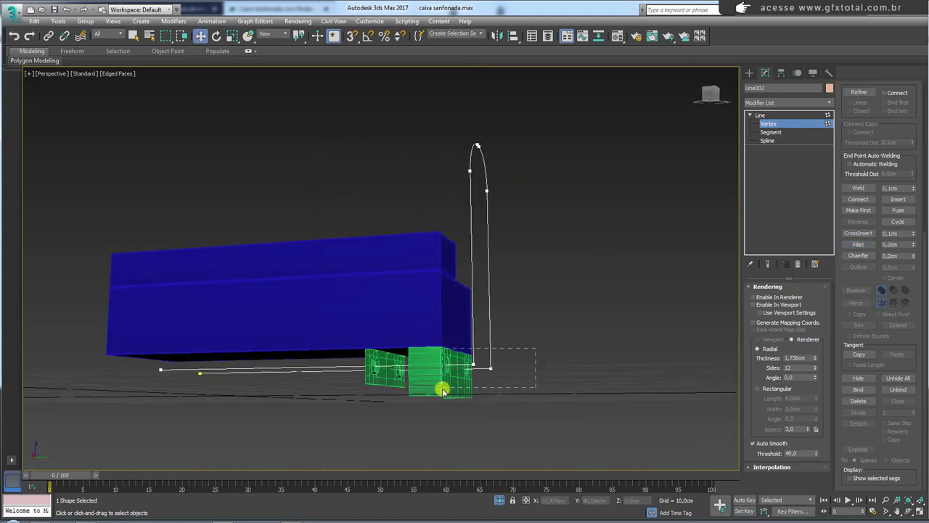
- Select the lower corner vertex of the handle's right leg
click(490, 368)
scroll(504, 373, up, 2)
scroll(509, 358, up, 3)
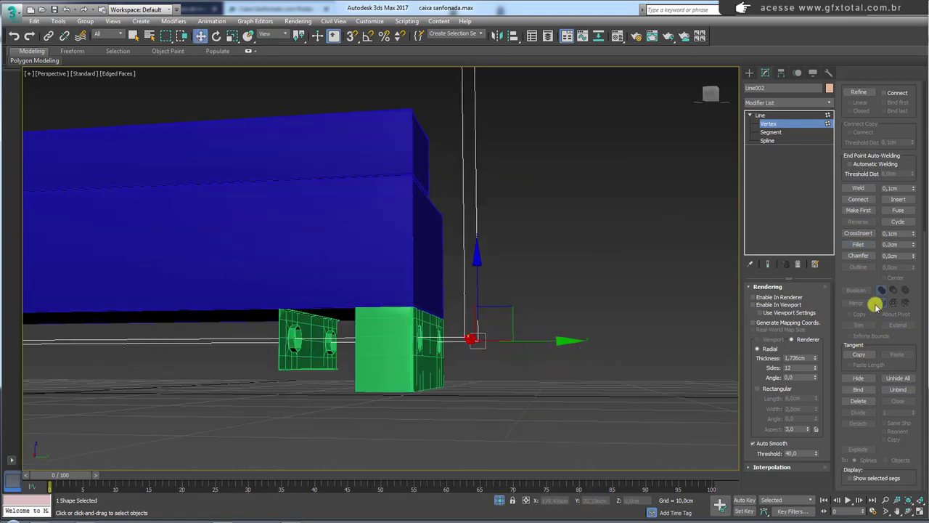
click(768, 305)
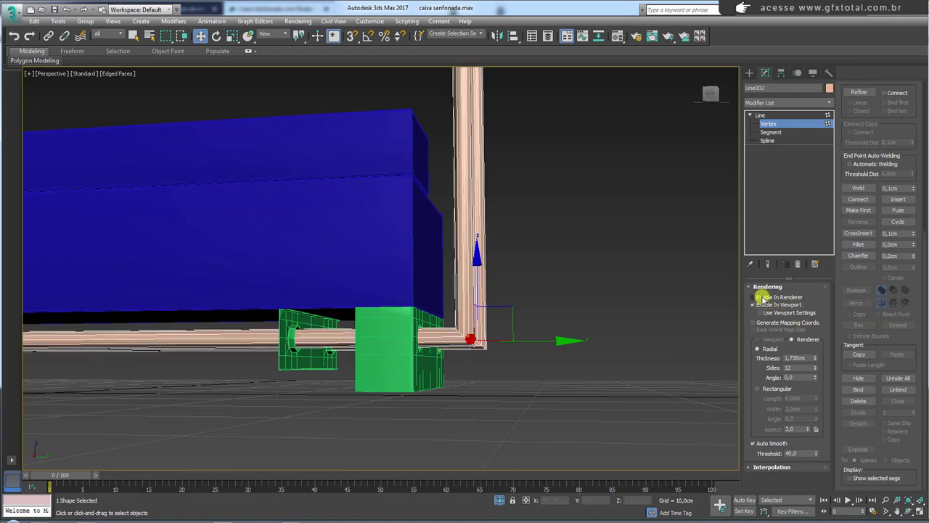
click(855, 244)
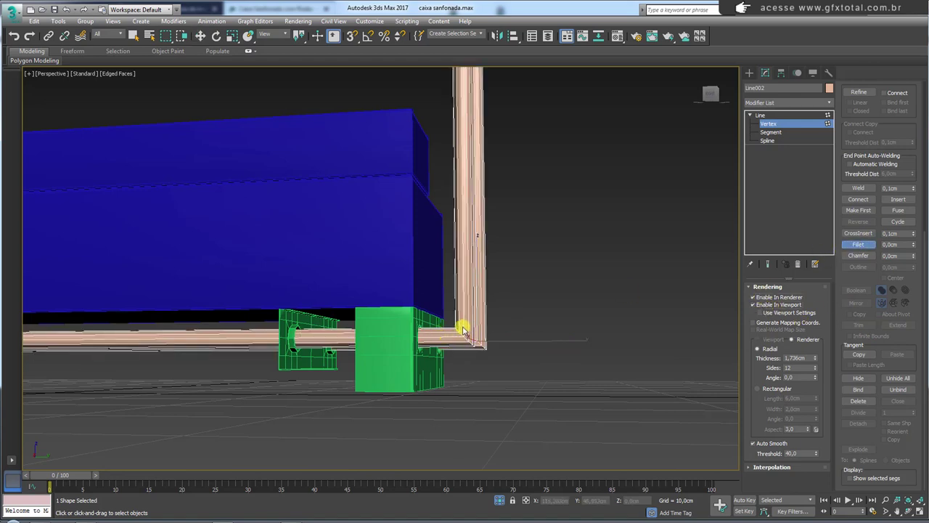
mouse_move(477, 340)
middle_down()
mouse_move(496, 317)
mouse_move(532, 311)
middle_up()
click(857, 189)
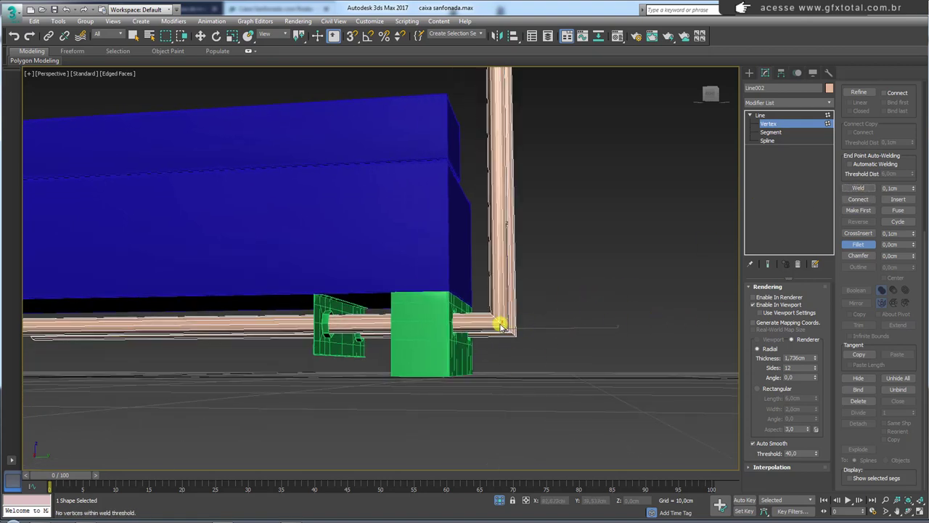
drag(501, 265, 611, 388)
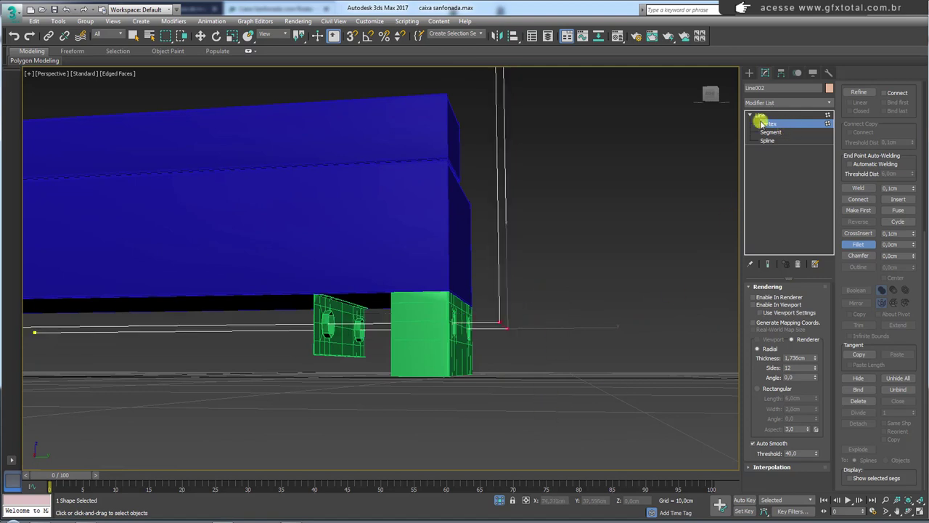
- Toggle tube display and switch between Move, Weld and Fillet on the lower corner
click(759, 305)
click(760, 305)
key(w)
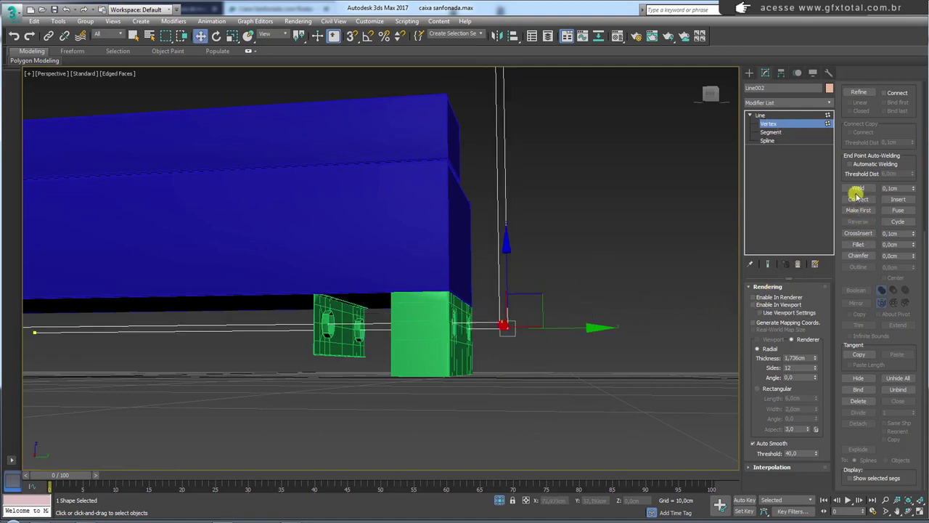
click(858, 188)
click(858, 244)
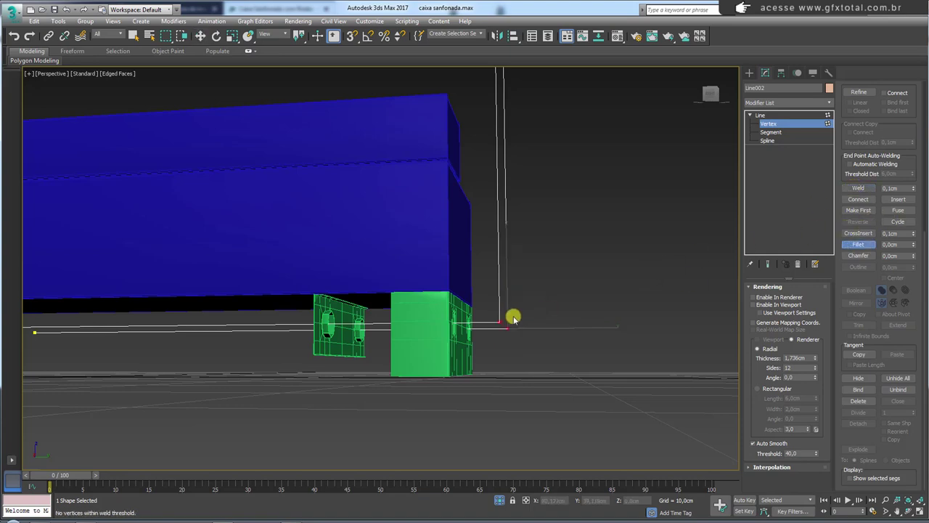
alt+middle_drag(523, 304, 508, 319)
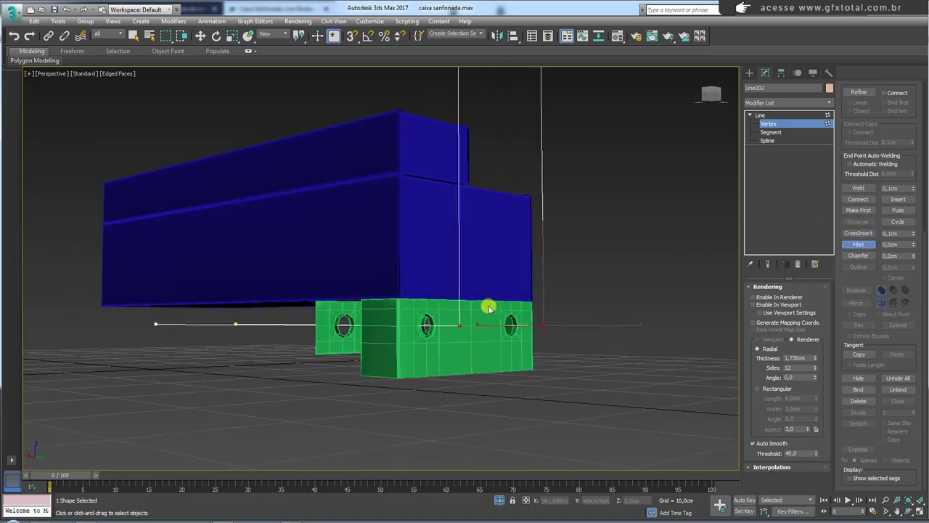
key(w)
scroll(545, 326, up, 2)
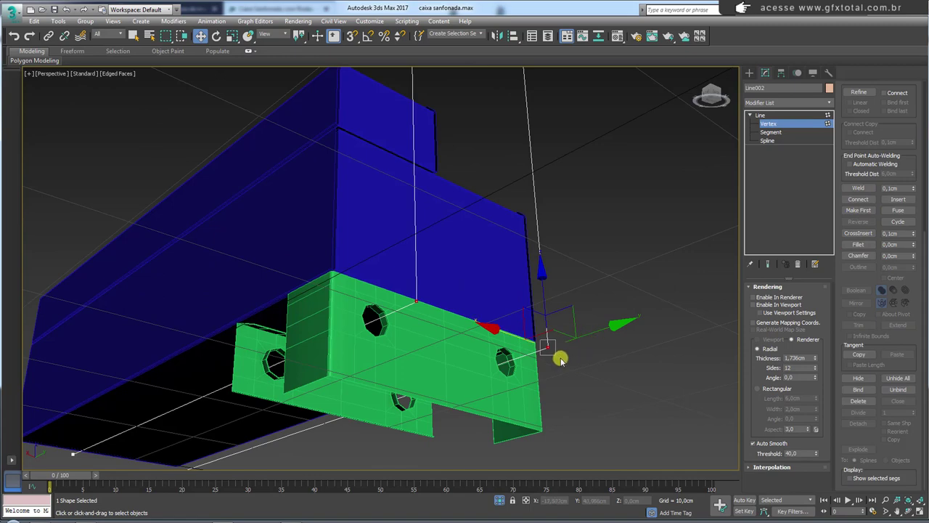
- Fillet both lower handle corners to about 3.4 cm, shown as thick tubes
click(567, 370)
click(547, 349)
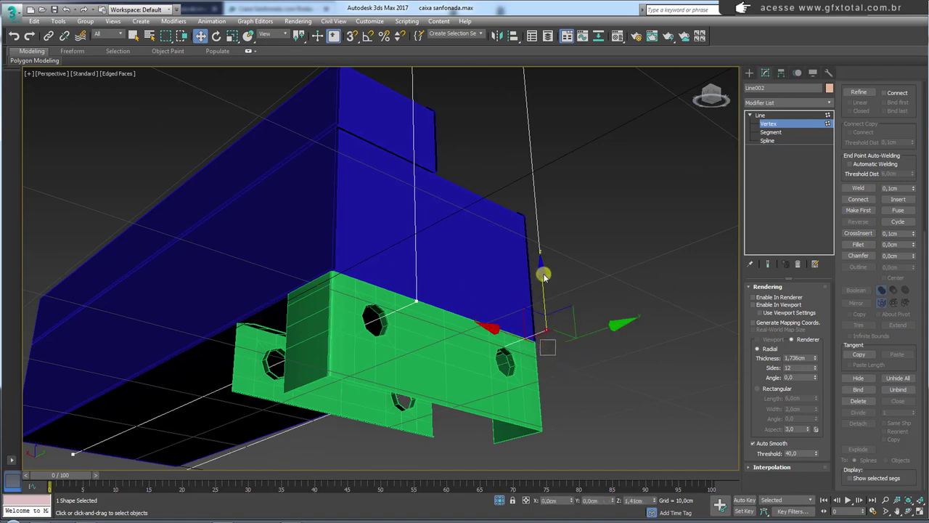
ctrl+click(414, 304)
click(858, 244)
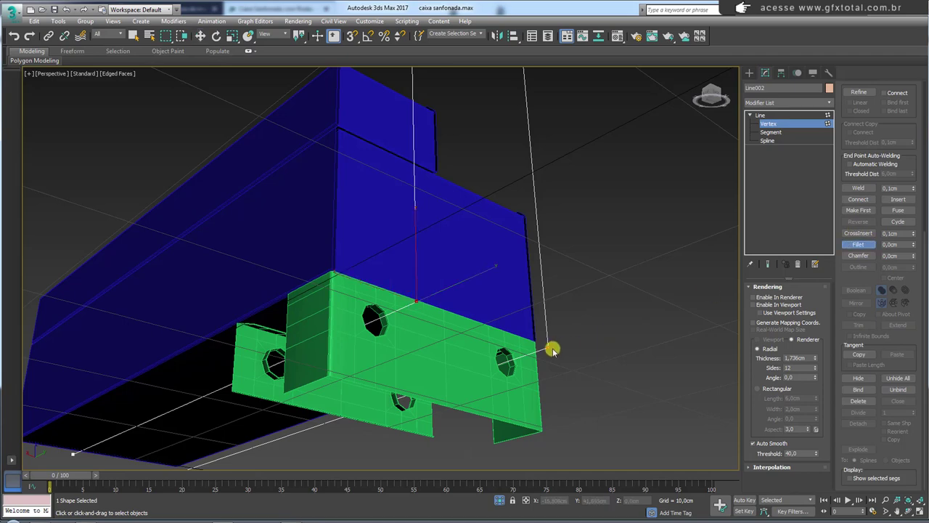
drag(552, 349, 560, 296)
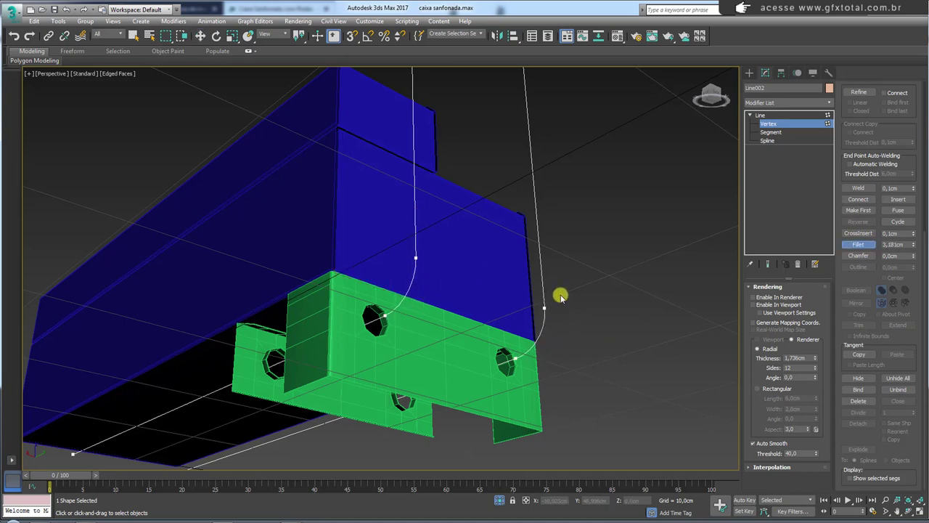
click(753, 304)
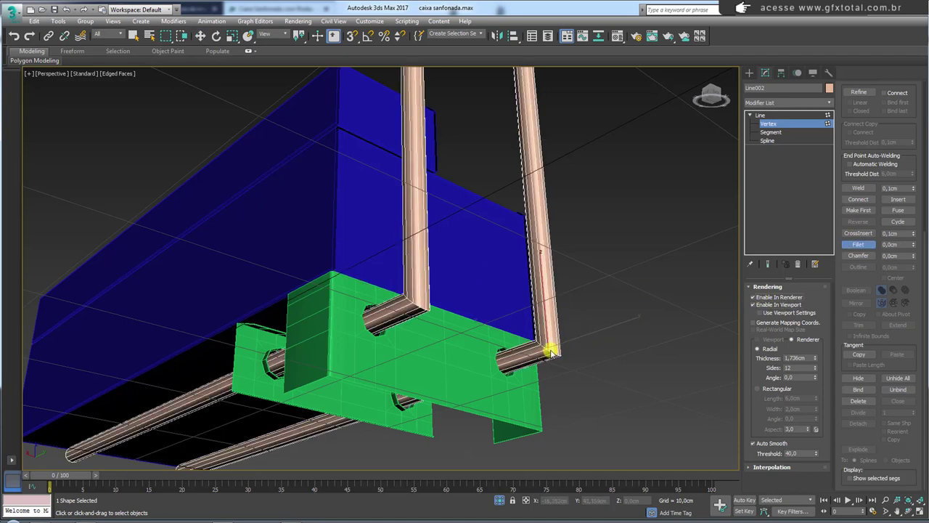
drag(552, 351, 557, 292)
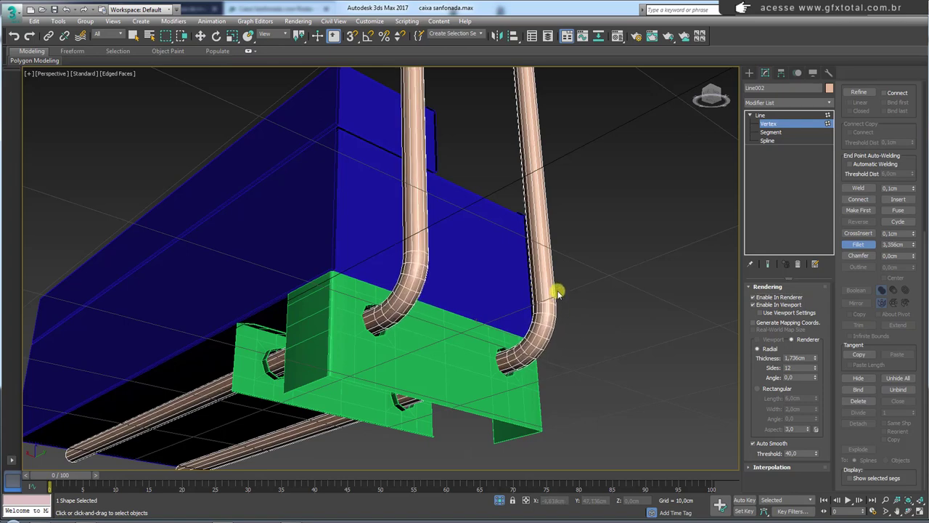
scroll(559, 290, down, 10)
mouse_move(560, 249)
alt+middle_down()
mouse_move(597, 311)
mouse_move(556, 287)
alt+middle_up()
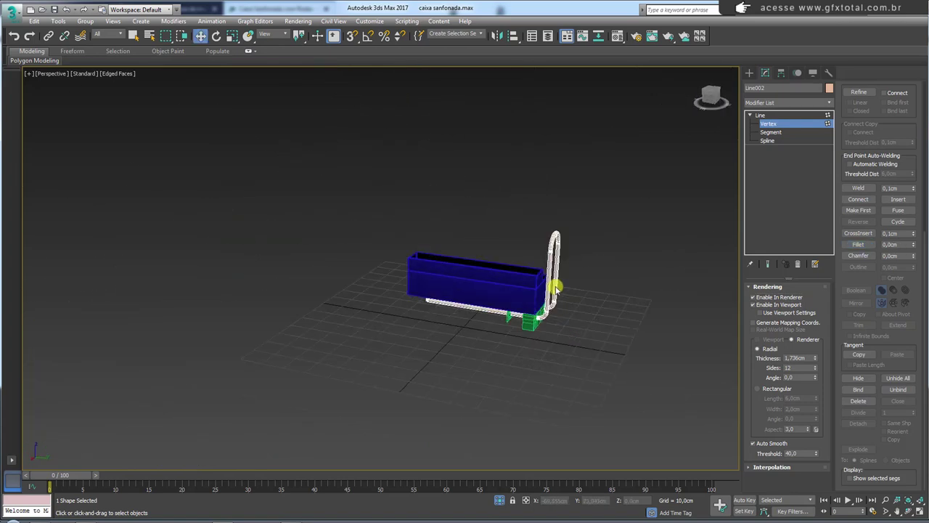
scroll(555, 287, up, 5)
- Exit vertex editing on Line002 and compare with the toolbox reference photo
click(760, 114)
click(751, 115)
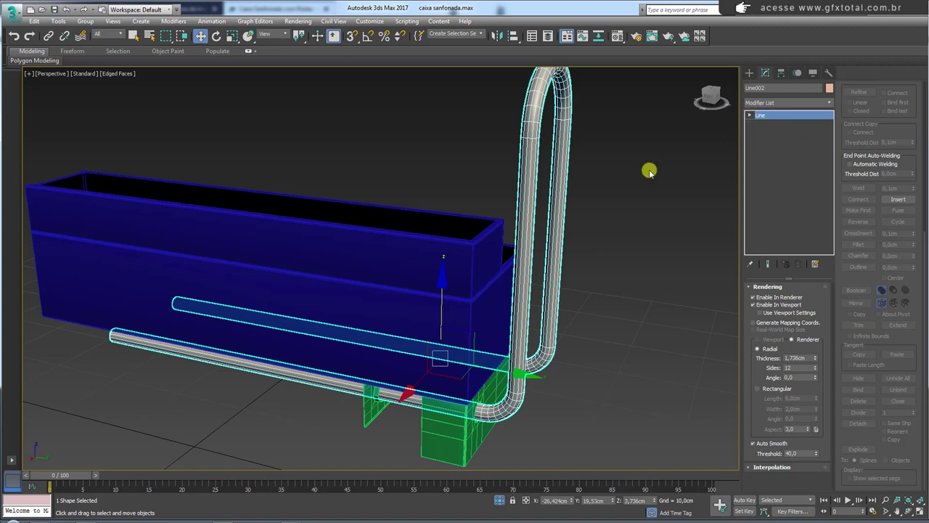
scroll(602, 231, down, 4)
key(alt+Tab)
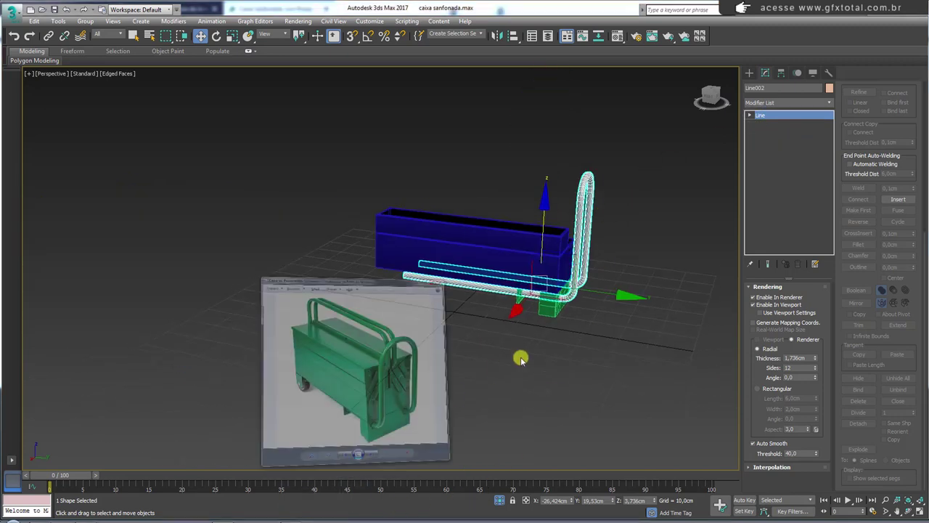
mouse_move(651, 326)
alt+middle_down()
mouse_move(564, 326)
mouse_move(452, 367)
mouse_move(357, 353)
mouse_move(395, 327)
mouse_move(490, 357)
alt+middle_up()
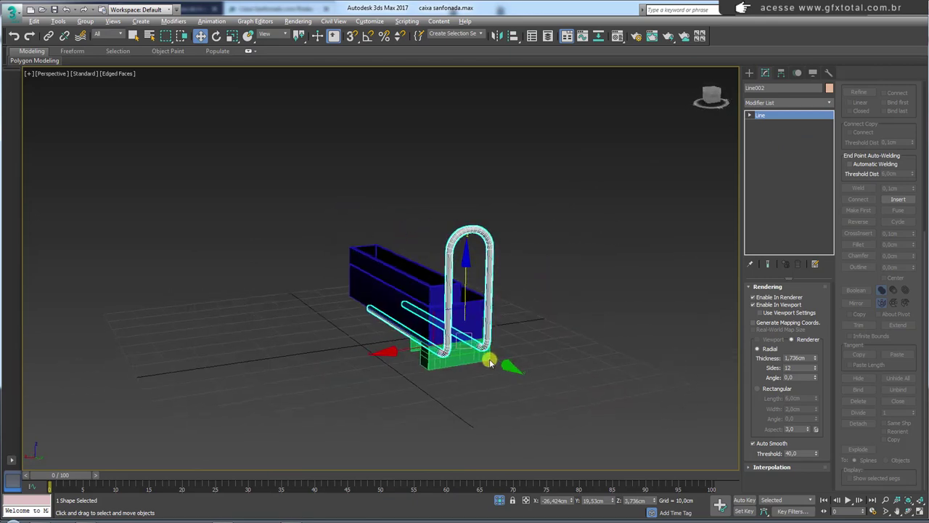
key(alt+Tab)
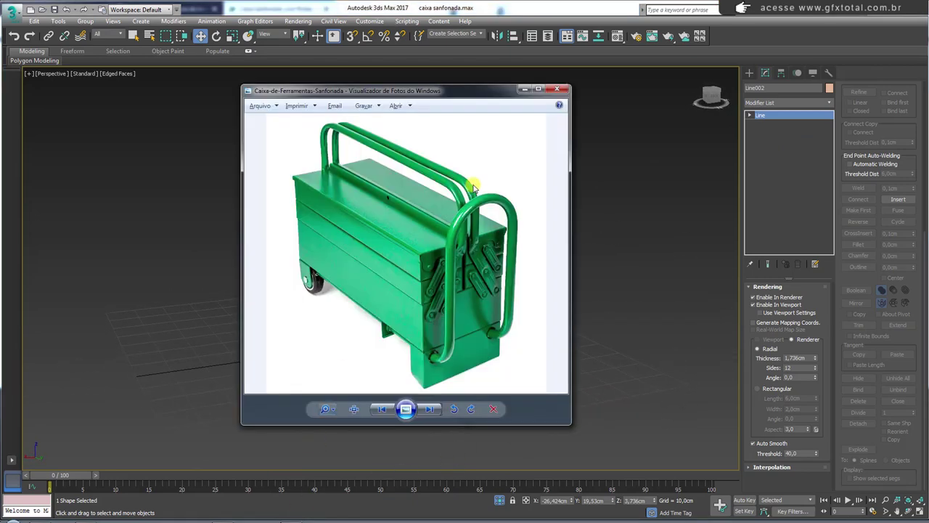
click(531, 89)
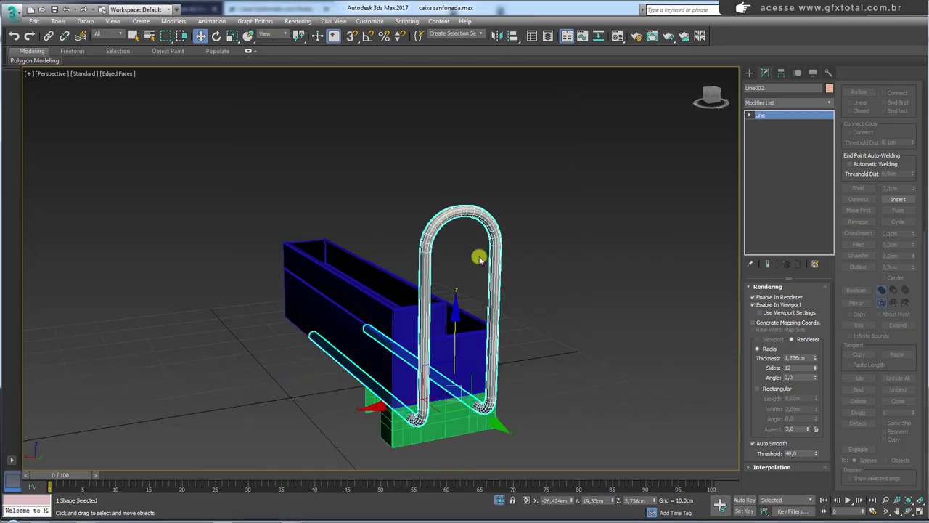
- Move the green box along X beside the blue trolley
click(440, 322)
mouse_move(440, 323)
alt+middle_down()
mouse_move(487, 341)
mouse_move(479, 400)
mouse_move(550, 353)
mouse_move(503, 336)
mouse_move(434, 462)
alt+middle_up()
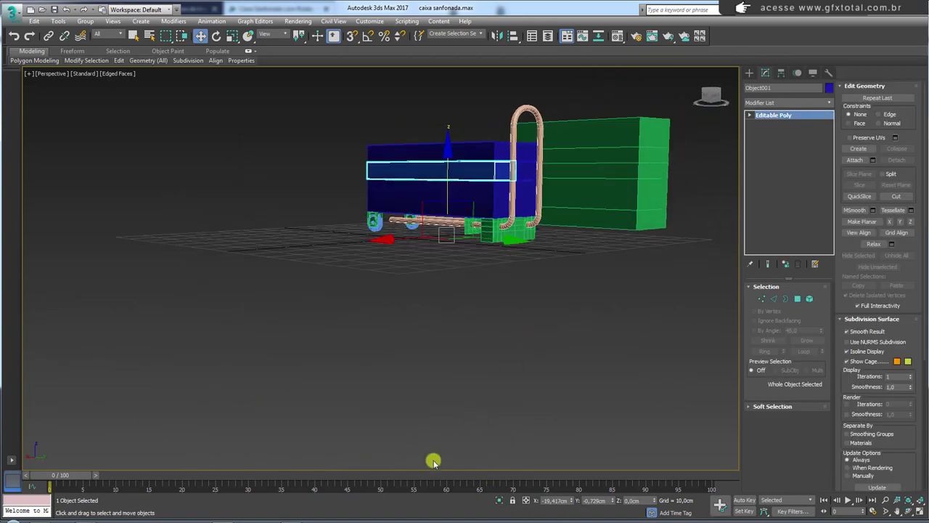
click(287, 520)
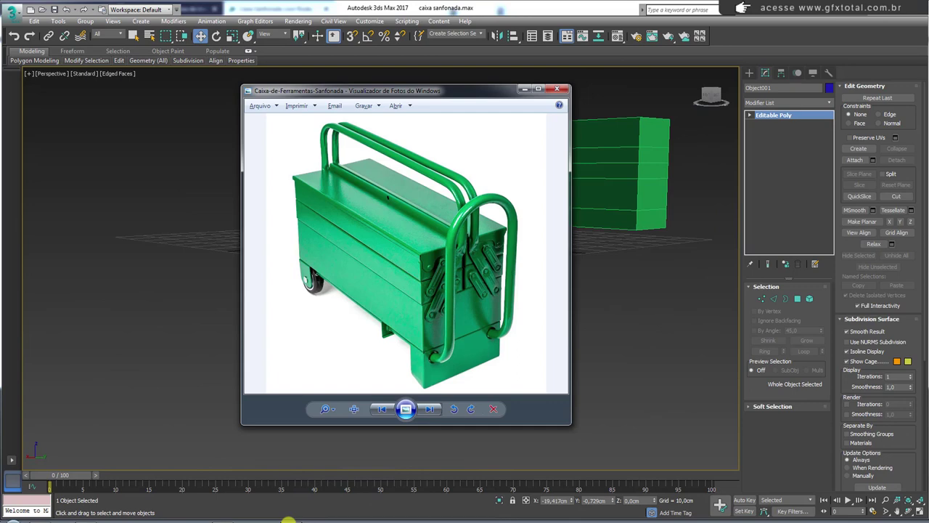
click(289, 519)
click(617, 225)
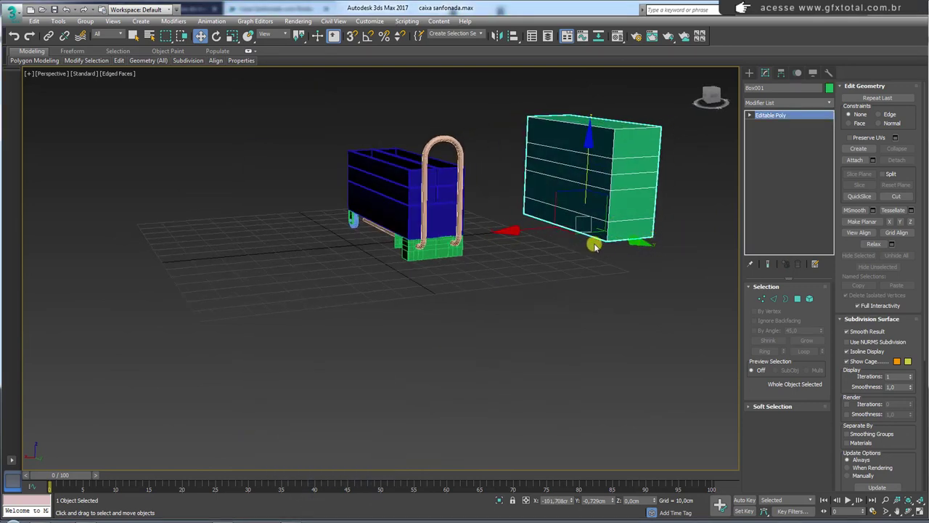
mouse_move(533, 228)
mouse_down()
mouse_move(371, 245)
mouse_move(363, 248)
mouse_move(423, 249)
mouse_move(353, 264)
mouse_move(530, 266)
mouse_up()
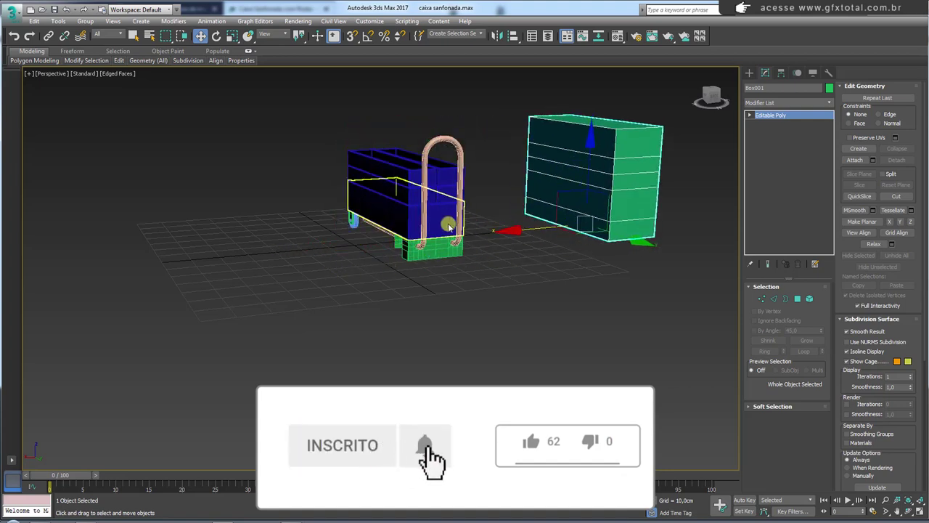
mouse_move(530, 266)
alt+middle_down()
mouse_move(464, 233)
mouse_move(356, 232)
mouse_move(426, 222)
alt+middle_up()
- Recheck the reference photo and reselect the green box
click(355, 231)
scroll(340, 232, up, 5)
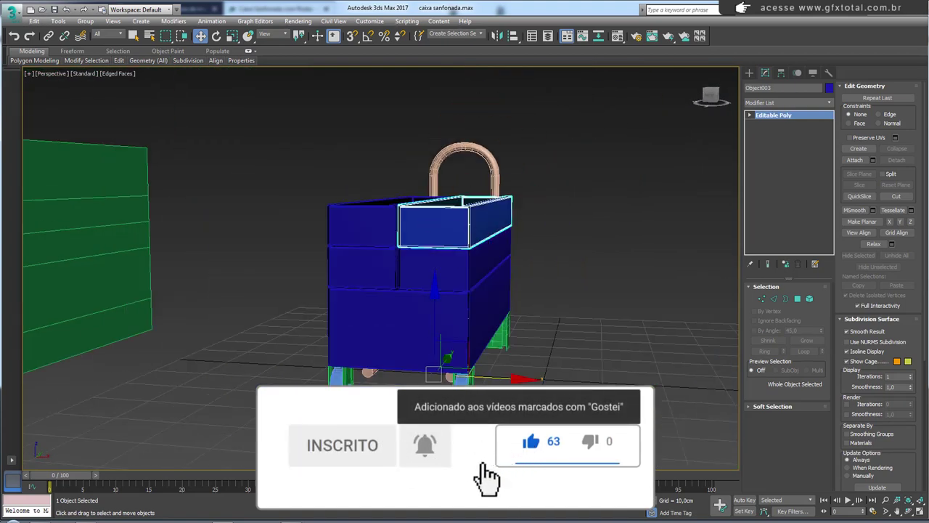
scroll(407, 264, up, 3)
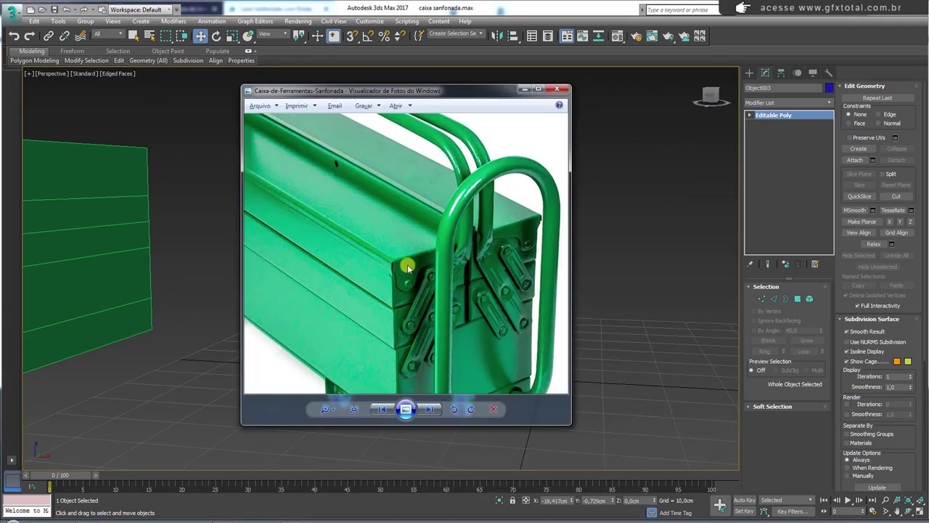
click(522, 90)
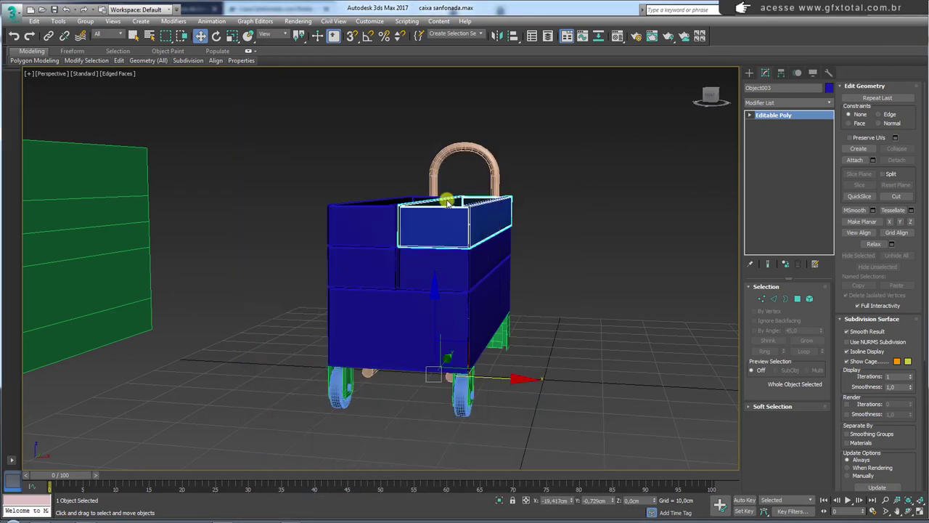
alt+middle_drag(453, 215, 469, 270)
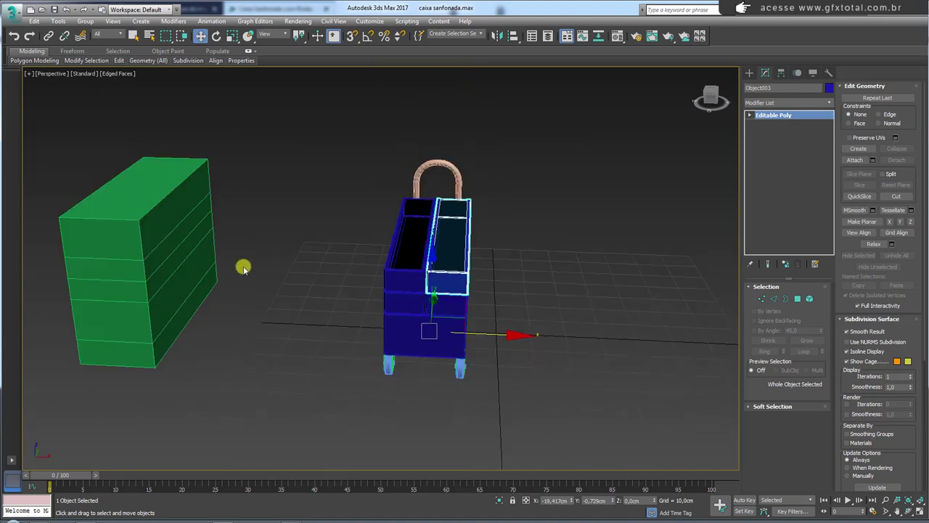
click(211, 294)
- Clone one copy of the green box, Box006, and align it onto the trolley
shift+drag(222, 324, 324, 328)
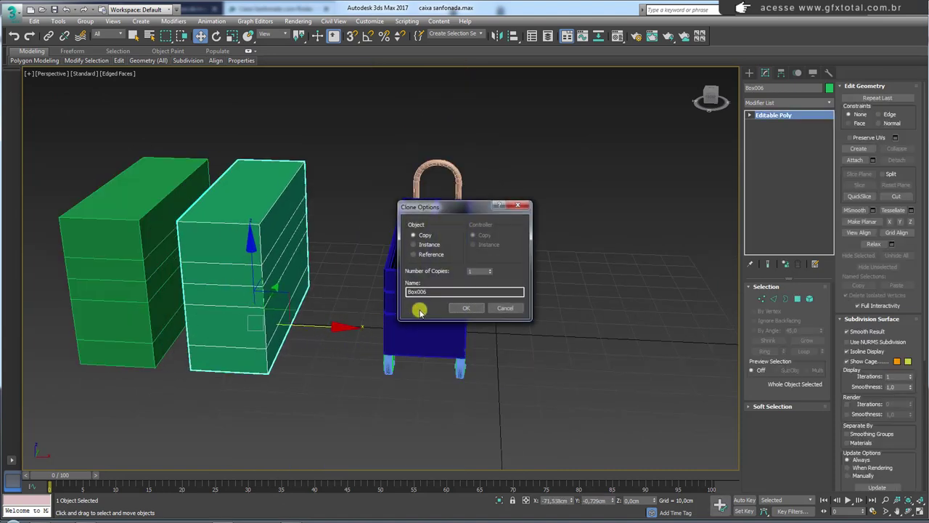
key(Return)
key(alt+a)
click(457, 293)
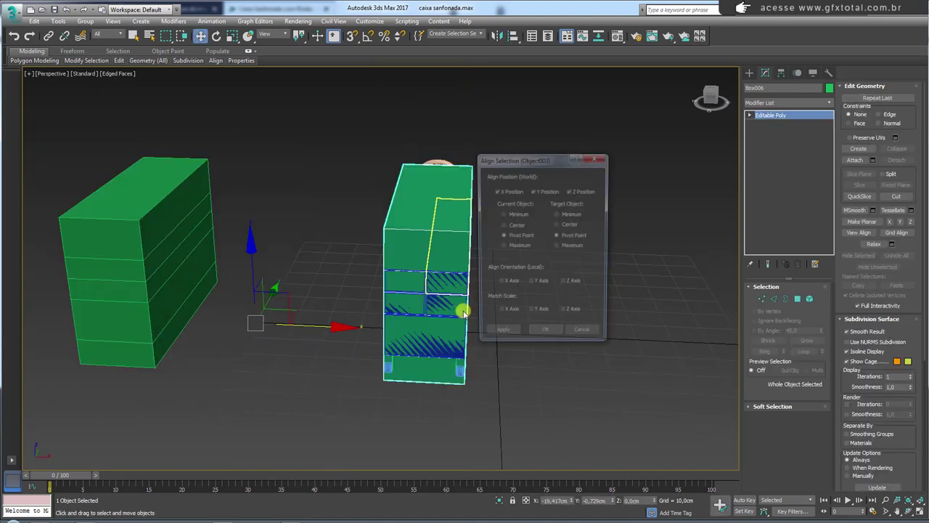
click(545, 335)
- Select an edge ring on Box006, convert it to polygons and invert the selection
click(774, 303)
alt+middle_drag(676, 278, 507, 233)
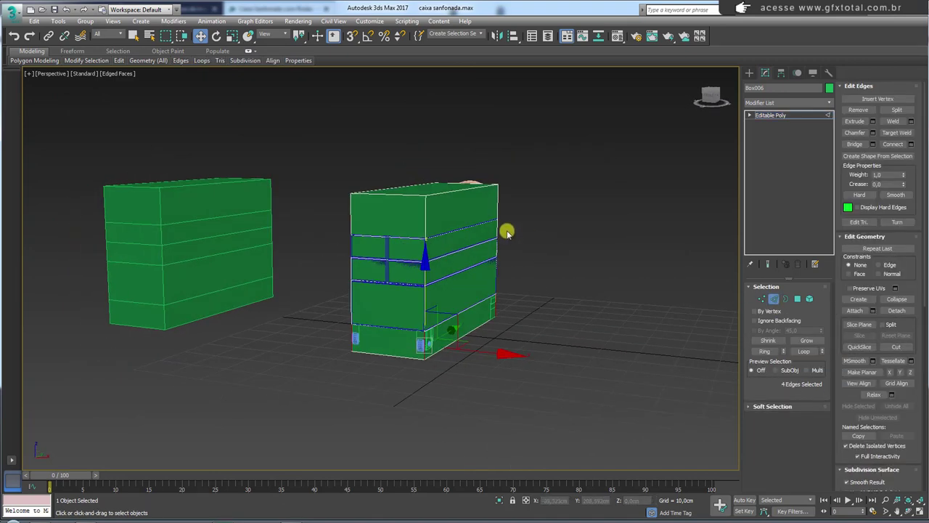
click(425, 249)
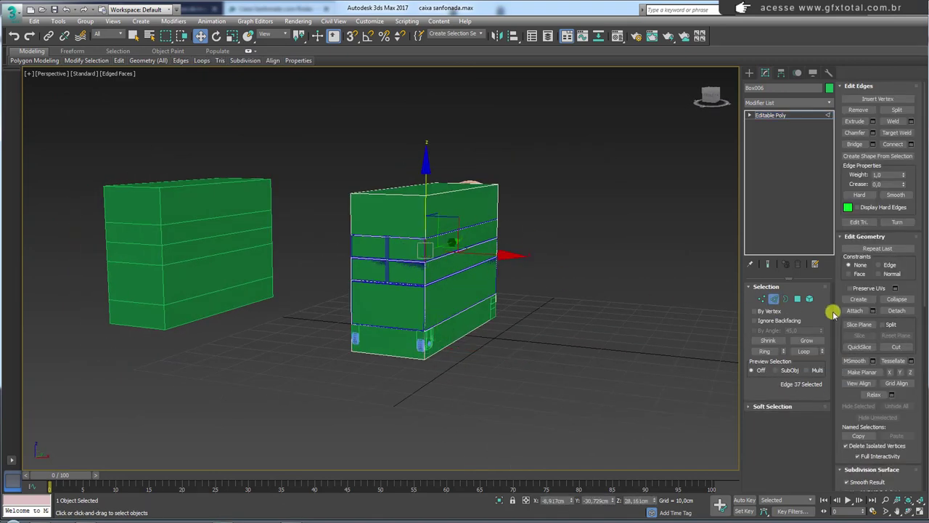
click(768, 348)
ctrl+click(797, 298)
key(ctrl+i)
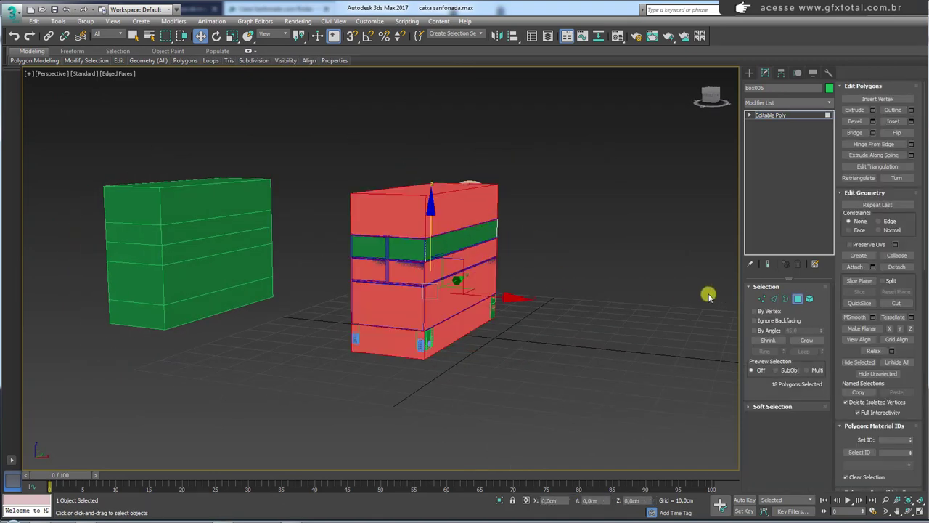
click(771, 115)
scroll(450, 244, up, 5)
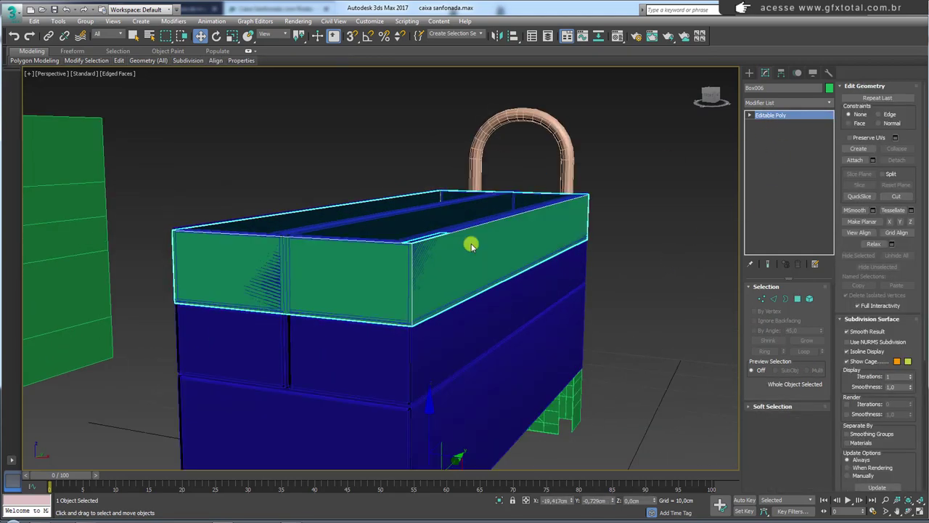
alt+middle_drag(450, 252, 470, 259)
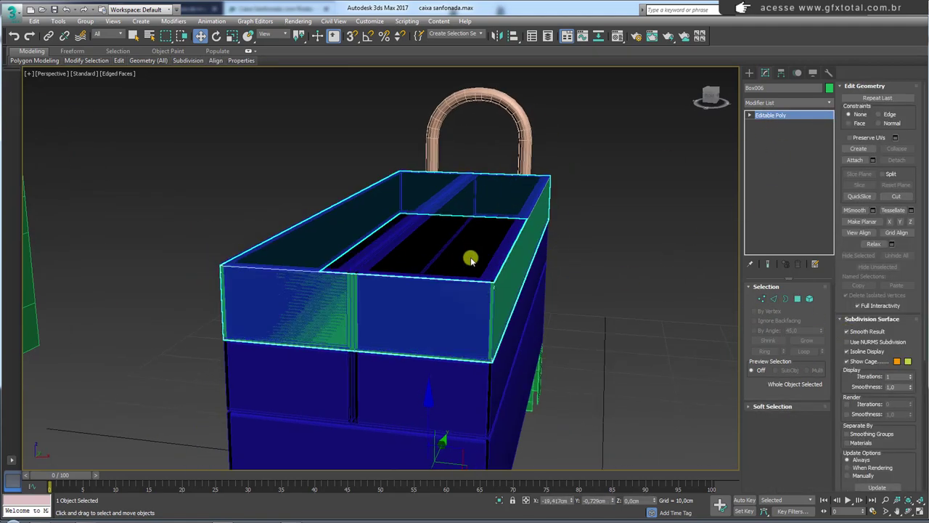
- Slide the four vertices at the band's left end to the trolley's middle
click(761, 298)
alt+middle_drag(523, 300, 382, 385)
drag(382, 385, 207, 100)
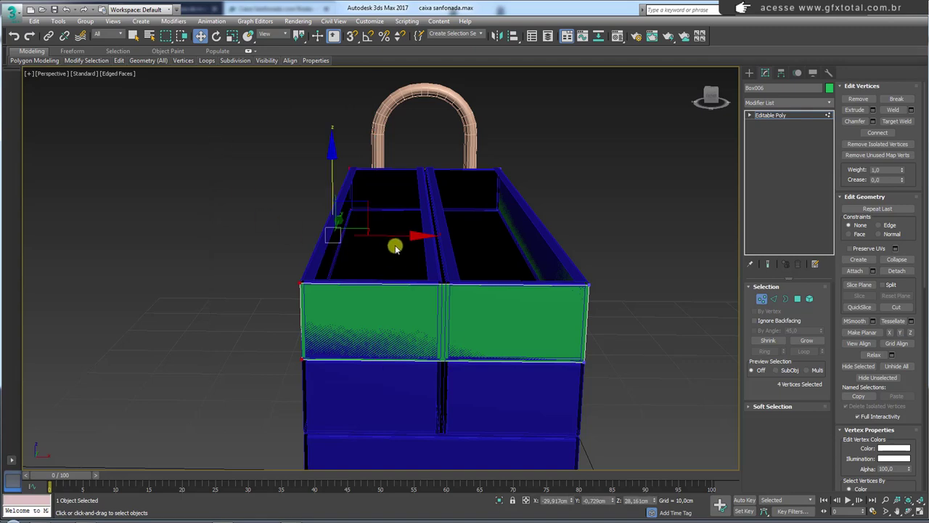
drag(407, 235, 494, 242)
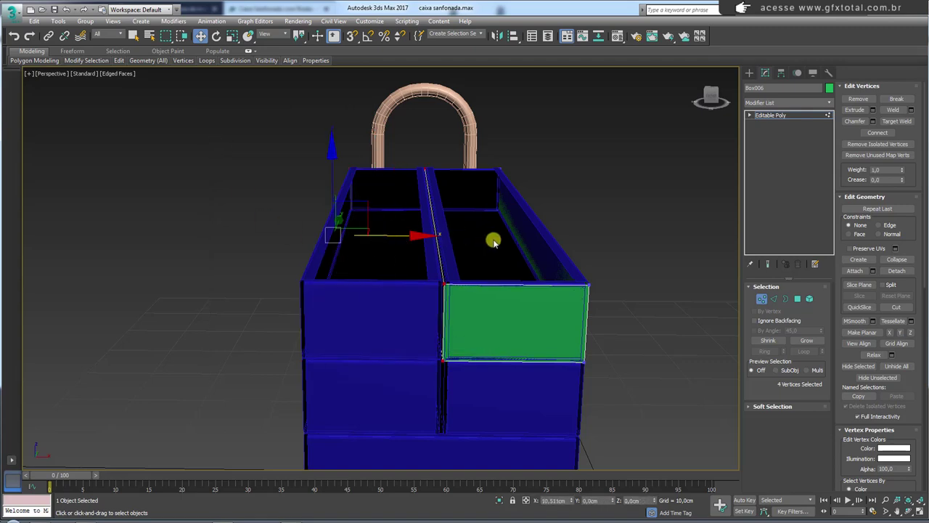
mouse_move(493, 241)
alt+middle_down()
mouse_move(670, 286)
mouse_move(753, 292)
alt+middle_up()
- Select a vertical lid edge, then clear the edge selection
click(797, 298)
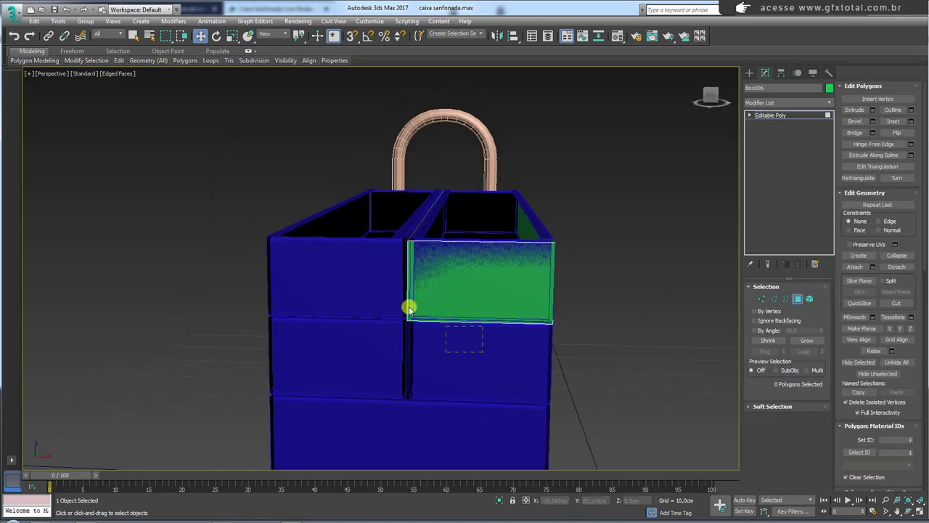
click(775, 300)
mouse_move(529, 246)
alt+middle_down()
mouse_move(448, 228)
mouse_move(492, 247)
mouse_move(512, 231)
alt+middle_up()
click(442, 235)
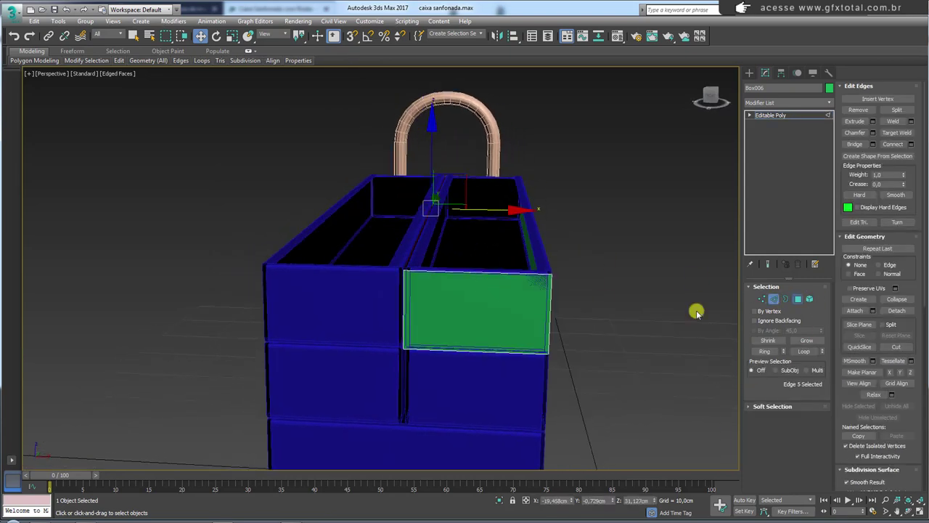
click(398, 191)
- Select the full top rim edge loop of the green lid panel
click(797, 299)
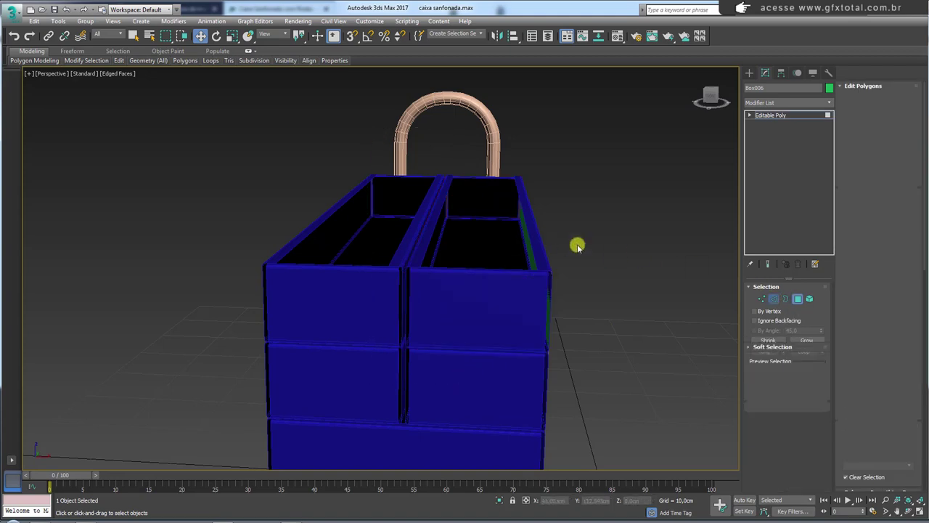
key(2)
click(543, 246)
alt+middle_drag(543, 247, 588, 219)
double_click(595, 215)
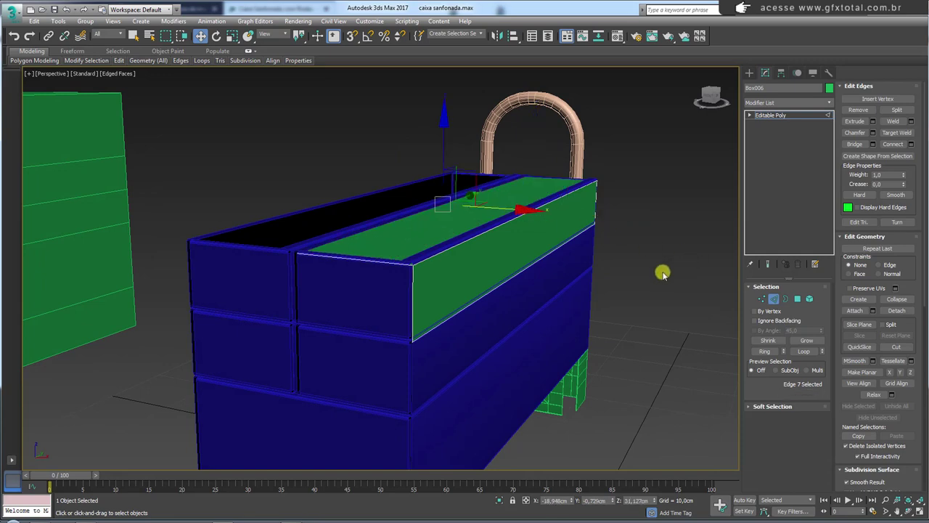
alt+middle_drag(606, 269, 638, 275)
- Raise the lid's top and front faces slightly, keeping only the front face selected
click(798, 298)
click(515, 243)
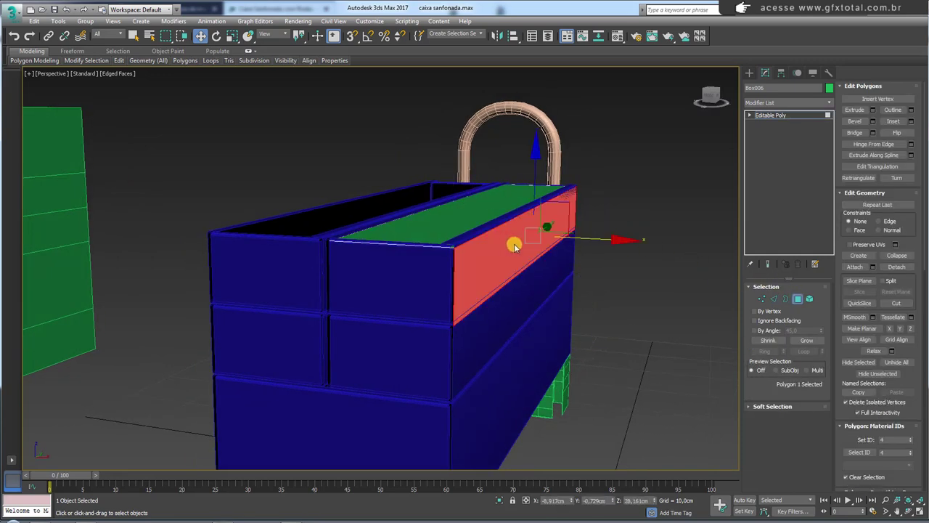
ctrl+click(485, 218)
drag(507, 168, 517, 161)
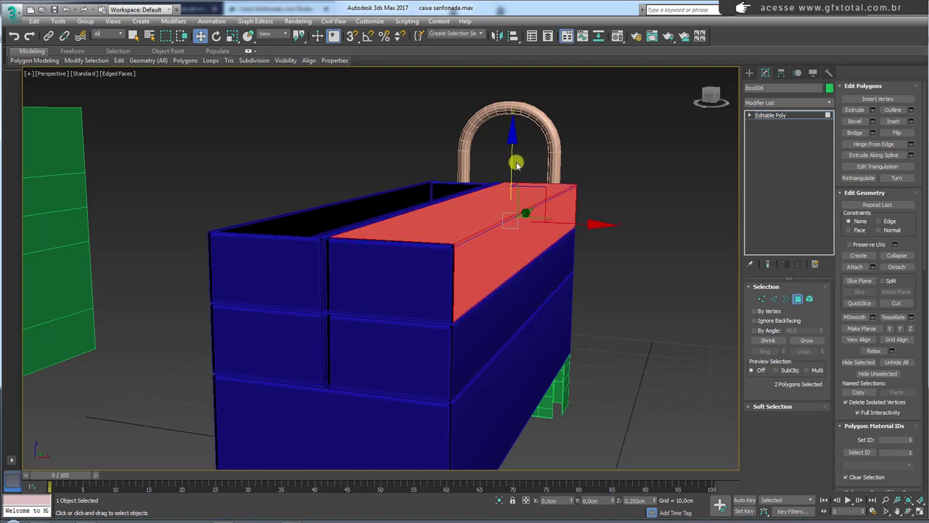
click(501, 260)
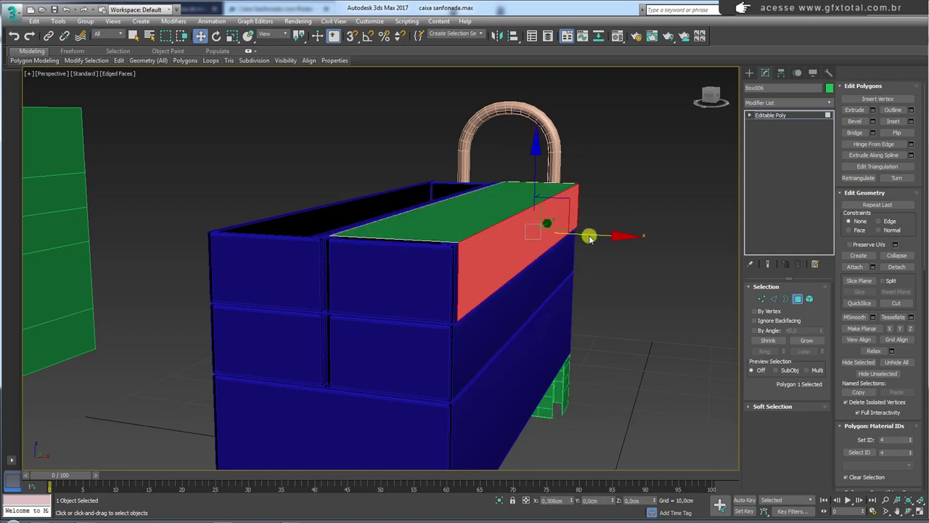
alt+middle_drag(578, 240, 539, 239)
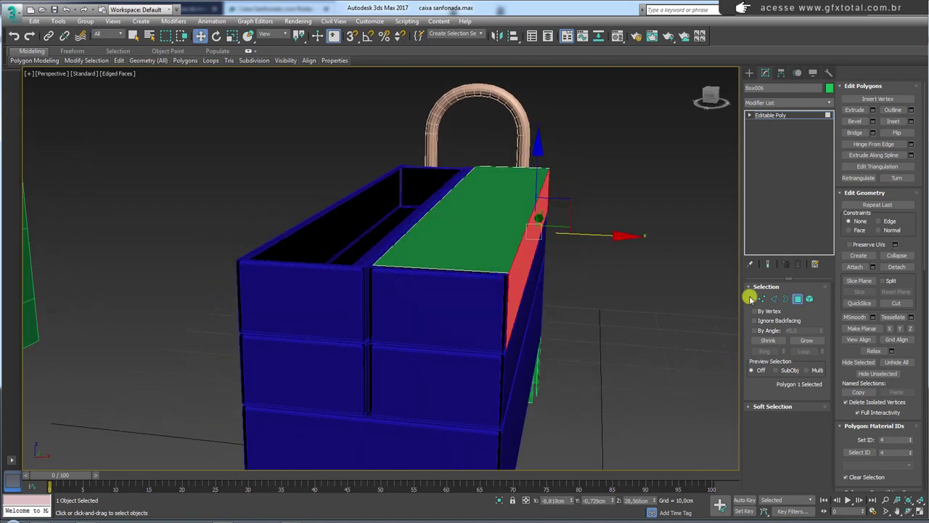
click(773, 299)
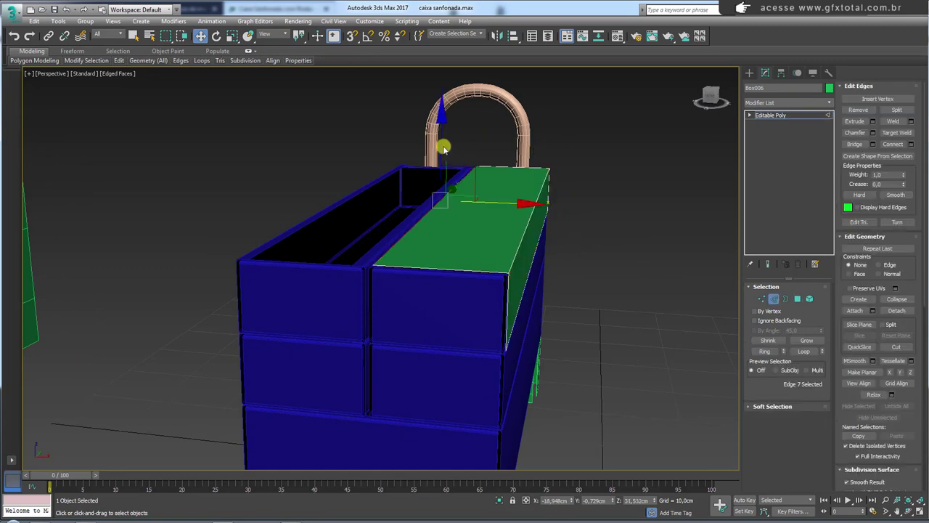
- Select the lid's inner long edge and compare it with the toolbox reference photo
ctrl+click(443, 131)
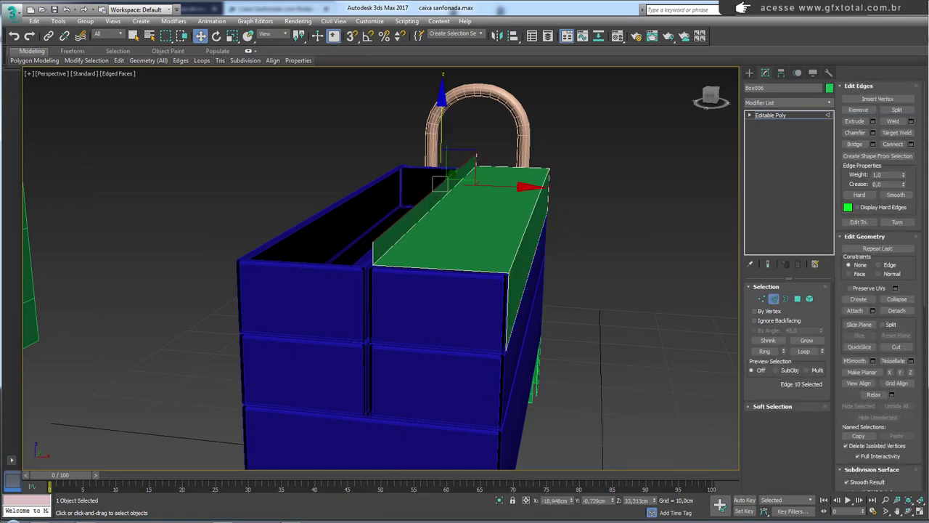
key(alt+Tab)
scroll(413, 220, down, 2)
scroll(365, 145, up, 3)
scroll(343, 174, up, 2)
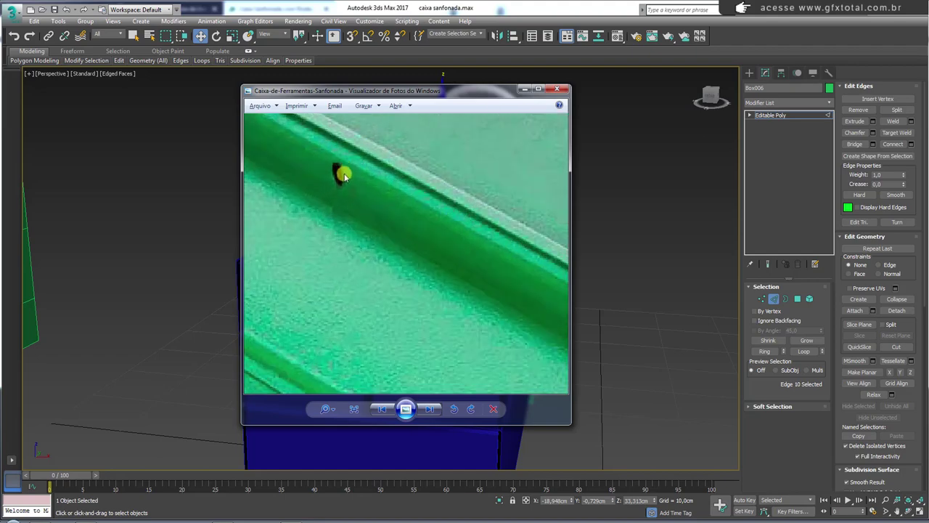
scroll(404, 206, down, 2)
scroll(400, 209, down, 2)
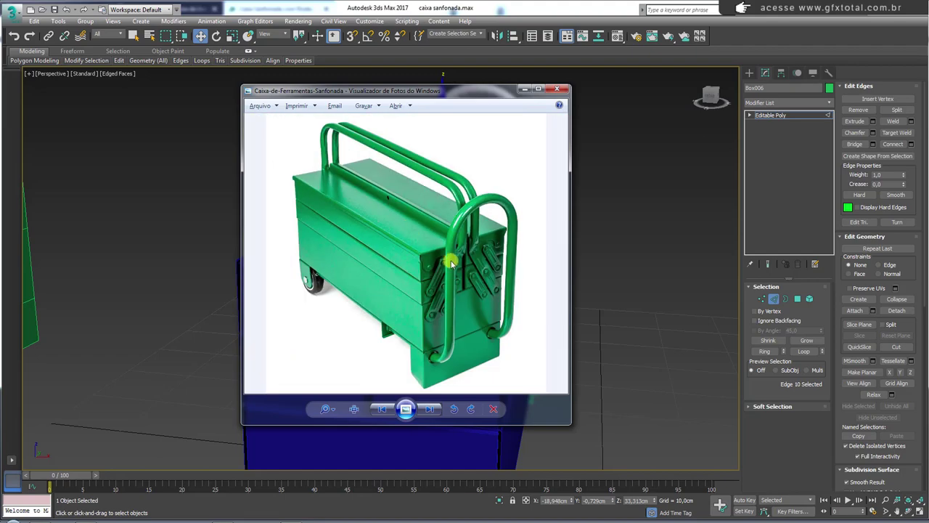
key(alt+Tab)
scroll(439, 225, up, 5)
scroll(440, 211, up, 2)
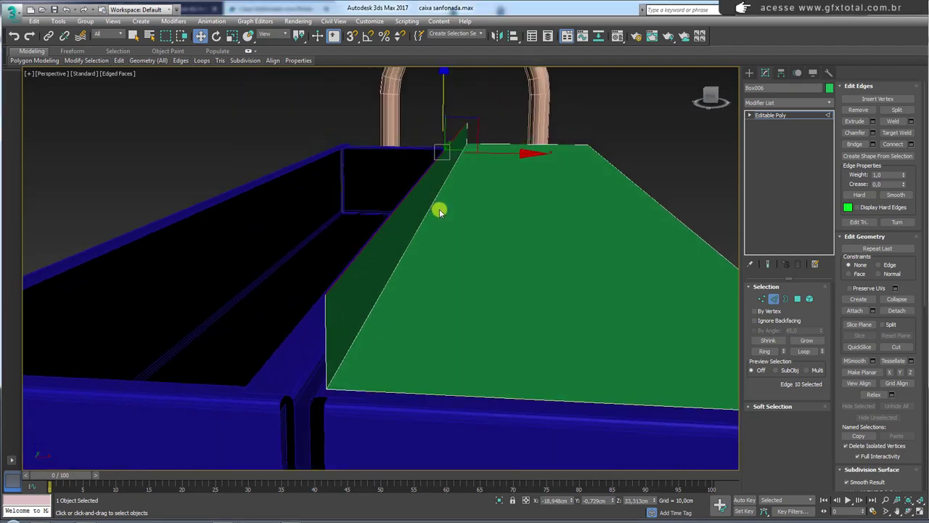
scroll(440, 210, up, 3)
scroll(442, 203, up, 2)
- Move the lip's top edge to shape the raised flange along the inner edge
click(499, 158)
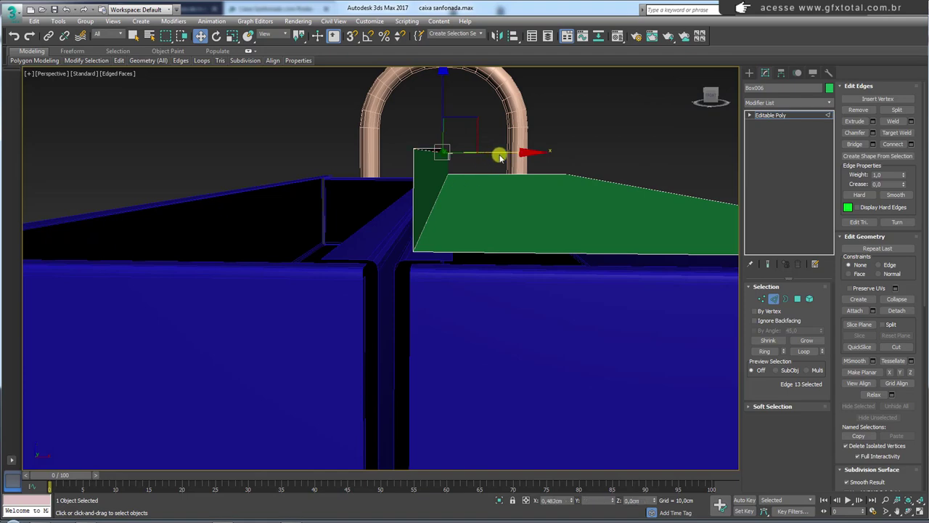
drag(503, 156, 470, 140)
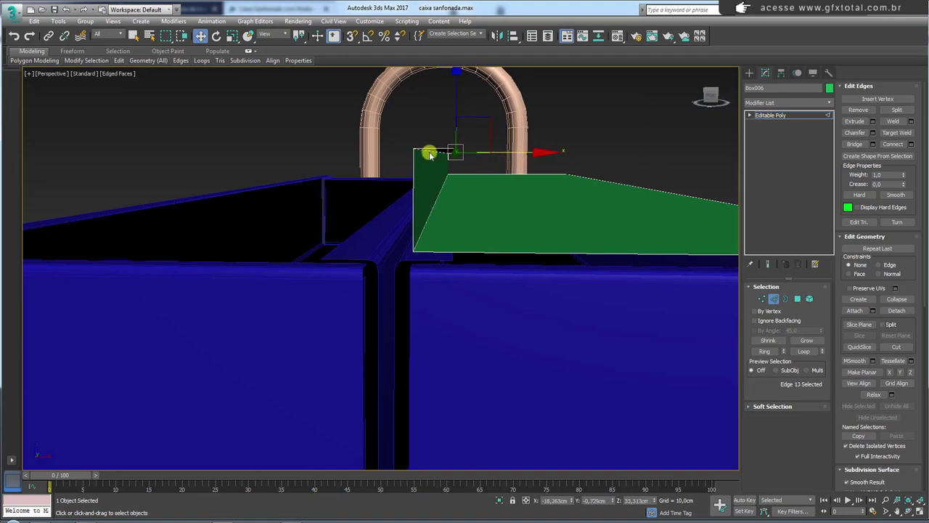
ctrl+click(430, 154)
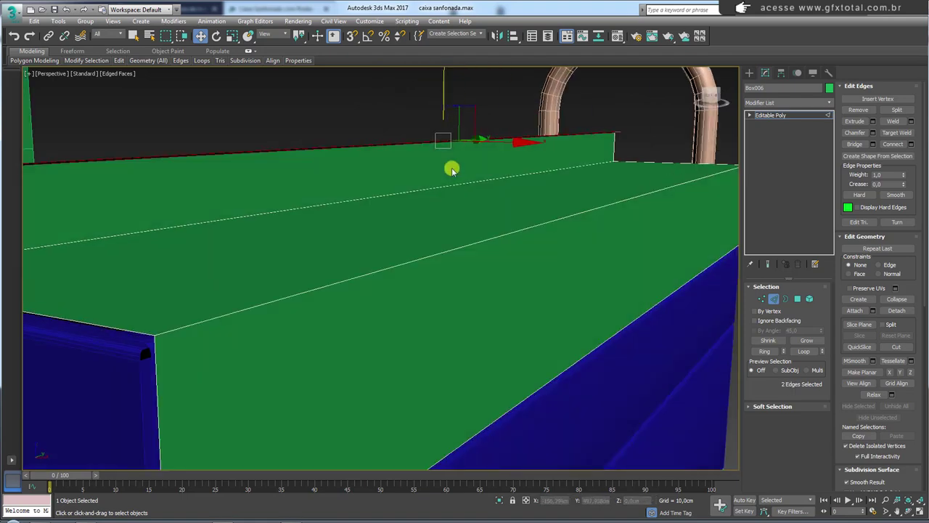
alt+middle_drag(445, 101, 452, 119)
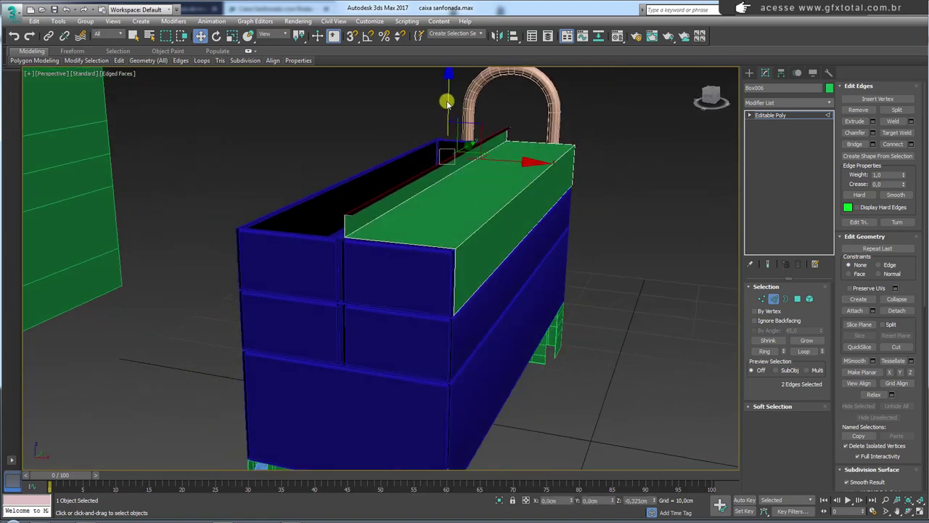
alt+middle_drag(472, 171, 453, 165)
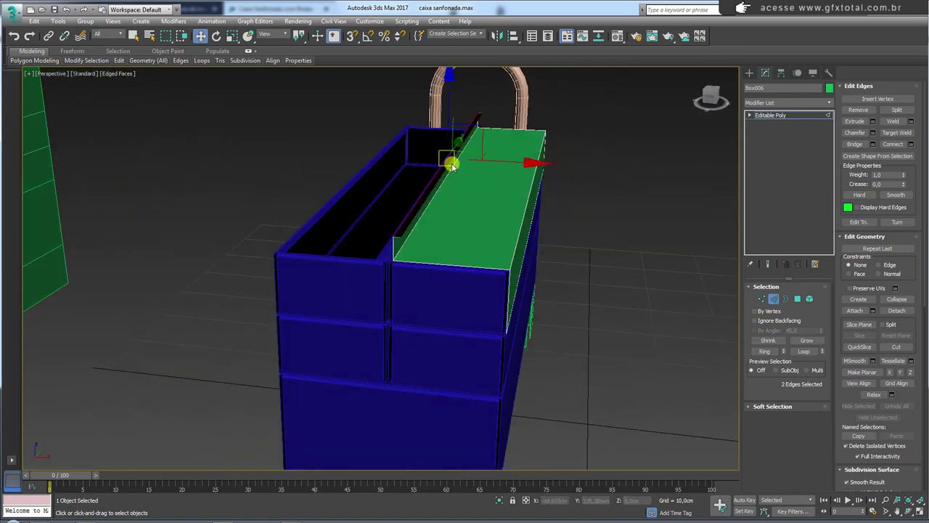
click(451, 165)
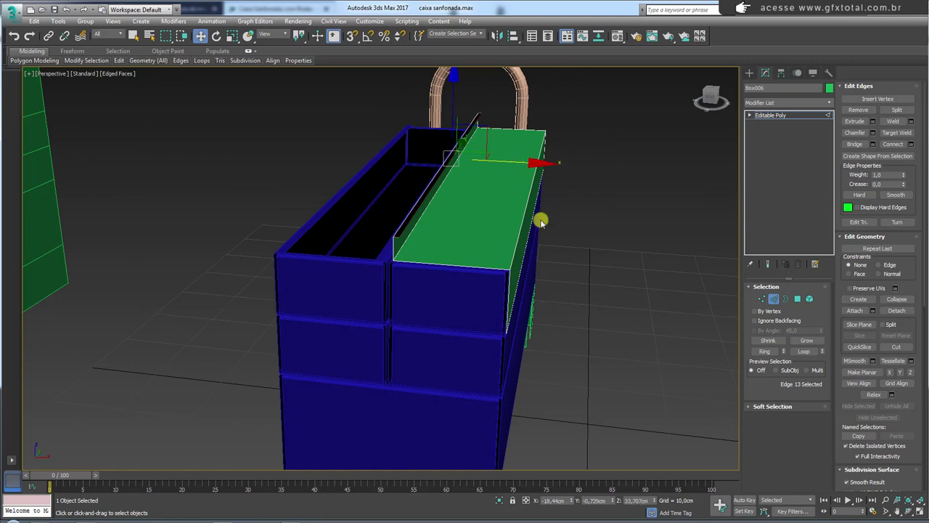
alt+middle_drag(541, 221, 502, 212)
- Select the lid's long front top edge and check it against the reference photo
click(445, 218)
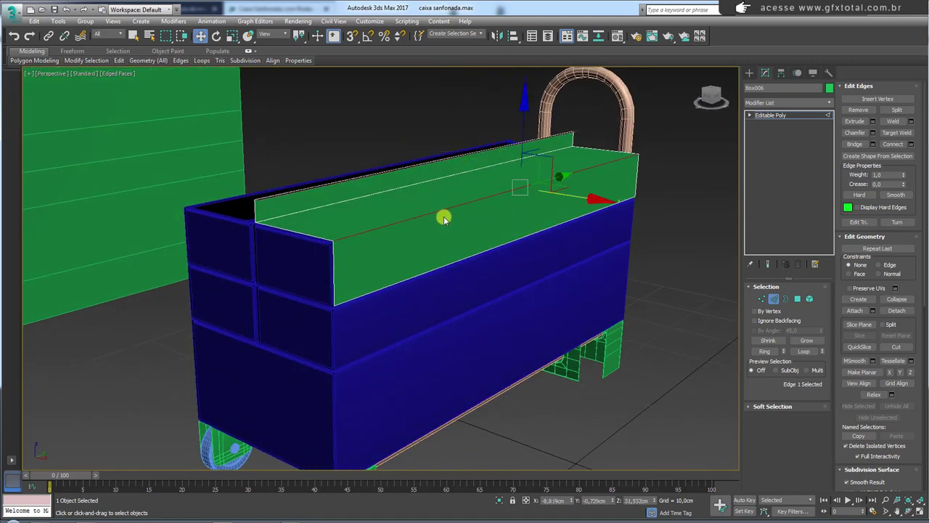
mouse_move(444, 218)
alt+middle_down()
mouse_move(466, 239)
mouse_move(425, 237)
alt+middle_up()
key(alt+Tab)
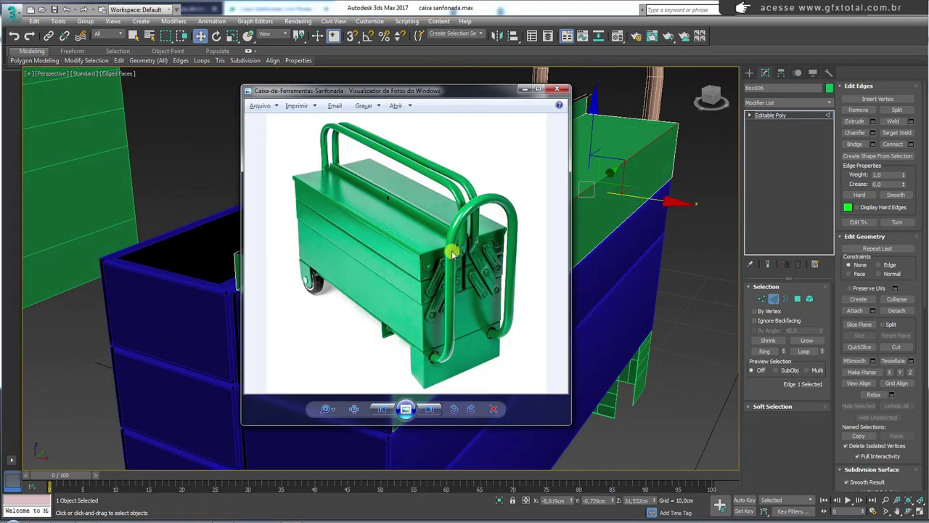
scroll(428, 232, up, 2)
scroll(415, 201, up, 1)
scroll(400, 232, up, 1)
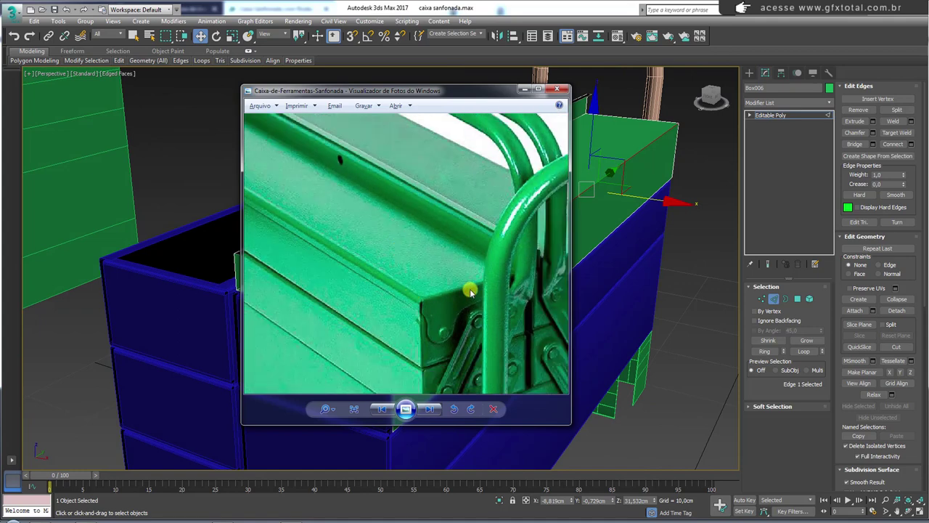
key(alt+Tab)
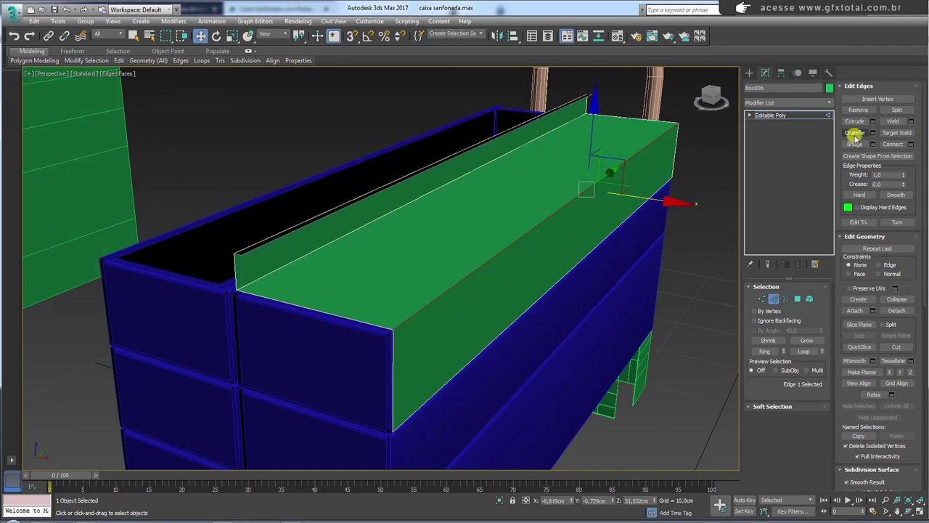
- Chamfer two long lid top edges by about 0,23cm with 3 segments
click(872, 132)
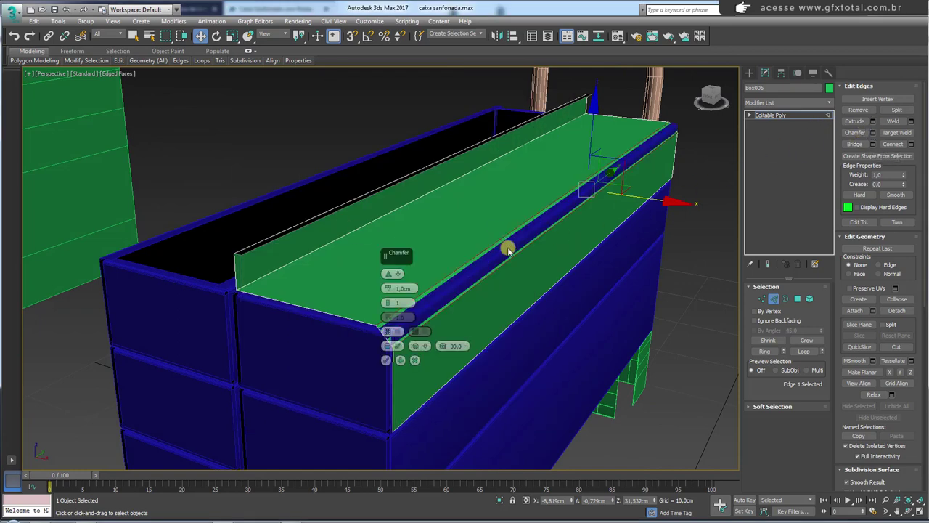
right_click(389, 291)
drag(390, 289, 390, 285)
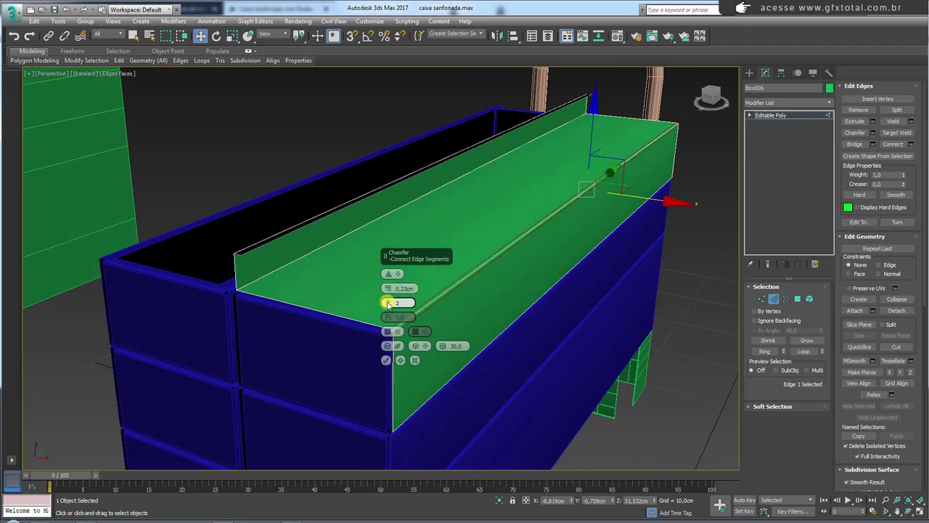
click(386, 359)
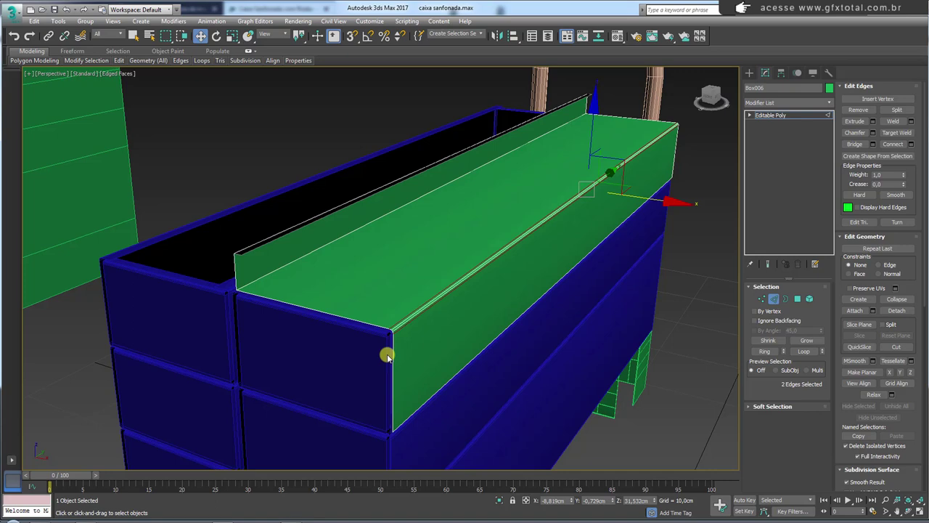
click(331, 243)
click(872, 133)
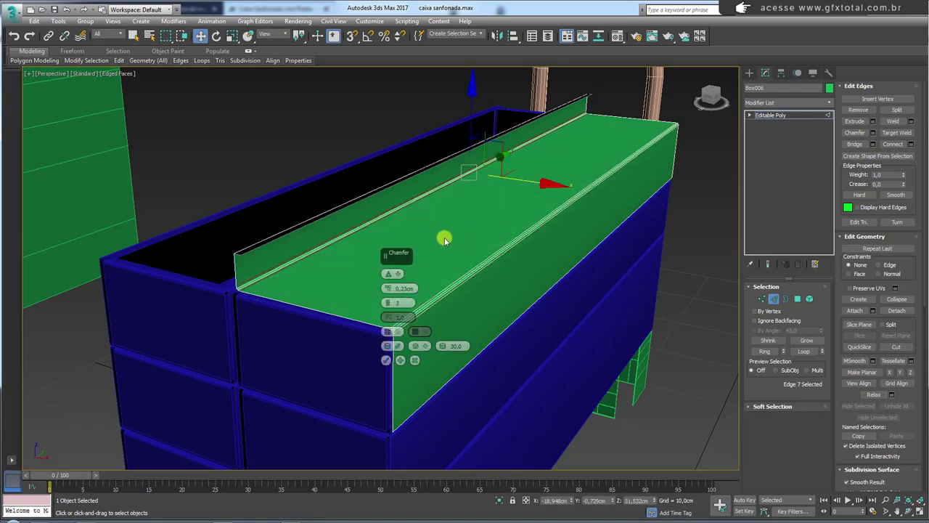
click(386, 359)
click(383, 323)
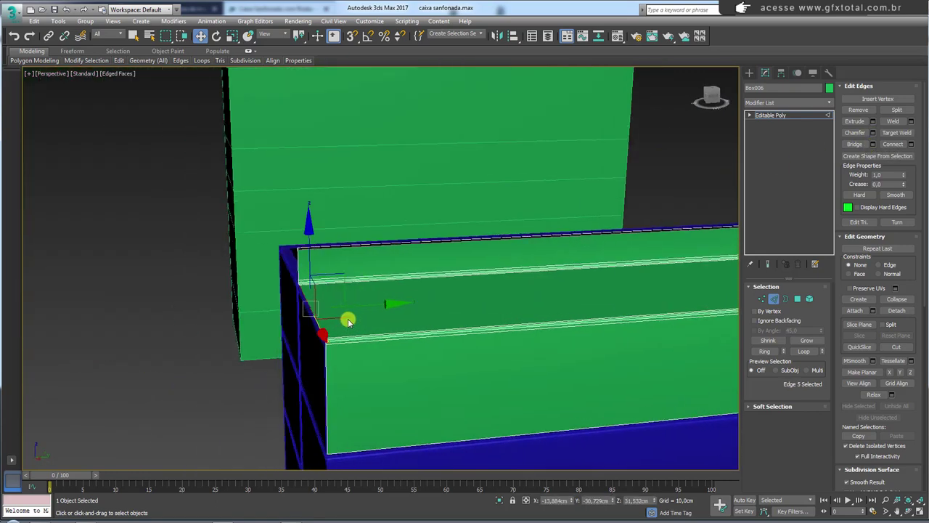
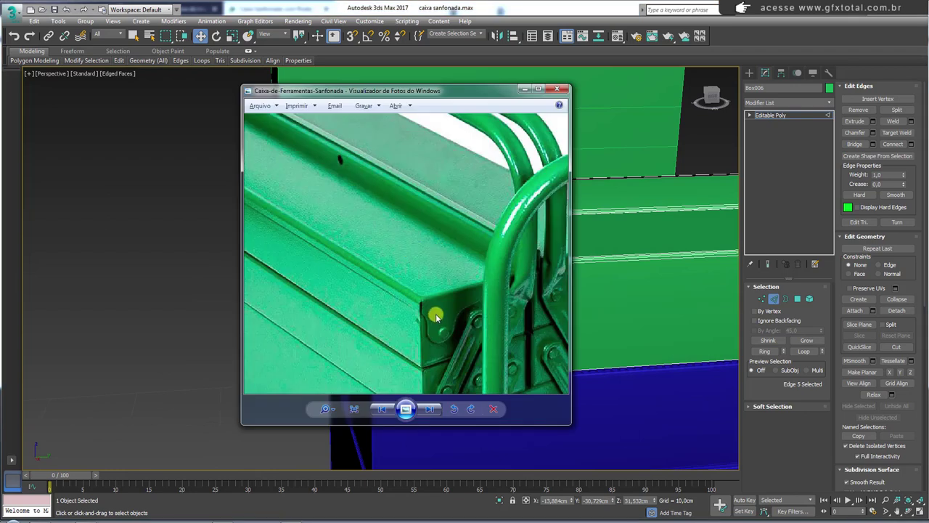
- Nudge the lid's front corner edge into place and give it a small 3-segment chamfer
scroll(377, 259, up, 3)
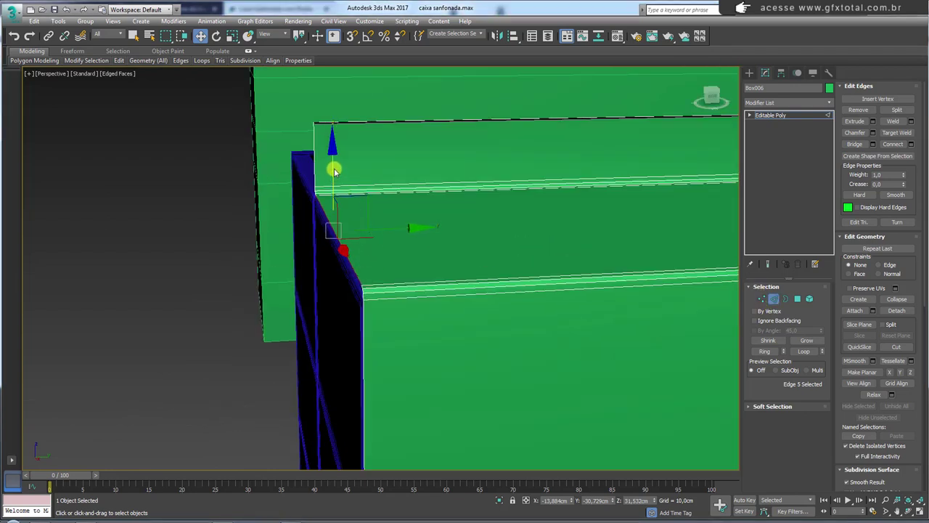
shift+drag(389, 232, 325, 205)
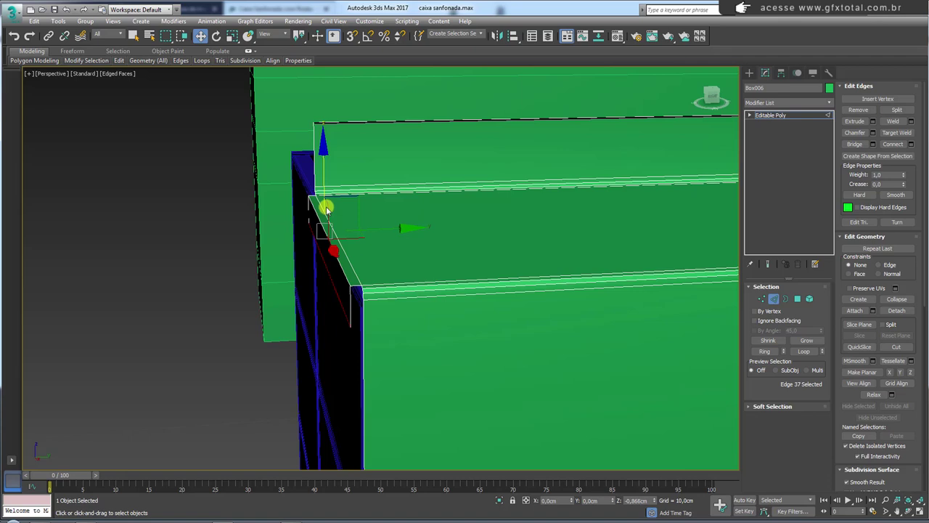
mouse_move(326, 210)
alt+middle_down()
mouse_move(334, 265)
mouse_move(369, 255)
alt+middle_up()
click(369, 259)
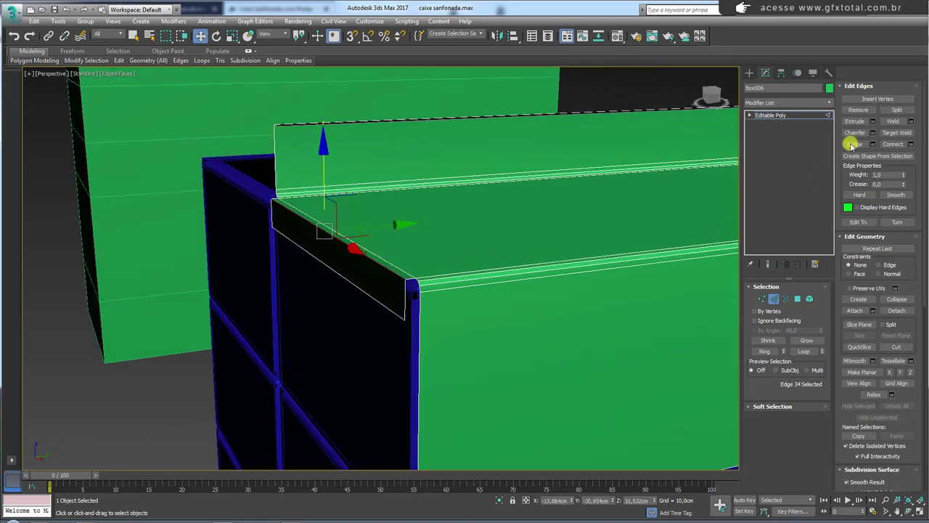
click(871, 133)
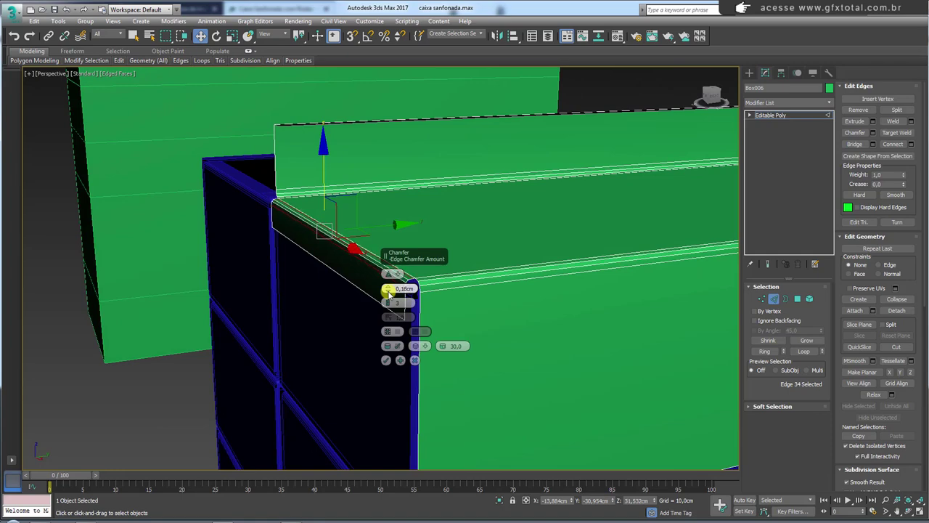
drag(388, 291, 390, 294)
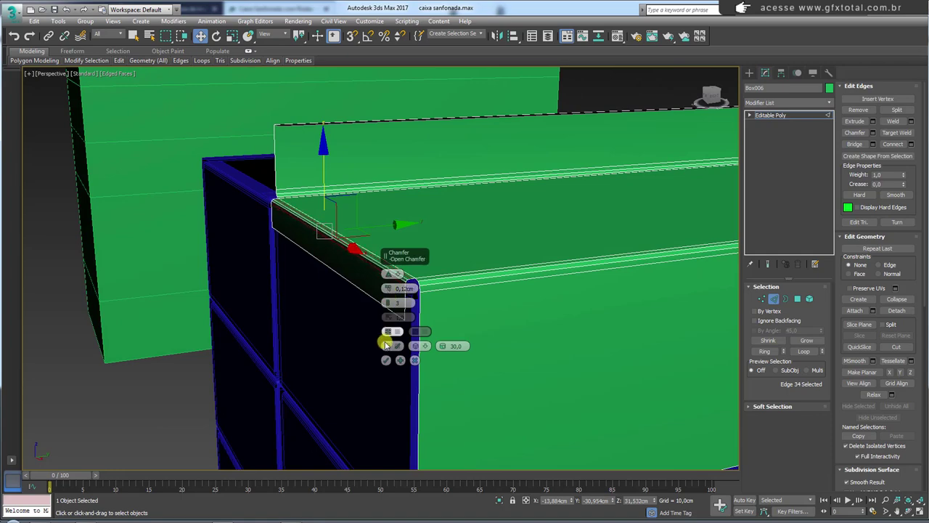
click(386, 359)
mouse_move(385, 359)
alt+middle_down()
mouse_move(440, 326)
mouse_move(409, 303)
mouse_move(450, 313)
mouse_move(461, 327)
alt+middle_up()
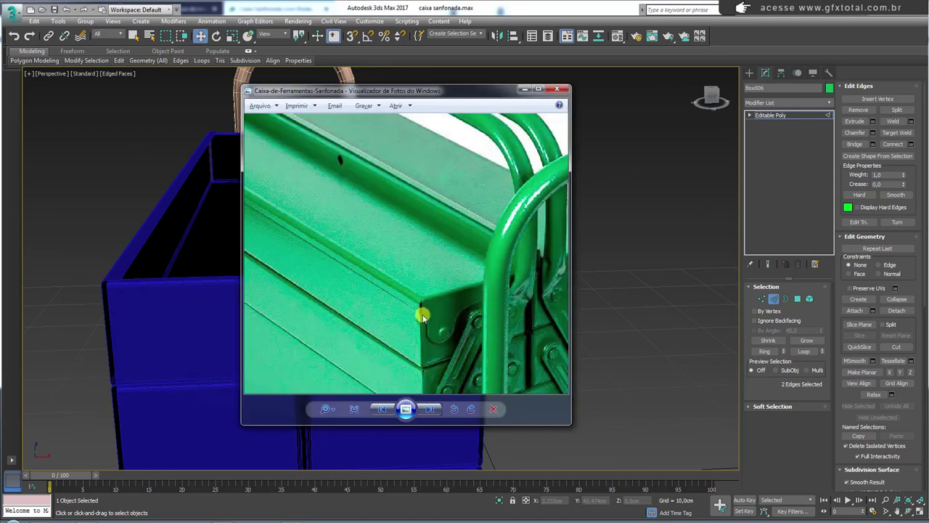
- Add an edge loop across the green lid top with Ring and Connect
key(alt+Tab)
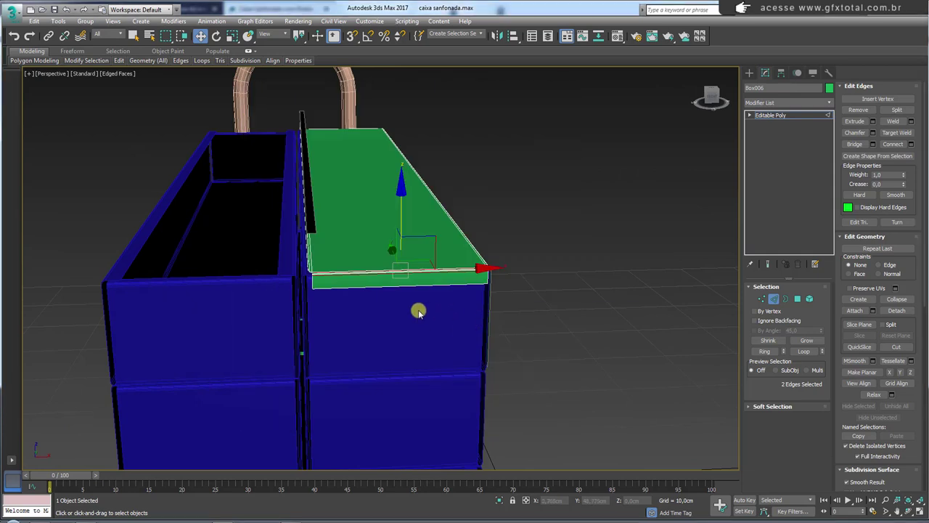
click(396, 288)
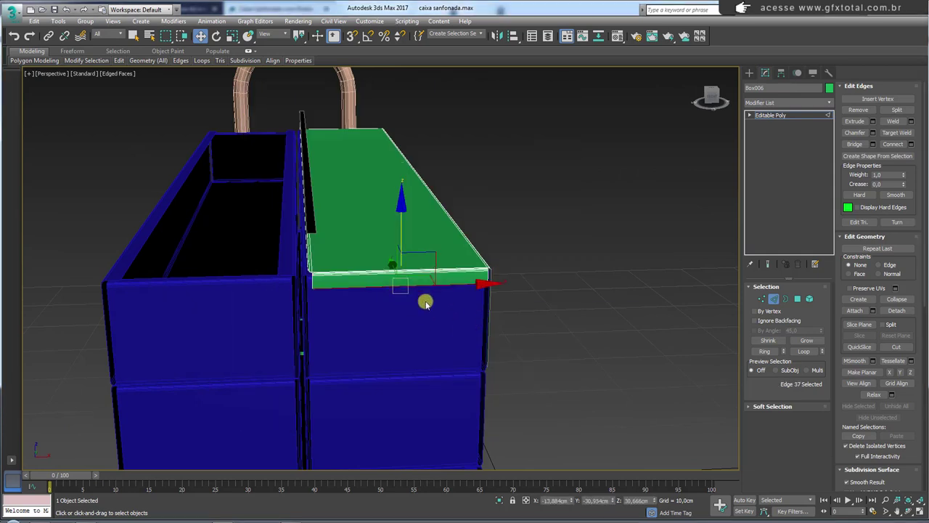
click(764, 350)
click(893, 144)
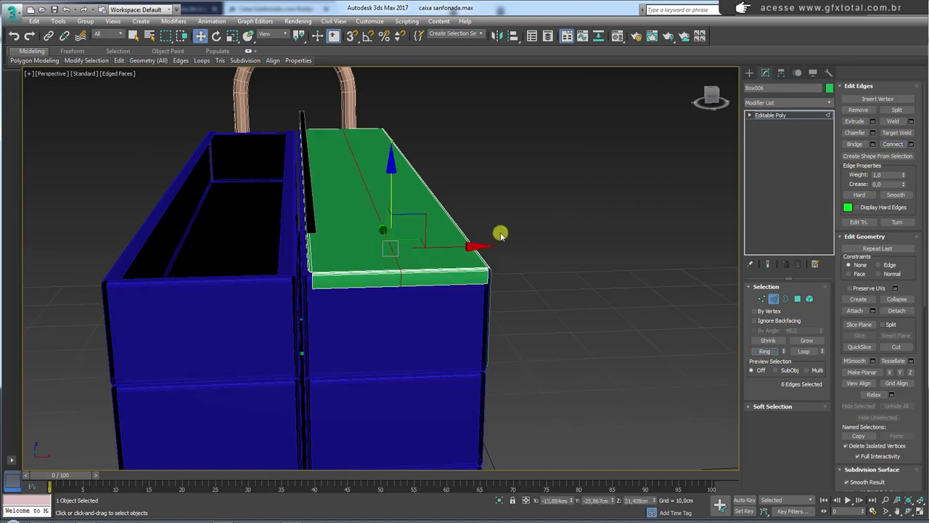
- Raise the lower lid face's edge on Z to flatten the green face
click(361, 288)
alt+middle_drag(361, 288, 353, 286)
mouse_move(438, 294)
alt+middle_down()
mouse_move(460, 294)
mouse_move(427, 275)
alt+middle_up()
click(525, 345)
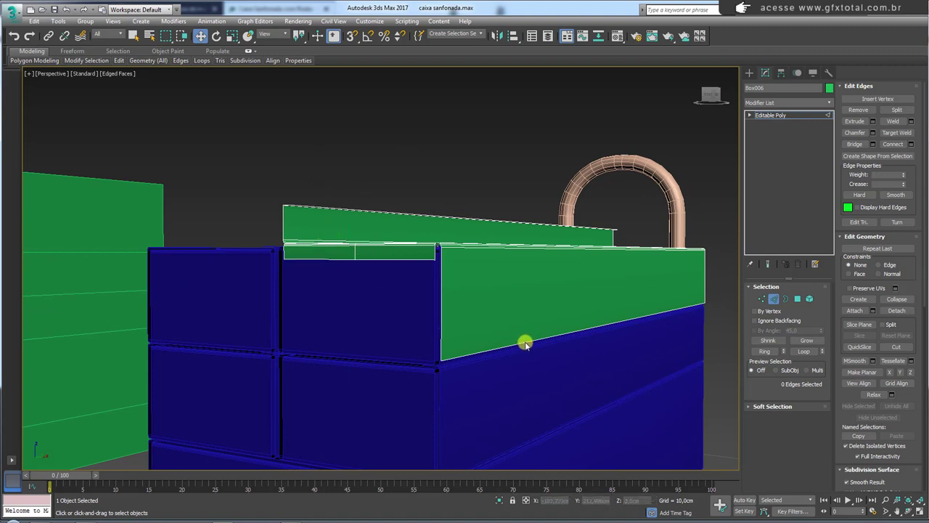
drag(620, 279, 629, 211)
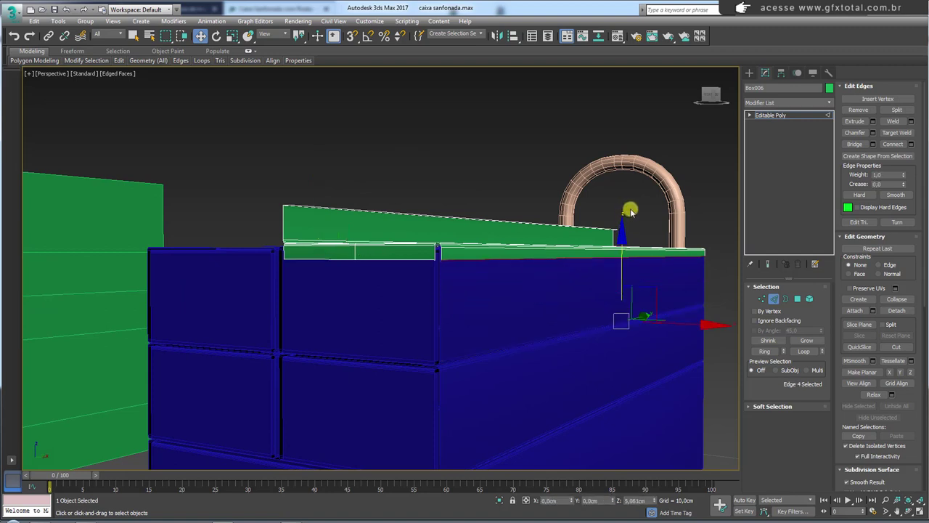
- Extend a new flap face down from the lid's bottom front edge and ring-select its edges
click(406, 260)
click(404, 260)
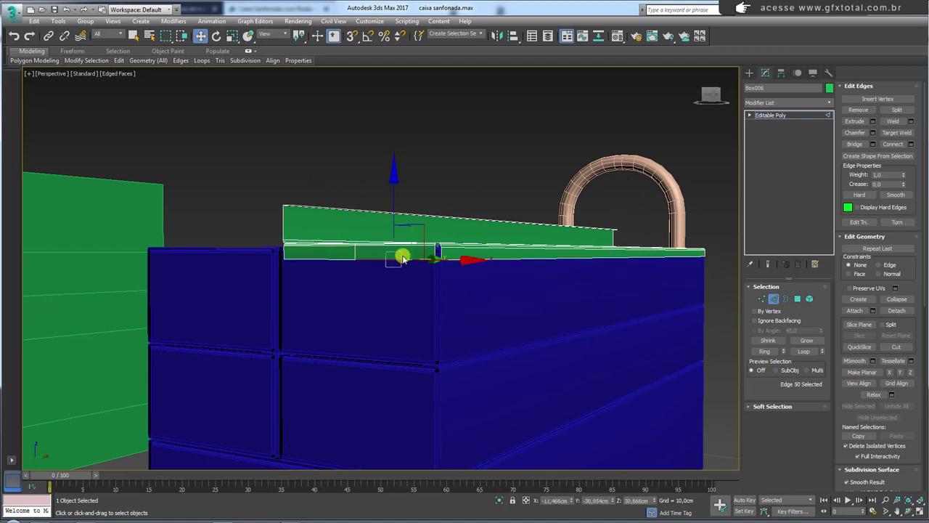
shift+drag(393, 207, 404, 275)
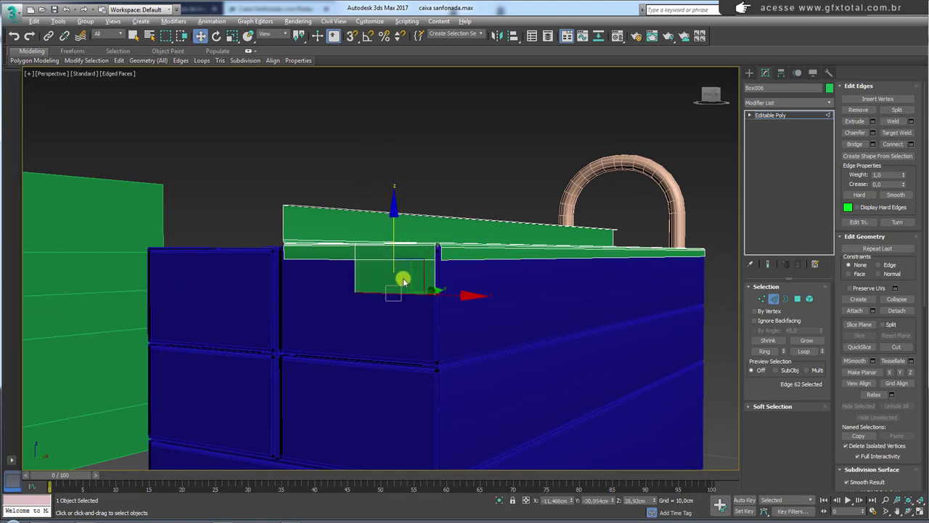
alt+middle_drag(404, 275, 820, 278)
click(764, 352)
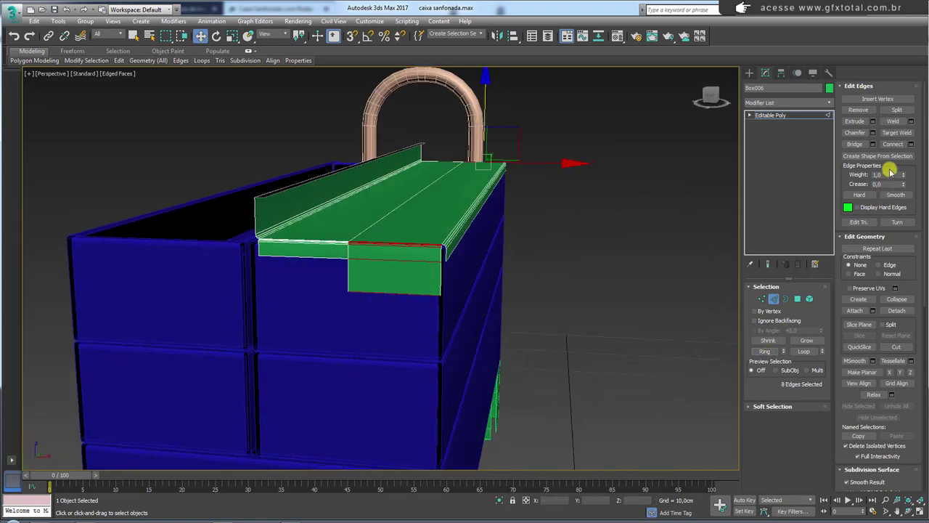
- Pull the flap's bottom middle vertex down into a point
mouse_move(720, 303)
alt+middle_down()
mouse_move(523, 324)
mouse_move(732, 315)
alt+middle_up()
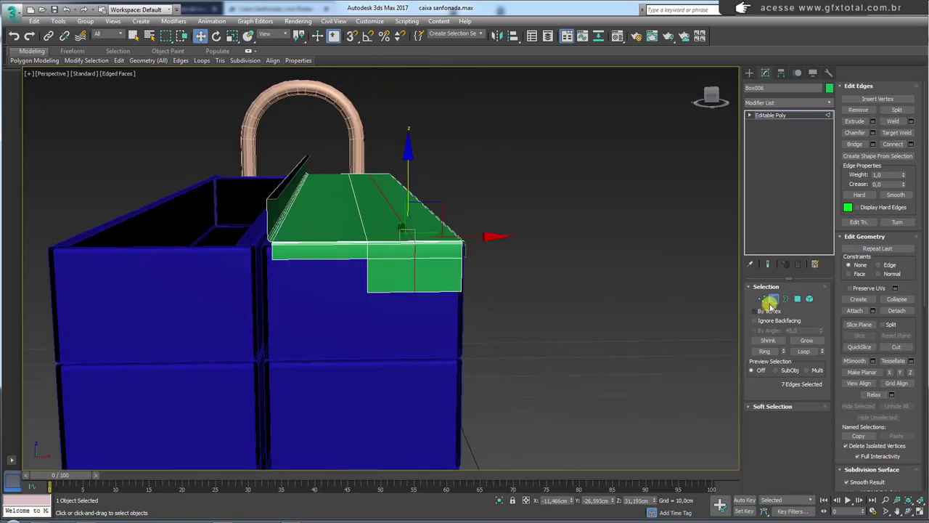
click(762, 299)
click(414, 292)
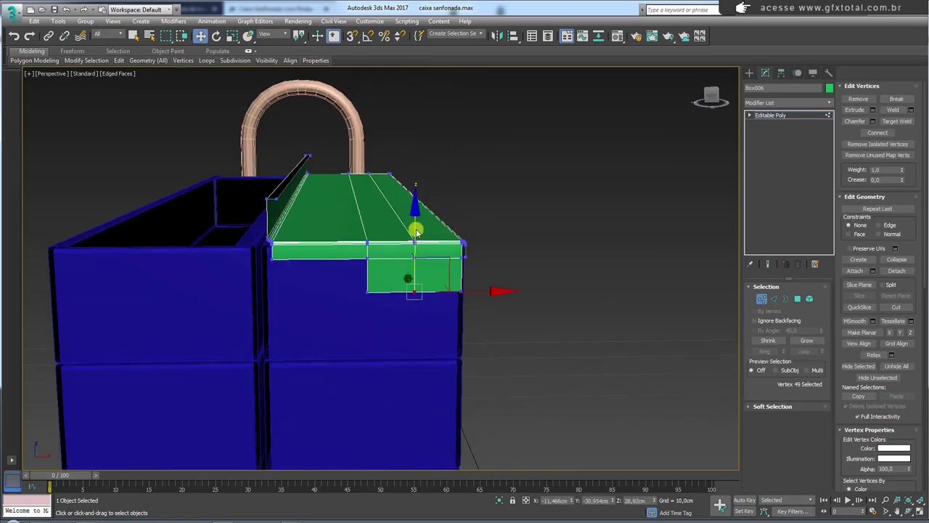
drag(411, 276, 411, 265)
- Reposition the flap's lower left vertex against the reference photo to taper the flap
click(370, 294)
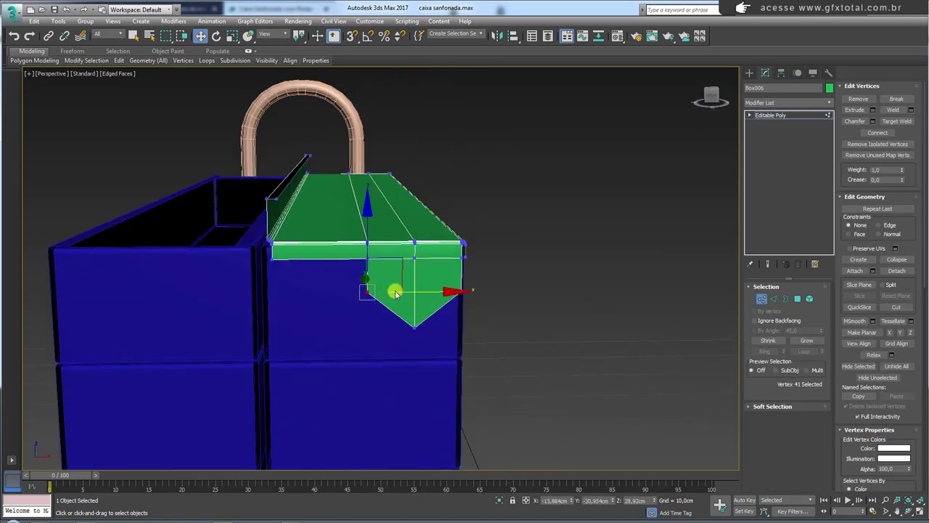
scroll(394, 290, up, 3)
drag(404, 249, 387, 242)
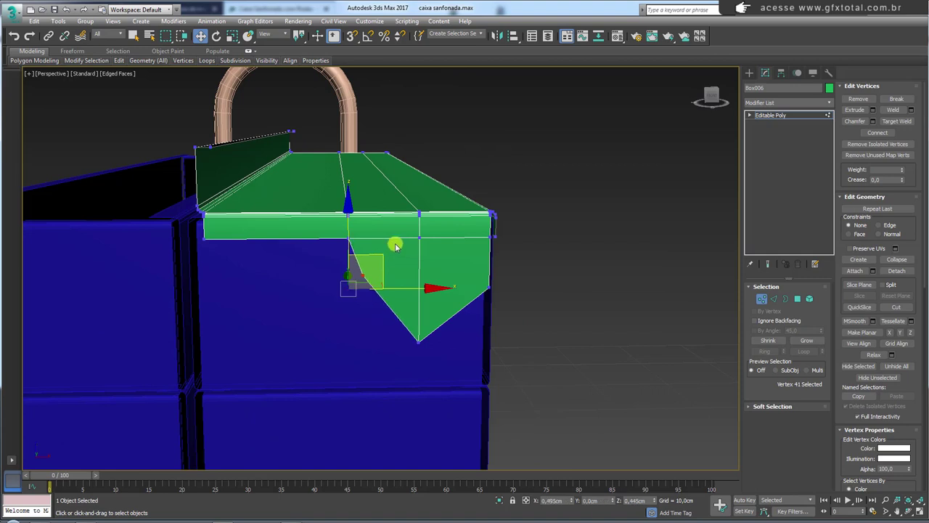
click(307, 518)
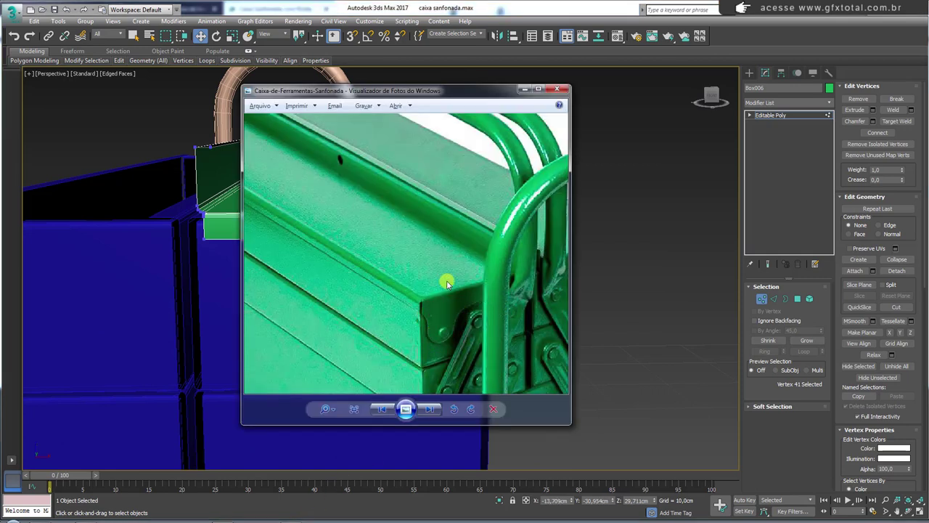
drag(378, 244, 410, 275)
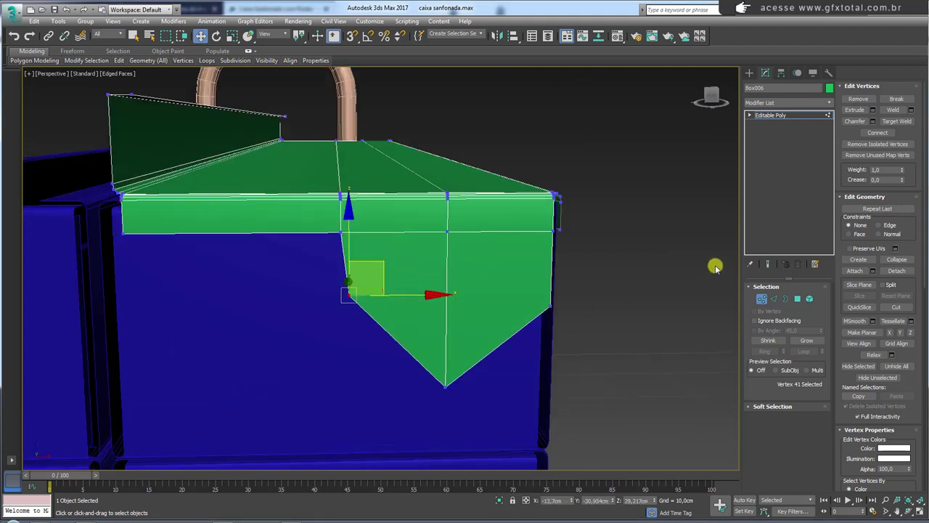
click(774, 298)
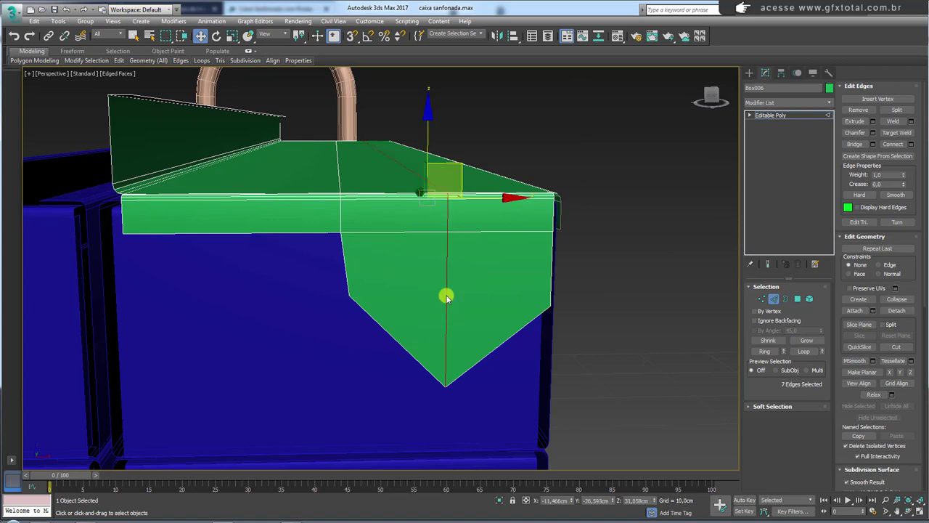
- Widen the chamfer on the flap's selected edges to round off its point
click(873, 133)
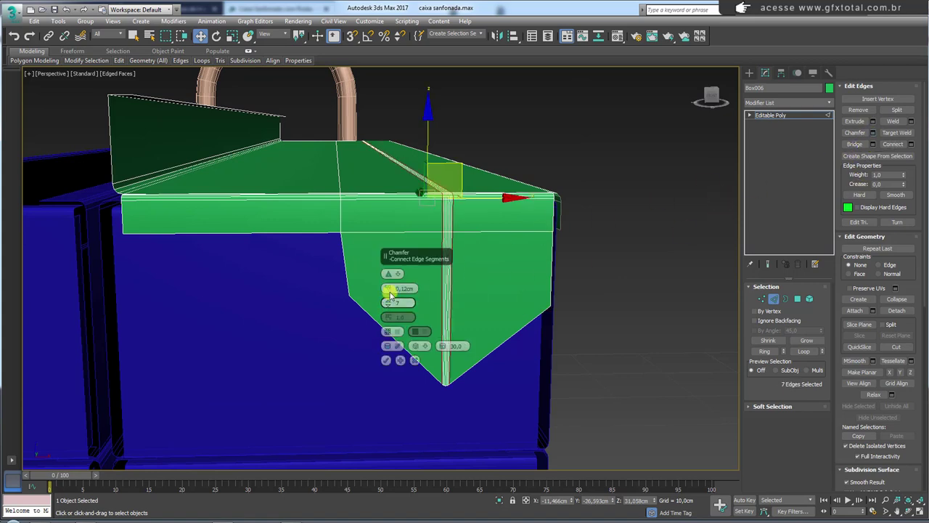
mouse_move(389, 304)
mouse_down()
mouse_move(398, 289)
mouse_move(389, 315)
mouse_up()
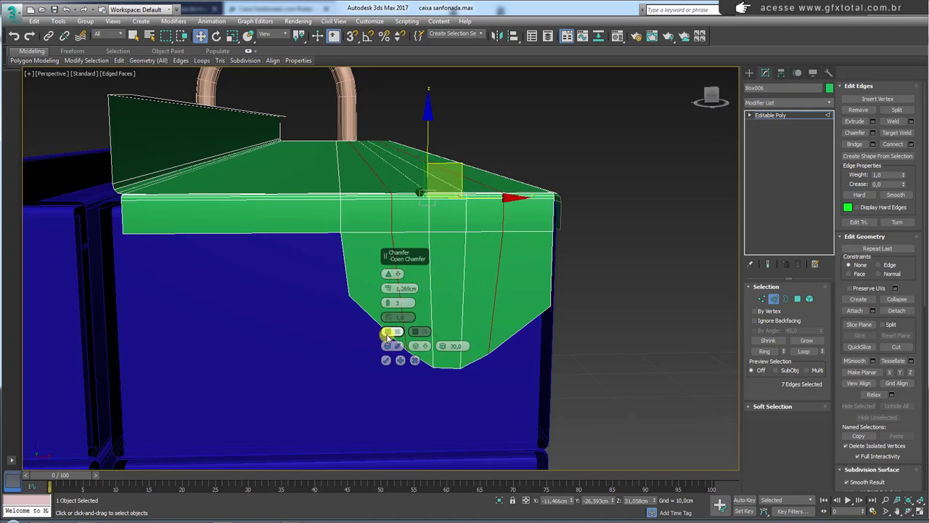
click(387, 364)
- Pull the flap's lower corner vertices up and to the left
click(762, 300)
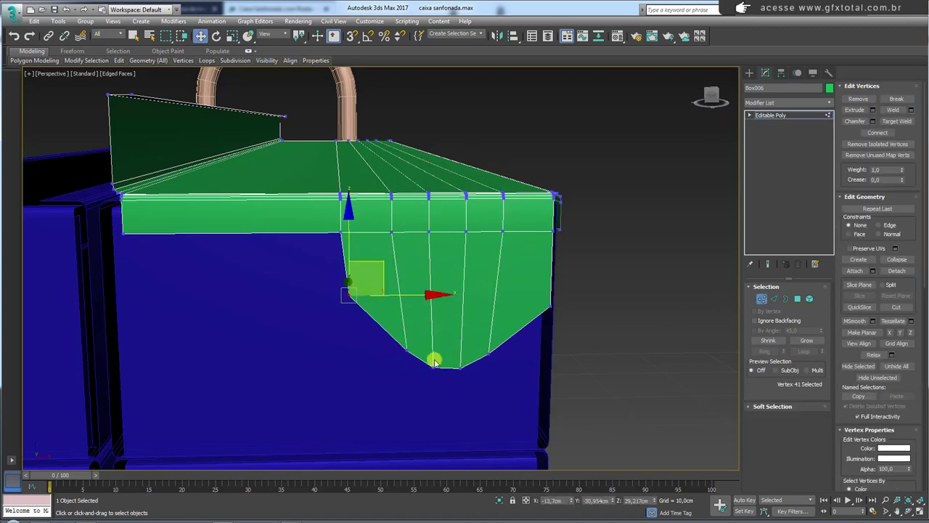
click(408, 354)
drag(431, 320, 400, 260)
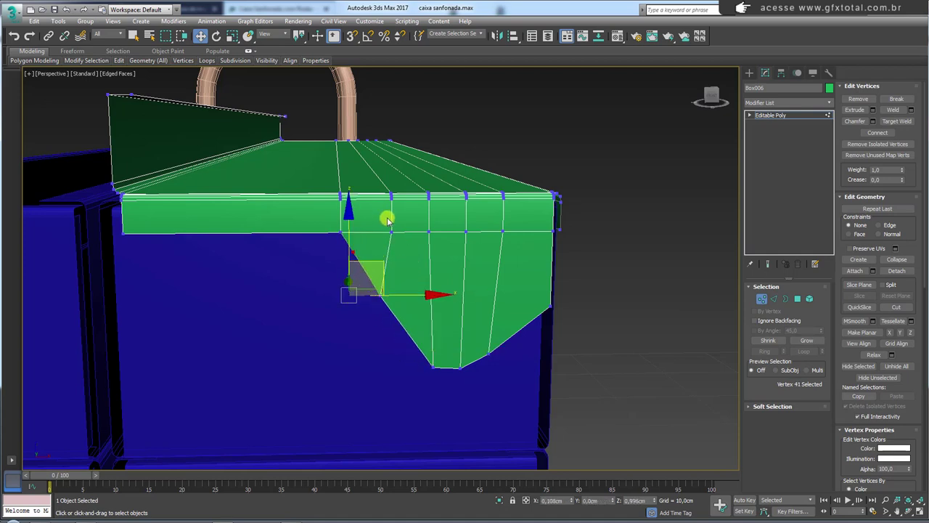
drag(346, 298, 385, 218)
drag(378, 297, 383, 267)
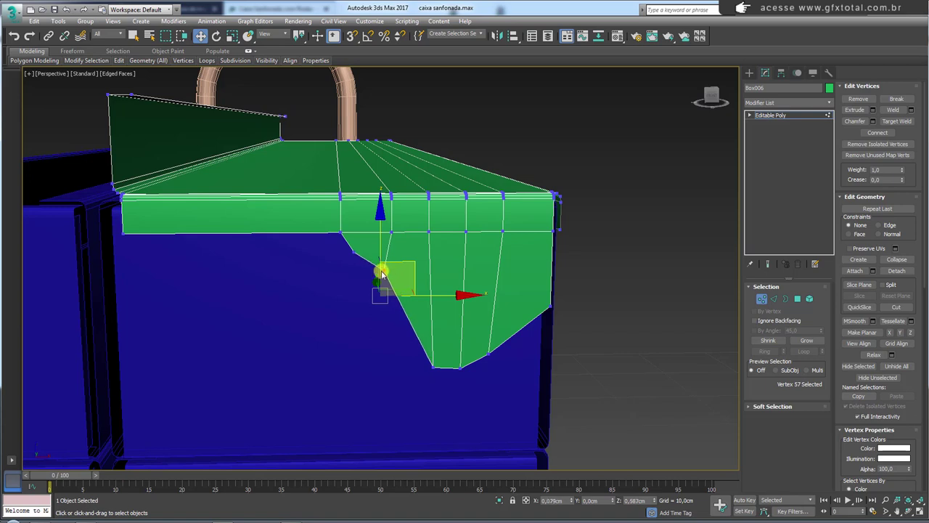
- Raise the bottom vertices and move the right-slope vertices to give the flap a flat bottom
click(433, 368)
ctrl+click(460, 367)
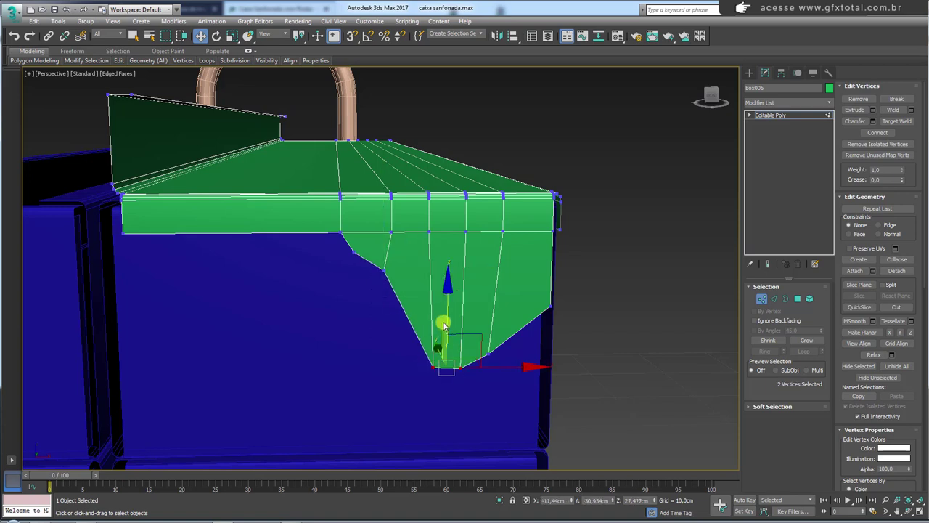
mouse_move(473, 331)
mouse_down()
mouse_move(469, 286)
mouse_move(509, 292)
mouse_up()
click(454, 320)
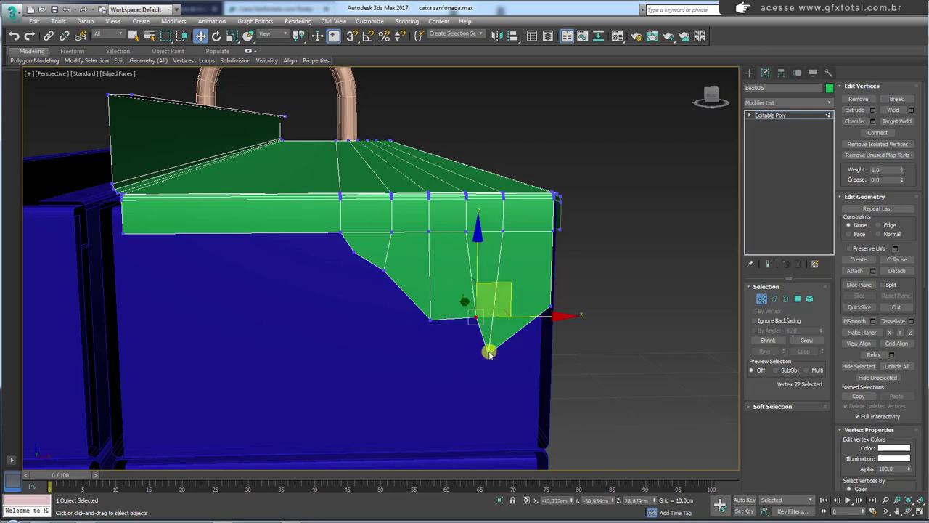
mouse_move(489, 352)
mouse_down()
mouse_move(524, 287)
mouse_move(554, 193)
mouse_move(554, 243)
mouse_up()
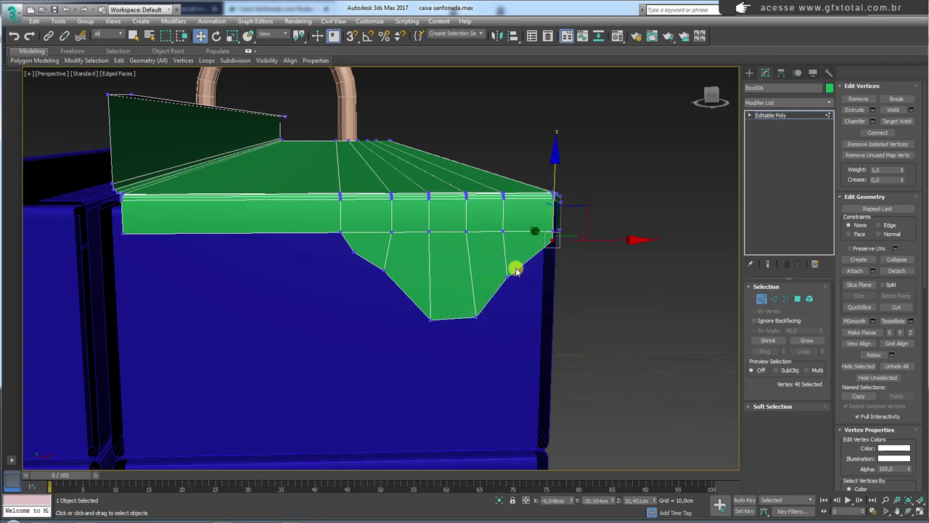
click(508, 279)
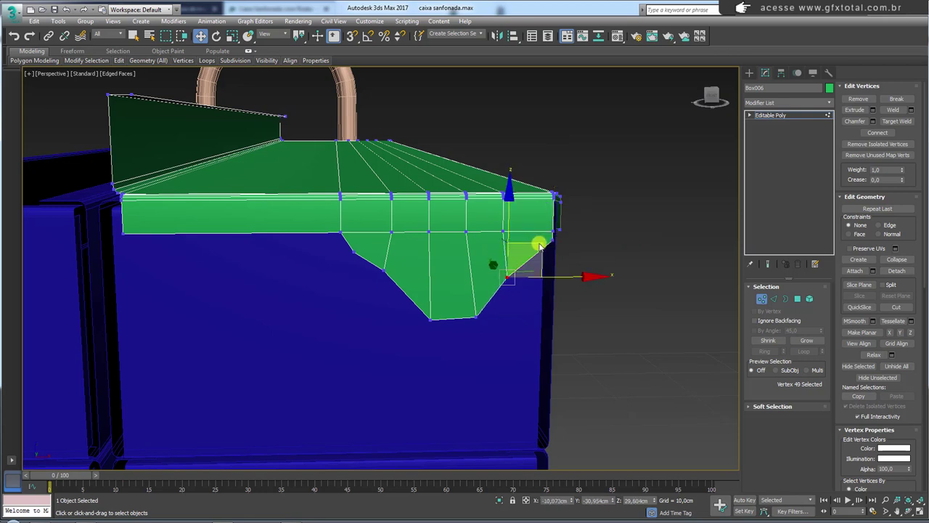
drag(550, 234, 485, 306)
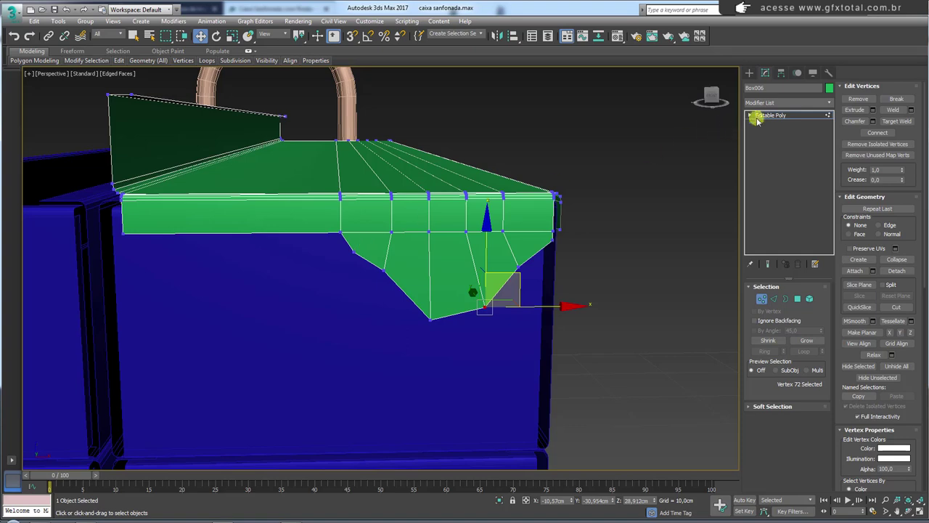
- Add a TurboSmooth modifier with 3 iterations, then return to the Editable Poly base
click(787, 114)
click(828, 103)
scroll(823, 259, down, 5)
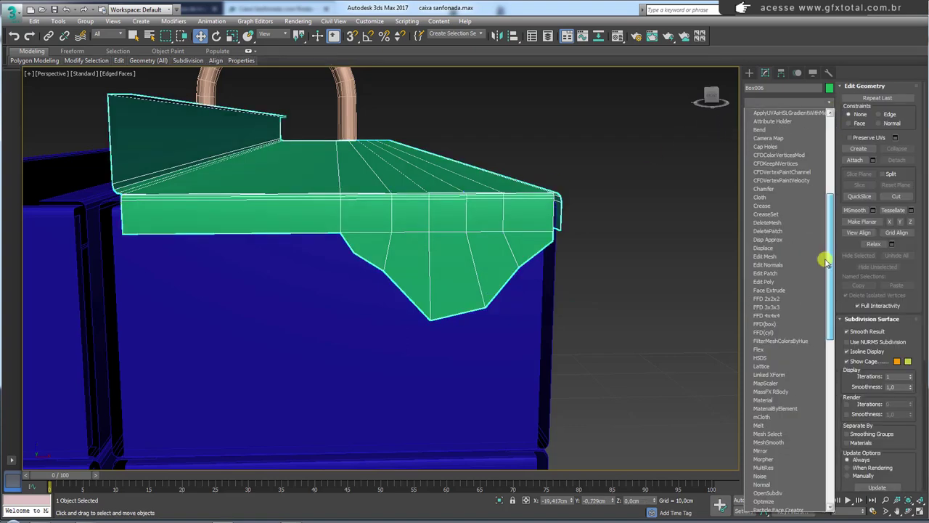
scroll(799, 382, down, 5)
click(799, 358)
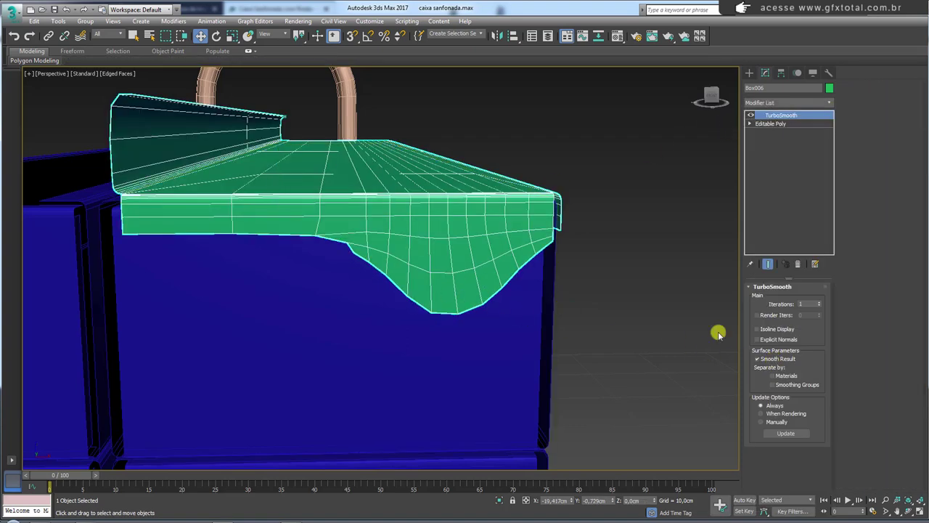
click(819, 301)
click(818, 301)
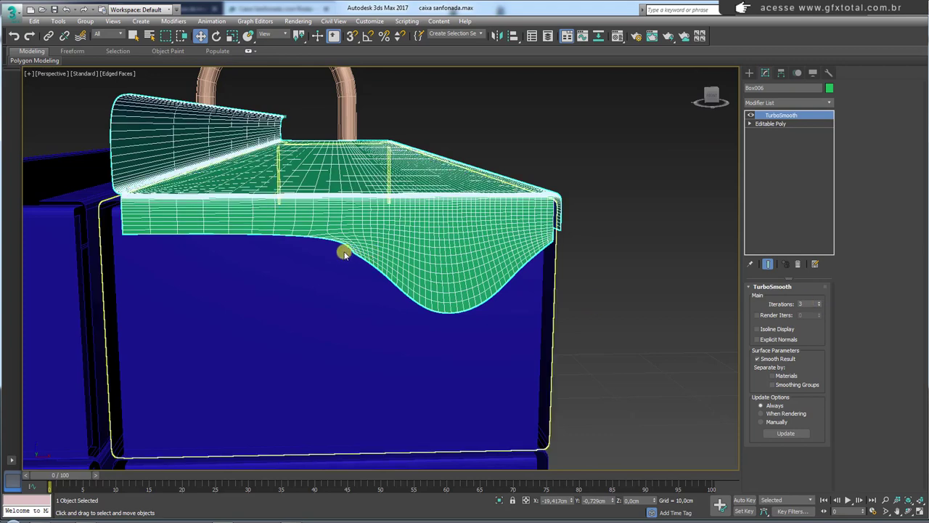
scroll(367, 261, up, 5)
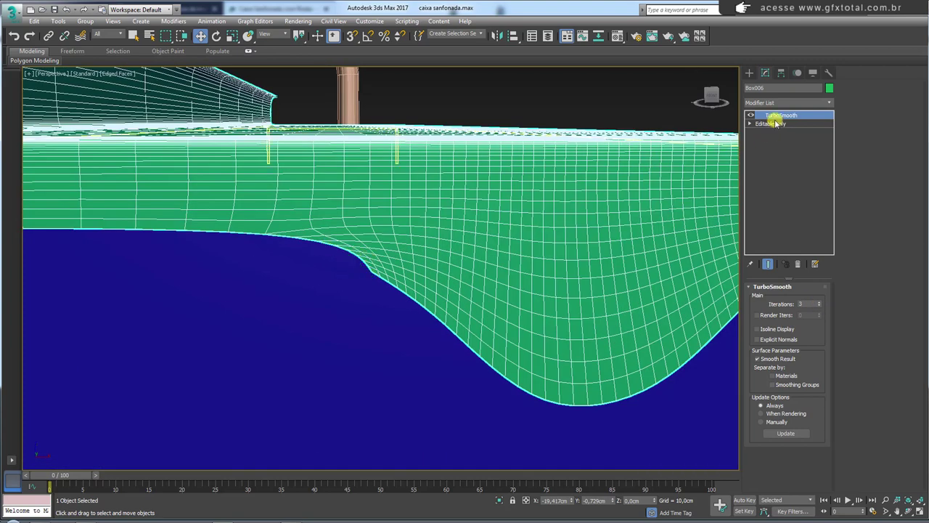
click(770, 124)
- Remove a vertex from the flap's left slope
click(761, 301)
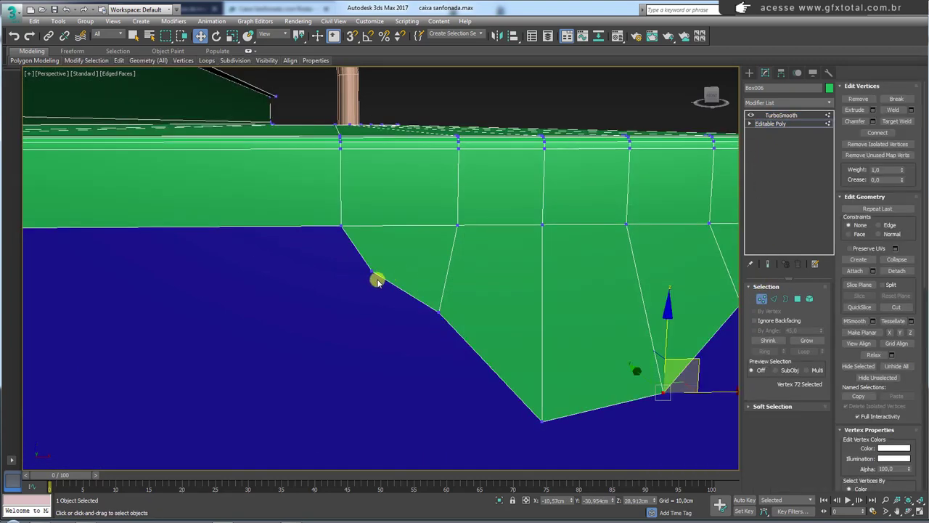
click(371, 271)
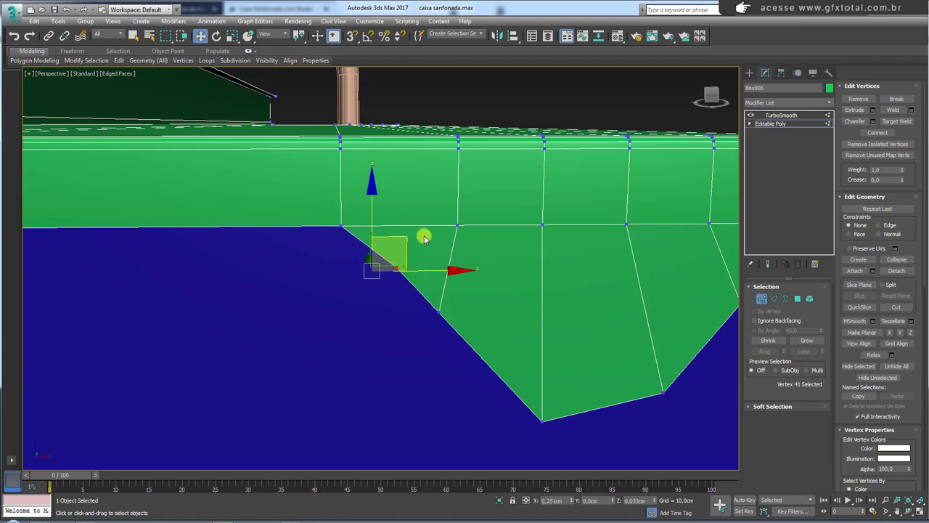
drag(429, 241, 458, 242)
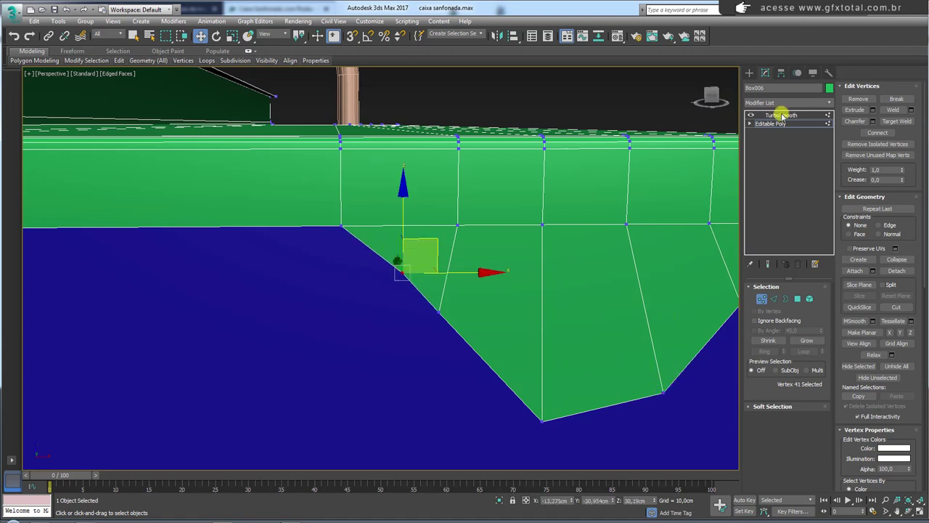
click(858, 99)
- Add a new vertical edge across the flap's horizontal edge ring
click(771, 298)
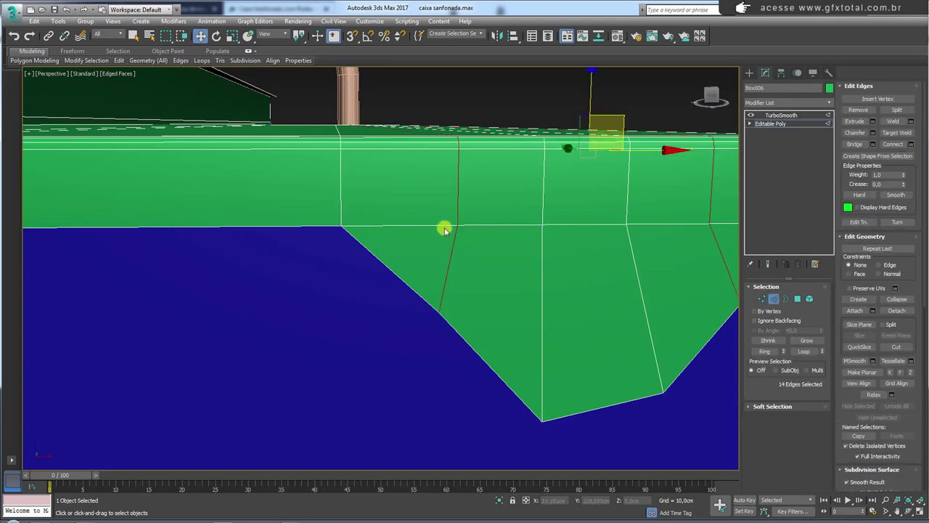
click(419, 227)
click(764, 351)
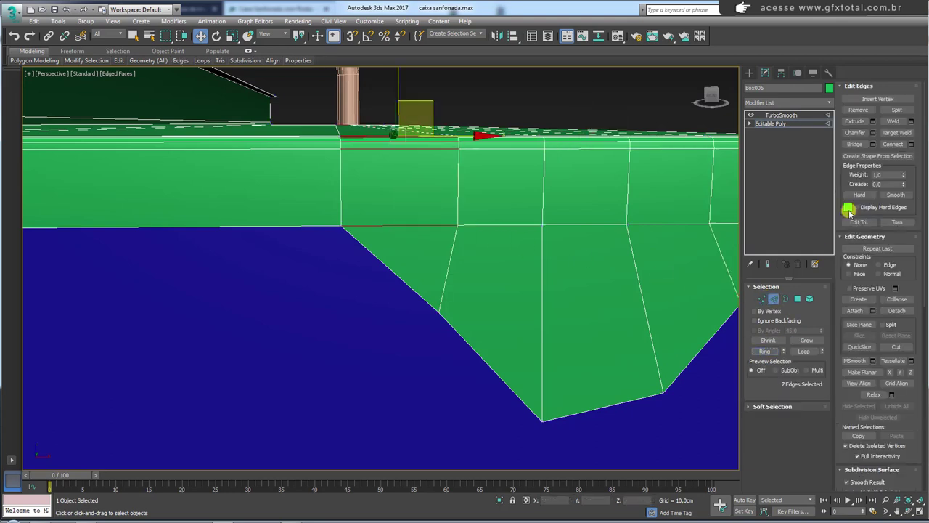
click(892, 145)
- Raise the new edge's bottom vertex and show the TurboSmooth result again
click(761, 298)
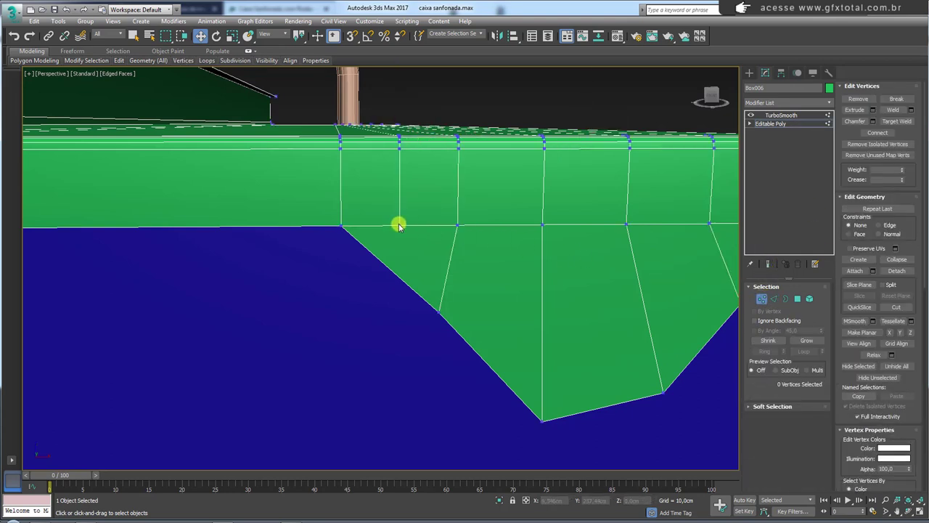
click(398, 222)
drag(400, 203, 405, 162)
click(780, 115)
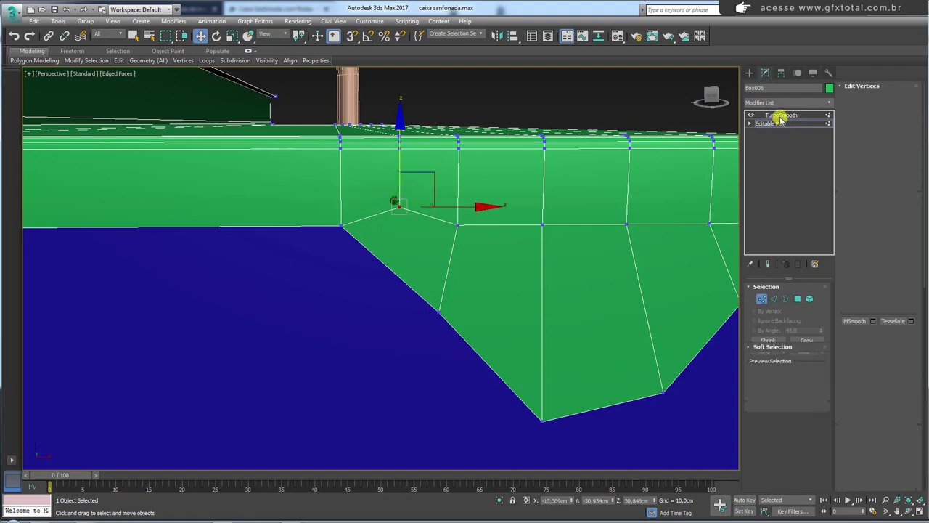
scroll(517, 192, down, 5)
- Delete the TurboSmooth modifier from the tray piece
alt+middle_drag(563, 218, 508, 239)
click(768, 123)
click(783, 115)
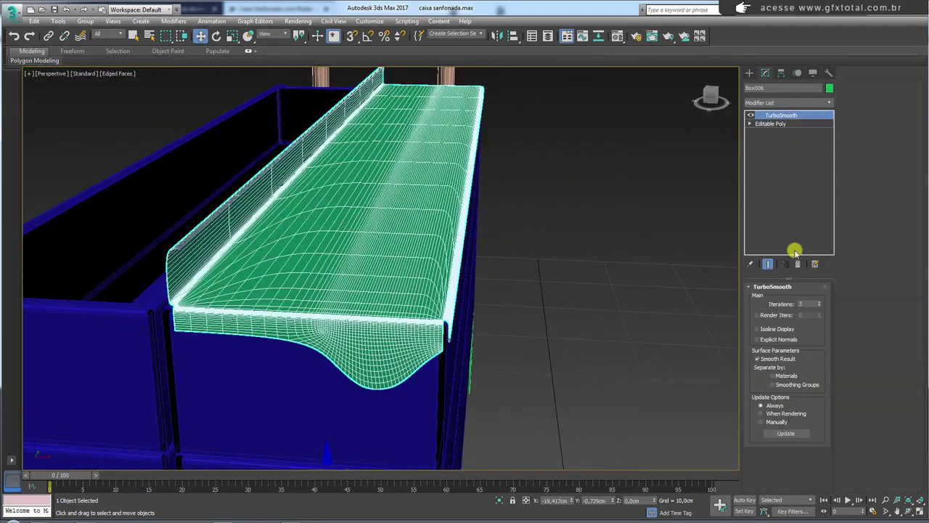
click(798, 263)
mouse_move(235, 249)
alt+middle_down()
mouse_move(399, 238)
mouse_move(387, 234)
mouse_move(371, 242)
mouse_move(458, 234)
mouse_move(462, 249)
mouse_move(405, 239)
mouse_move(494, 247)
alt+middle_up()
- Add a Symmetry modifier mirroring across the Y axis with Flip enabled
click(830, 116)
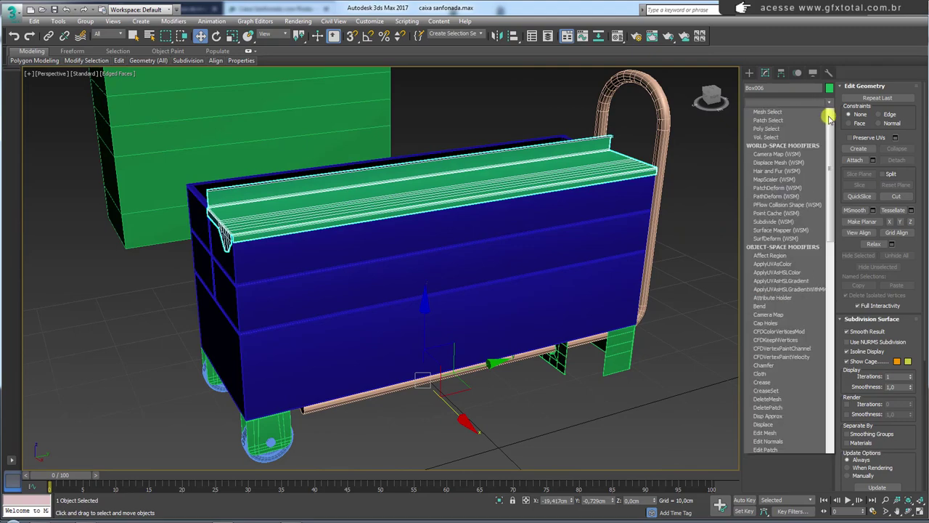
drag(830, 116, 829, 332)
click(783, 333)
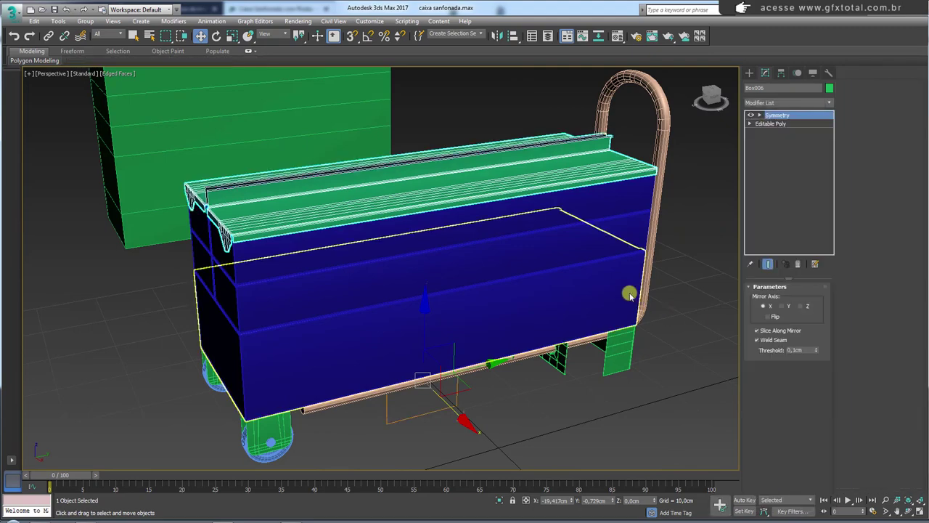
alt+middle_drag(629, 290, 501, 286)
click(770, 316)
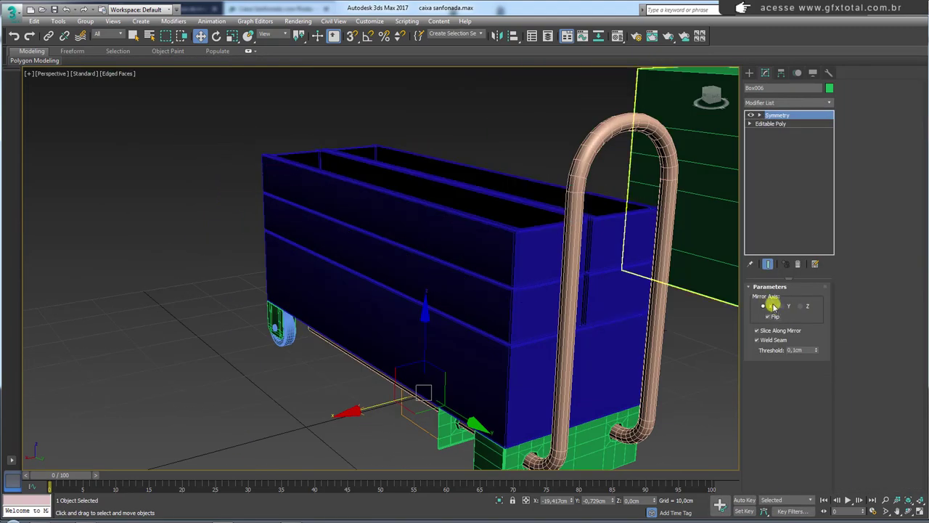
click(784, 305)
mouse_move(564, 266)
alt+middle_down()
mouse_move(593, 274)
mouse_move(715, 264)
alt+middle_up()
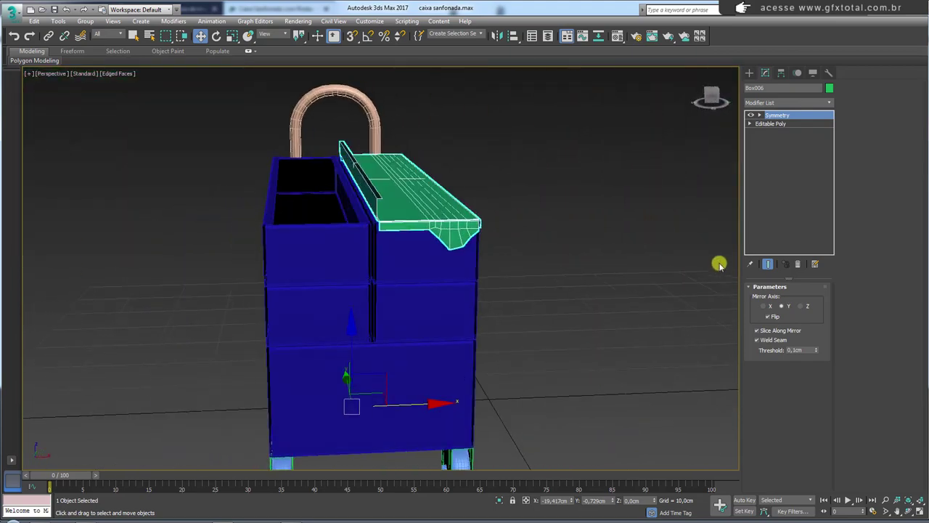
scroll(494, 260, up, 3)
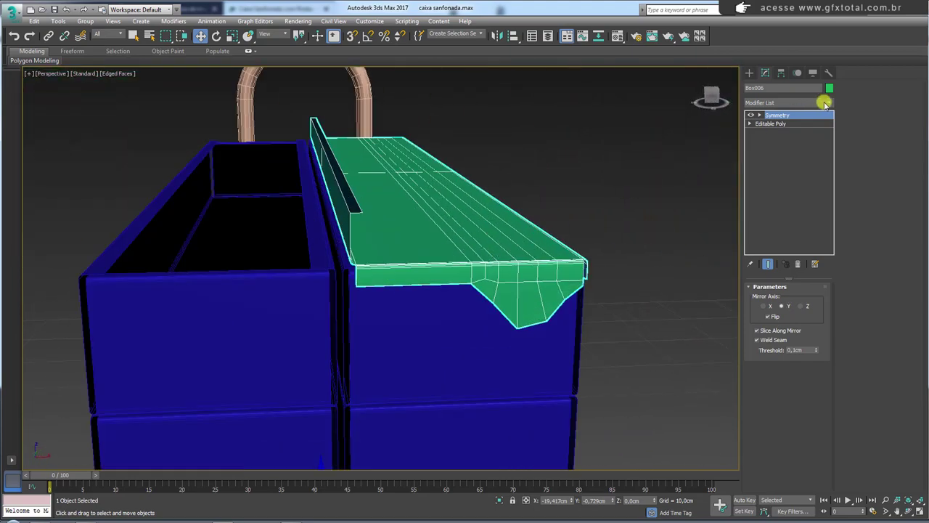
- Add a second Symmetry modifier mirroring across the X axis
click(824, 104)
drag(830, 121, 827, 400)
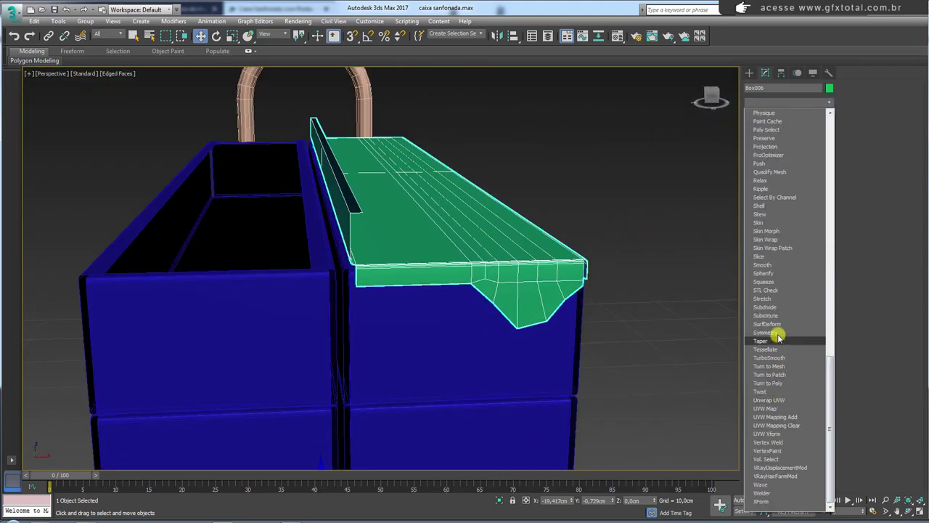
click(777, 332)
alt+middle_drag(490, 293, 489, 297)
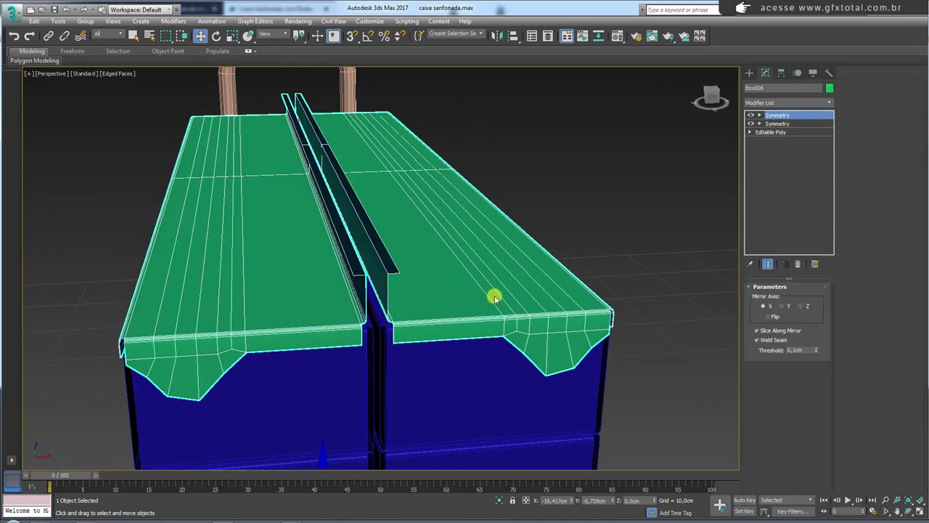
- Select the base mesh's inner-edge vertices with the mirrored result displayed
click(752, 132)
click(767, 141)
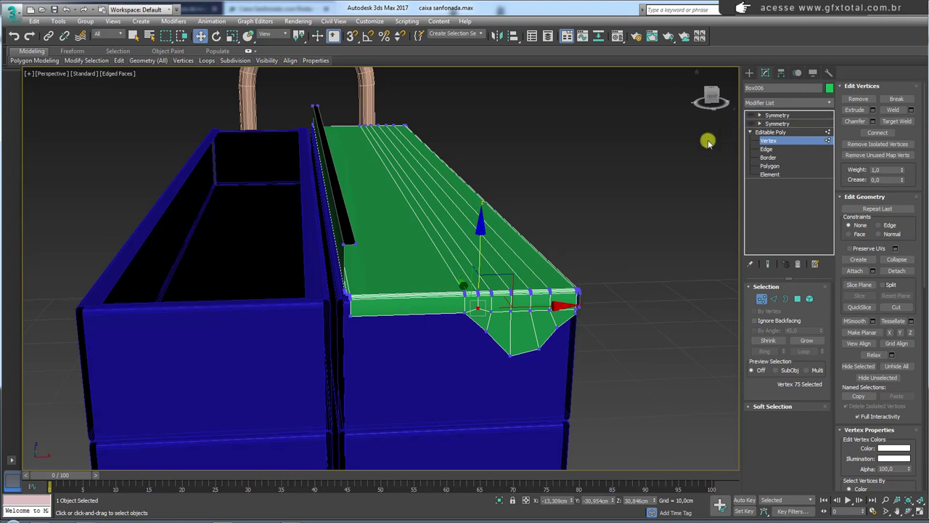
alt+middle_drag(709, 142, 458, 146)
drag(390, 343, 389, 341)
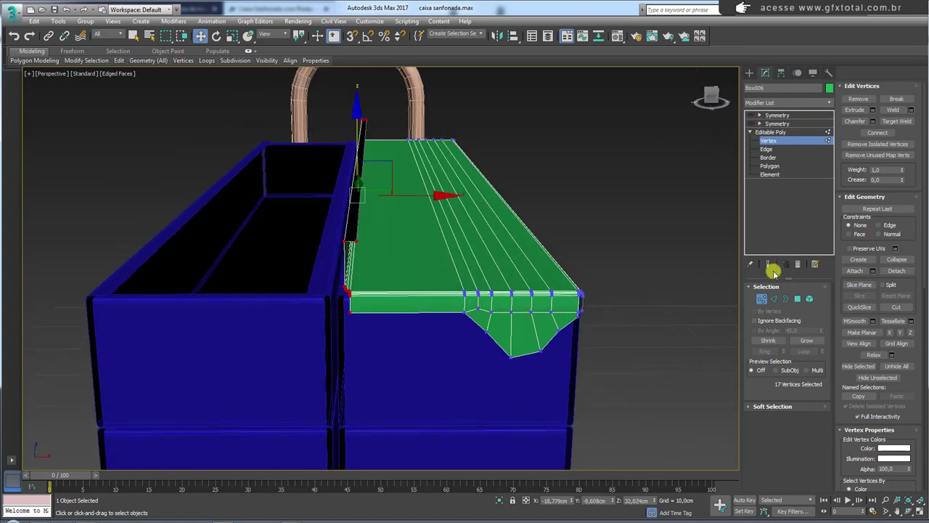
click(767, 261)
click(751, 116)
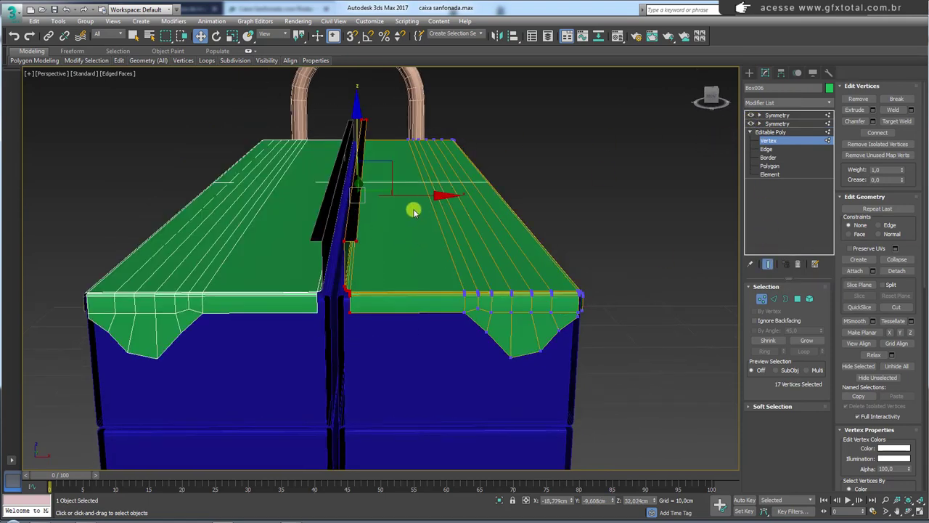
- Move the inner vertices to narrow the central gap between the mirrored halves
drag(414, 197, 415, 201)
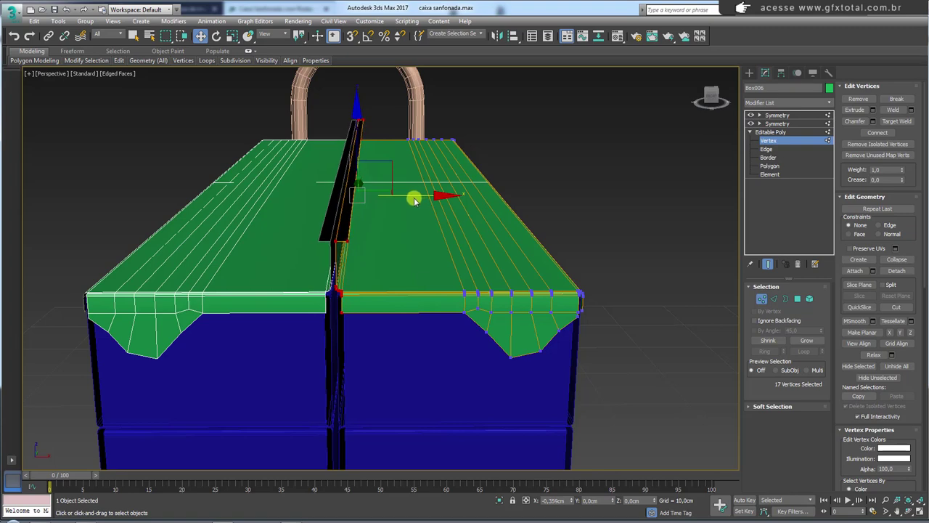
mouse_move(415, 201)
alt+middle_down()
mouse_move(389, 222)
mouse_move(398, 226)
alt+middle_up()
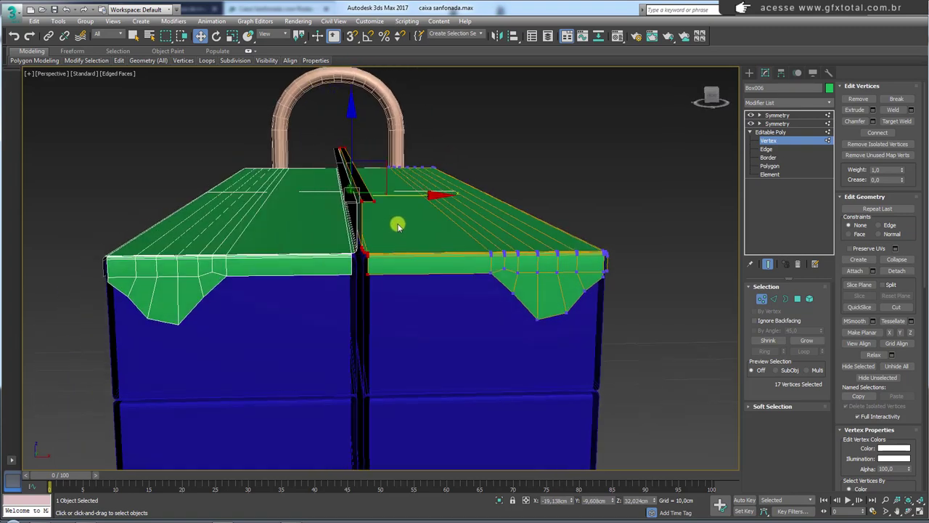
click(773, 132)
click(775, 114)
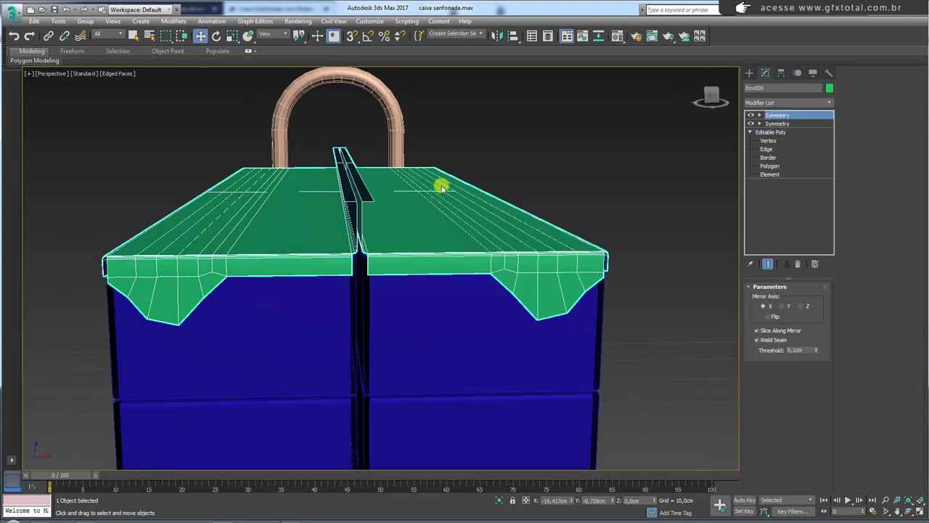
alt+middle_drag(442, 188, 353, 203)
- Collapse Box006 to a single Editable Poly, baking in both Symmetry mirrors
right_click(351, 197)
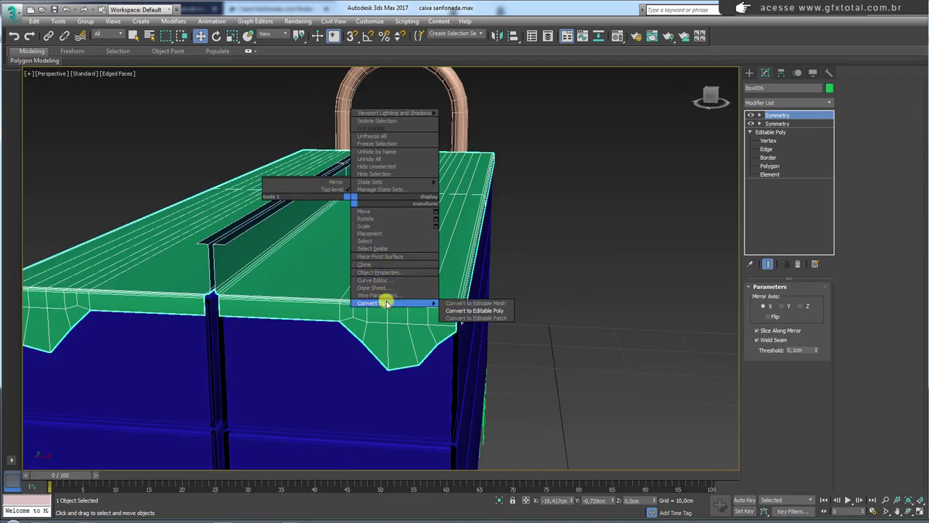
click(470, 310)
mouse_move(448, 261)
alt+middle_down()
mouse_move(570, 251)
mouse_move(597, 301)
mouse_move(487, 224)
alt+middle_up()
scroll(487, 225, up, 4)
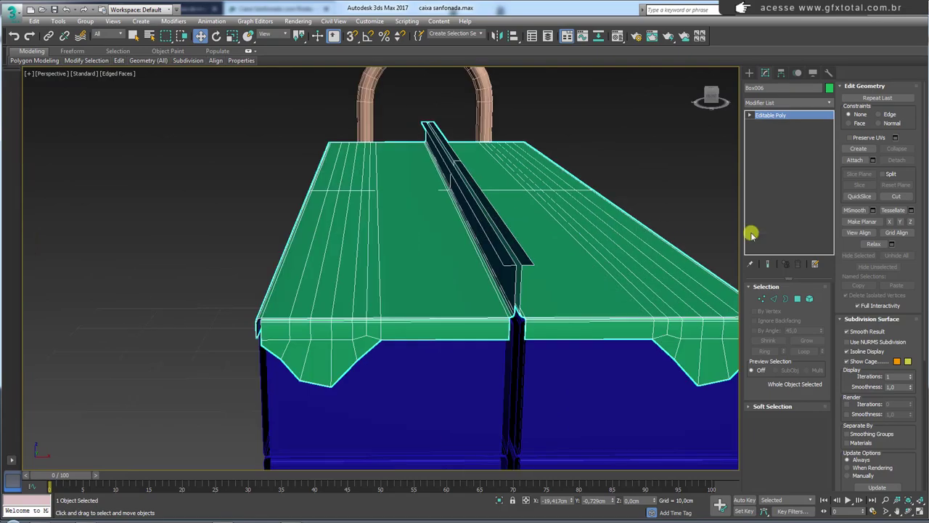
- Select edges along the lid front's central groove in Edge mode
click(774, 299)
click(455, 164)
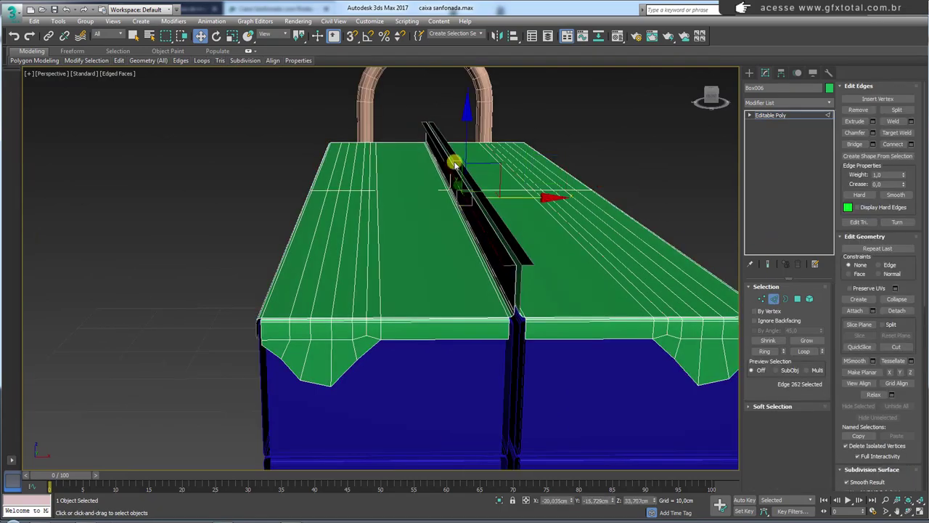
alt+middle_drag(448, 180, 550, 188)
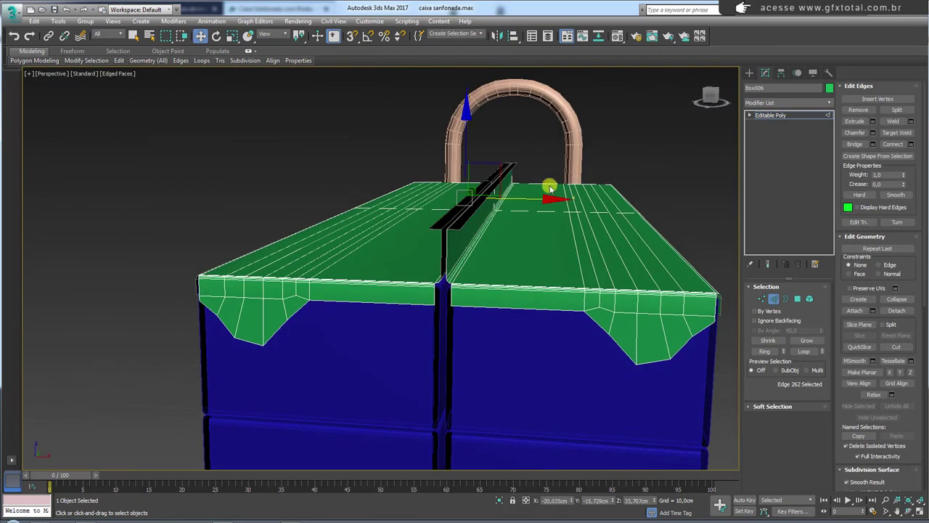
click(812, 299)
click(374, 272)
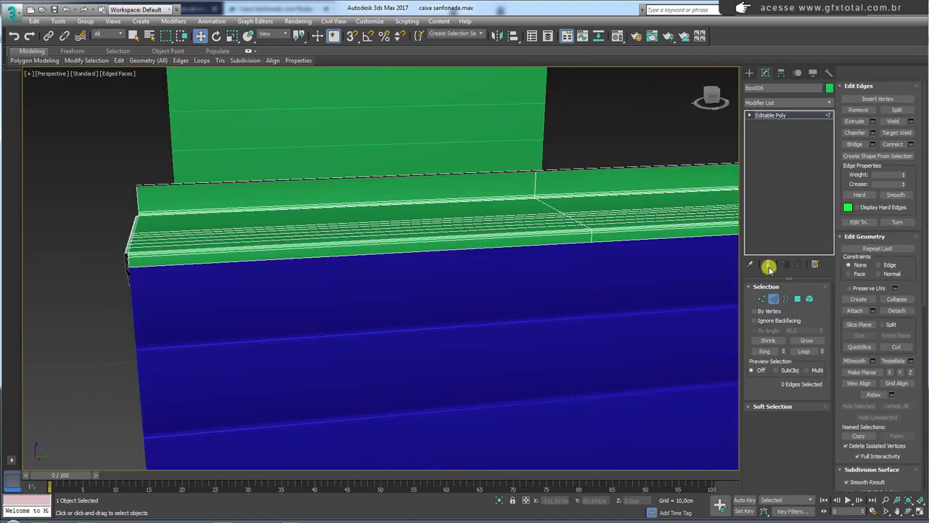
- Chamfer the lid rim's edge ring at 0,685 cm with 2 segments
double_click(535, 186)
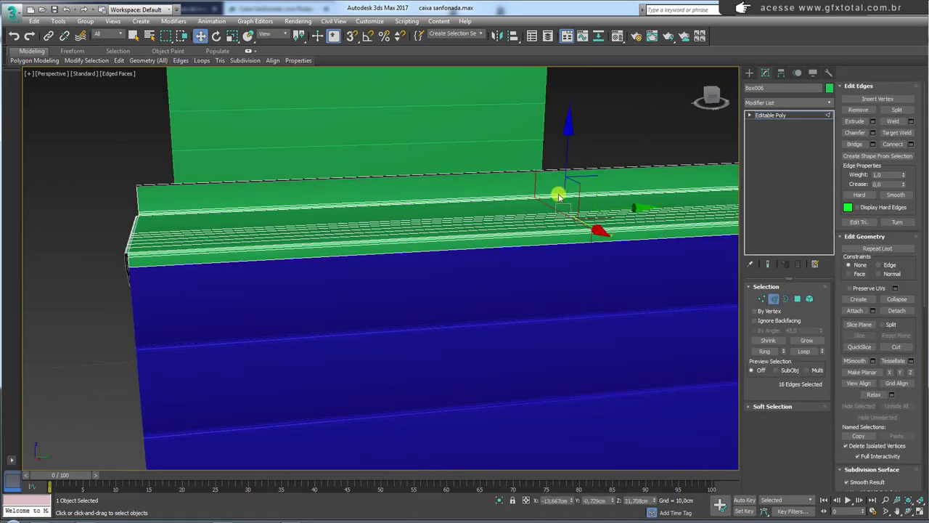
scroll(548, 215, up, 3)
scroll(548, 218, up, 2)
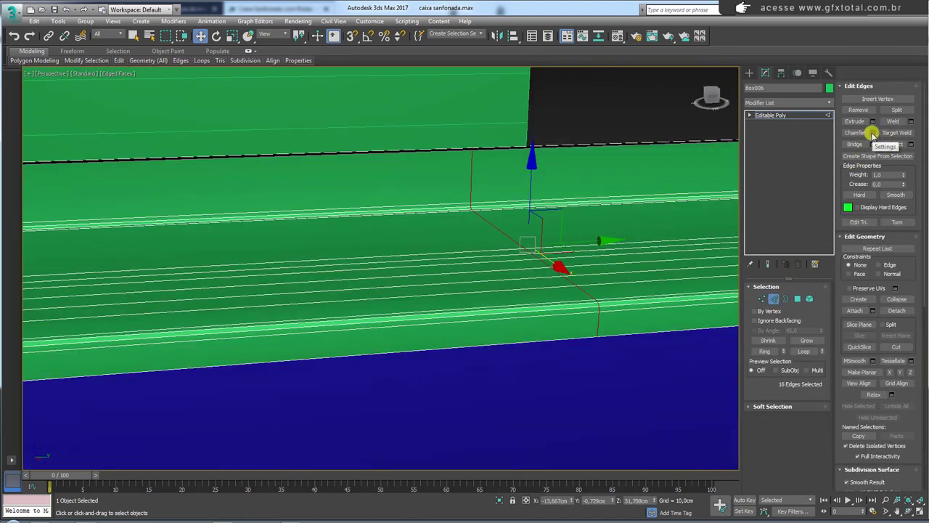
click(871, 133)
alt+middle_drag(614, 188, 413, 276)
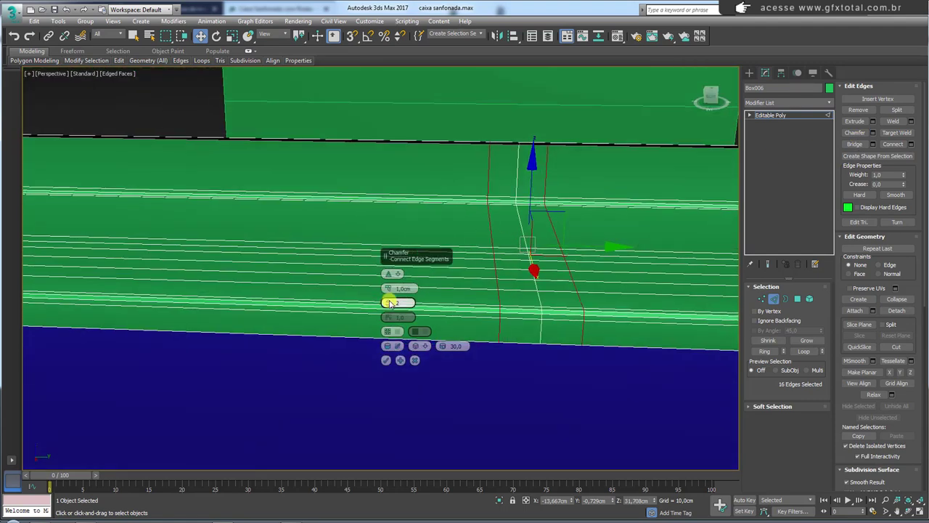
drag(387, 288, 387, 292)
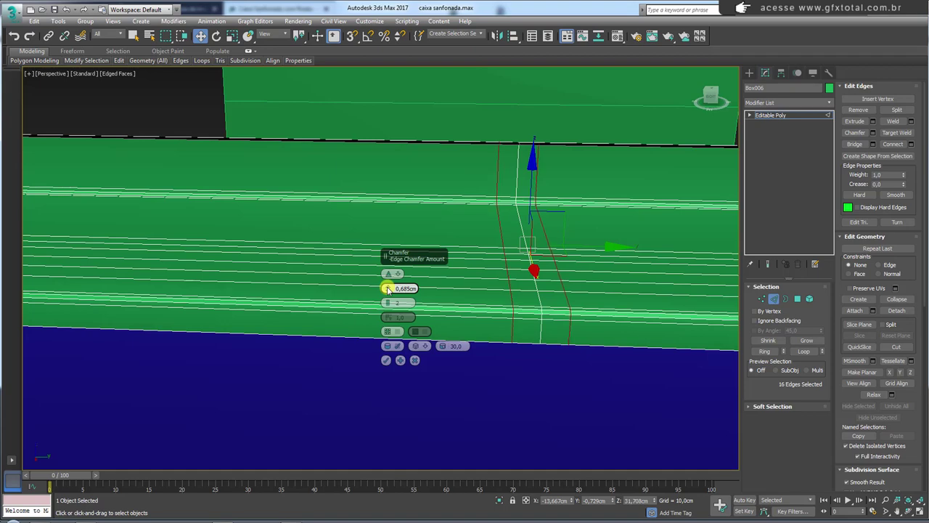
click(385, 360)
- Loop-select an edge of the new chamfer strip
click(515, 187)
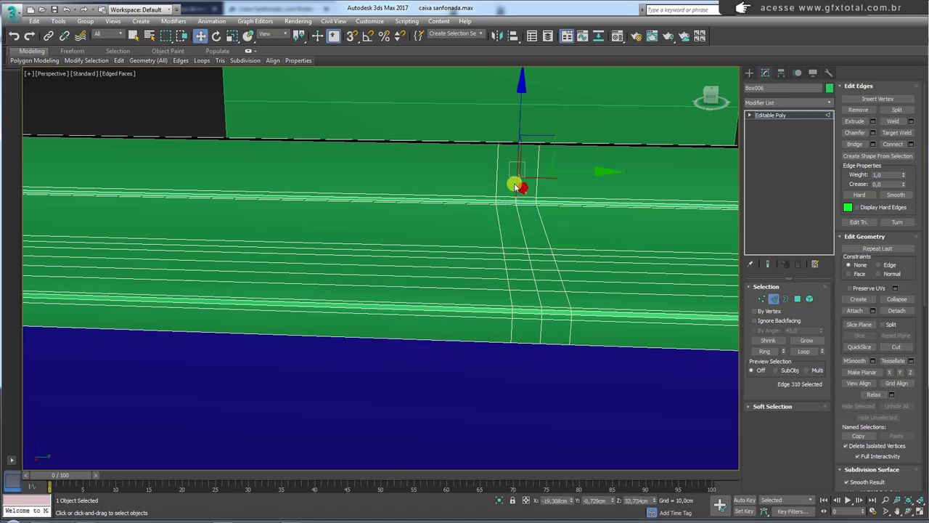
key(alt+l)
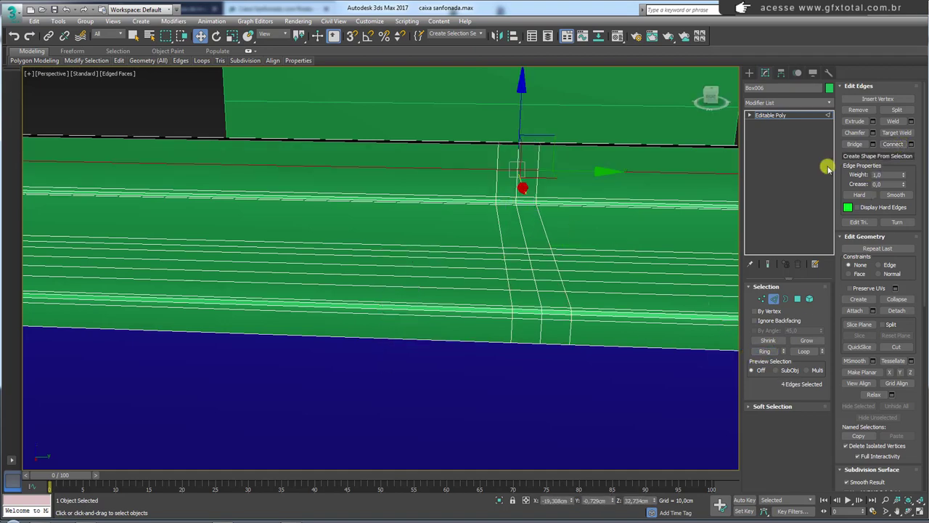
click(799, 298)
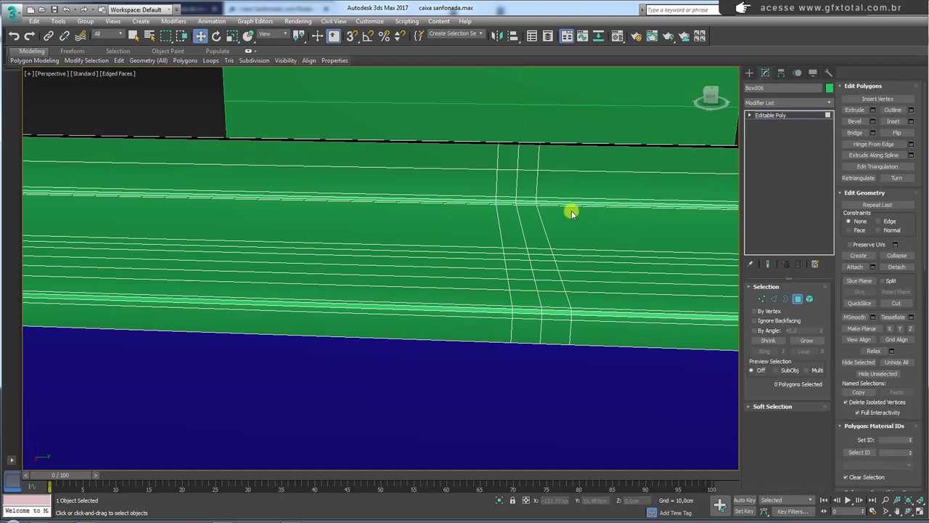
- Scale the strip's two vertical edge loops apart
click(774, 297)
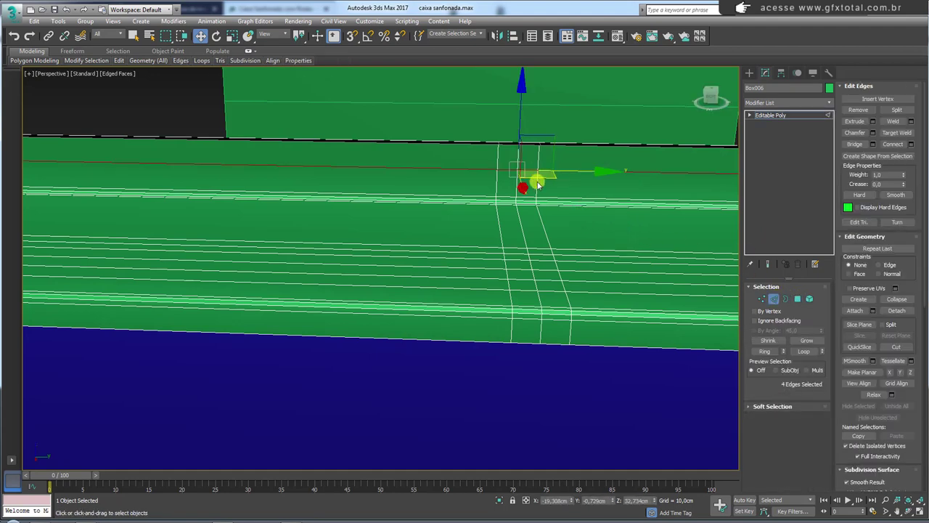
click(494, 182)
key(alt+l)
key(e)
key(r)
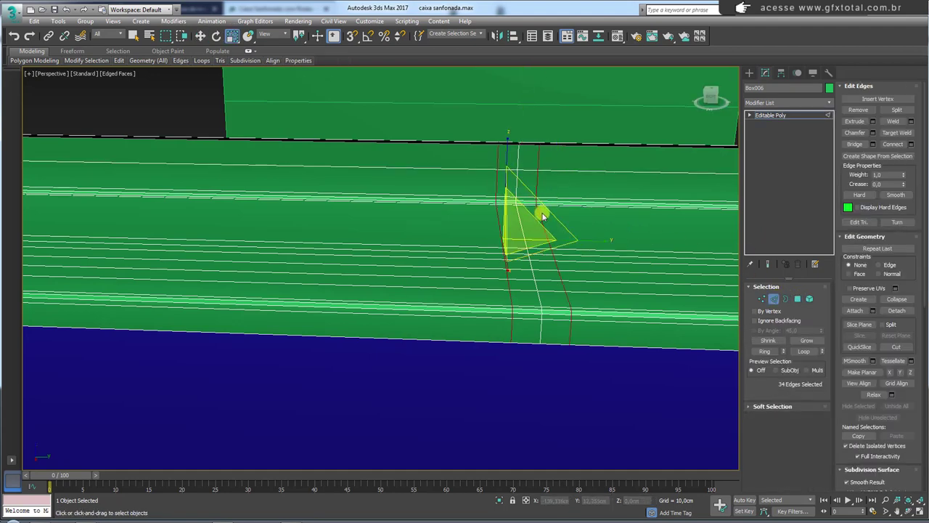
click(285, 37)
click(302, 39)
drag(299, 41, 301, 70)
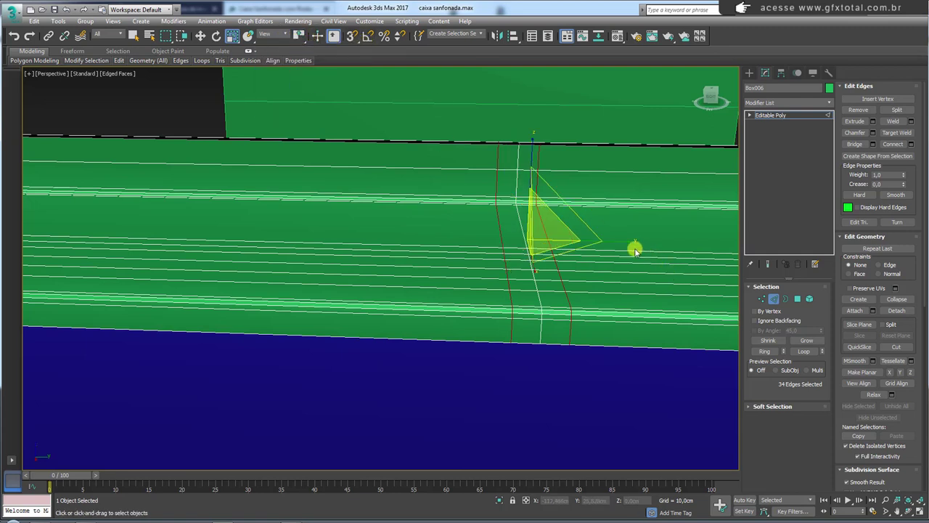
drag(635, 250, 637, 241)
- Inset the four rim polygons by 1,0 cm
click(798, 299)
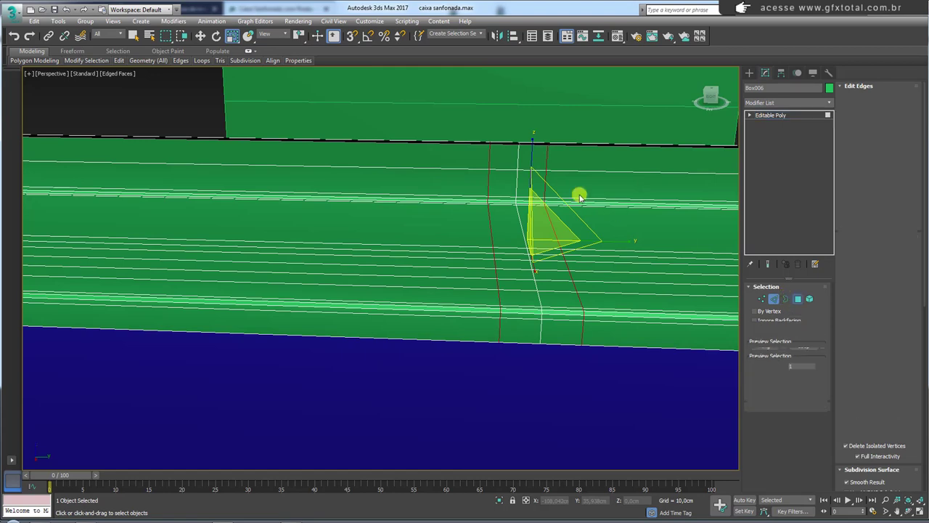
click(534, 181)
ctrl+click(530, 156)
ctrl+click(508, 161)
ctrl+click(510, 180)
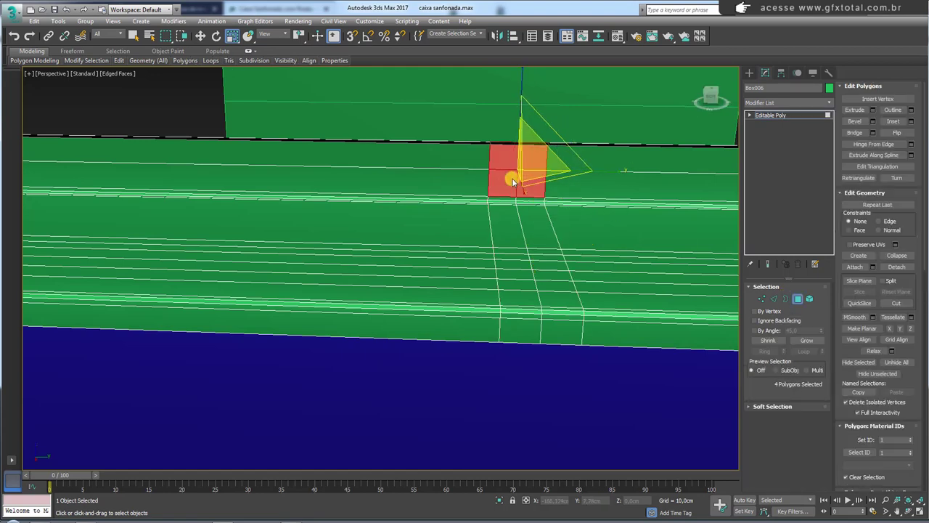
click(911, 122)
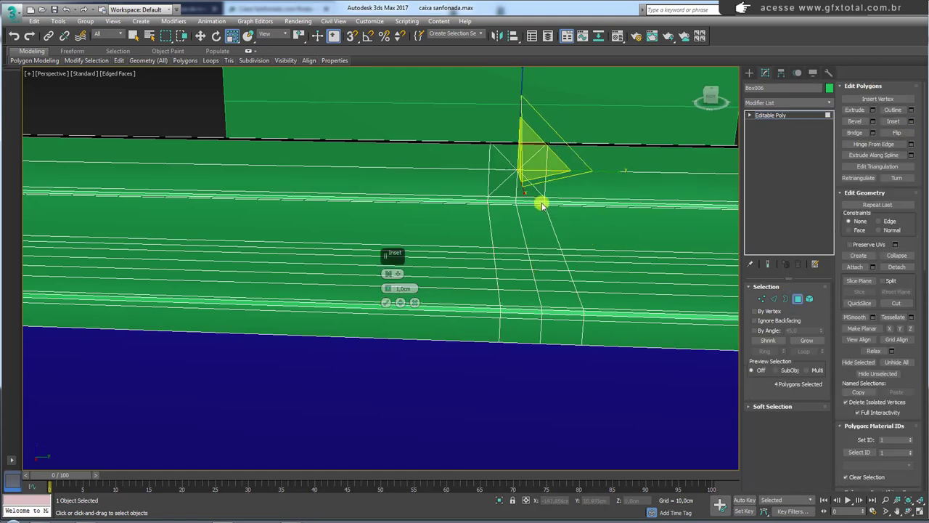
click(386, 302)
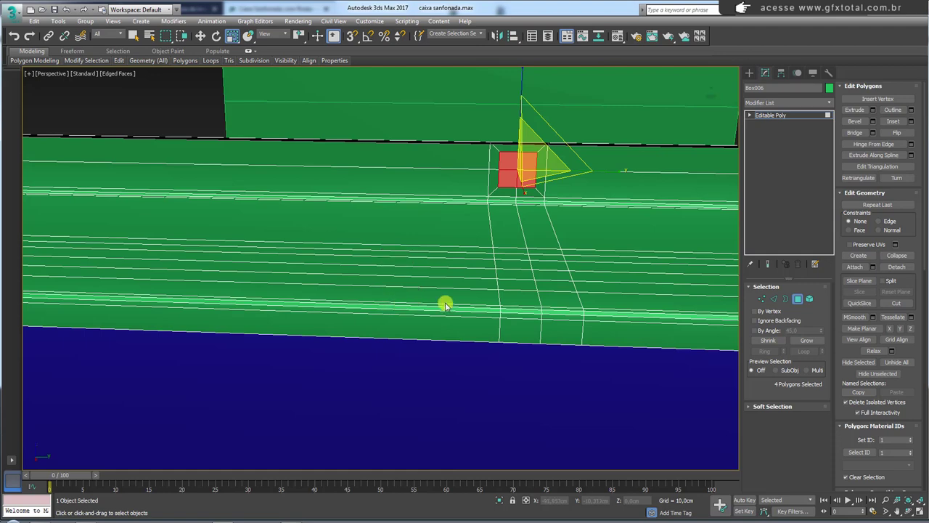
- Remove the patch's dividing edges and select the merged square polygon
ctrl+shift+click(773, 298)
alt+click(522, 178)
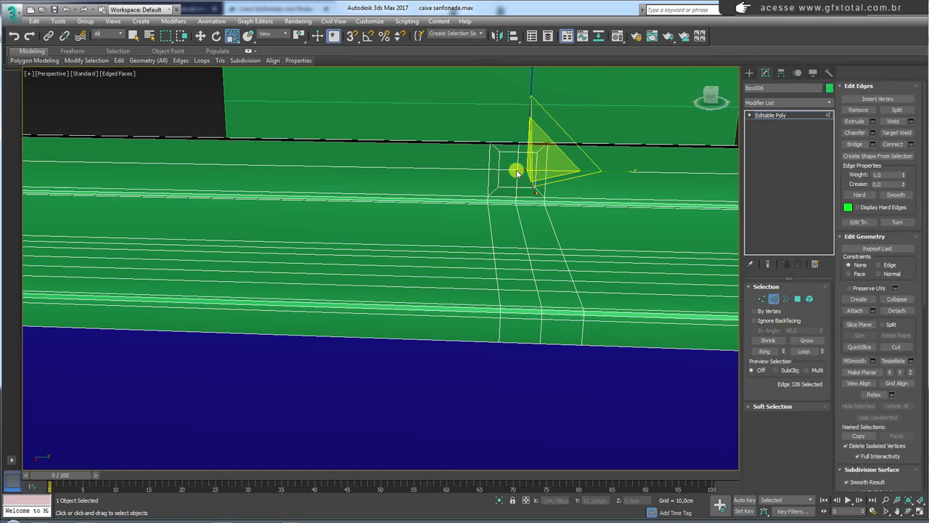
alt+click(518, 162)
click(866, 115)
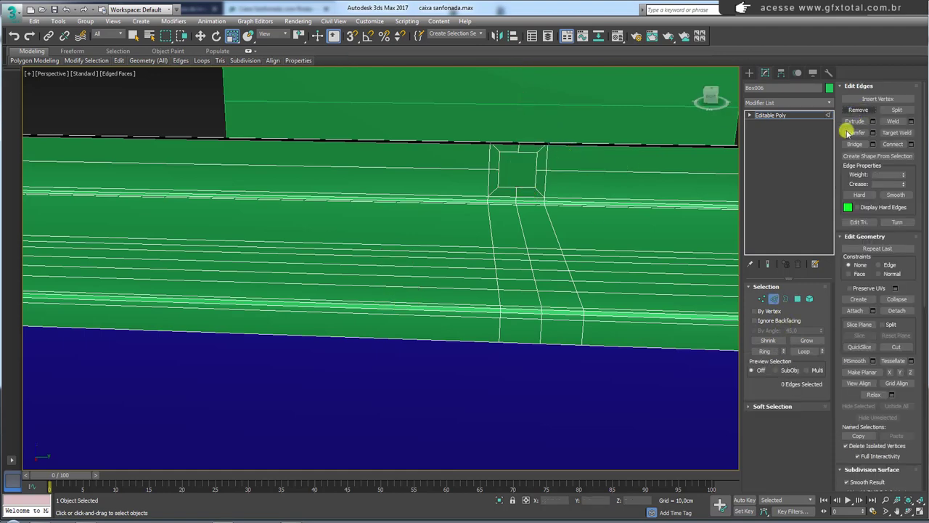
click(797, 298)
click(512, 168)
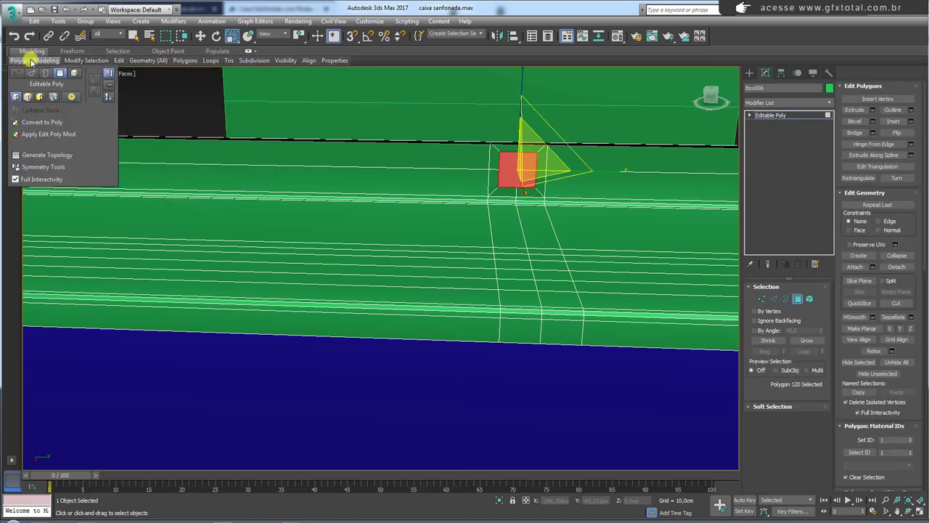
mouse_move(185, 60)
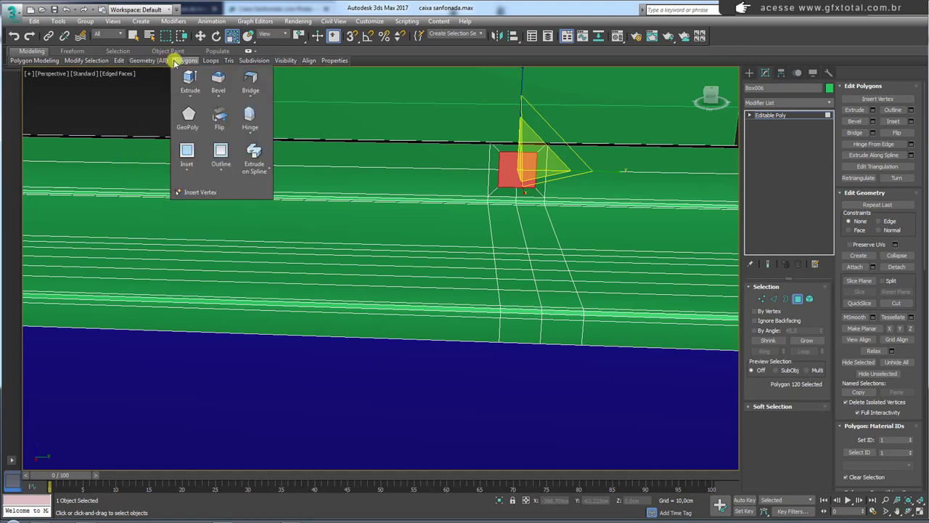
- Make Box006's rim patch an octagon, inset it 0,115 cm and delete it to leave a hole
click(187, 116)
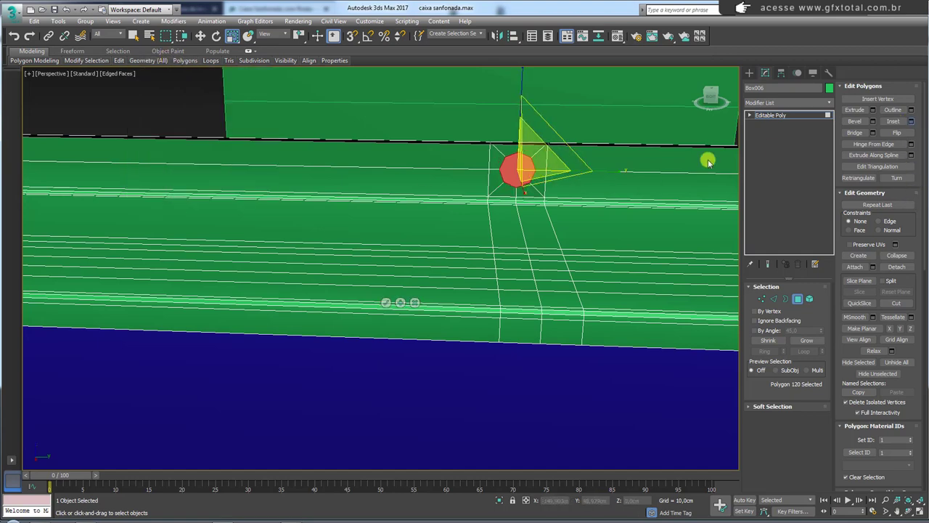
key(z)
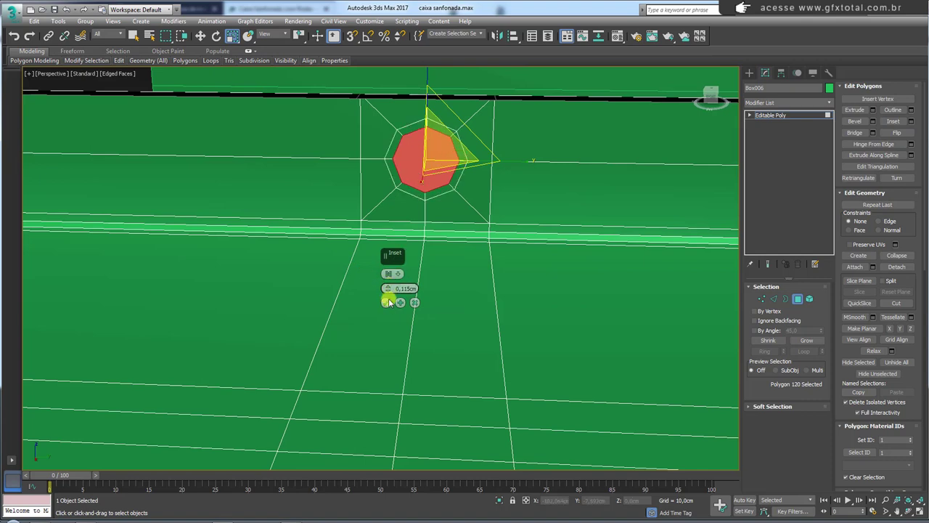
click(390, 302)
scroll(464, 222, down, 5)
key(Delete)
alt+middle_drag(464, 211, 570, 178)
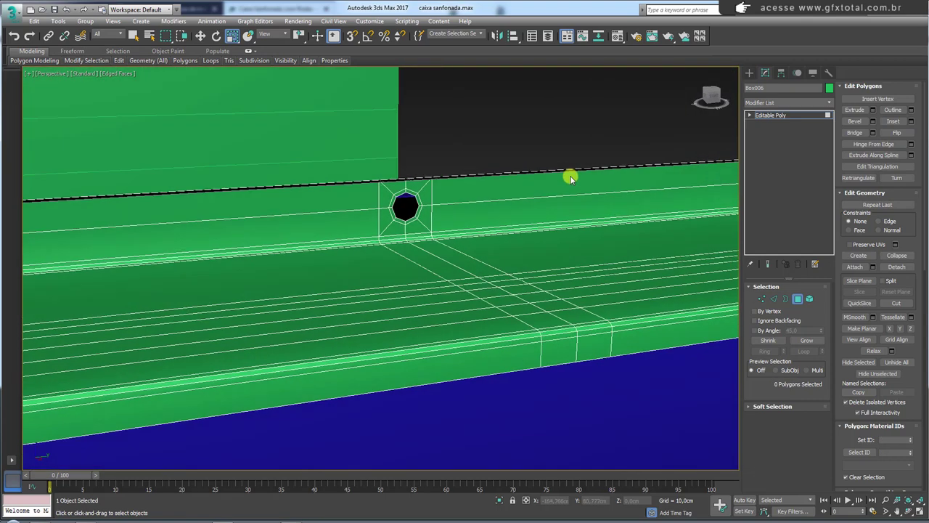
click(789, 115)
scroll(446, 191, down, 2)
scroll(446, 191, down, 4)
mouse_move(445, 191)
alt+middle_down()
mouse_move(496, 240)
mouse_move(466, 239)
mouse_move(531, 191)
alt+middle_up()
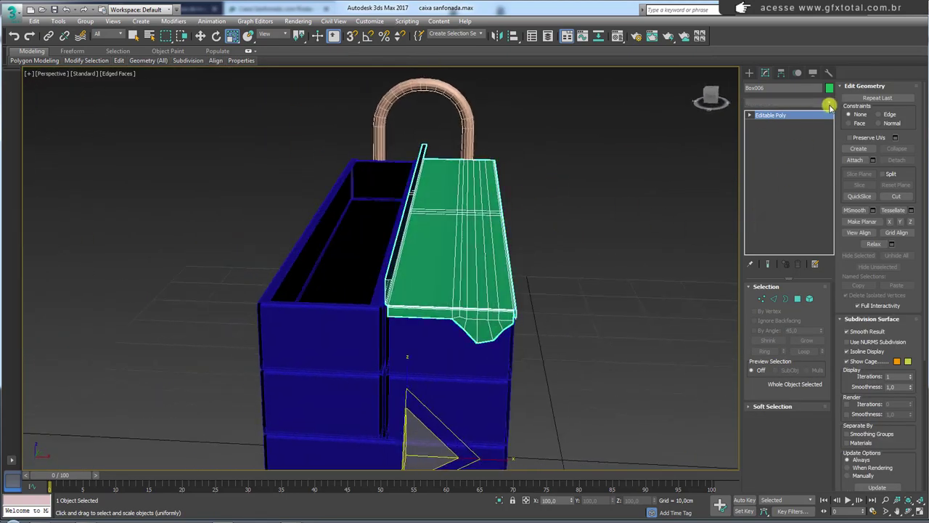
- Add a Symmetry modifier to mirror Box006's lid across X
click(829, 107)
drag(830, 167, 763, 429)
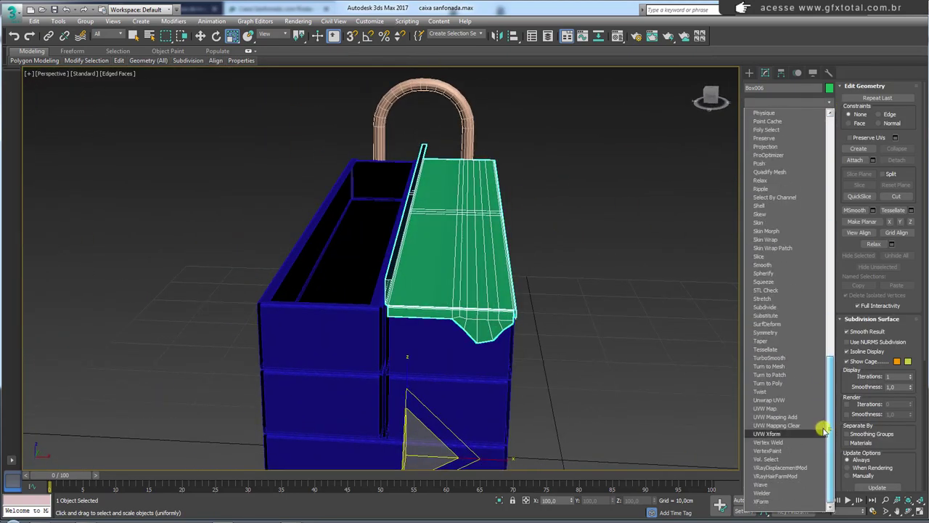
click(777, 335)
mouse_move(568, 272)
alt+middle_down()
mouse_move(439, 271)
mouse_move(405, 257)
alt+middle_up()
scroll(414, 250, up, 4)
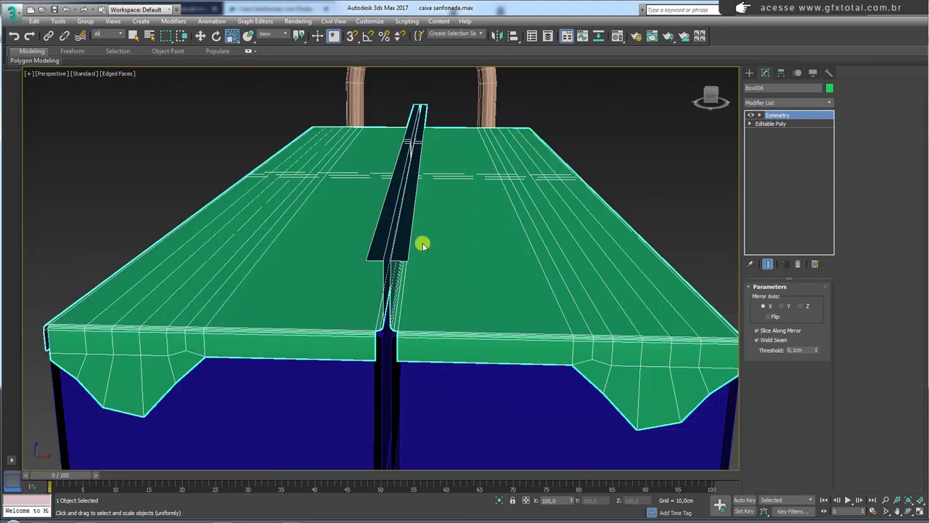
mouse_move(731, 214)
alt+middle_down()
mouse_move(539, 239)
mouse_move(406, 218)
alt+middle_up()
- Collapse the mirrored lid back into a single Editable Poly
right_click(378, 210)
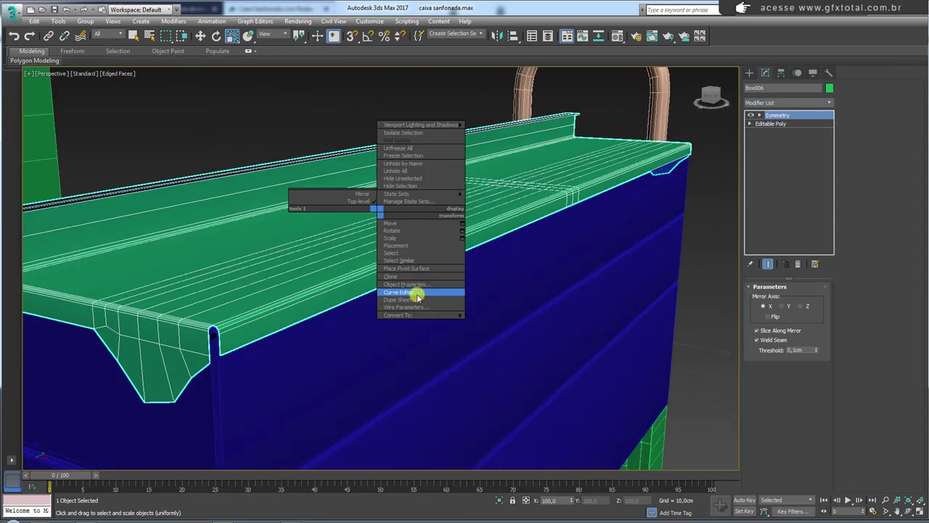
click(489, 321)
mouse_move(490, 322)
alt+middle_down()
mouse_move(395, 247)
mouse_move(461, 244)
alt+middle_up()
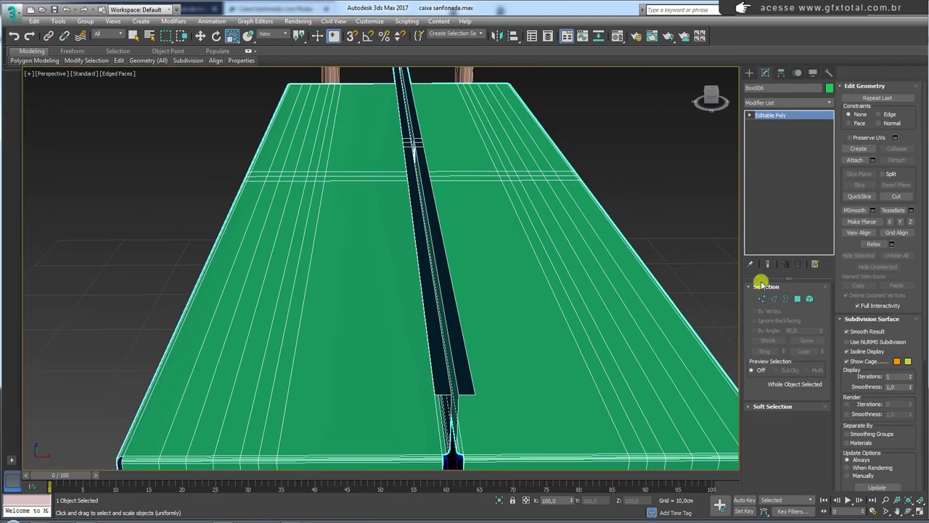
- Ring-select the lid's centre strip, convert it to polygons and lower them slightly
click(777, 302)
click(469, 395)
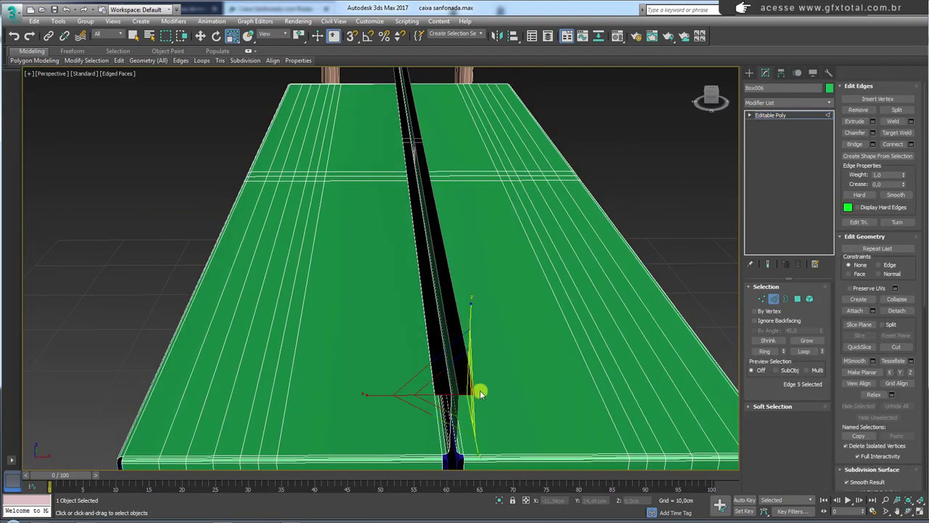
alt+middle_drag(479, 389, 728, 386)
click(762, 351)
ctrl+click(797, 298)
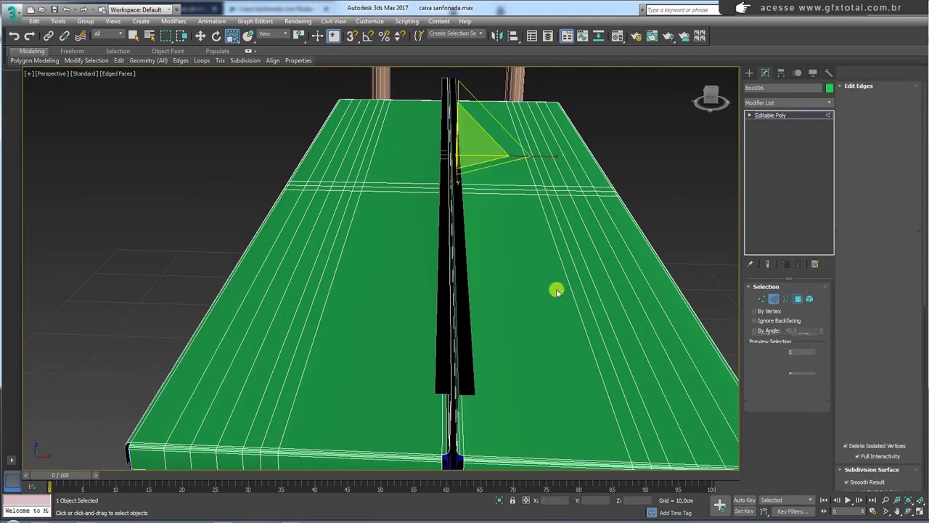
mouse_move(556, 288)
alt+middle_down()
mouse_move(508, 263)
mouse_move(514, 245)
mouse_move(481, 214)
mouse_move(443, 143)
alt+middle_up()
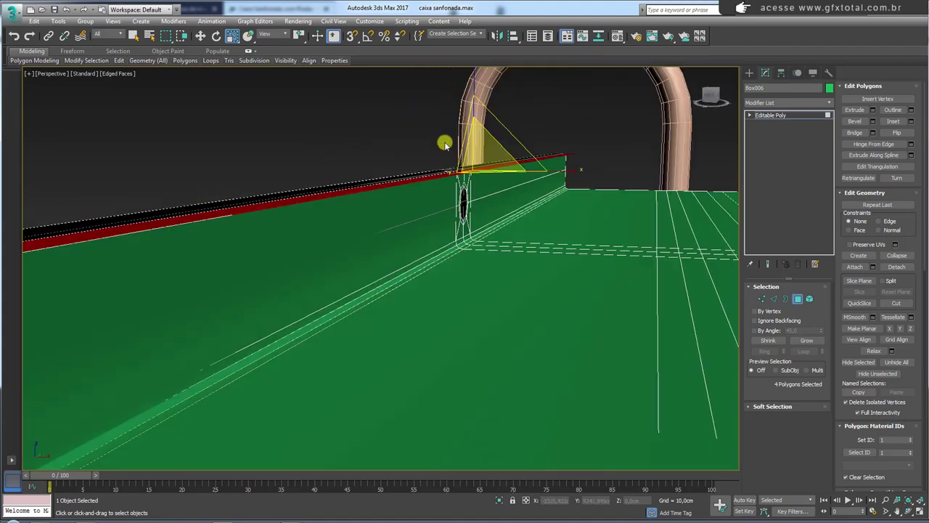
key(w)
drag(473, 122, 468, 125)
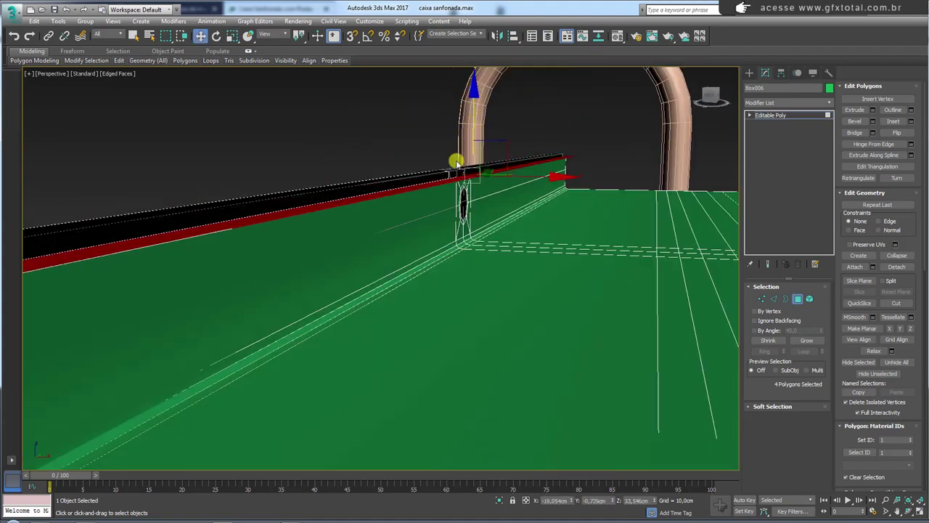
- Shift the edges bordering the black strip along X to narrow the central gap
click(771, 300)
alt+middle_drag(435, 182, 438, 194)
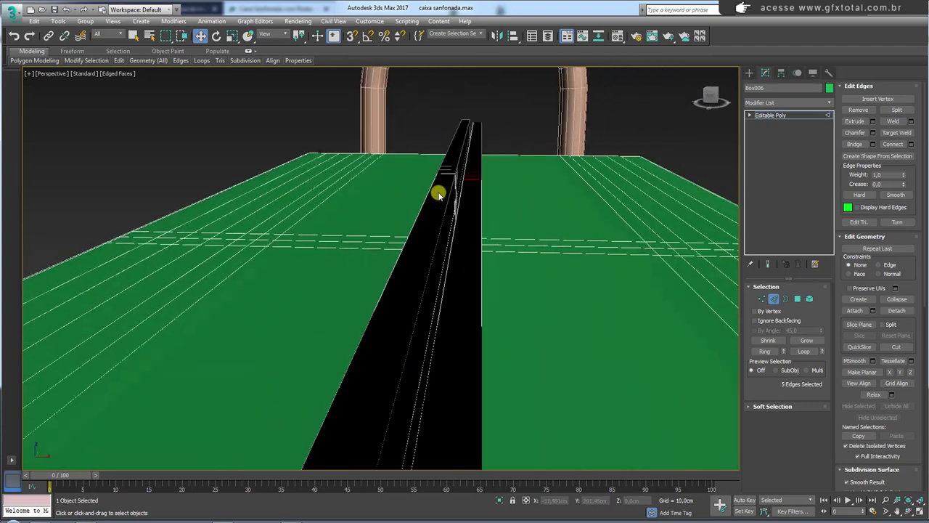
click(431, 194)
drag(492, 170, 532, 171)
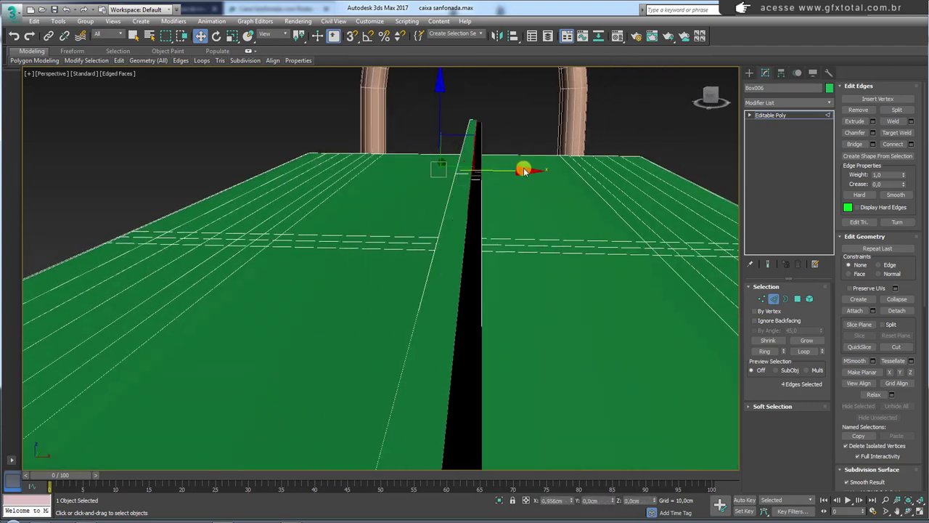
mouse_move(520, 174)
alt+middle_down()
mouse_move(520, 162)
mouse_move(535, 191)
mouse_move(577, 207)
mouse_move(500, 199)
mouse_move(490, 216)
mouse_move(614, 176)
alt+middle_up()
scroll(481, 220, up, 3)
- Exit lid editing and zoom the reference photo on the toolbox's hinged side
click(778, 118)
scroll(573, 283, down, 5)
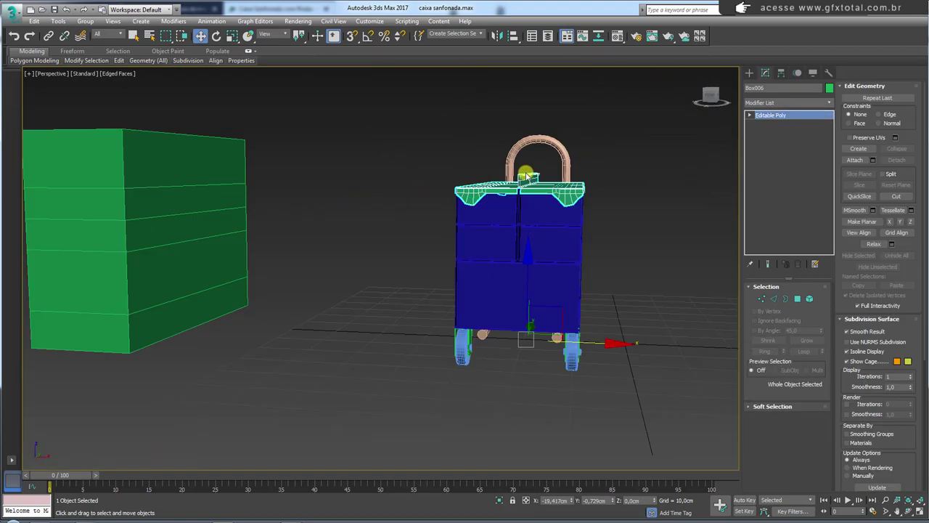
mouse_move(573, 283)
alt+middle_down()
mouse_move(428, 254)
mouse_move(553, 288)
mouse_move(473, 327)
alt+middle_up()
click(312, 517)
scroll(479, 308, down, 3)
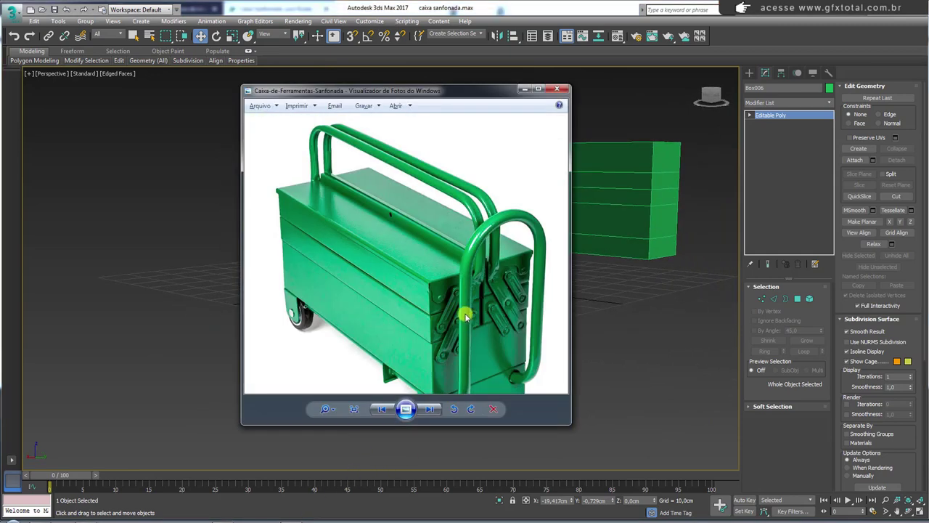
scroll(432, 271, up, 3)
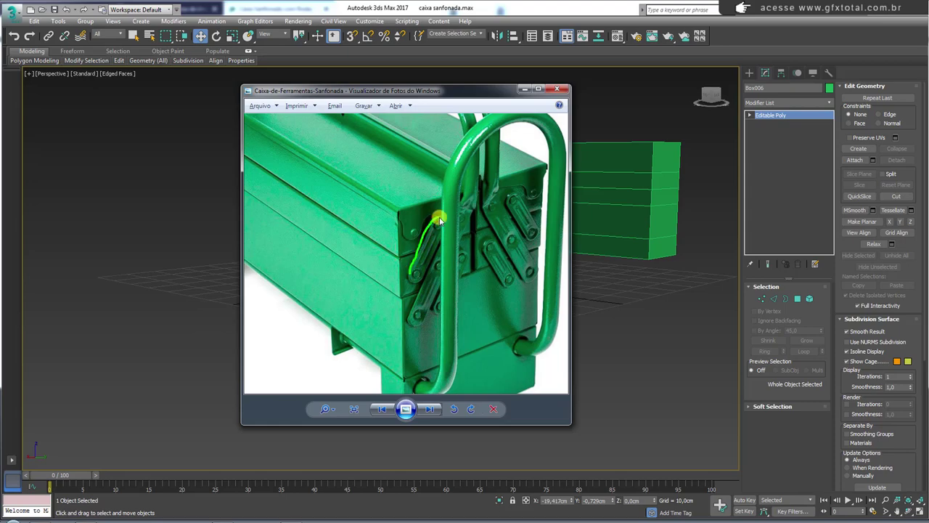
- Return to 3ds Max and add the box body to the selection
key(alt+Tab)
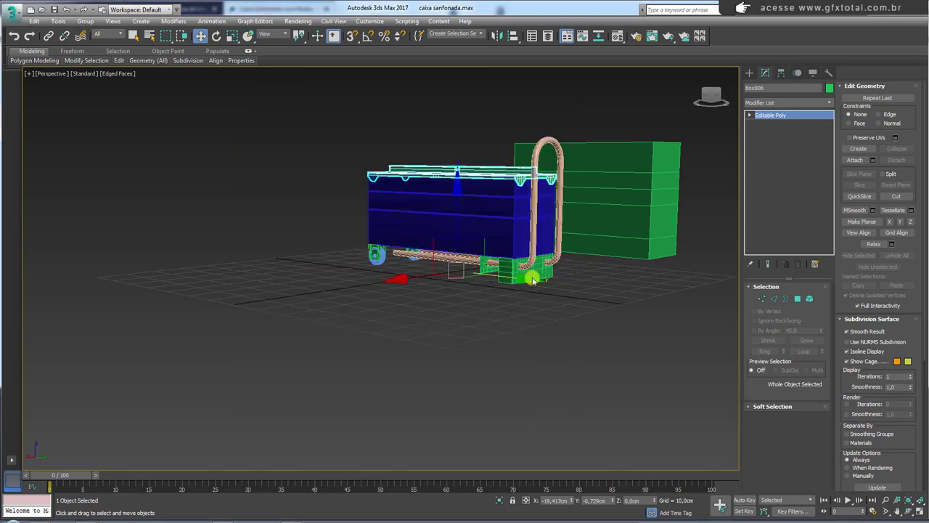
mouse_move(533, 274)
alt+middle_down()
mouse_move(498, 274)
mouse_move(524, 251)
mouse_move(425, 250)
alt+middle_up()
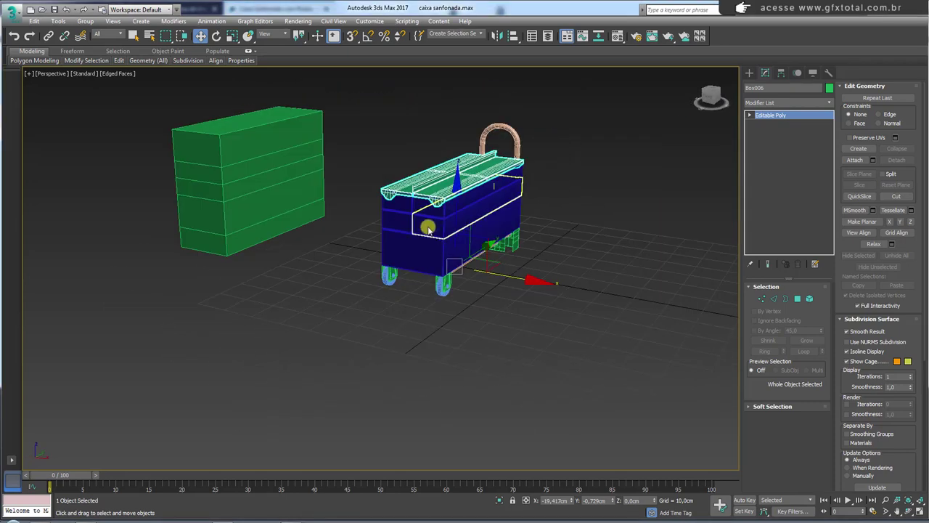
ctrl+click(423, 250)
- Add the remaining body part and isolate the toolbox body and lid
ctrl+click(423, 250)
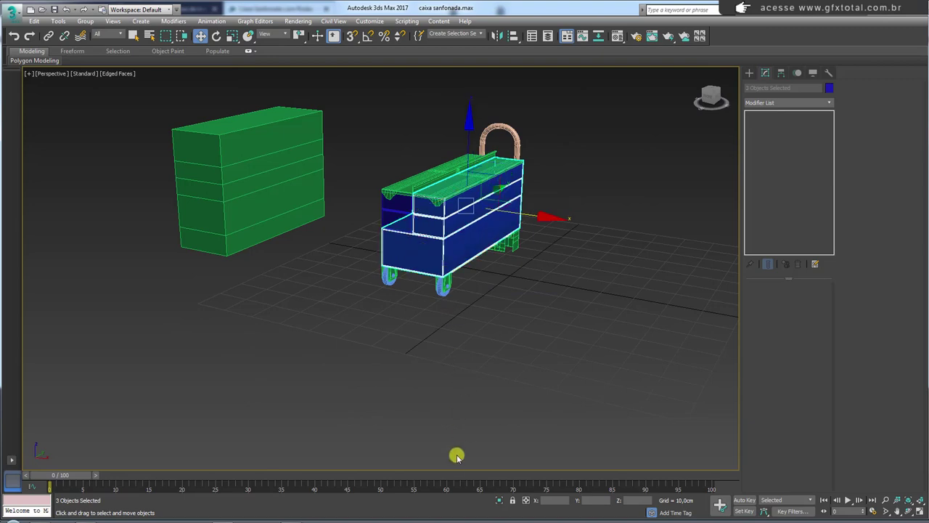
click(502, 500)
alt+middle_drag(487, 427, 487, 326)
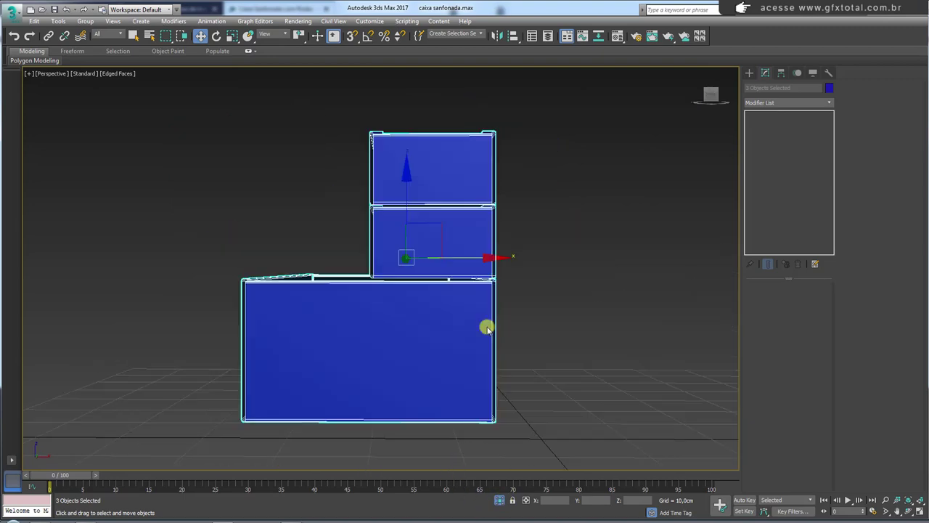
click(580, 308)
- Switch to Front view, compare with the reference photo, and bring up the Create panel
key(f)
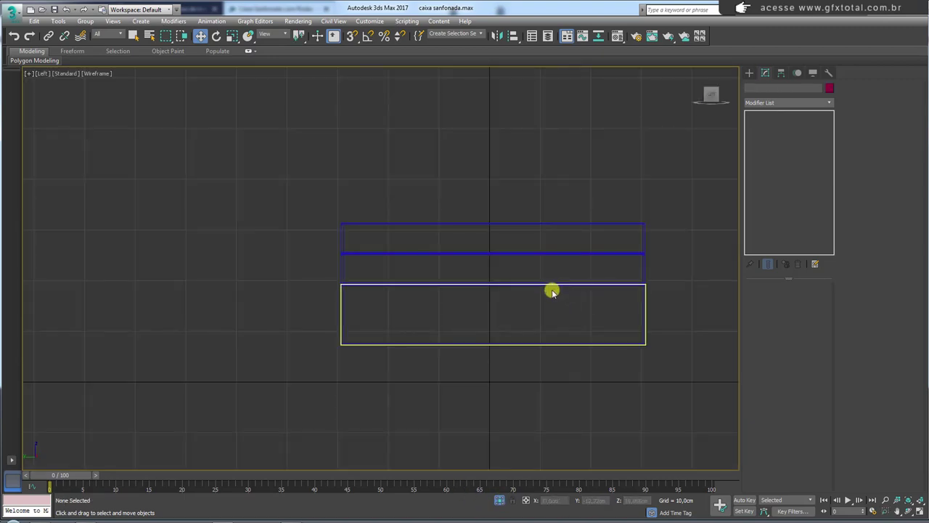
scroll(544, 294, down, 5)
scroll(348, 229, up, 8)
scroll(440, 247, up, 3)
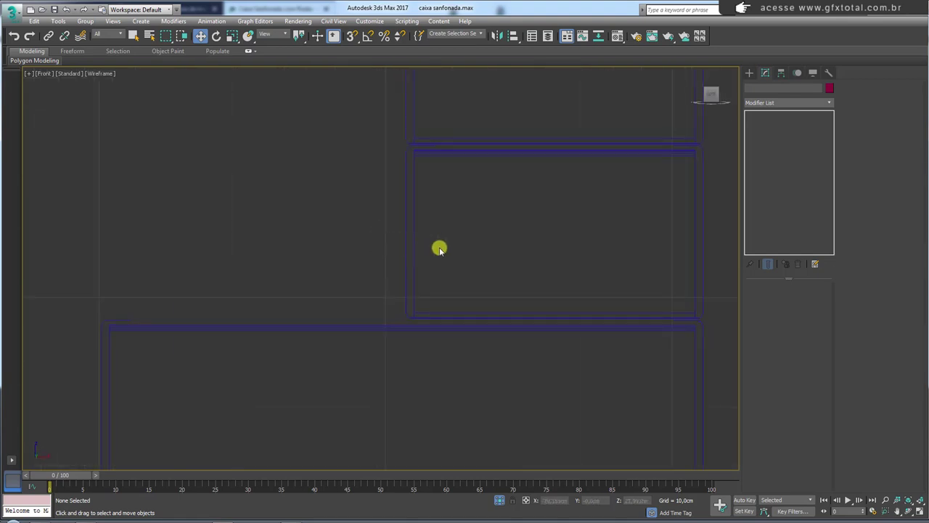
scroll(460, 251, down, 3)
key(alt+Tab)
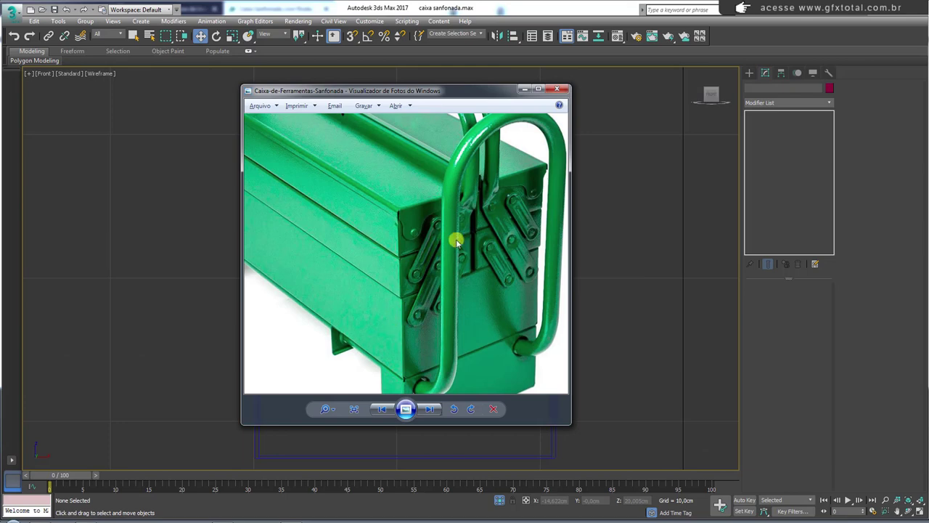
key(alt+Tab)
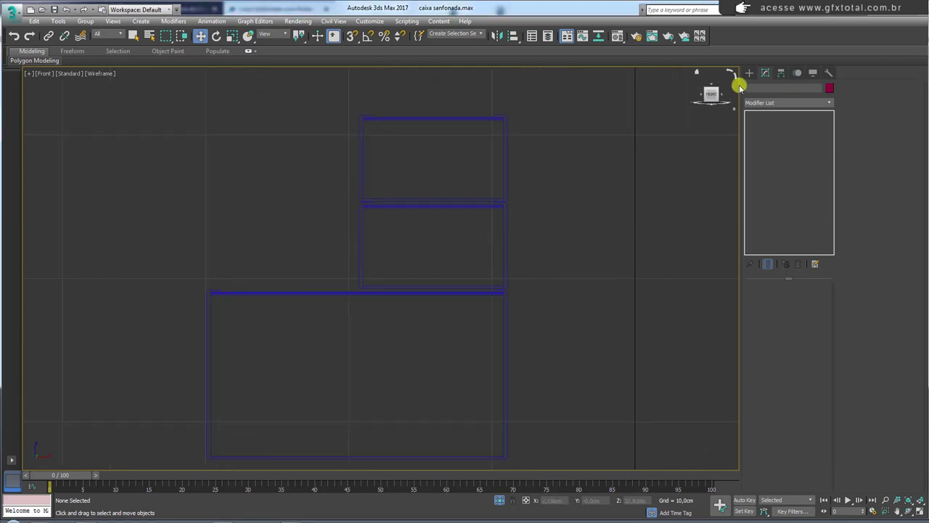
click(749, 72)
- Draw a small cylinder, about 1,028 cm radius and 0,901 cm high, on the box side
click(750, 87)
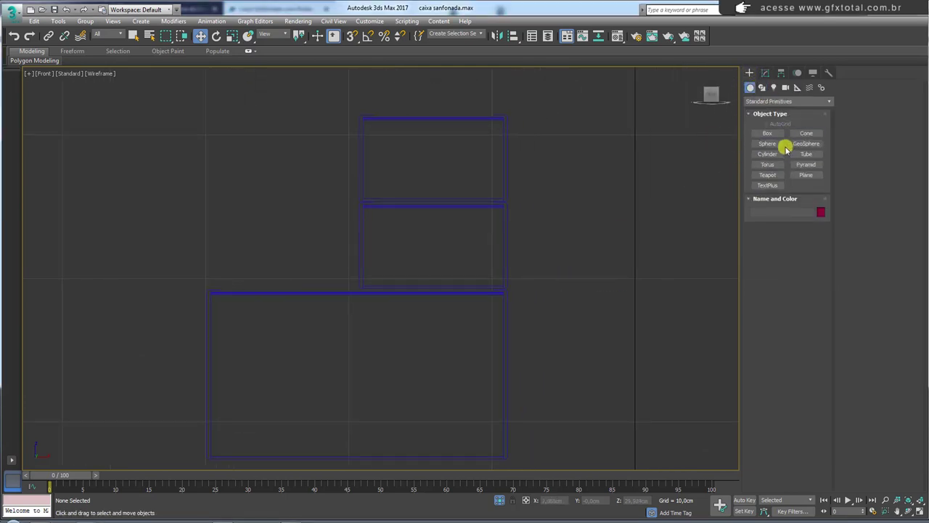
click(769, 156)
middle_drag(481, 243, 413, 284)
drag(412, 283, 424, 291)
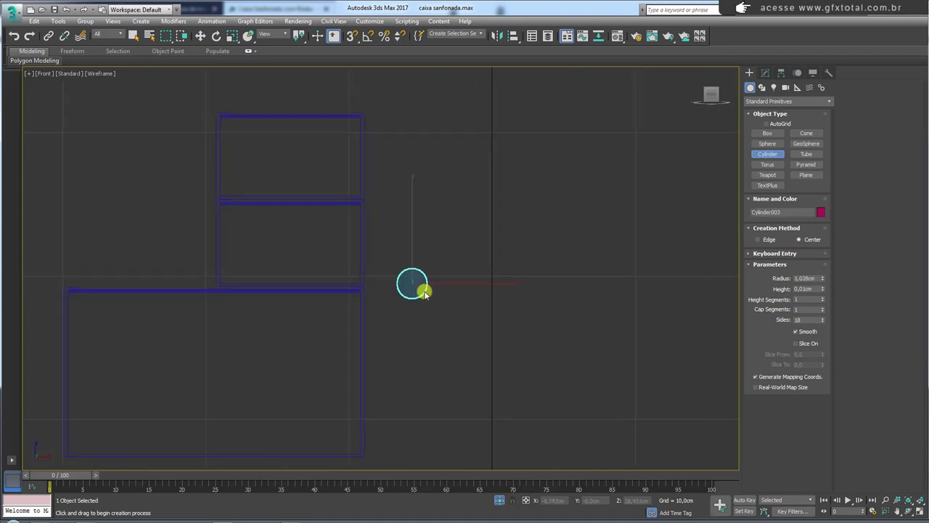
click(425, 283)
right_click(433, 284)
- Give the new cylinder 8 sides
key(p)
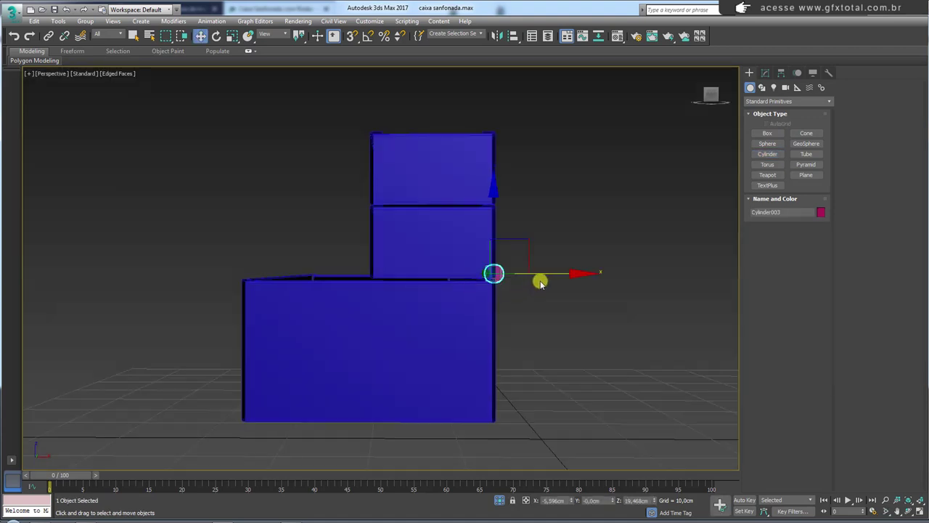
alt+middle_drag(539, 278, 479, 288)
scroll(479, 288, up, 5)
click(765, 72)
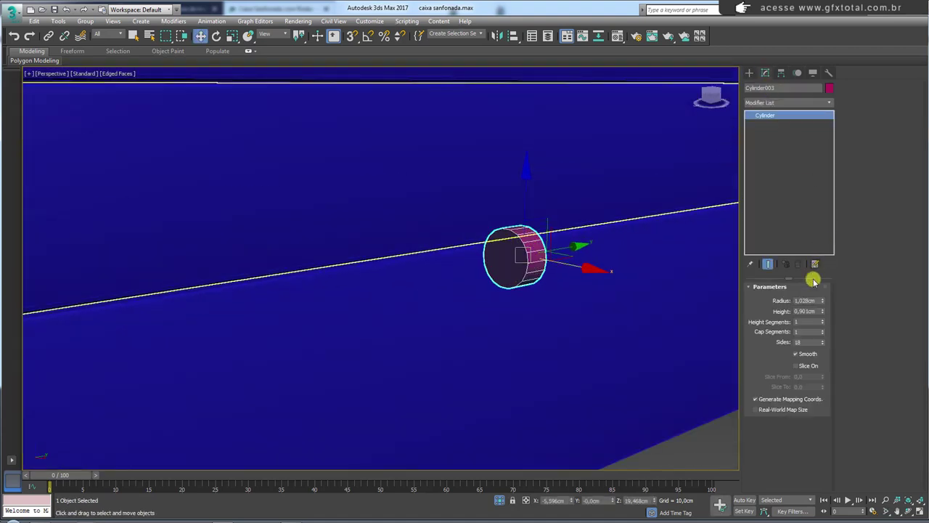
text(8)
key(Return)
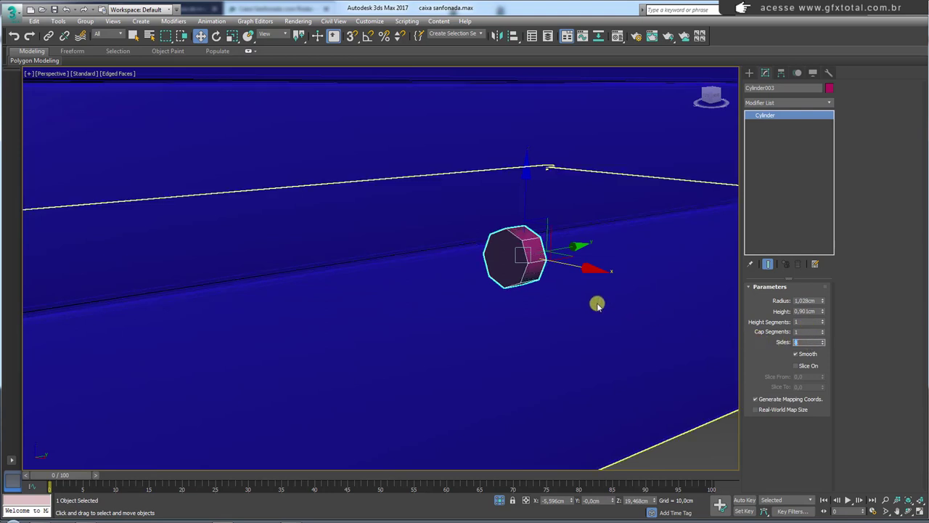
- Slide the cylinder along the box side toward its top corner
alt+middle_drag(595, 303, 535, 283)
scroll(535, 284, down, 5)
drag(595, 272, 284, 276)
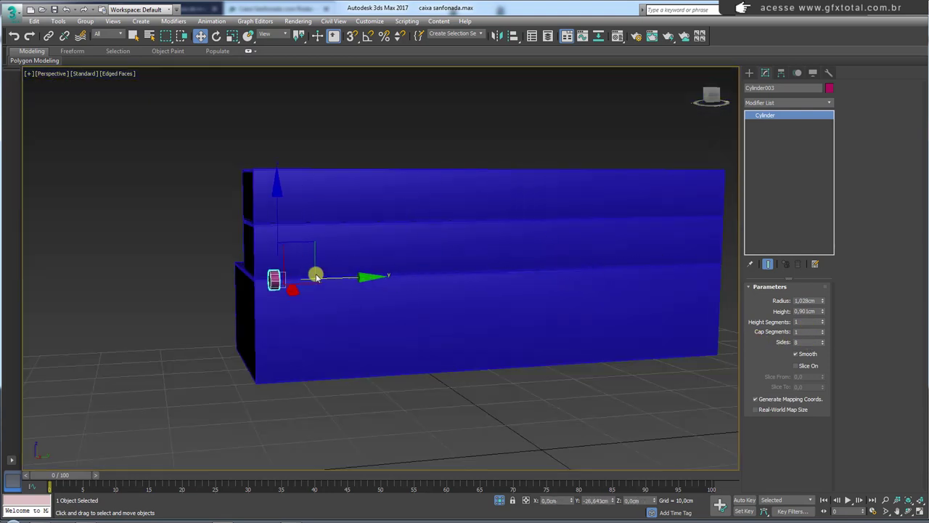
scroll(253, 284, up, 5)
scroll(253, 285, up, 2)
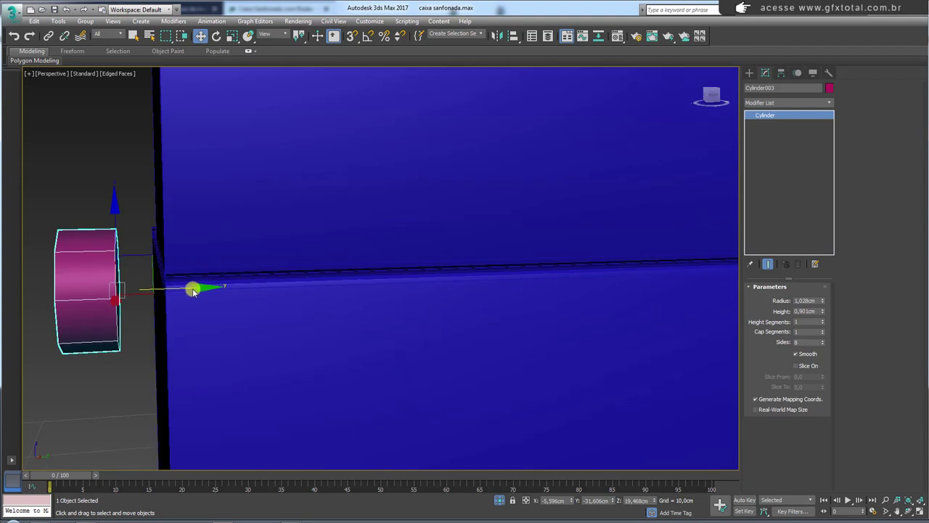
drag(193, 286, 243, 288)
alt+middle_drag(244, 289, 271, 298)
scroll(243, 301, down, 5)
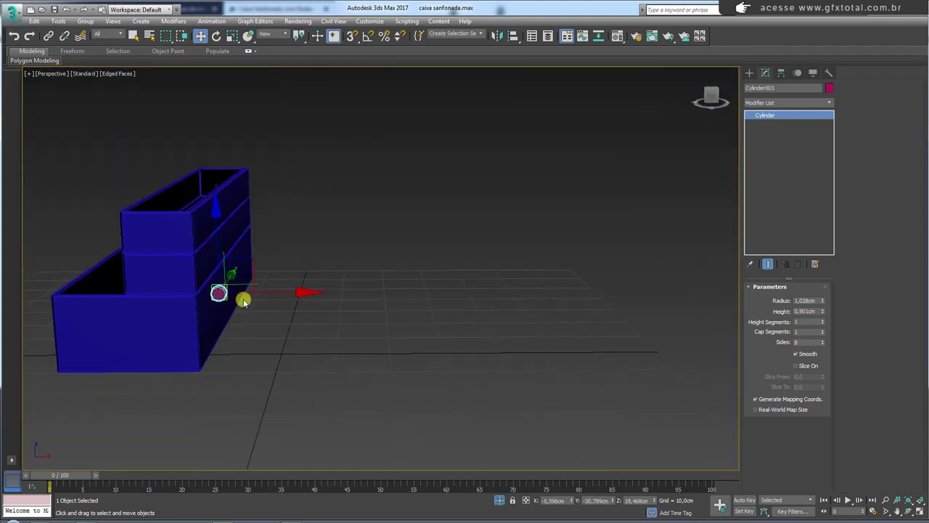
drag(270, 295, 235, 294)
- In Front view, lower the cylinder just below the box's top edge and bring up the reference photo
key(f)
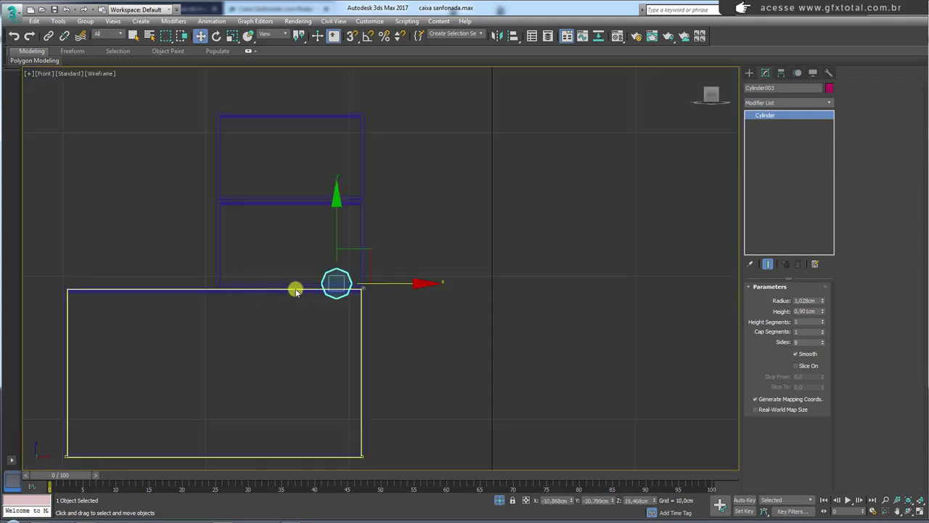
scroll(338, 278, up, 3)
scroll(414, 251, up, 4)
drag(444, 252, 357, 422)
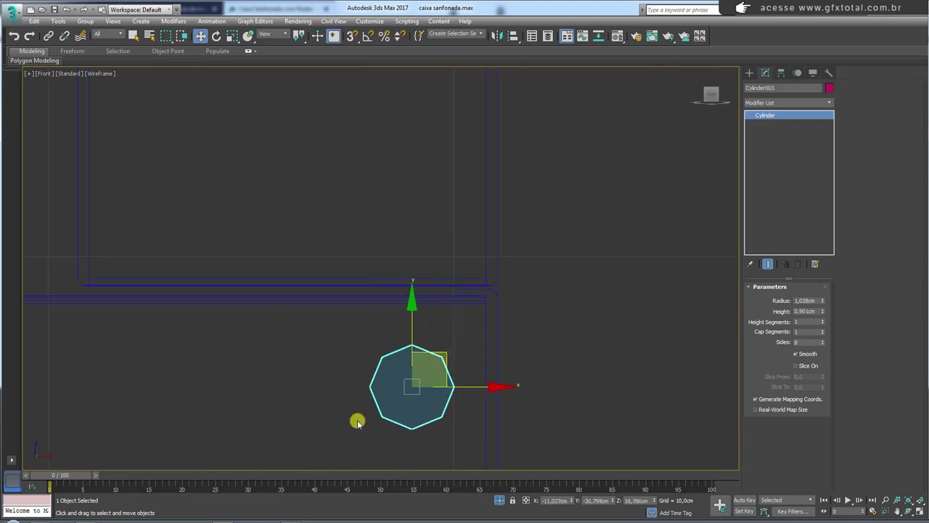
click(310, 517)
- Zoom the reference photo onto the hinge arms and rivets, then return to 3ds Max
scroll(455, 304, up, 1)
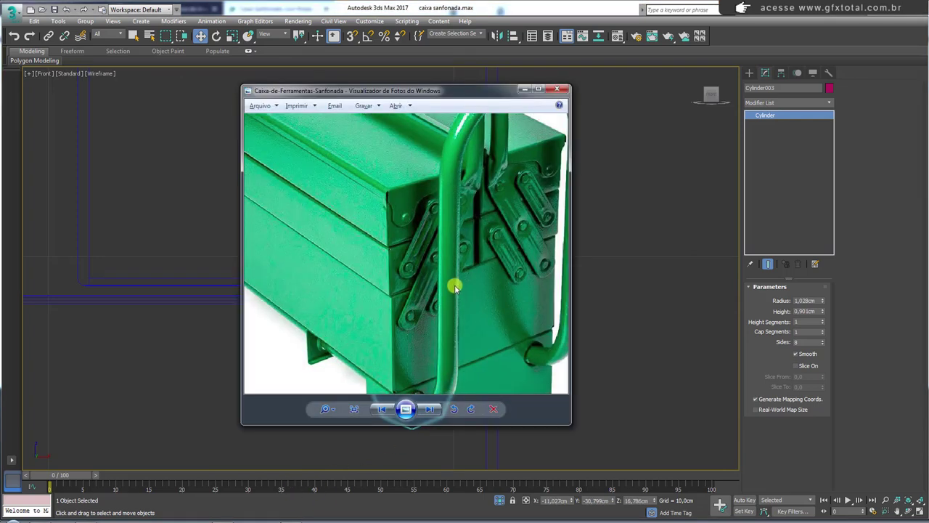
scroll(454, 284, up, 1)
scroll(415, 259, down, 1)
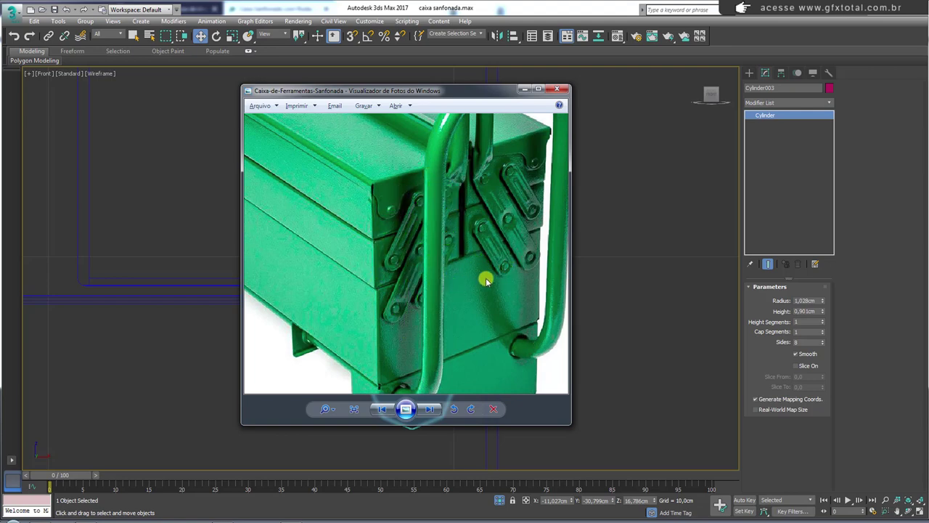
key(alt+Tab)
scroll(475, 371, down, 5)
- Move the cylinder up onto the middle box and set its radius to 1,014 cm
scroll(470, 364, down, 2)
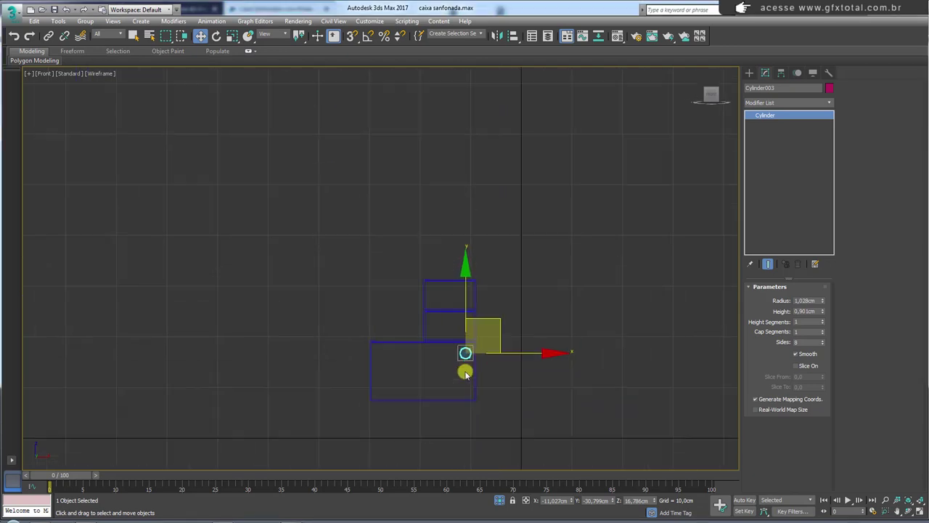
scroll(479, 327, up, 5)
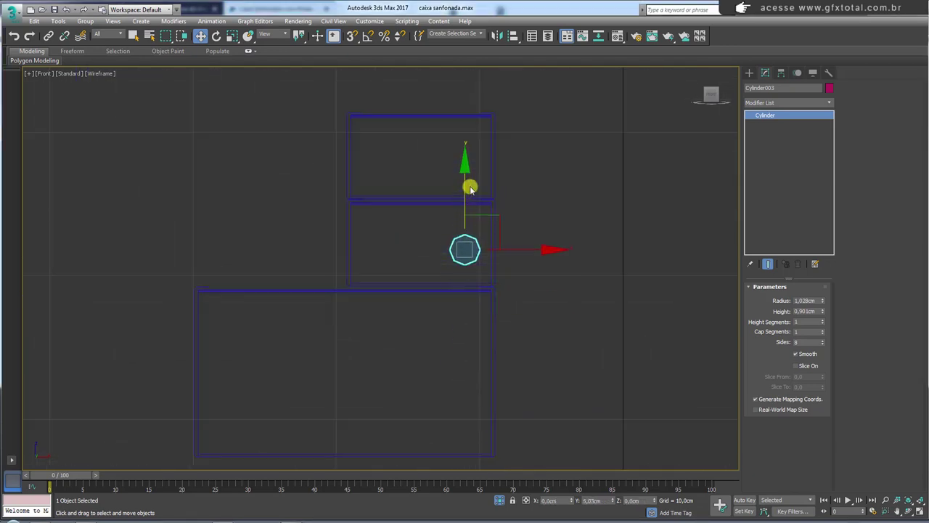
drag(469, 263, 477, 181)
middle_drag(470, 230, 470, 250)
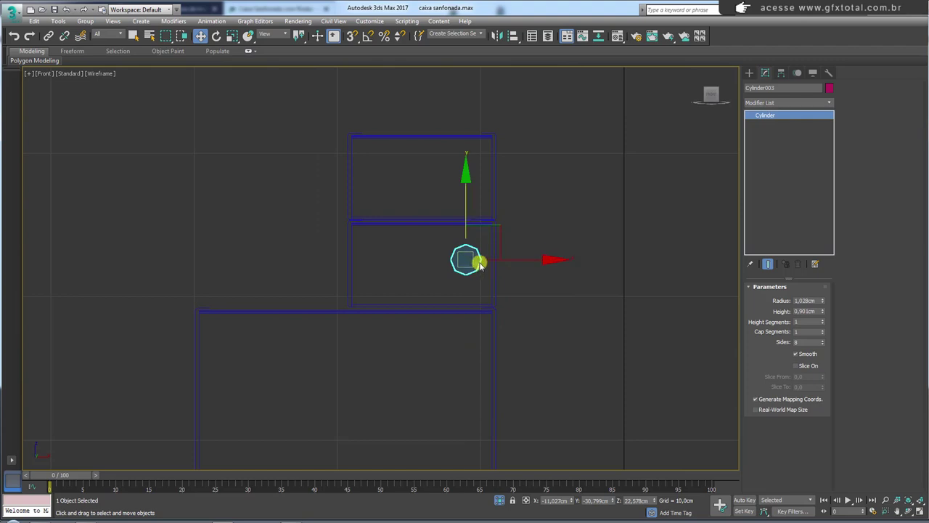
drag(823, 300, 822, 311)
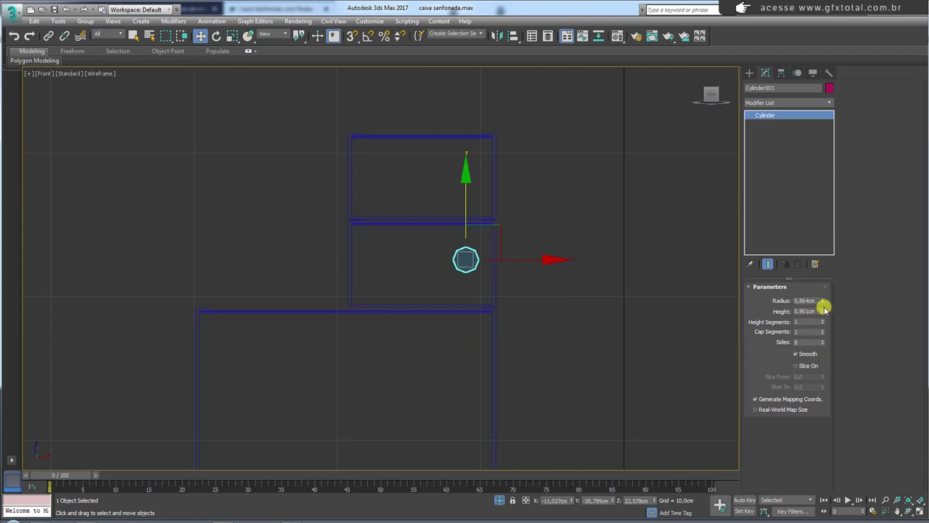
drag(823, 303, 825, 294)
- In Perspective view, thin the cylinder to a 0,381 cm height
key(p)
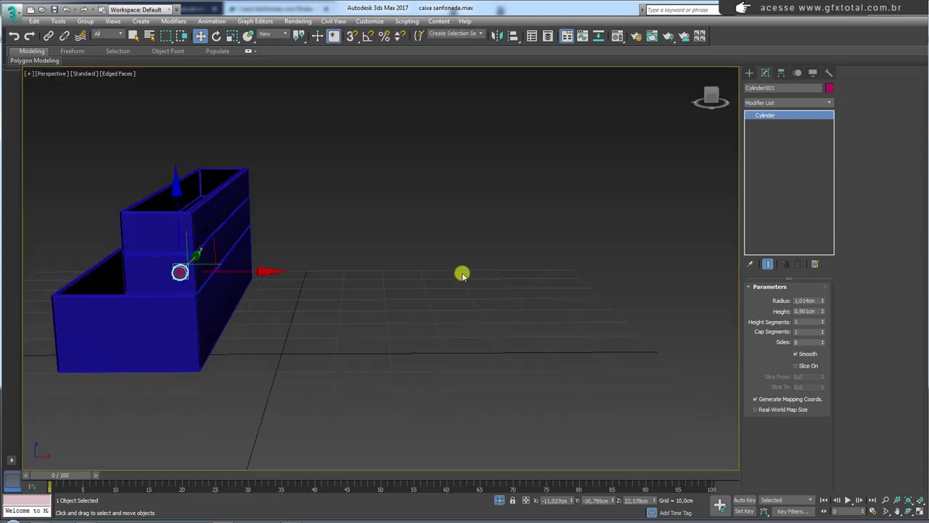
alt+middle_drag(462, 272, 539, 319)
scroll(415, 263, up, 5)
alt+middle_drag(414, 264, 684, 269)
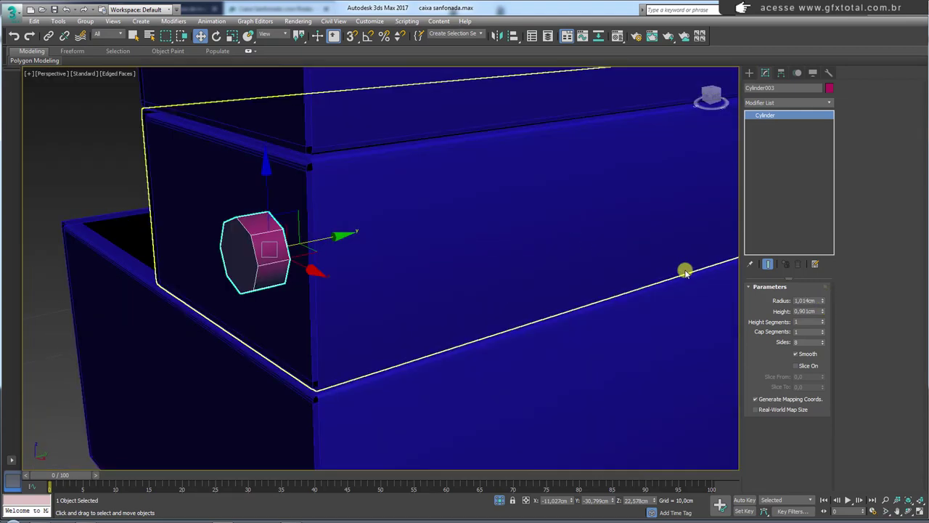
drag(822, 312, 817, 340)
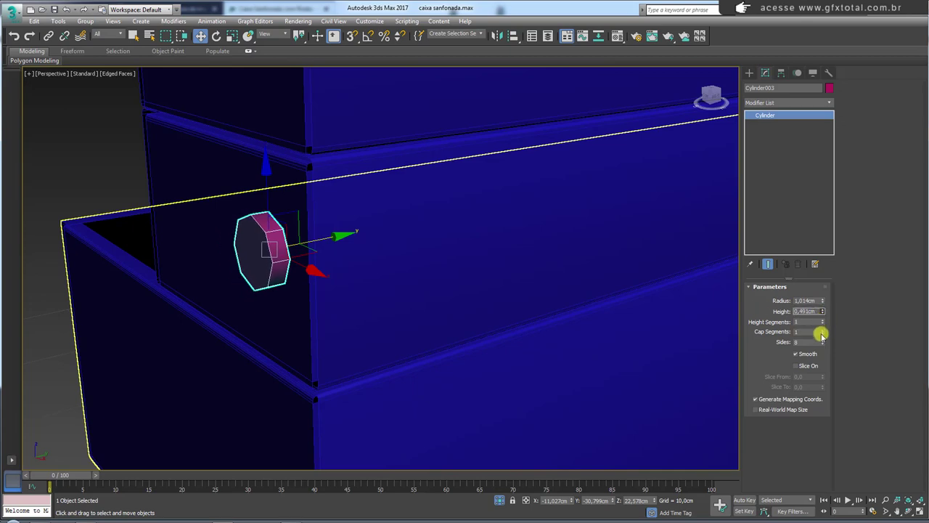
mouse_move(585, 332)
alt+middle_down()
mouse_move(338, 300)
mouse_move(293, 230)
mouse_move(267, 226)
alt+middle_up()
- Convert the cylinder to an Editable Poly
right_click(269, 220)
mouse_move(309, 322)
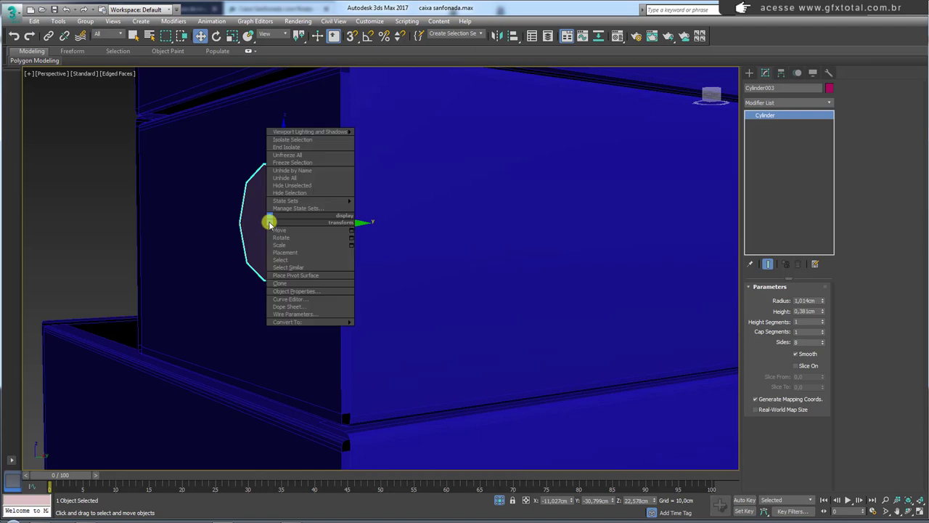
click(368, 331)
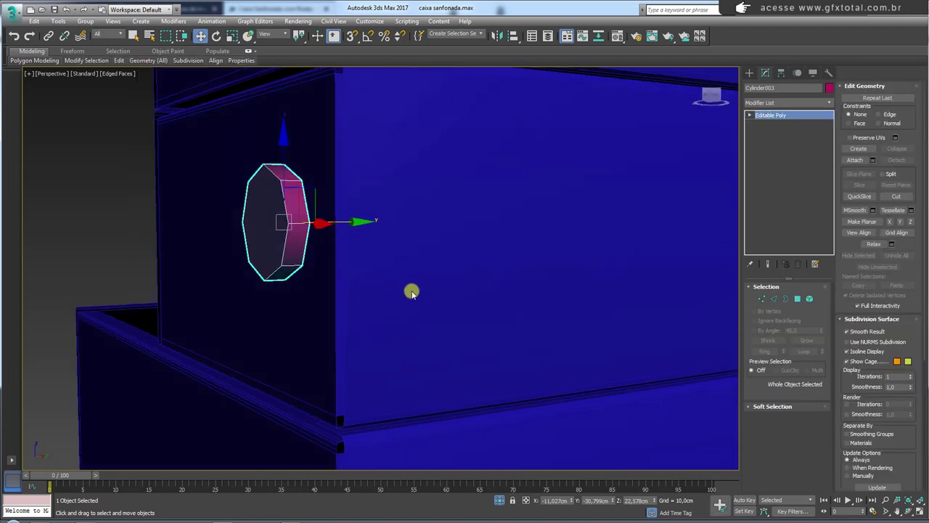
alt+middle_drag(584, 448, 529, 358)
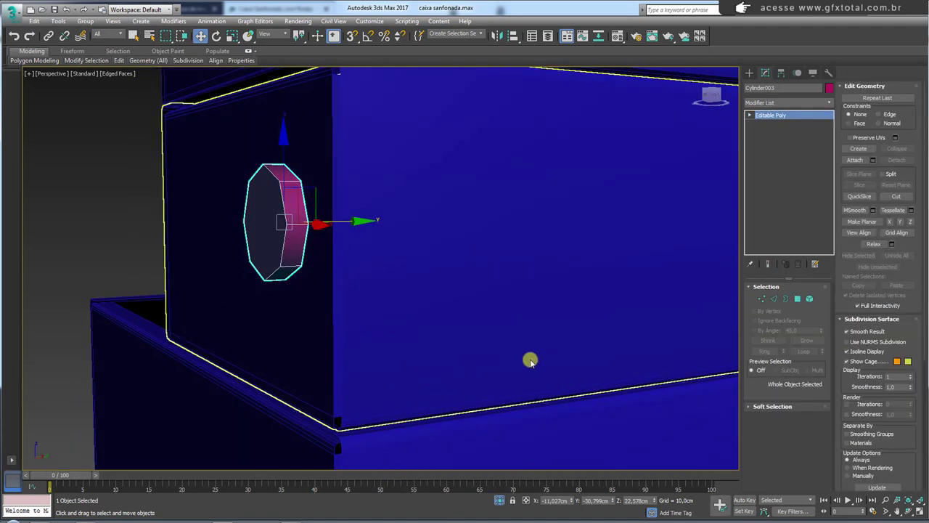
- Select the cylinder's octagonal end faces and inset them 1,0 cm
click(797, 298)
scroll(409, 275, up, 4)
scroll(408, 275, up, 1)
click(292, 233)
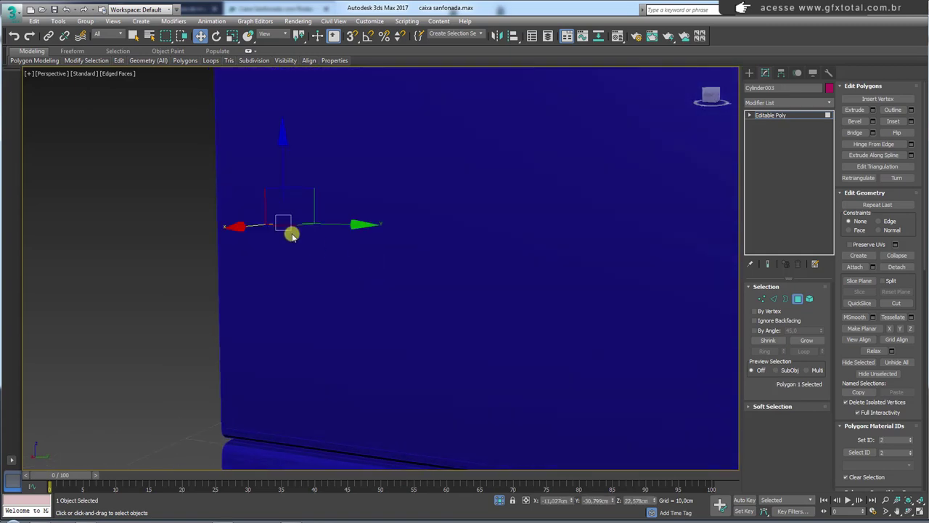
key(F3)
mouse_move(267, 293)
alt+middle_down()
mouse_move(369, 308)
mouse_move(375, 290)
alt+middle_up()
click(370, 306)
drag(349, 267, 463, 252)
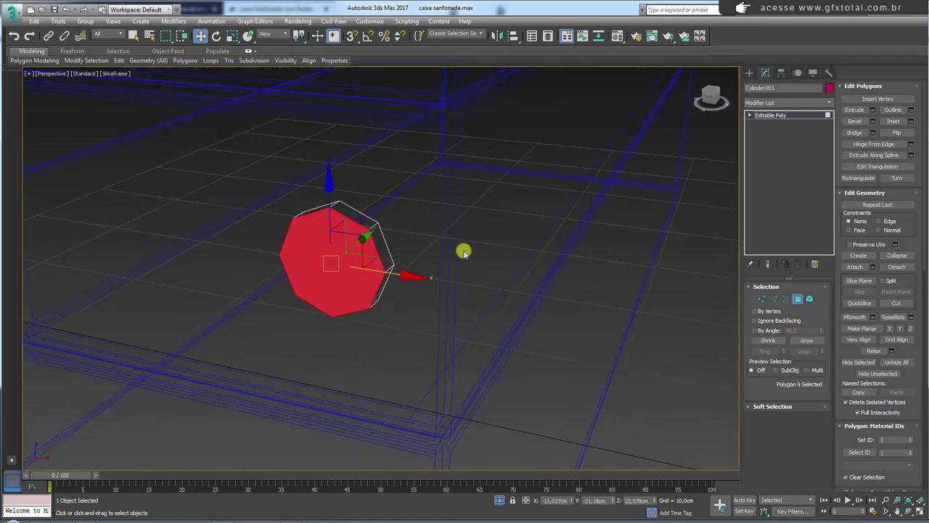
click(912, 121)
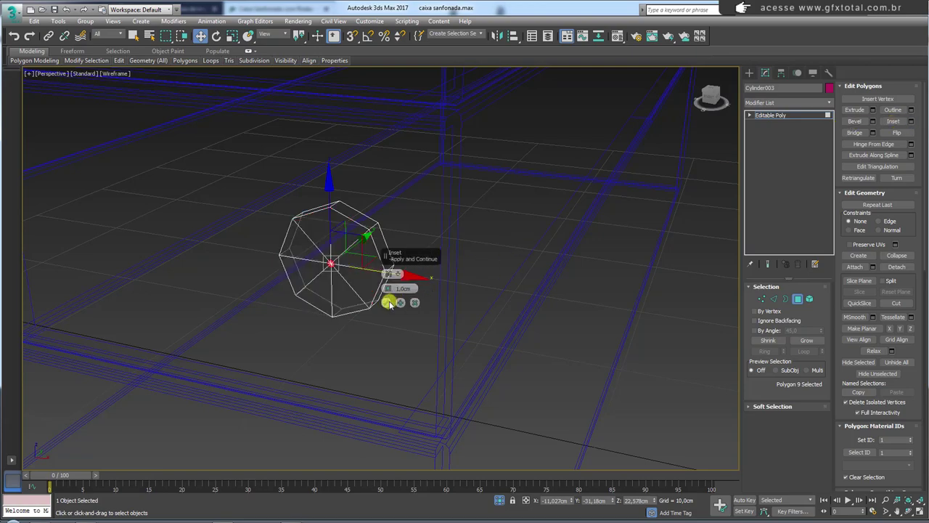
click(388, 302)
- Collapse the inset cap to a single centre point
click(898, 256)
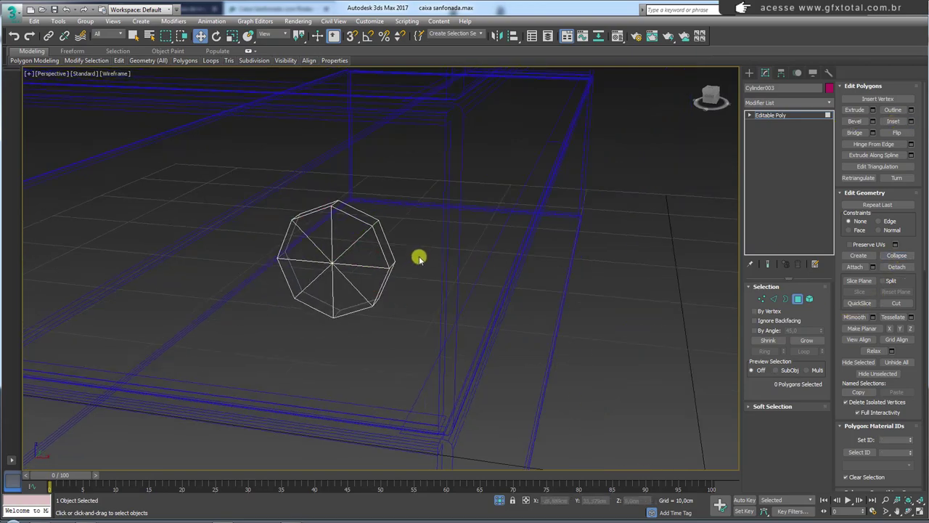
mouse_move(419, 257)
alt+middle_down()
mouse_move(425, 249)
mouse_move(388, 243)
mouse_move(404, 253)
alt+middle_up()
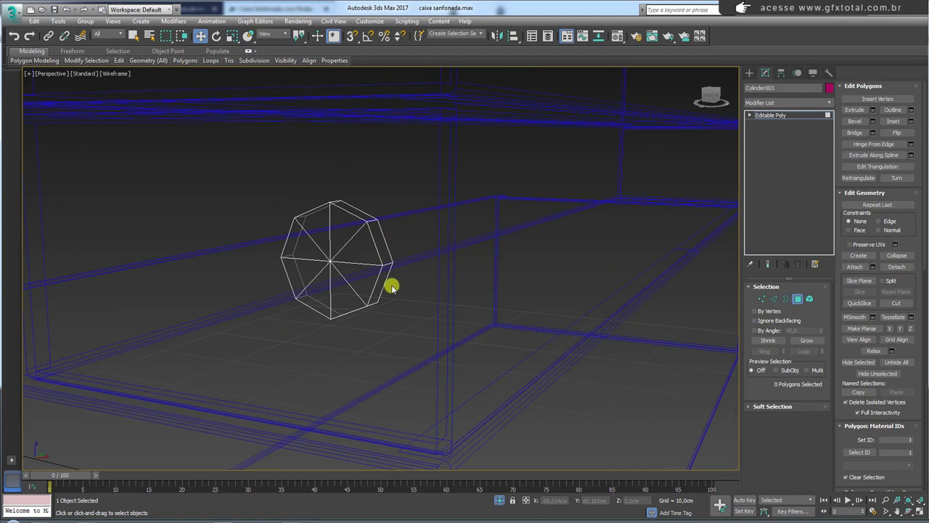
key(F3)
- Detach the cylinder's lower half as an element and move it down
drag(428, 339, 254, 287)
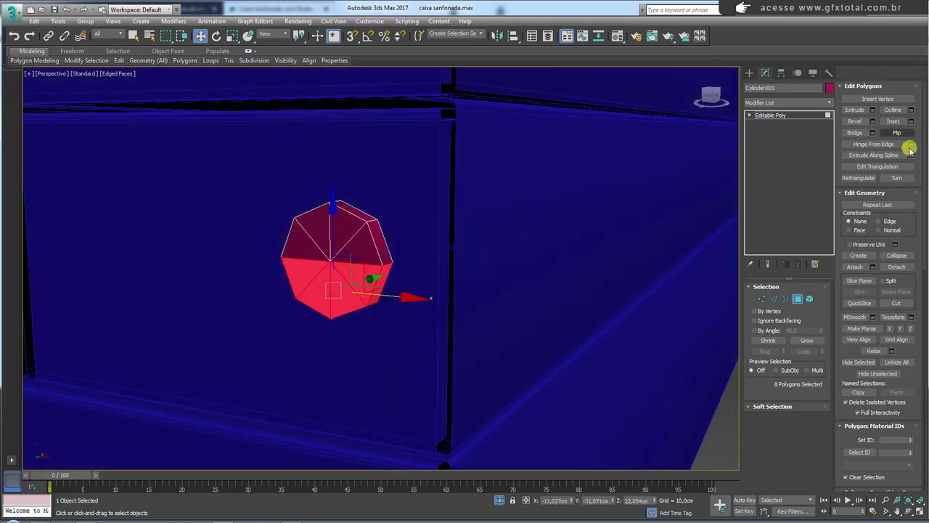
click(897, 267)
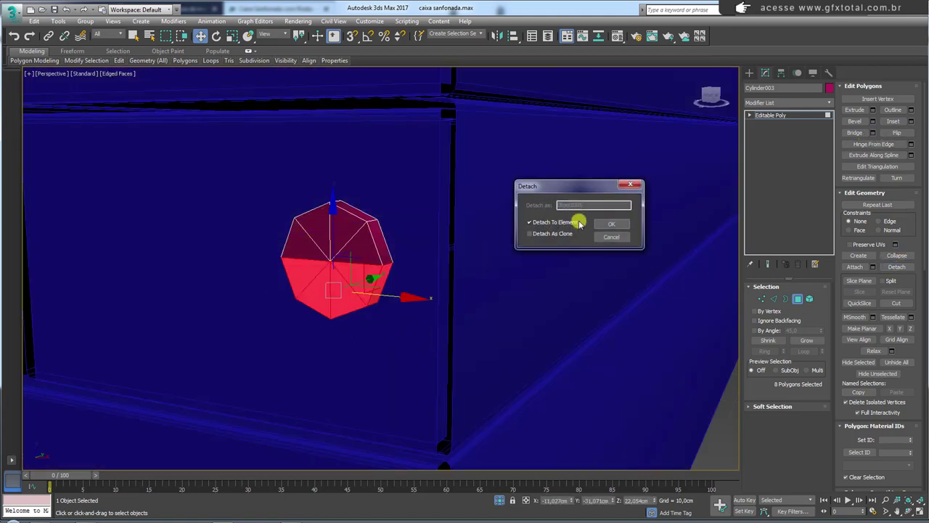
click(609, 223)
drag(326, 219, 329, 323)
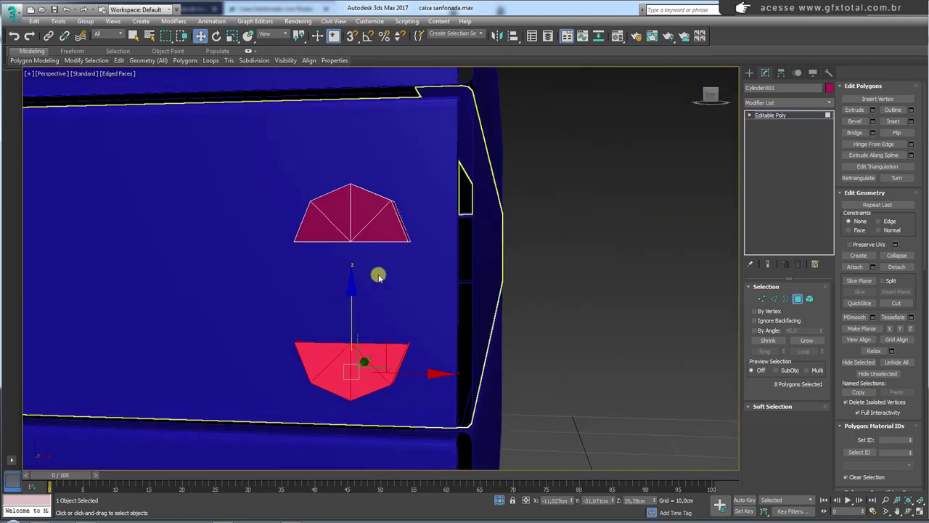
scroll(377, 274, down, 5)
drag(374, 261, 372, 355)
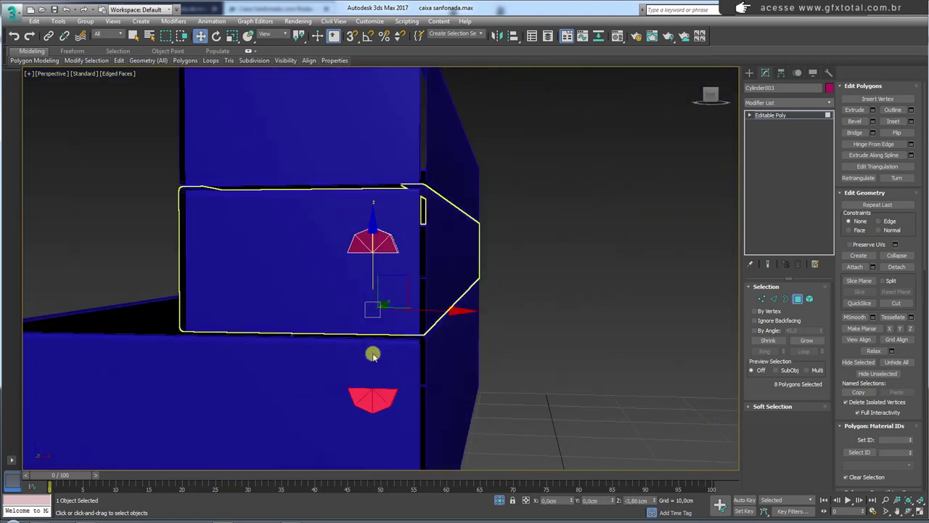
middle_drag(396, 301, 407, 271)
- Bridge the two halves' open border edges into one long pill shape
click(773, 299)
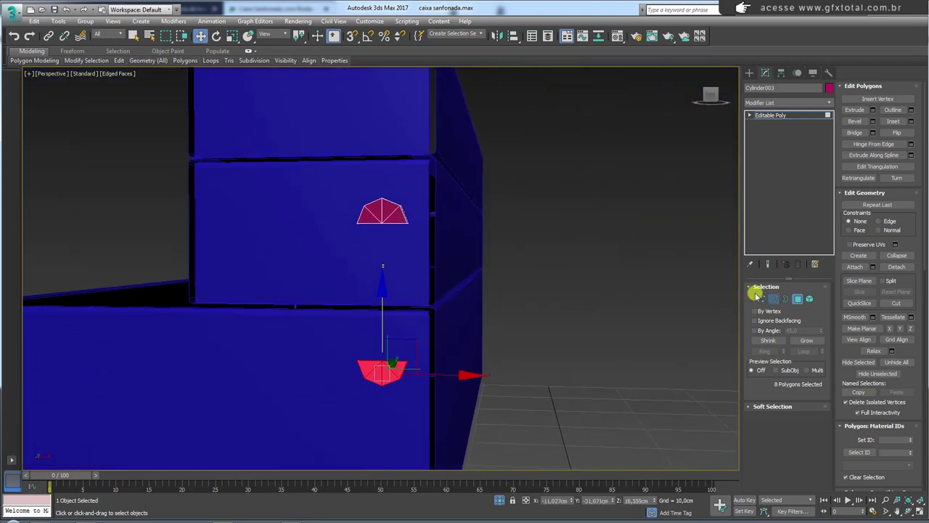
click(393, 225)
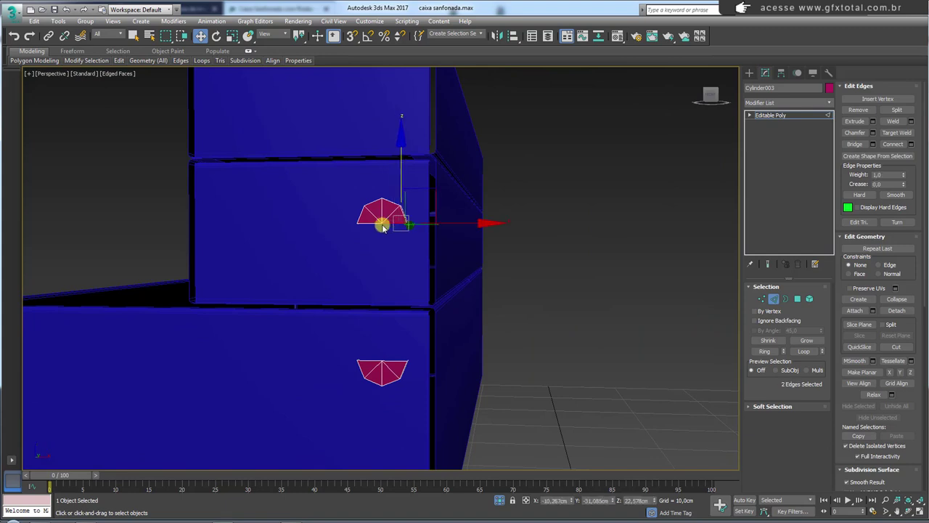
ctrl+click(395, 365)
ctrl+click(371, 361)
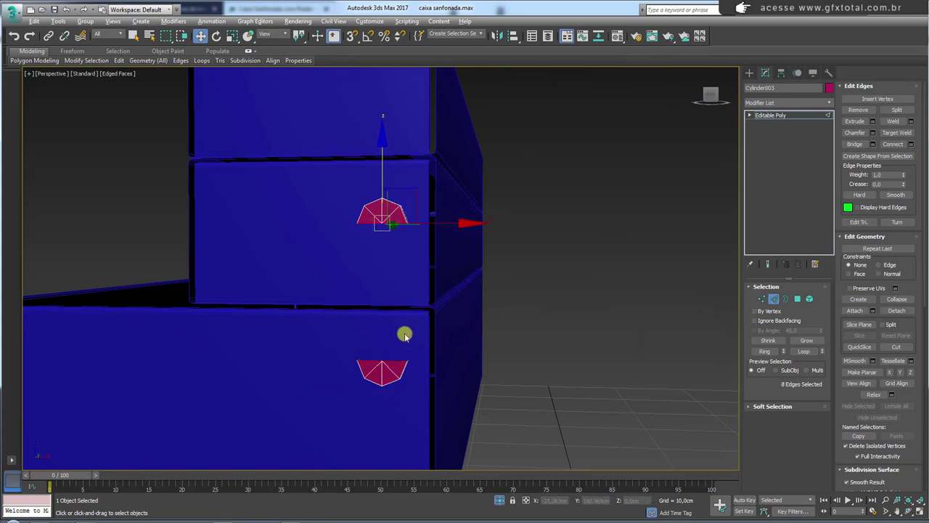
alt+middle_drag(404, 335, 512, 292)
click(856, 144)
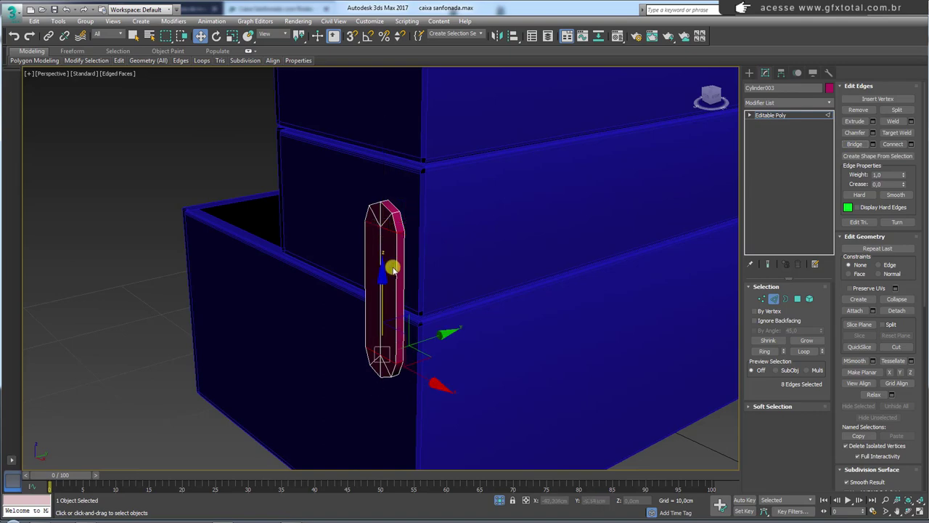
mouse_move(390, 268)
alt+middle_down()
mouse_move(441, 263)
mouse_move(731, 140)
alt+middle_up()
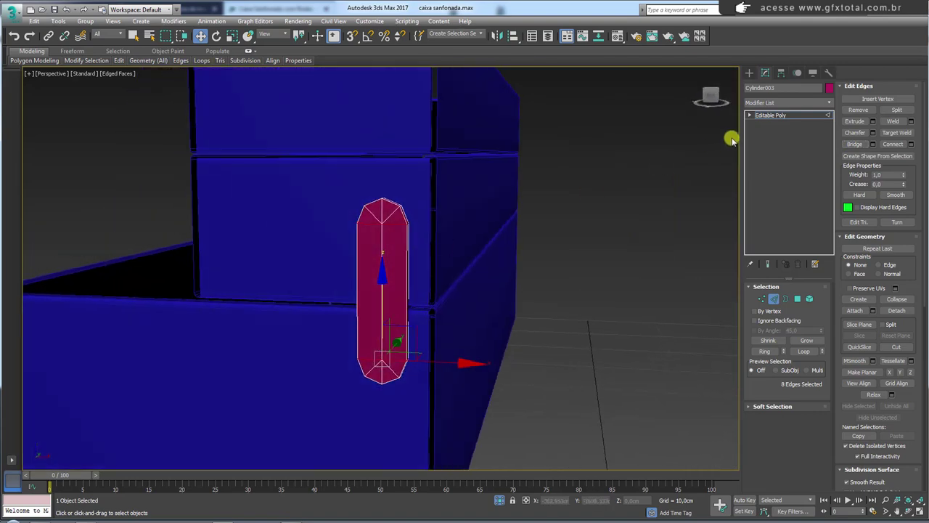
click(764, 116)
- Cancel a trial rotation so the pill stays upright, then slide it sideways along X
key(e)
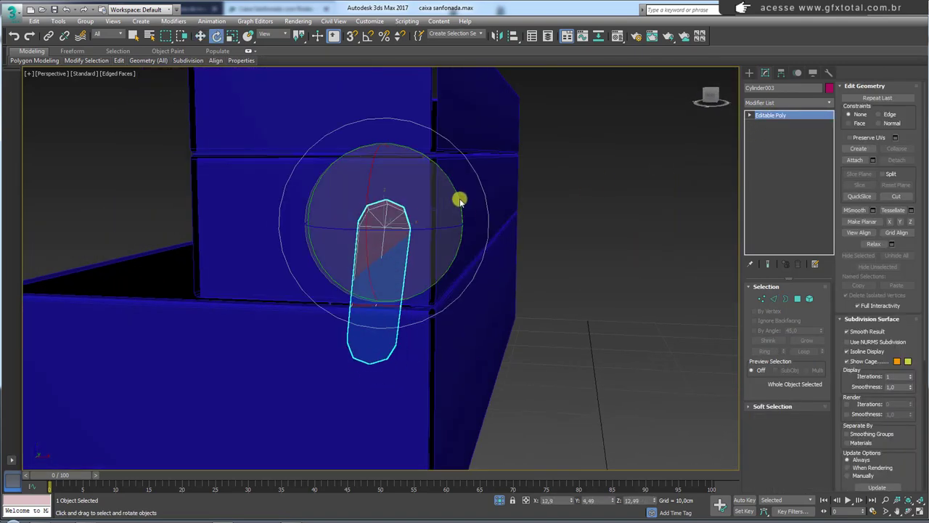
drag(451, 183, 451, 177)
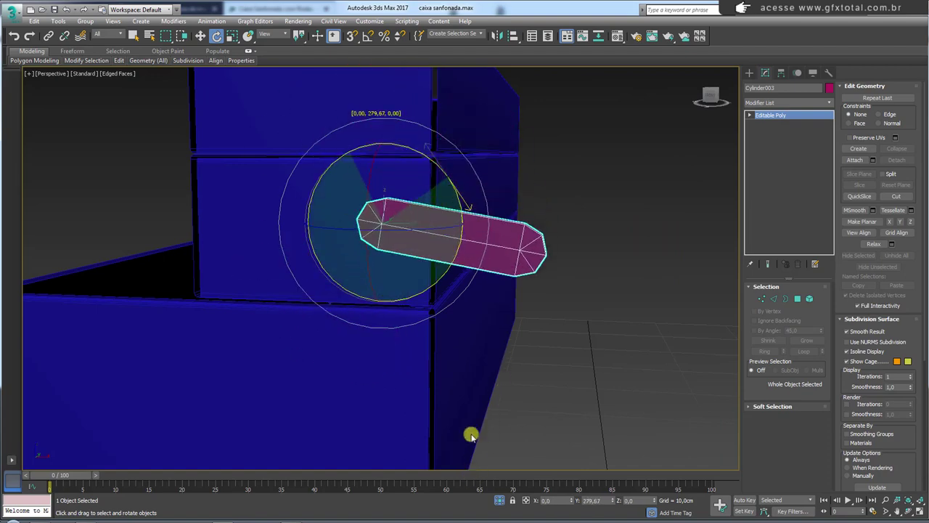
right_click(493, 429)
mouse_move(492, 429)
alt+middle_down()
mouse_move(461, 324)
mouse_move(419, 276)
mouse_move(462, 259)
alt+middle_up()
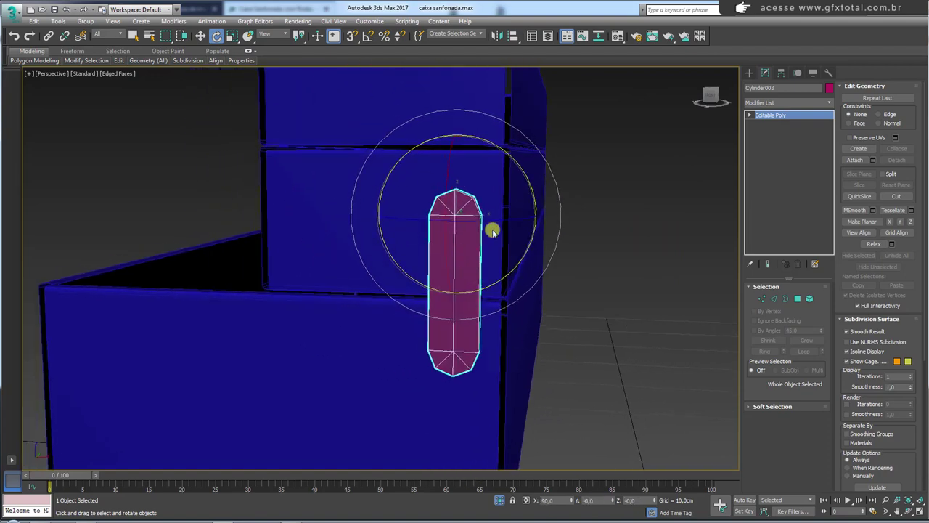
mouse_move(494, 228)
alt+middle_down()
mouse_move(440, 253)
mouse_move(502, 250)
alt+middle_up()
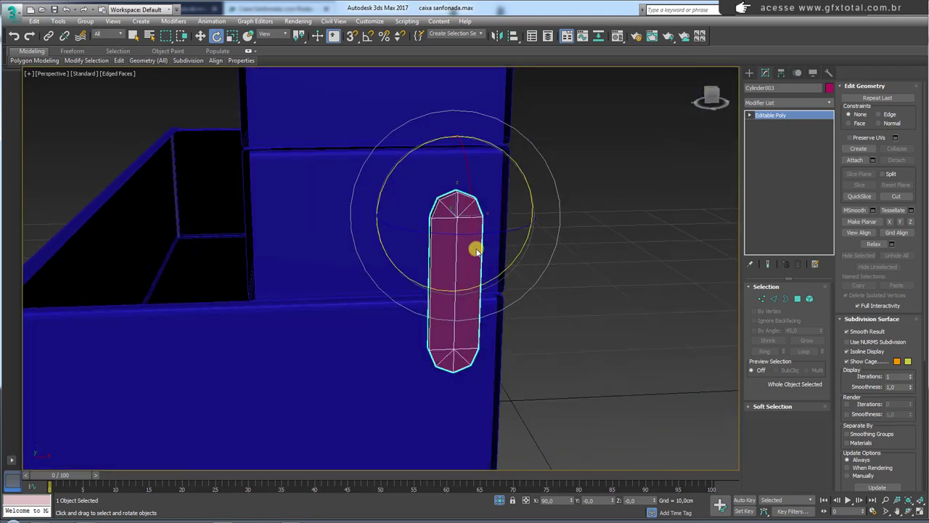
key(w)
scroll(501, 228, down, 5)
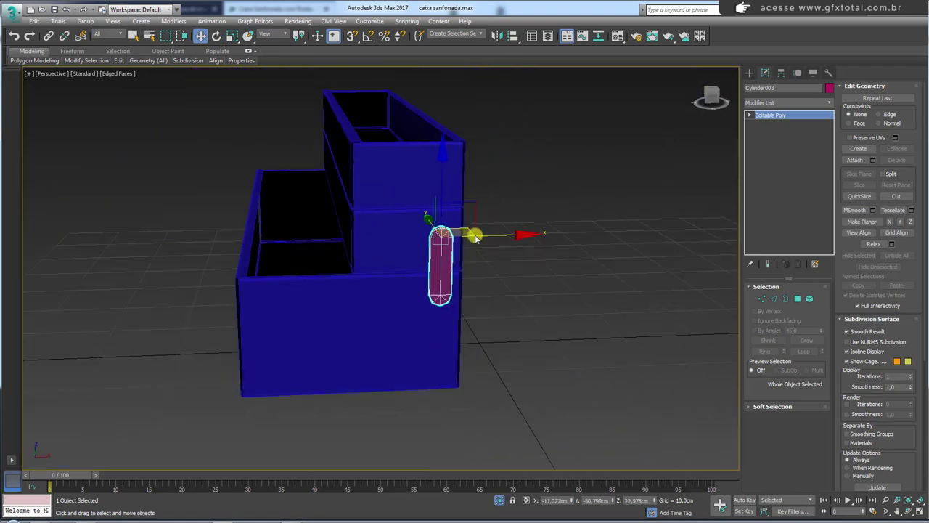
mouse_move(473, 233)
mouse_down()
mouse_move(554, 243)
mouse_move(675, 201)
mouse_up()
- Create a small 8-sided cylinder, radius 0,589 cm and height 1,081 cm
click(755, 73)
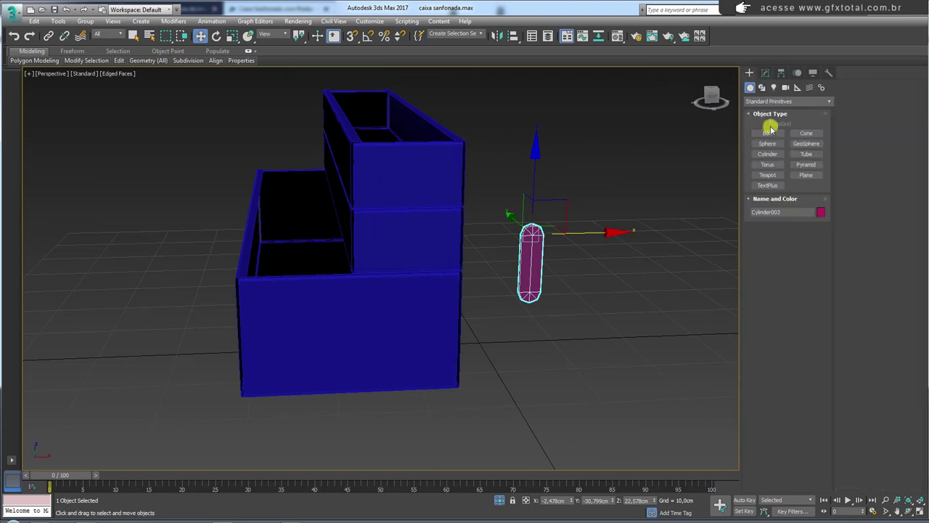
click(767, 158)
drag(523, 378, 527, 373)
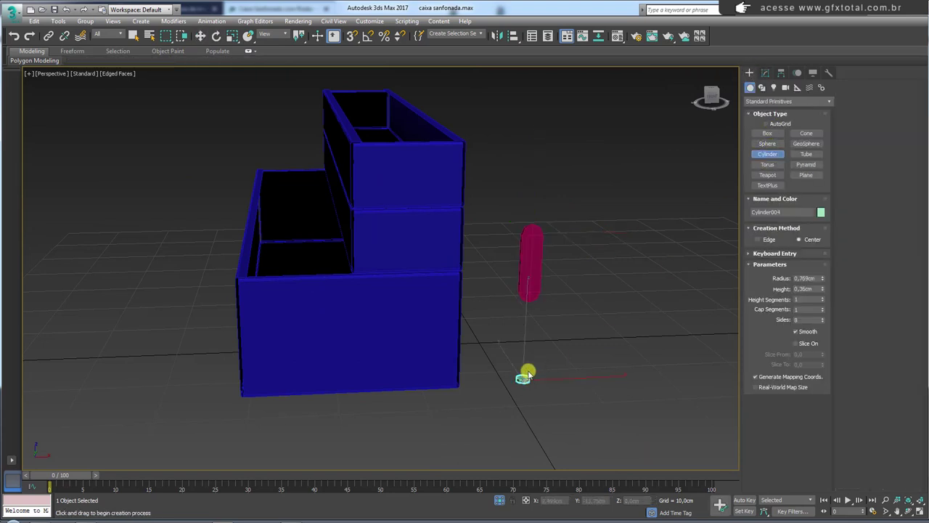
key(w)
- Use Select and Place to set the cylinder onto the tray box side, checking left and front views
click(247, 37)
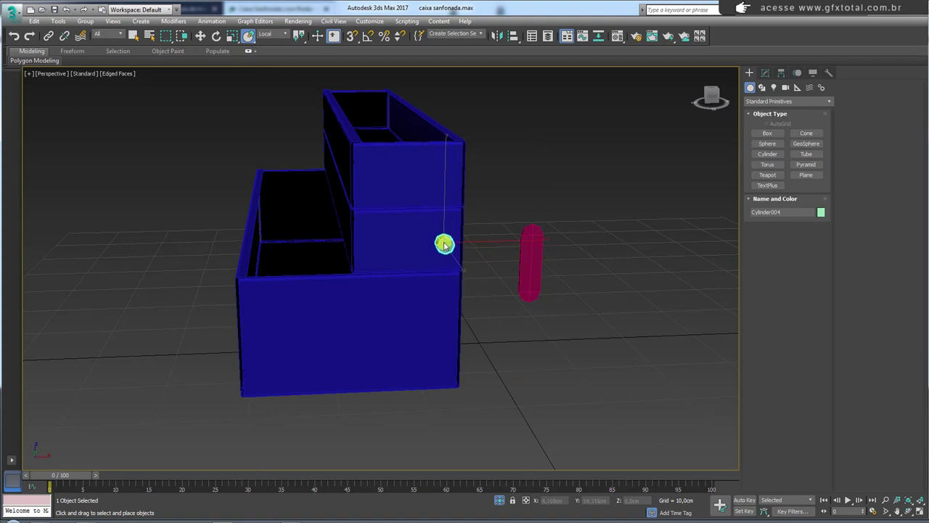
right_click(495, 210)
click(459, 252)
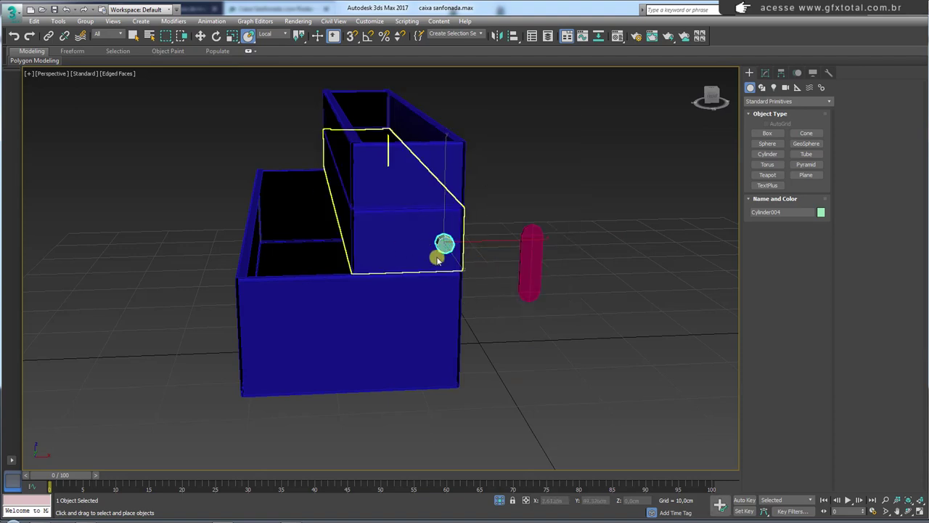
key(l)
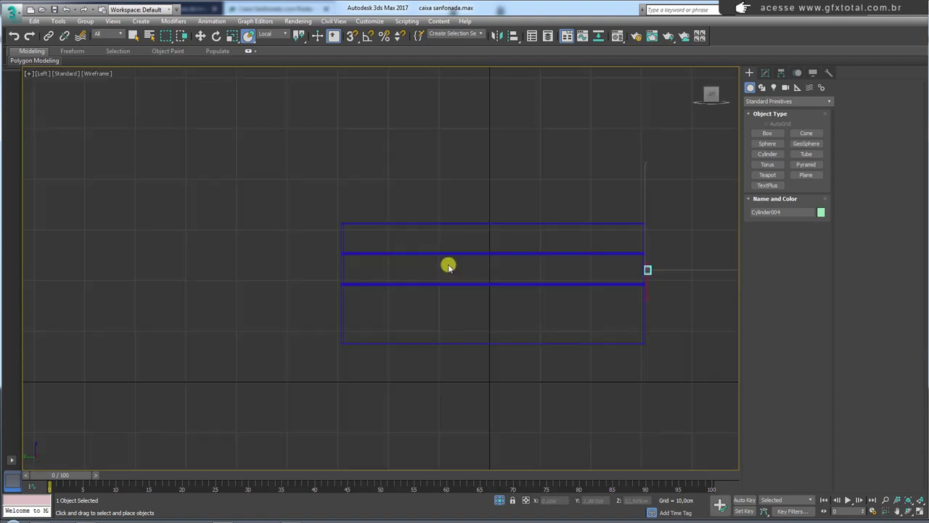
scroll(529, 284, up, 2)
middle_drag(529, 284, 441, 287)
scroll(441, 286, up, 3)
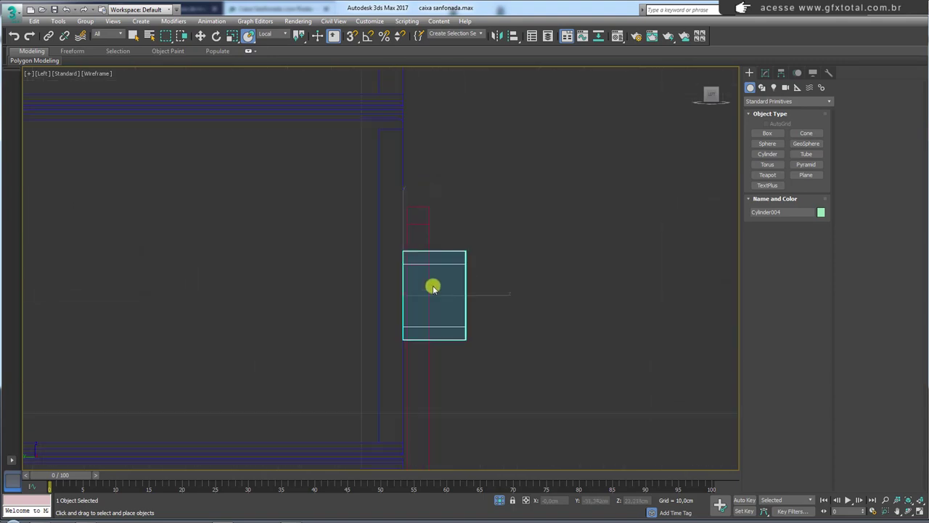
key(f)
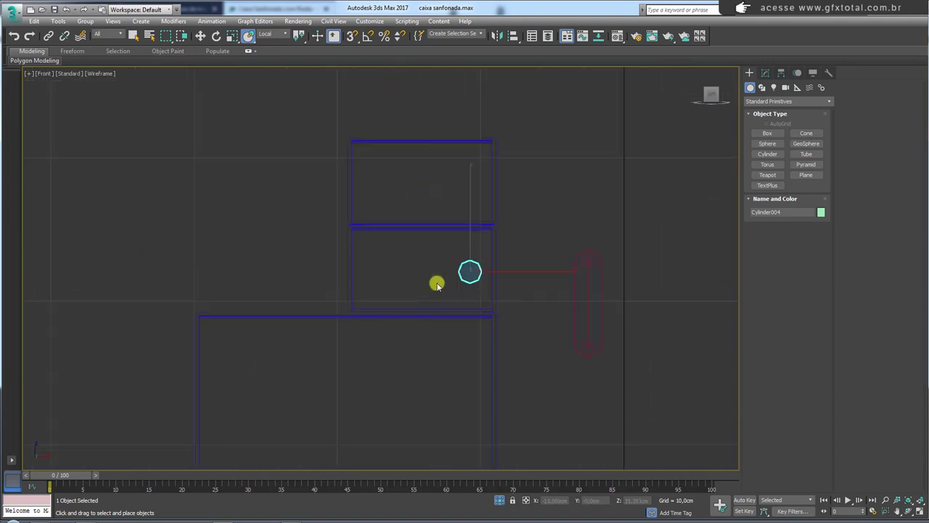
scroll(438, 280, up, 3)
- Compare with the toolbox reference photo and raise the rivet slightly on the box side
click(765, 73)
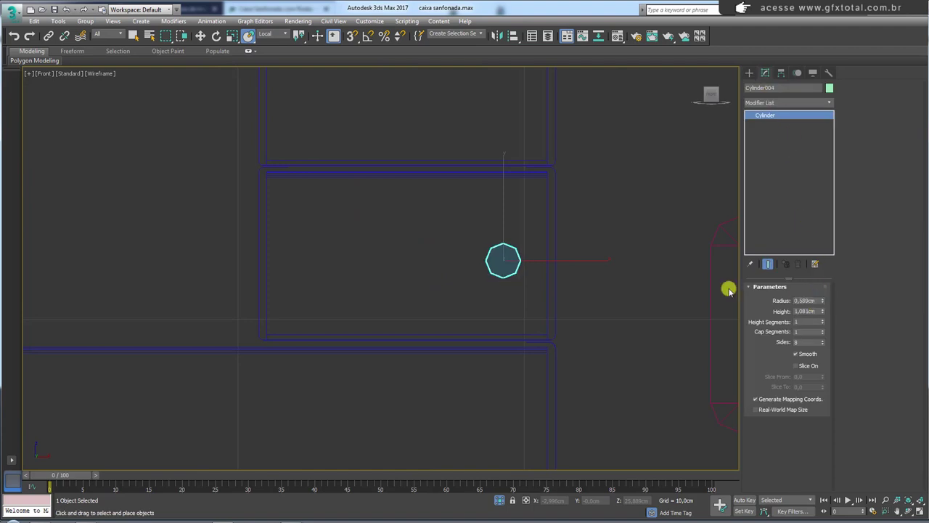
key(alt+Tab)
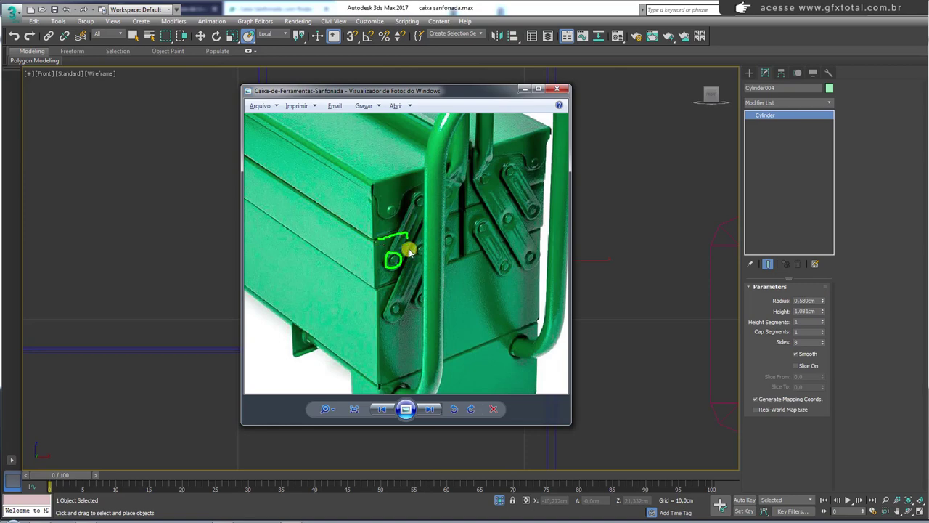
key(alt+Tab)
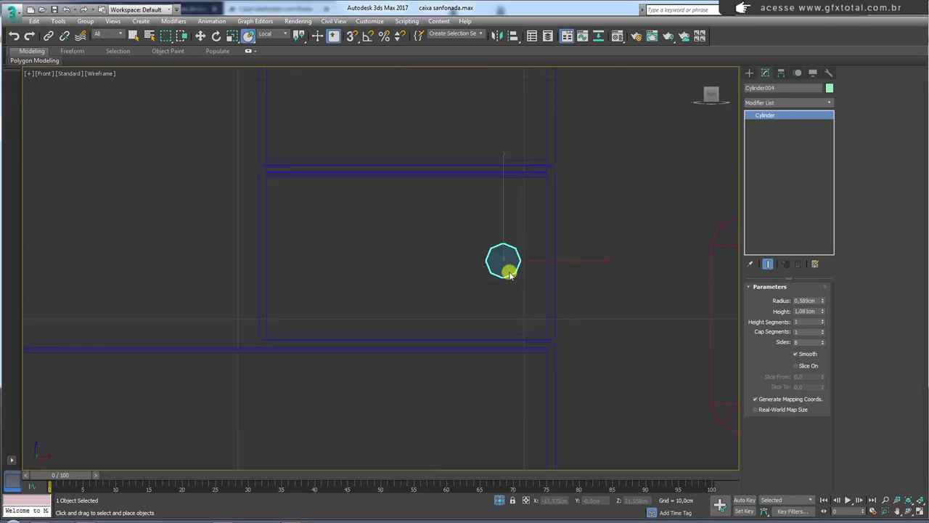
key(w)
drag(504, 210, 501, 199)
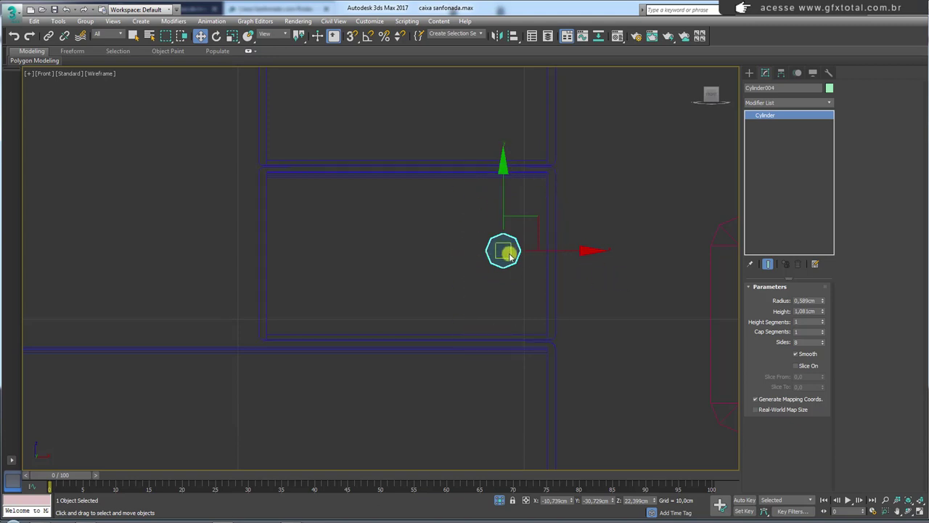
key(p)
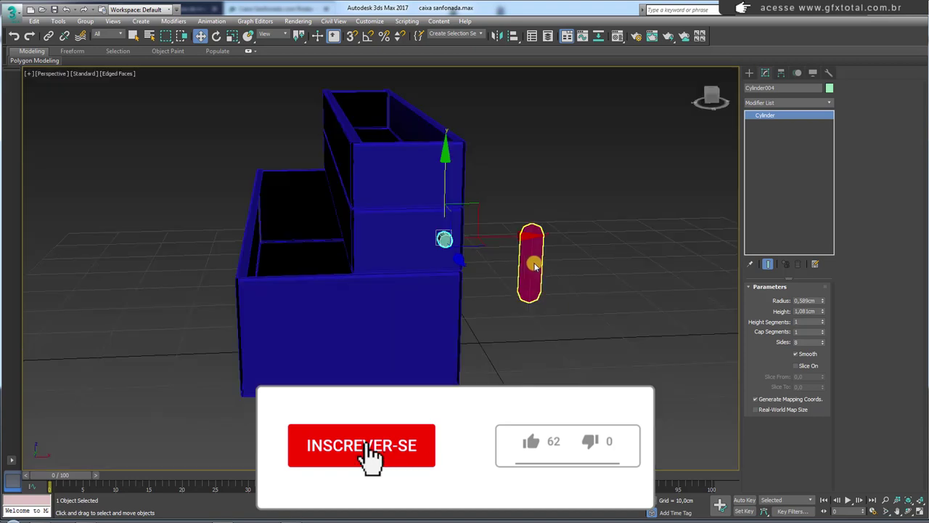
scroll(479, 283, up, 5)
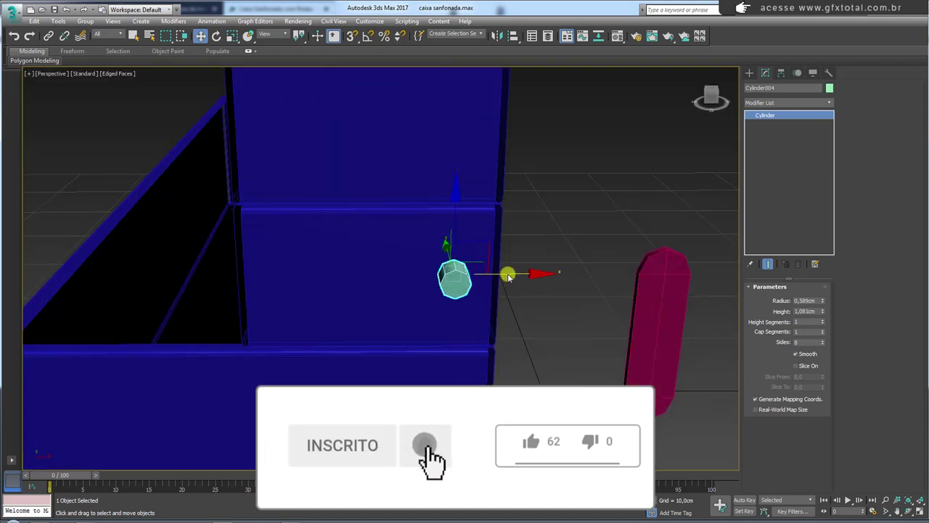
- Shift-drag the rivet to clone 2 copies in a row along the box side
shift+drag(500, 274, 435, 281)
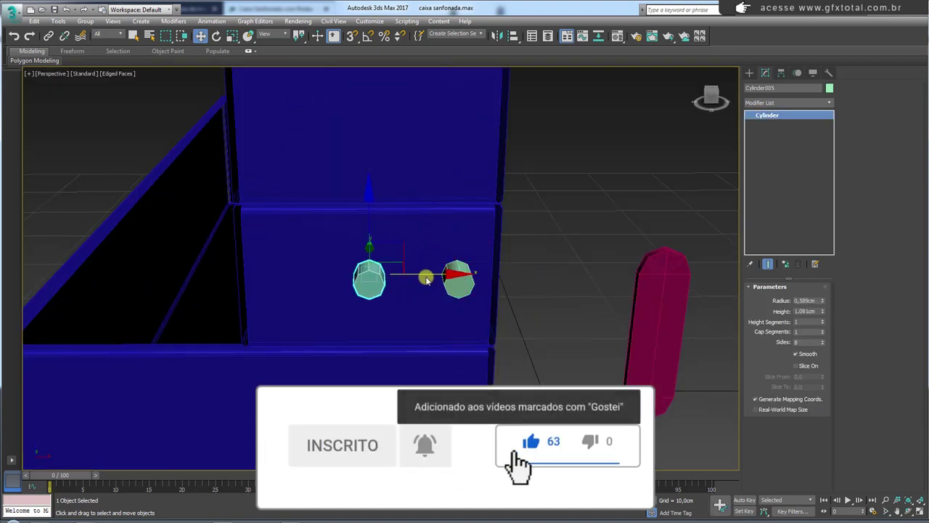
click(494, 270)
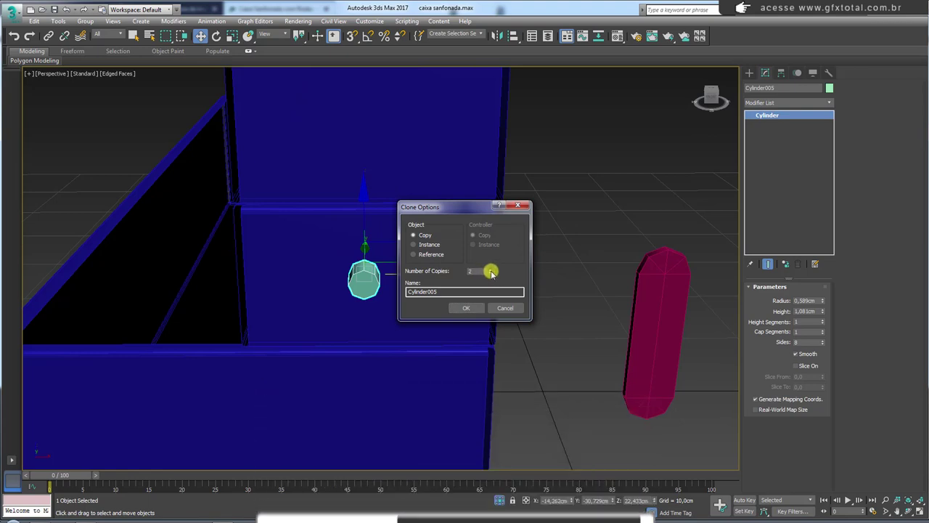
click(472, 306)
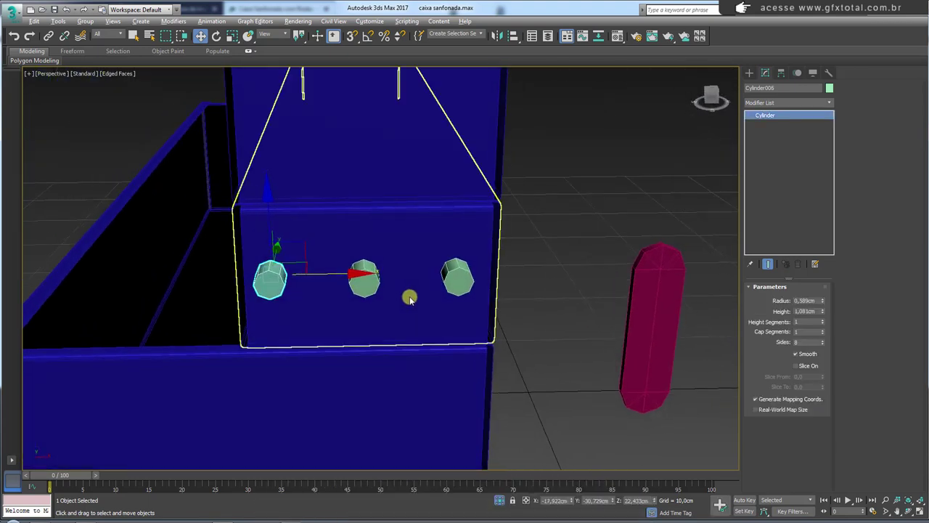
key(alt+Tab)
shift+drag(429, 275, 420, 275)
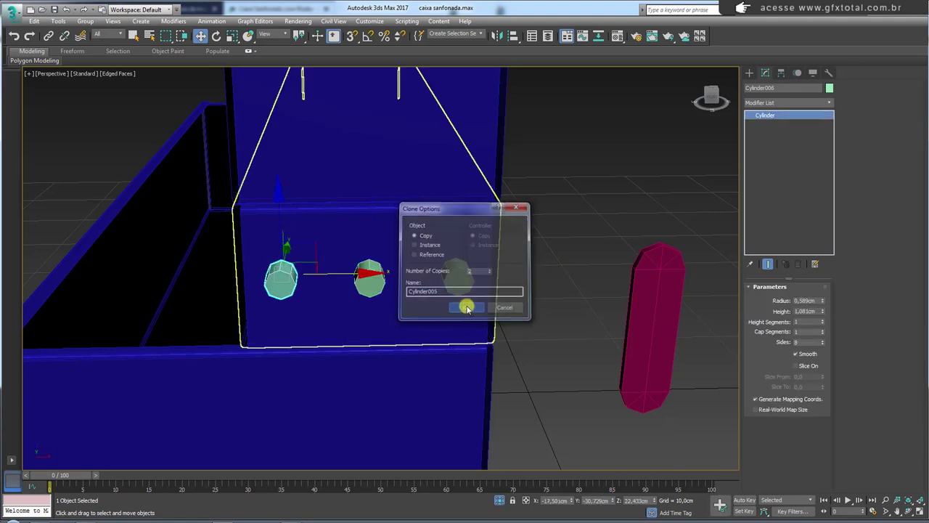
click(471, 307)
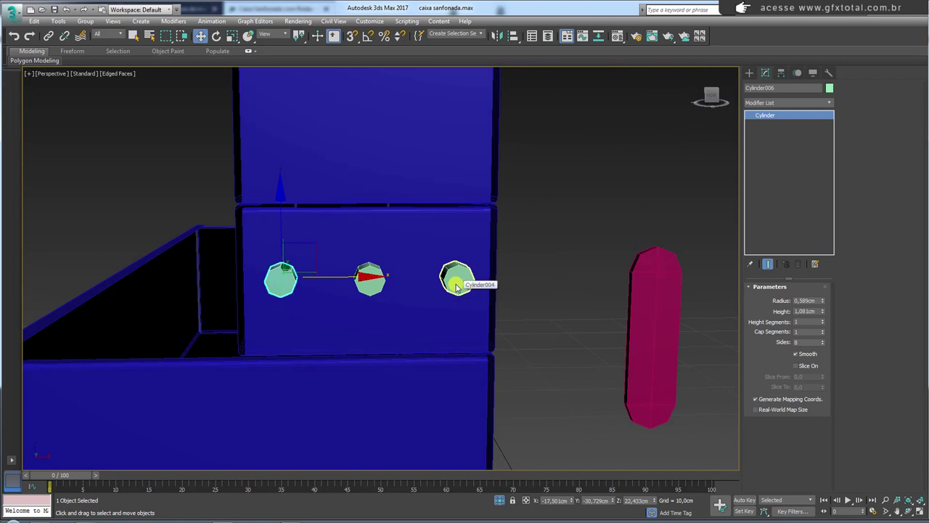
alt+middle_drag(431, 280, 460, 290)
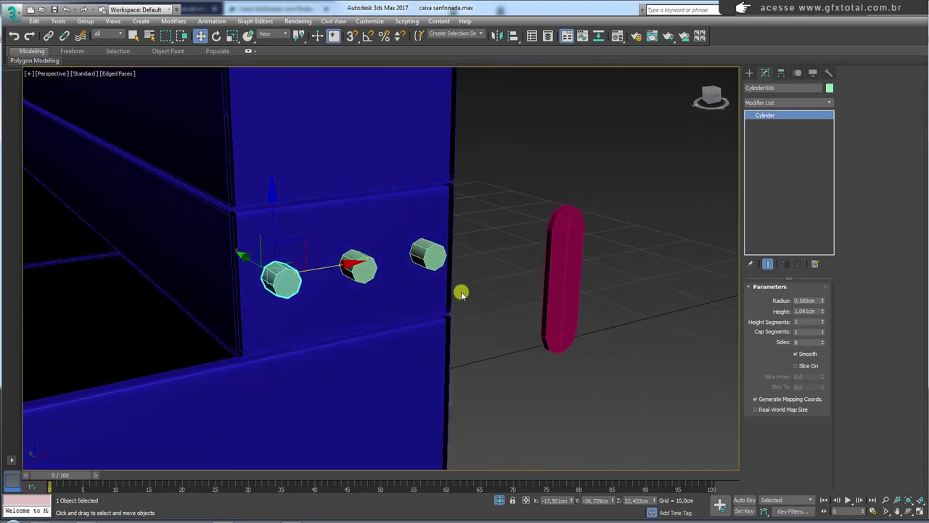
- Convert the rivet to Editable Poly and attach the other two cylinders into Cylinder006
right_click(286, 283)
click(401, 388)
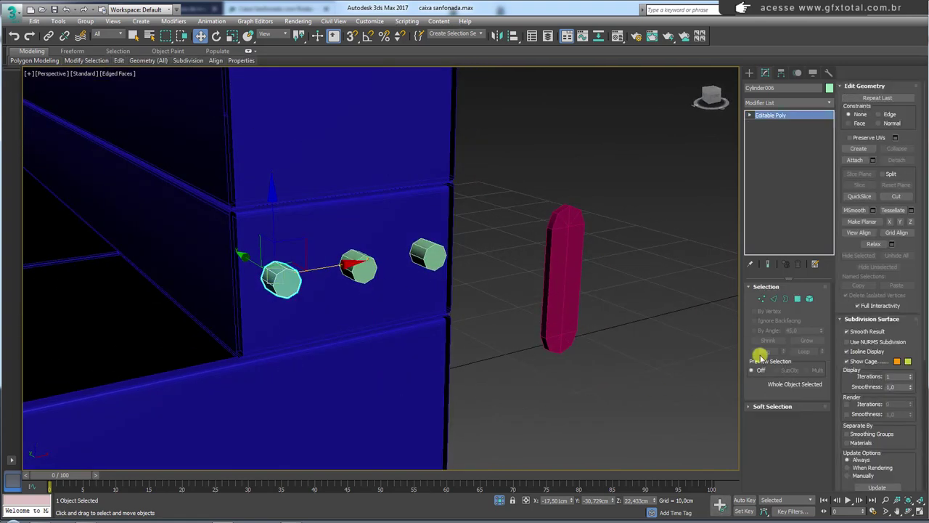
click(855, 161)
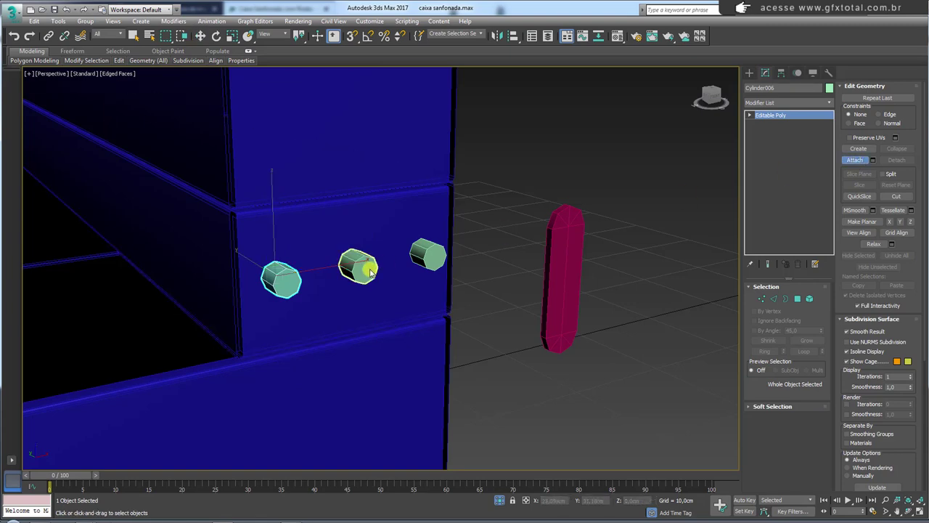
click(426, 257)
right_click(443, 258)
mouse_move(407, 270)
alt+middle_down()
mouse_move(409, 315)
mouse_move(368, 276)
alt+middle_up()
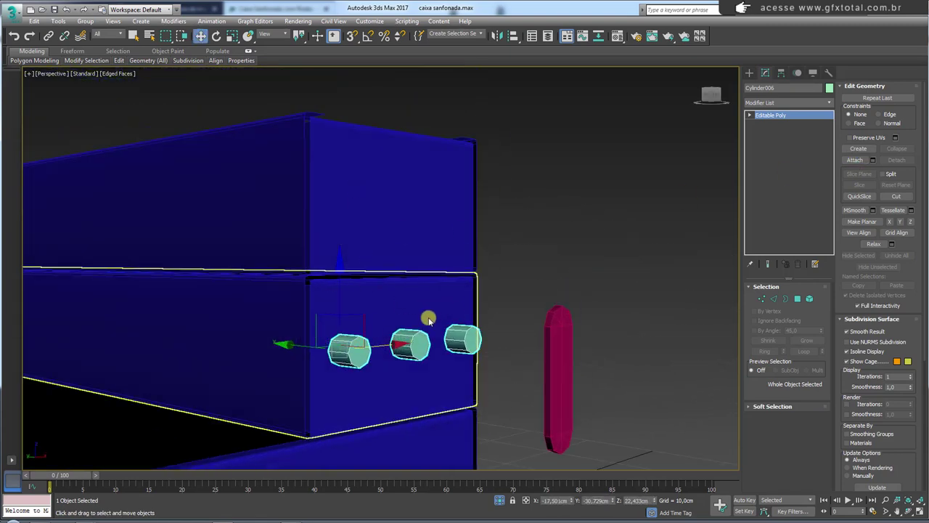
click(331, 391)
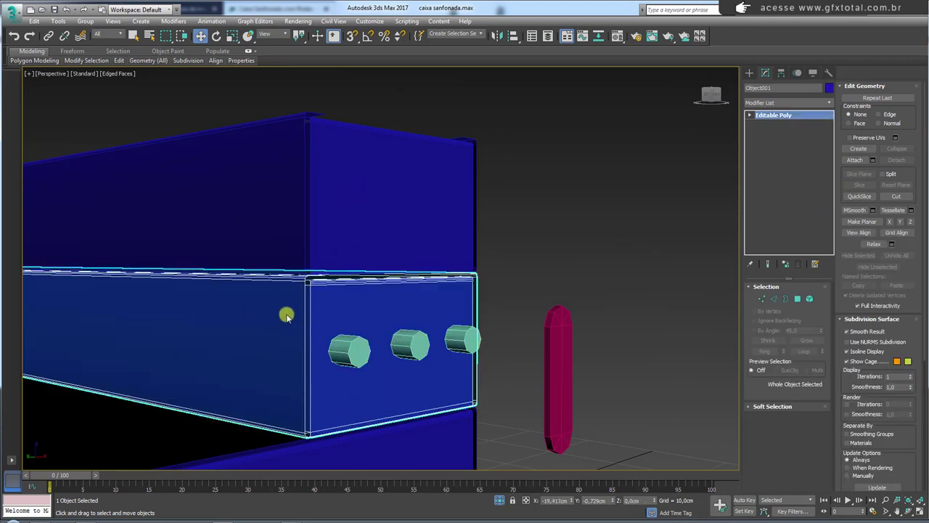
- Align the rivet row to the tray box Object001's Center, with X Position unchecked
click(357, 353)
click(513, 36)
click(392, 308)
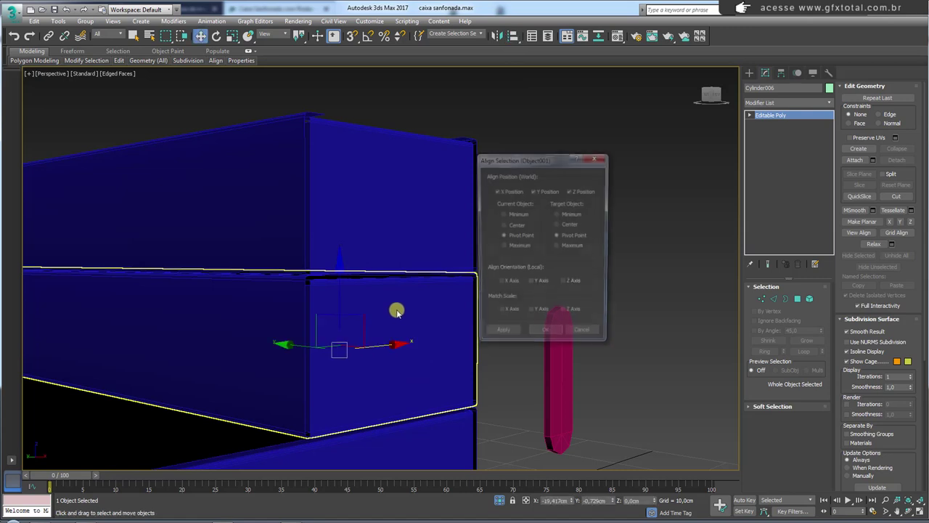
click(565, 226)
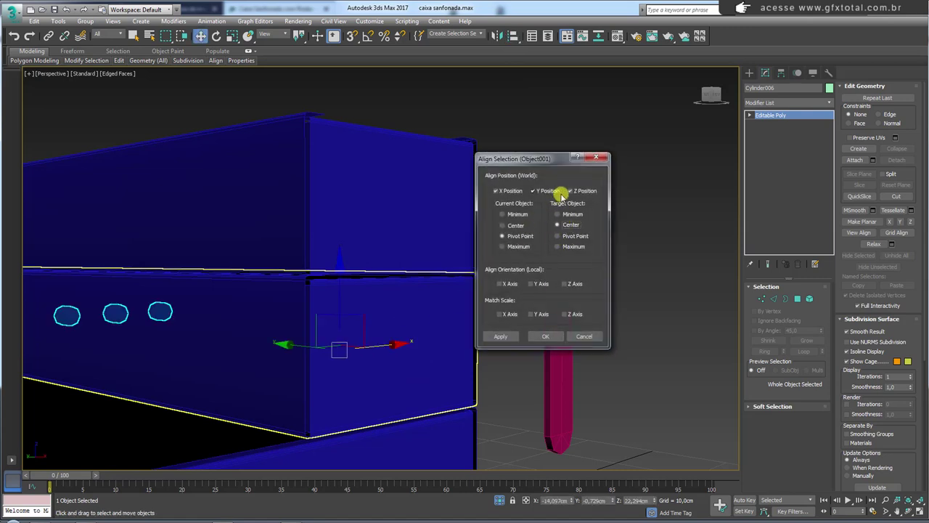
click(515, 191)
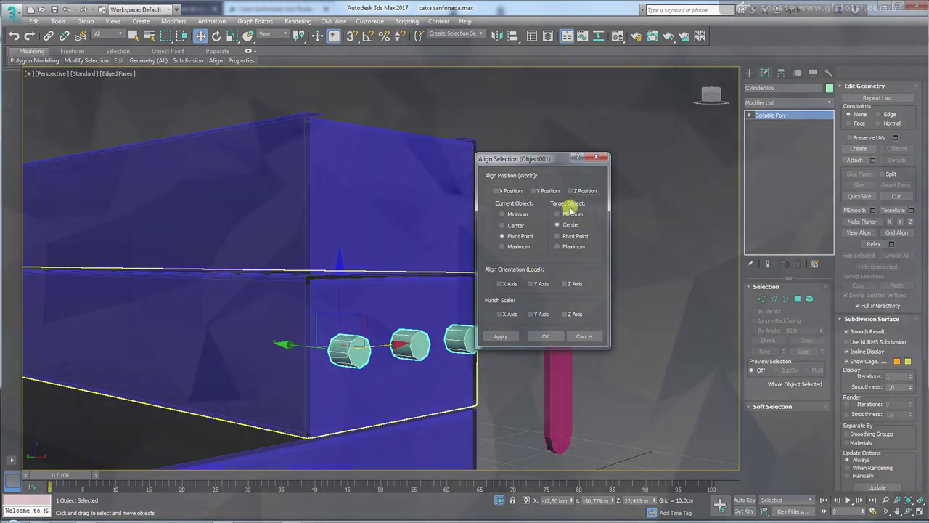